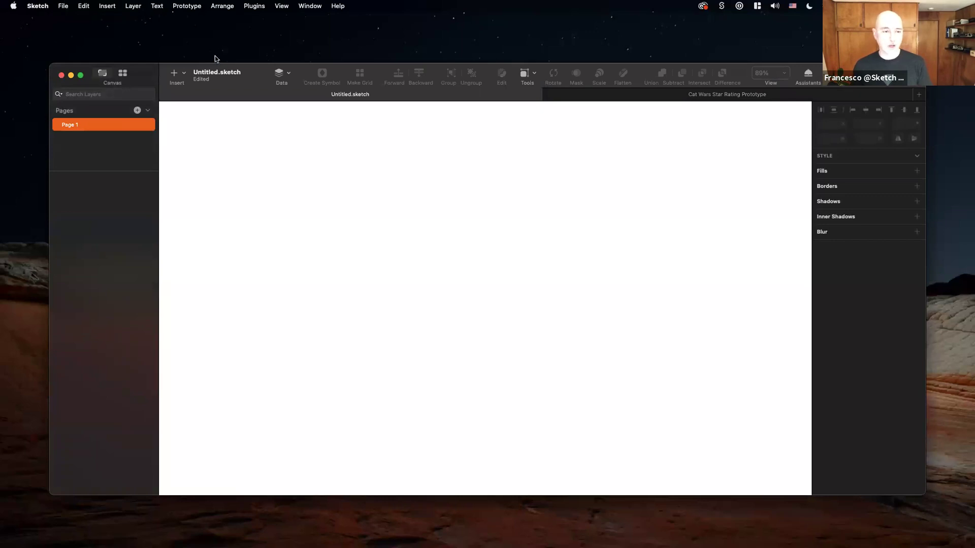
Move the document window slightly down and extend its height.
drag(213, 66, 214, 71)
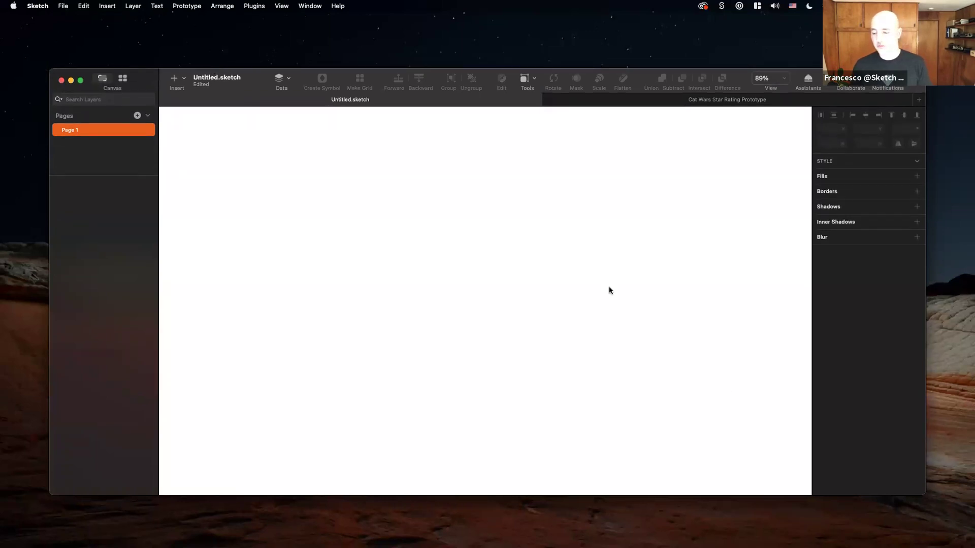
drag(922, 494, 922, 505)
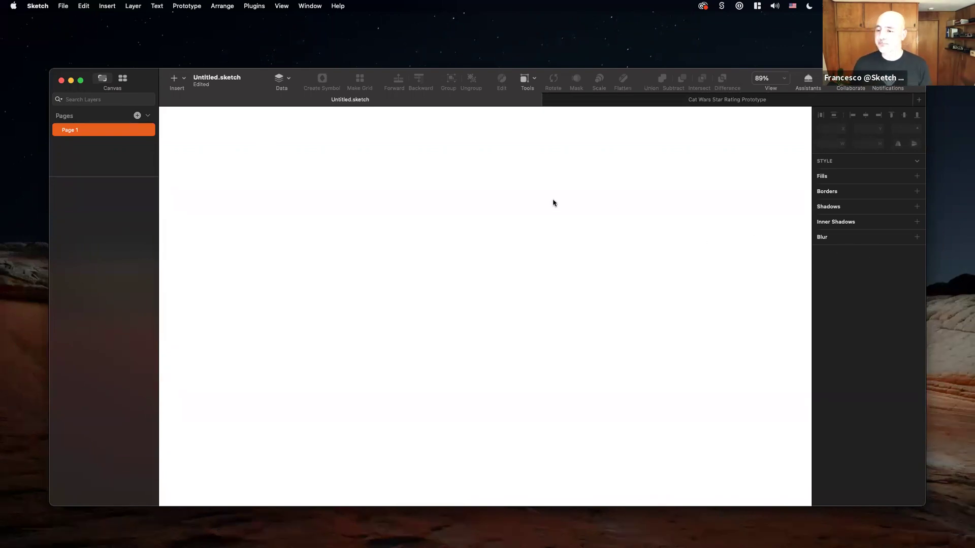
click(187, 77)
mouse_move(213, 106)
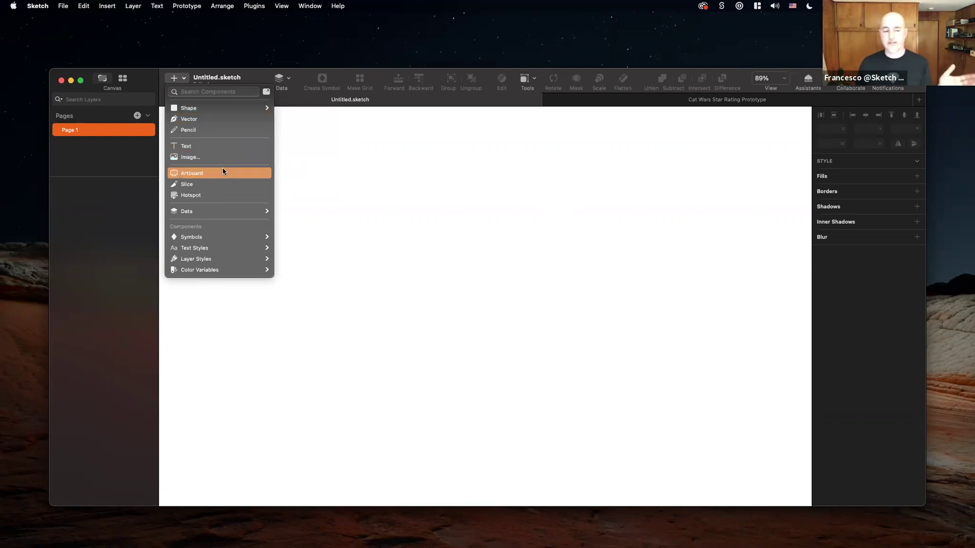
click(479, 300)
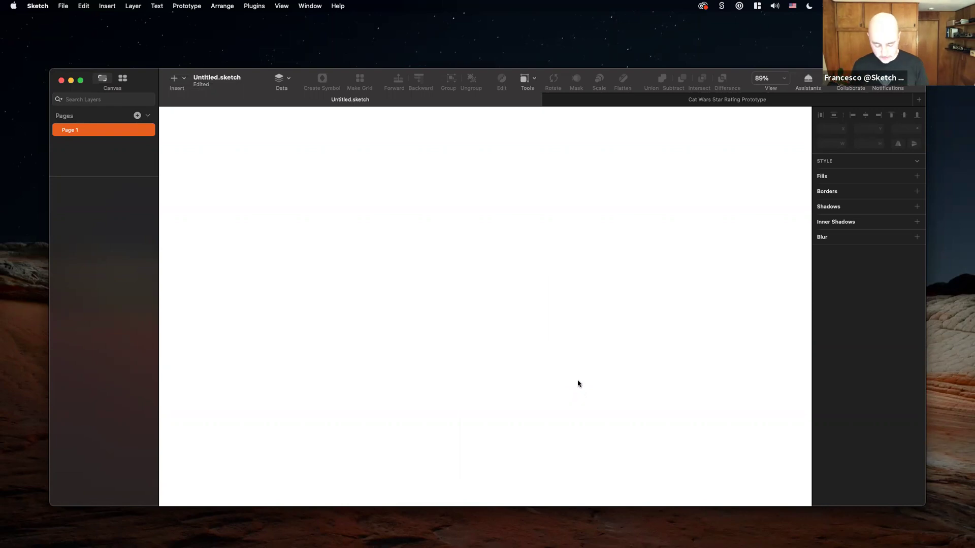
Insert an iPhone 11 Pro artboard from the Apple Devices presets.
key(a)
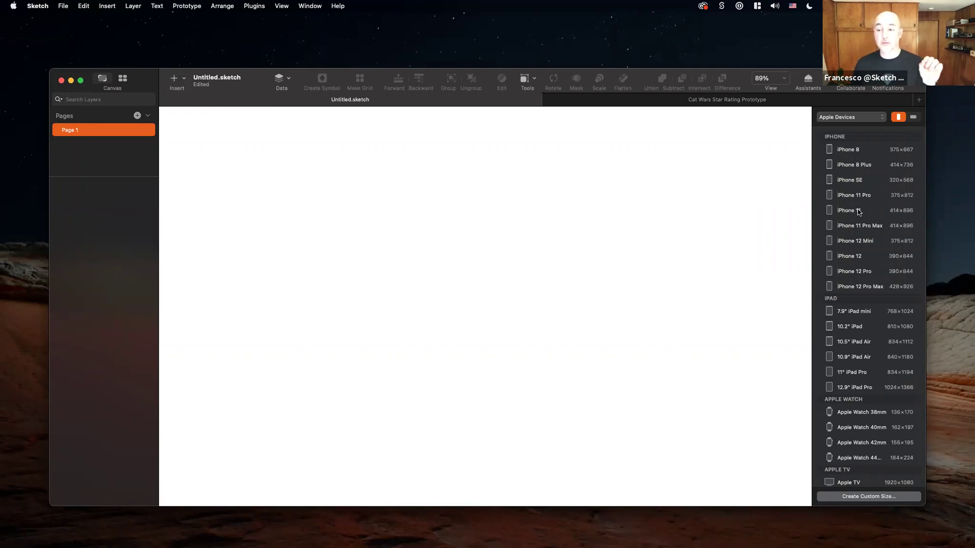
click(866, 117)
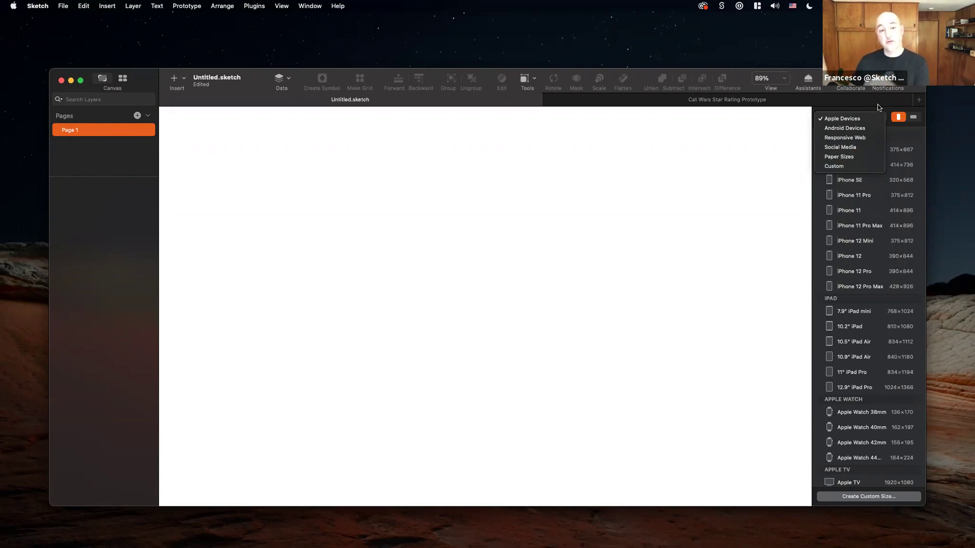
click(873, 196)
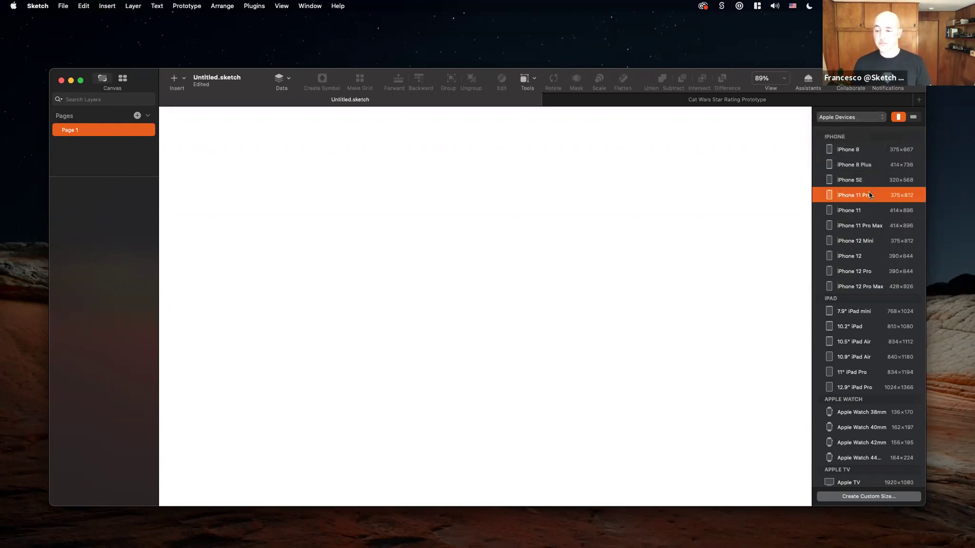
click(869, 194)
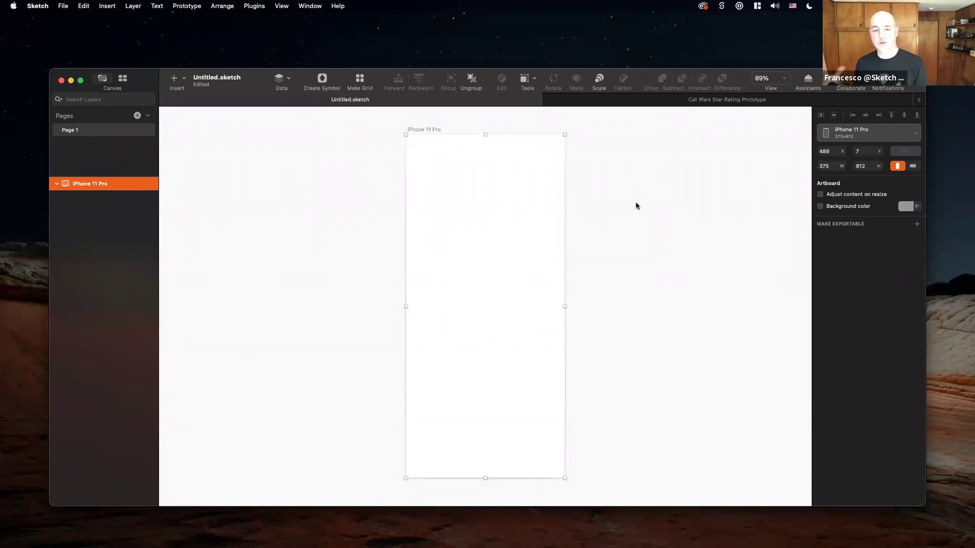
Switch to the Cat Wars Star Rating Prototype document and examine its artboards, with the prototype links shown and hidden again.
click(716, 105)
scroll(544, 202, down, 5)
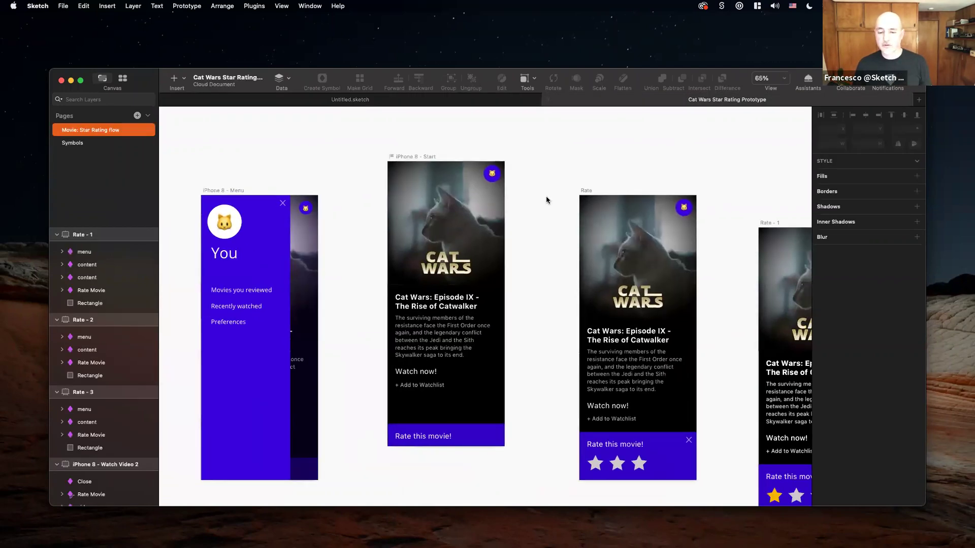
scroll(546, 200, right, 2)
scroll(546, 200, up, 5)
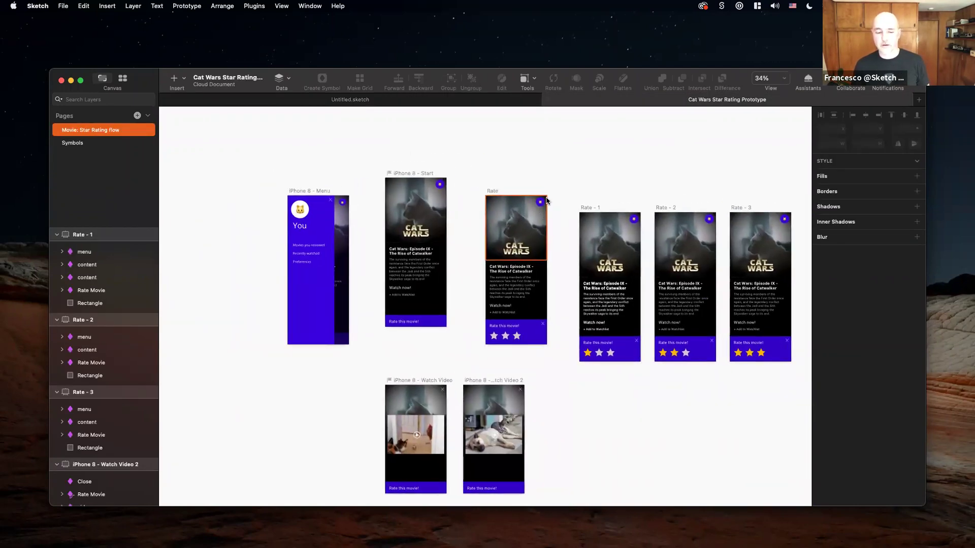
scroll(546, 201, left, 3)
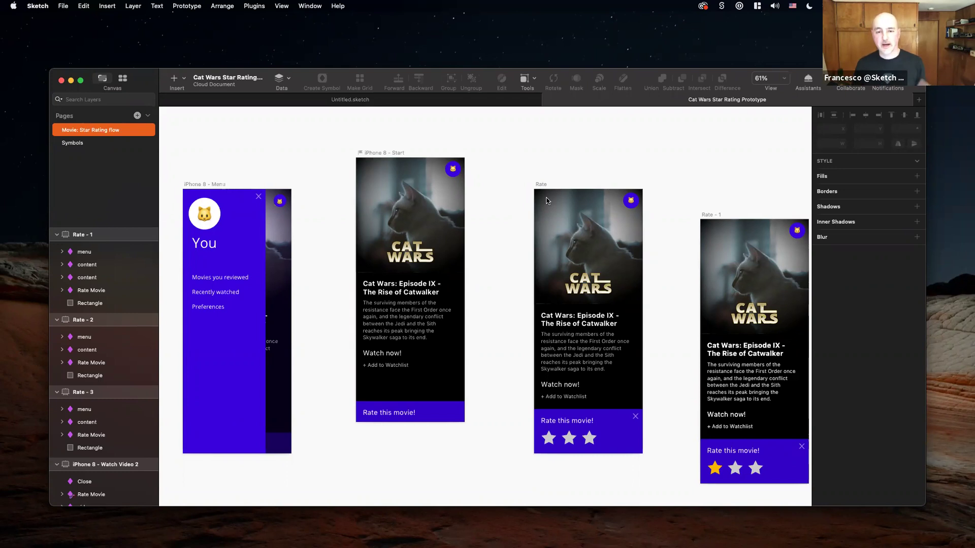
scroll(546, 200, down, 3)
scroll(546, 201, down, 5)
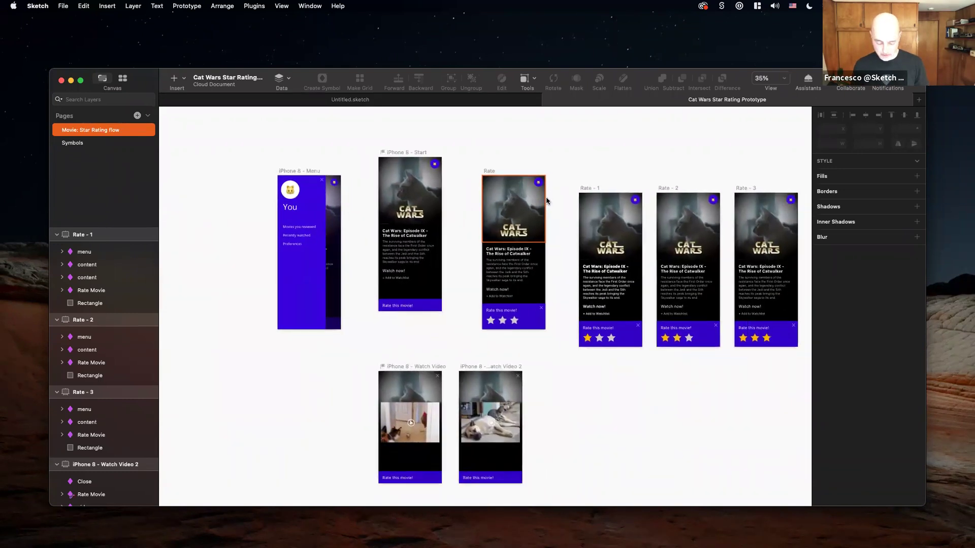
key(ctrl+f)
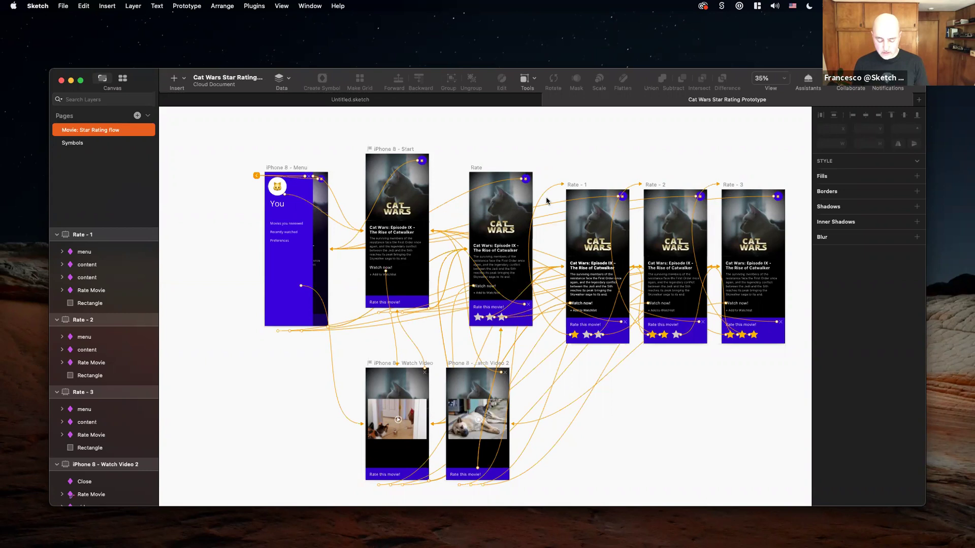
key(ctrl+f)
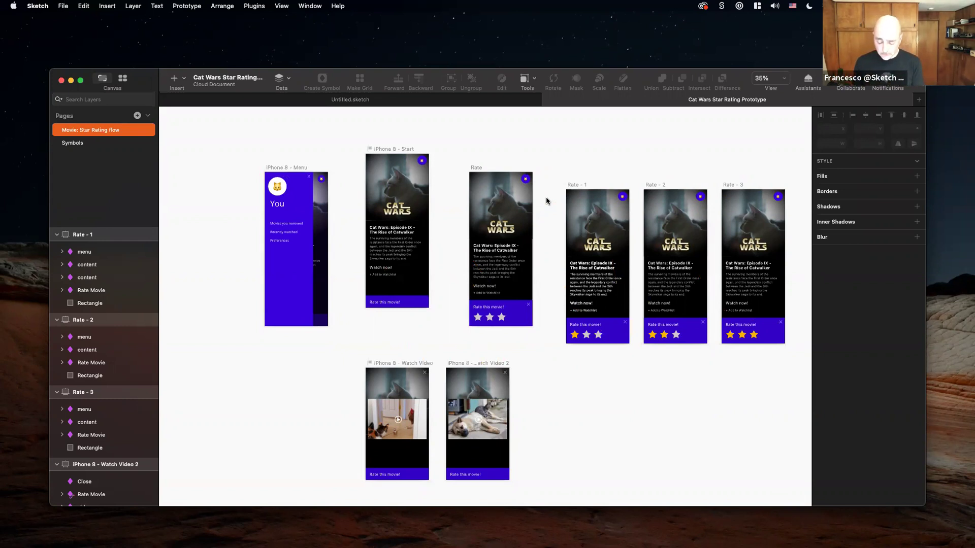
Preview the prototype in full screen, check how the start screen scrolls, and open and close its profile menu.
key(super+p)
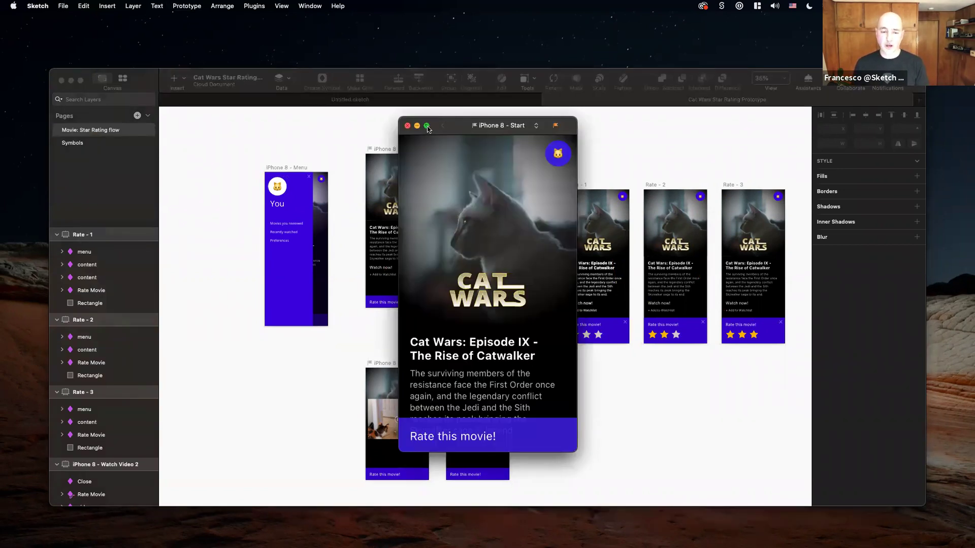
click(427, 127)
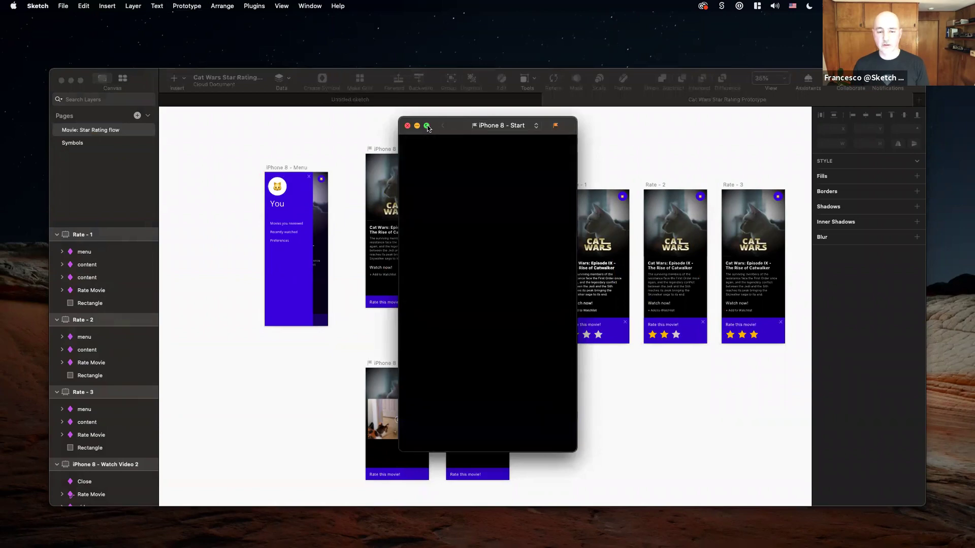
scroll(498, 362, down, 4)
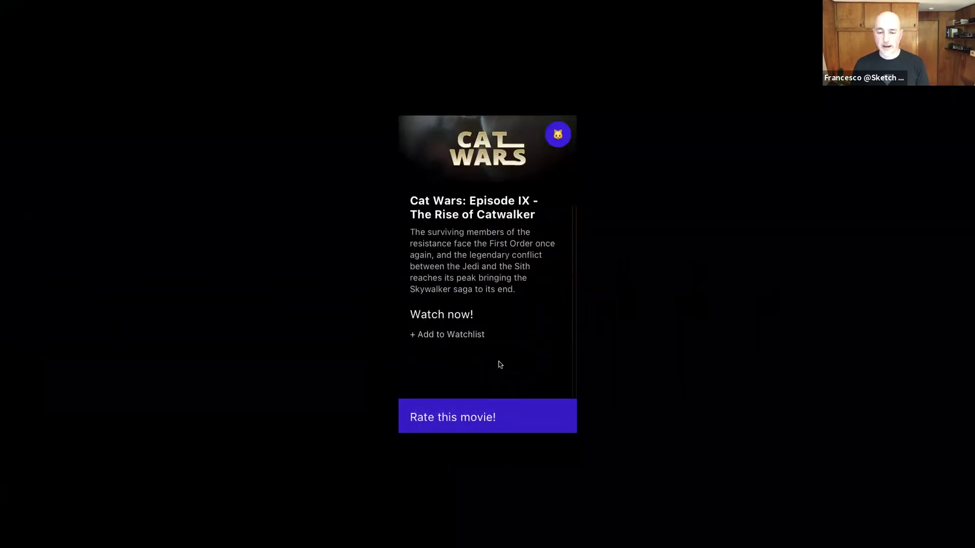
scroll(499, 363, up, 4)
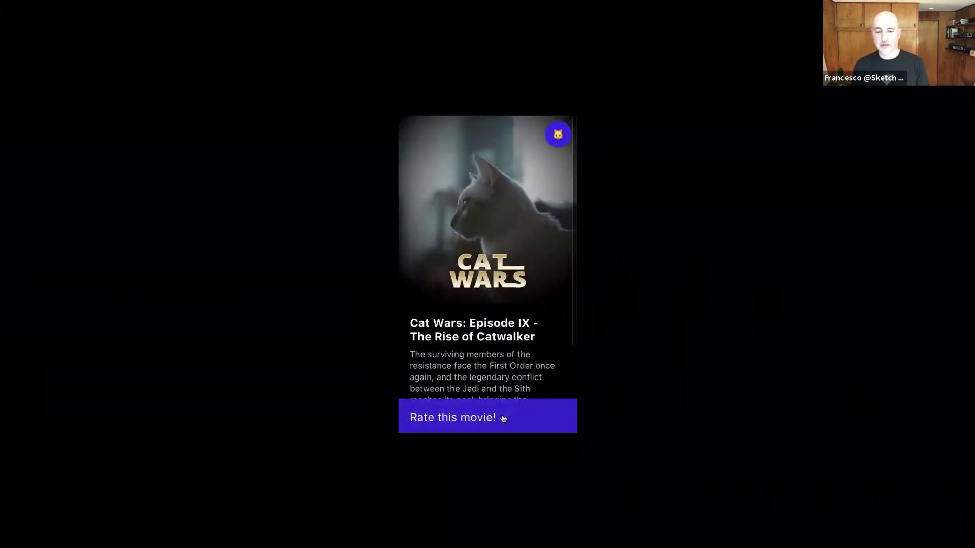
click(558, 136)
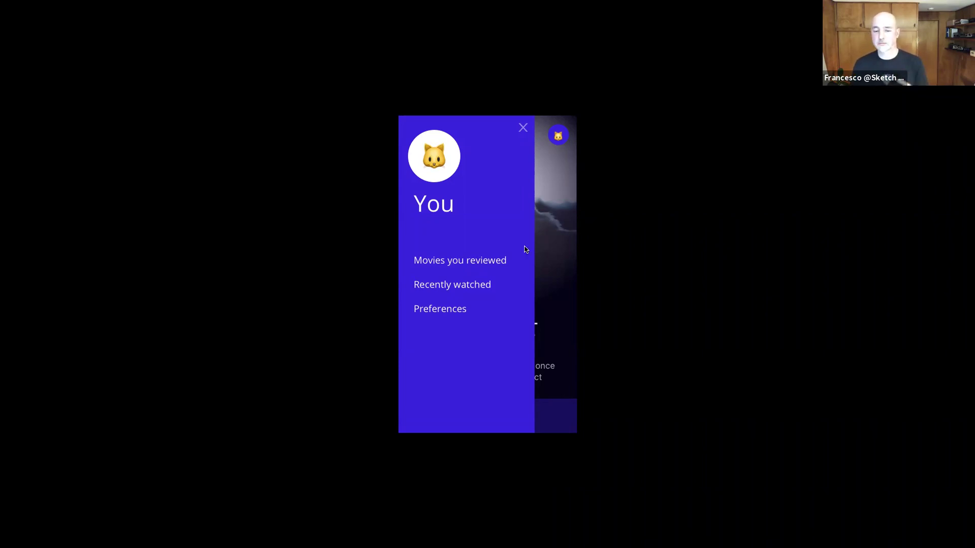
click(523, 128)
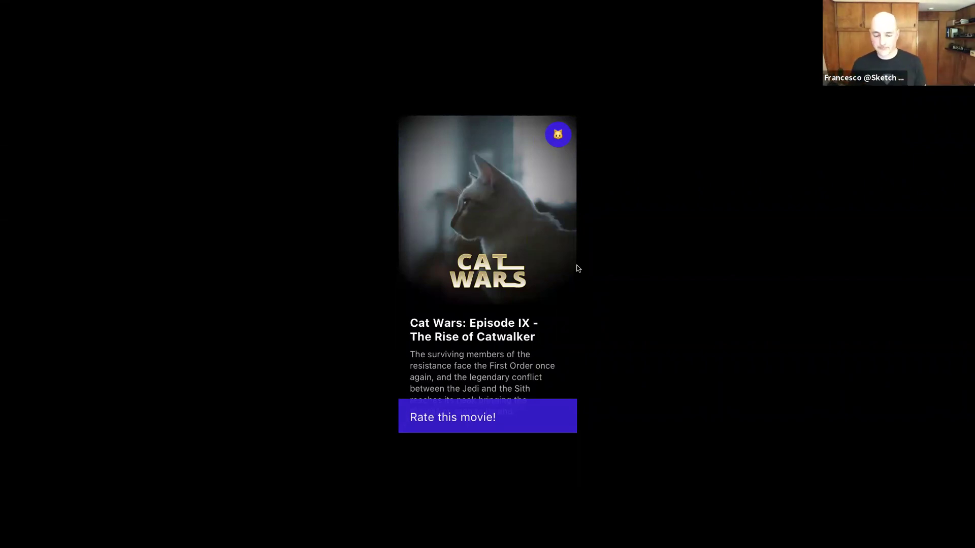
Try the movie rating in the preview by giving two stars, then close the rating panel.
click(490, 420)
click(424, 409)
click(455, 409)
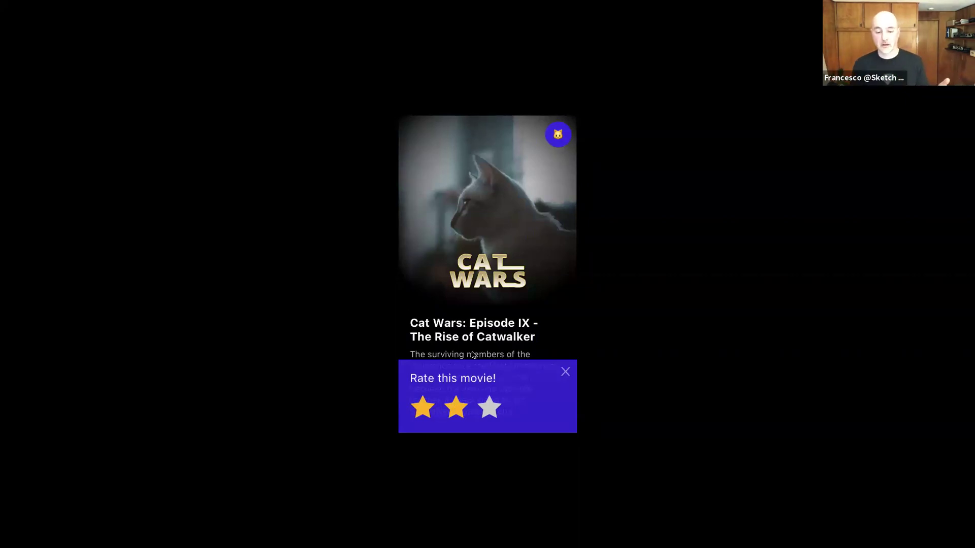
scroll(472, 355, down, 3)
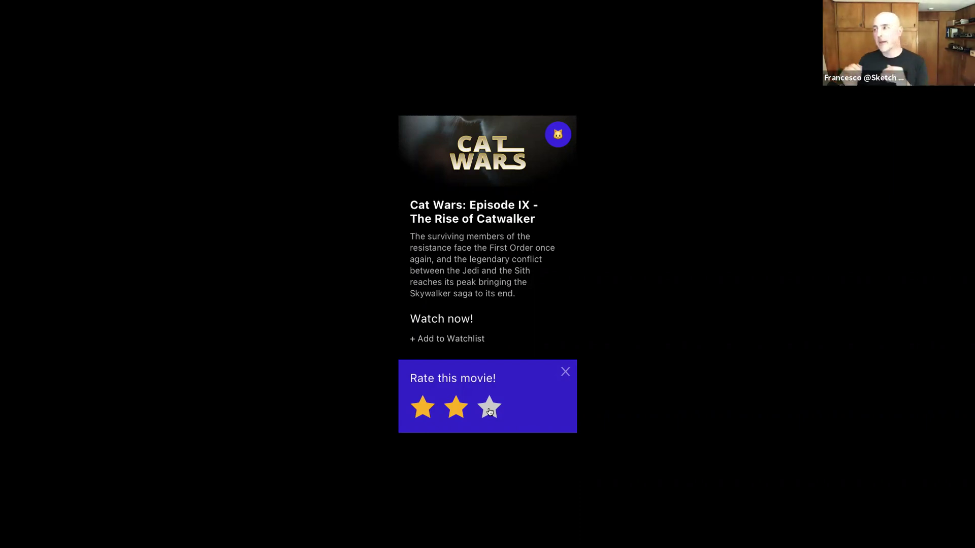
click(565, 371)
scroll(549, 374, up, 3)
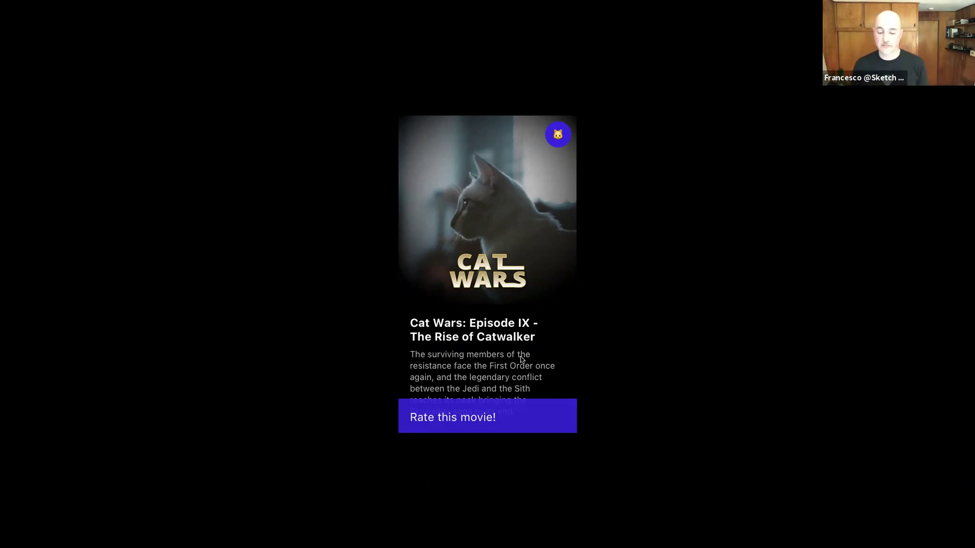
Open the "Watch now!" video screen in the preview and close it to return to the movie page.
scroll(520, 356, down, 5)
click(452, 326)
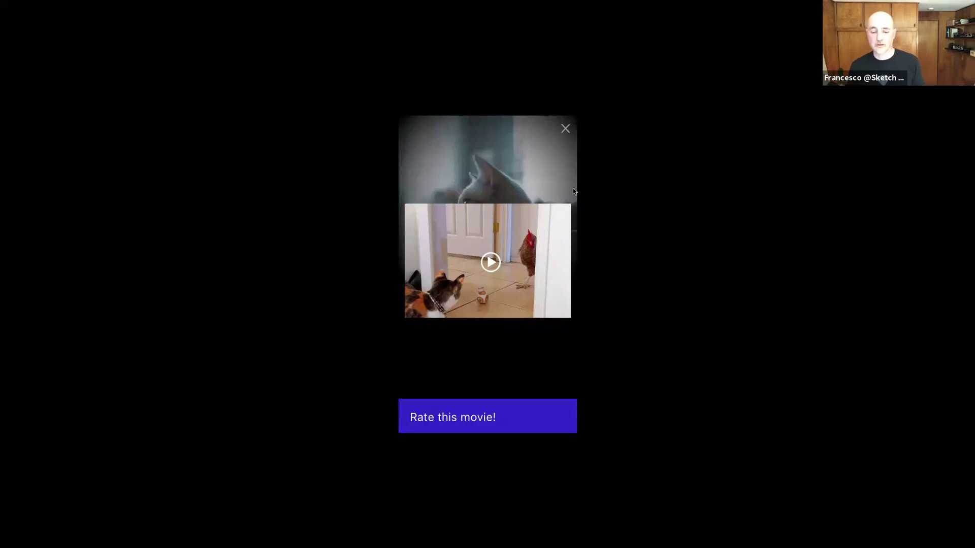
click(566, 128)
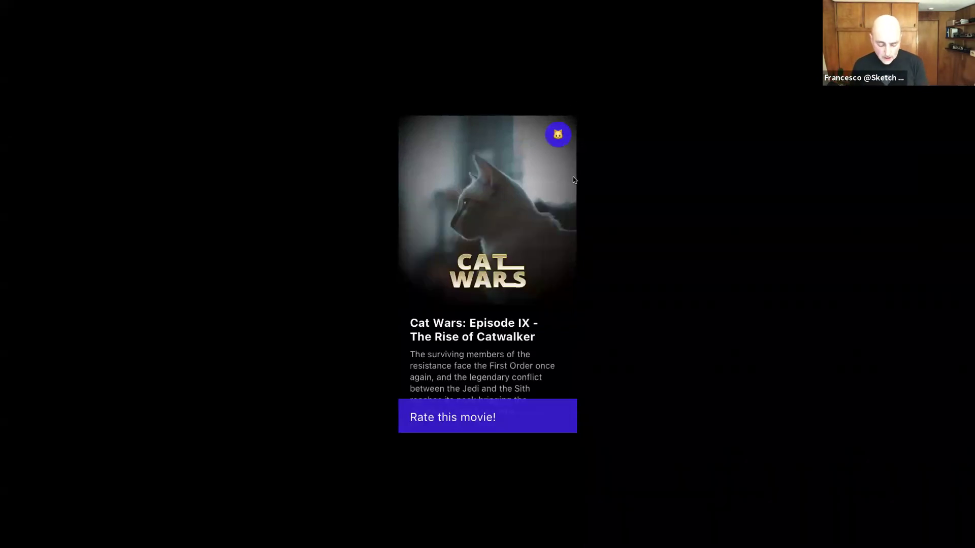
Leave the full-screen preview, move its window beside the canvas, and view the list of start points and artboards.
key(Escape)
drag(433, 121, 815, 119)
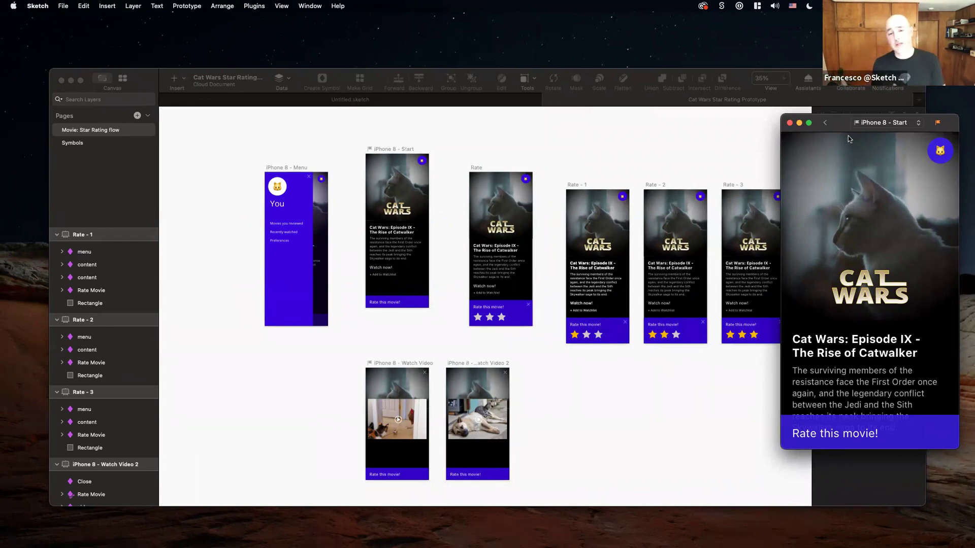
click(909, 125)
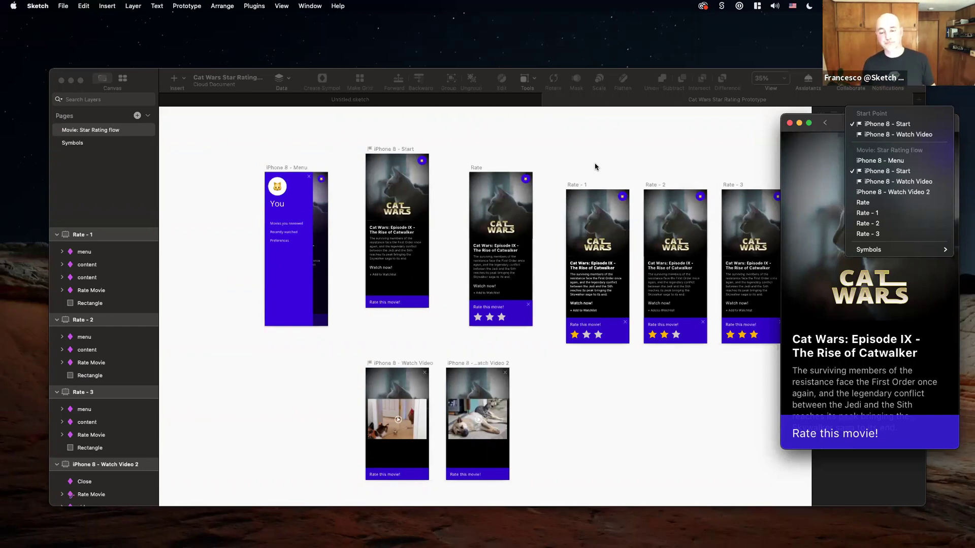
click(726, 122)
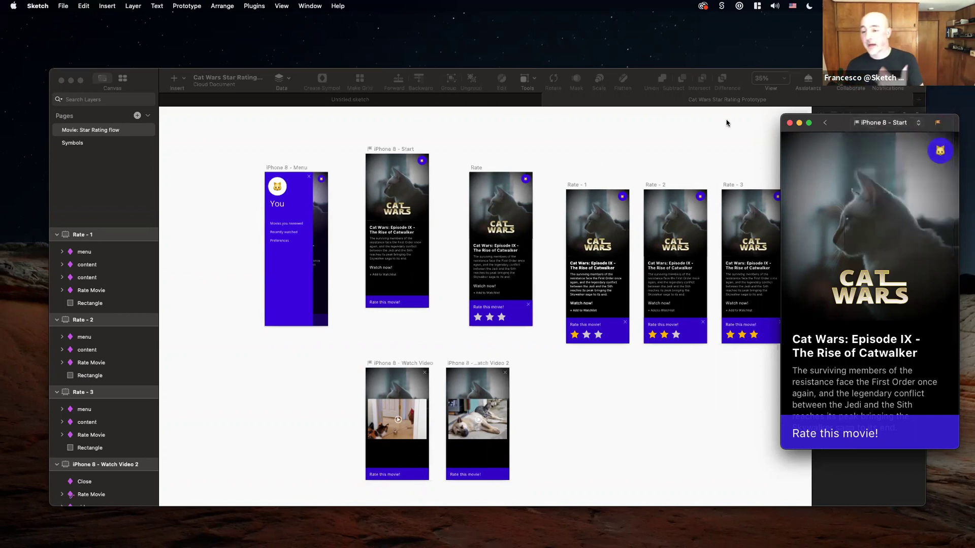
drag(818, 119, 864, 122)
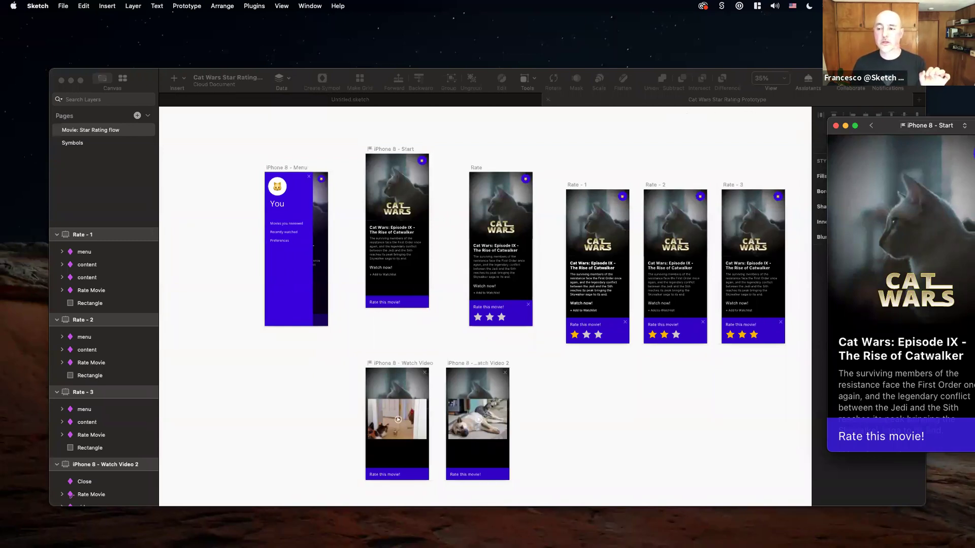
Open the Cat Wars Star Rating Prototype document in Sketch Cloud in the browser.
click(551, 100)
click(850, 80)
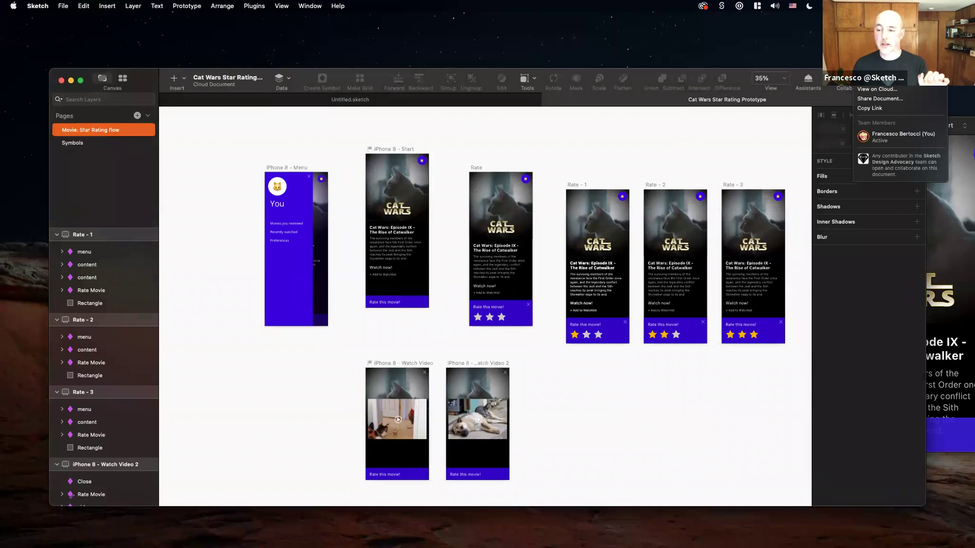
click(879, 90)
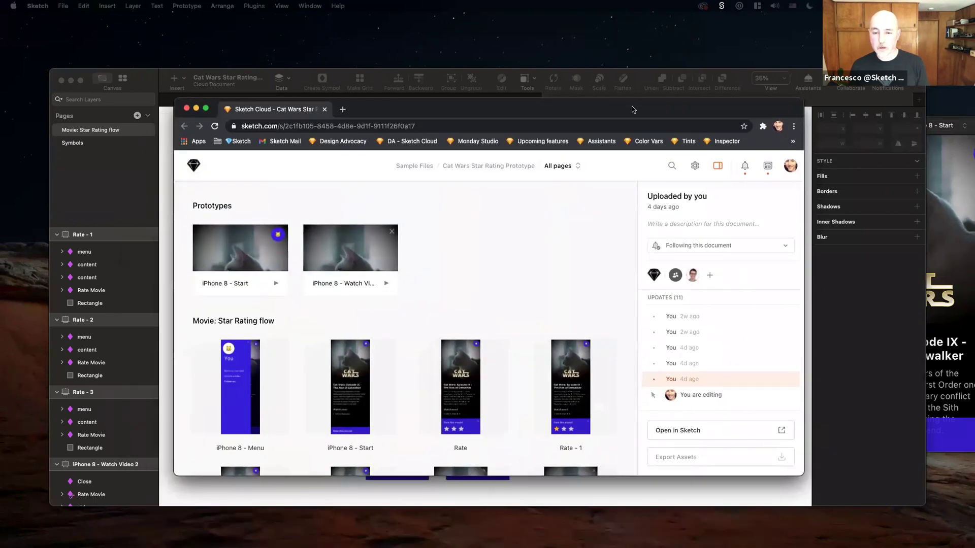
Enlarge and reposition the browser window, then play the "iPhone 8 - Start" prototype in Sketch Cloud.
key(ctrl+alt+Return)
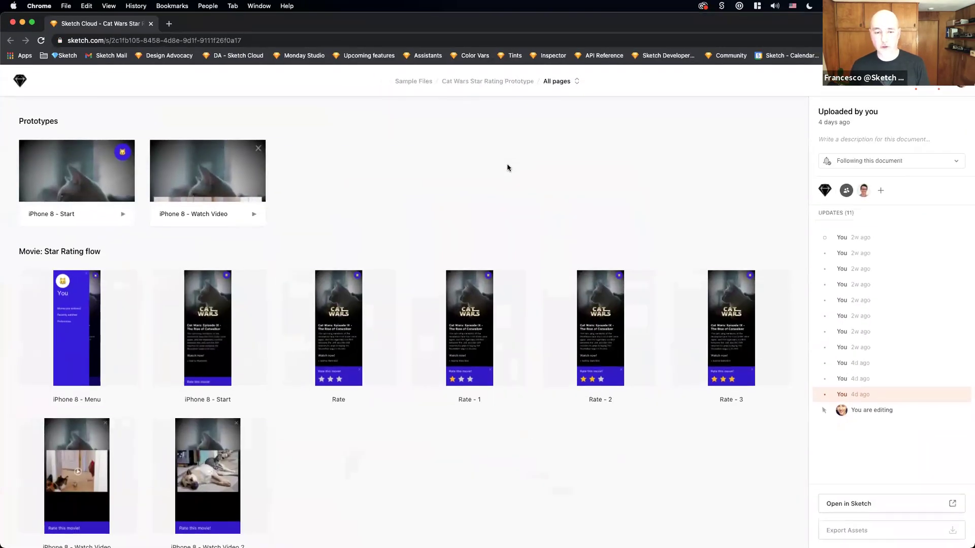
drag(212, 14, 211, 69)
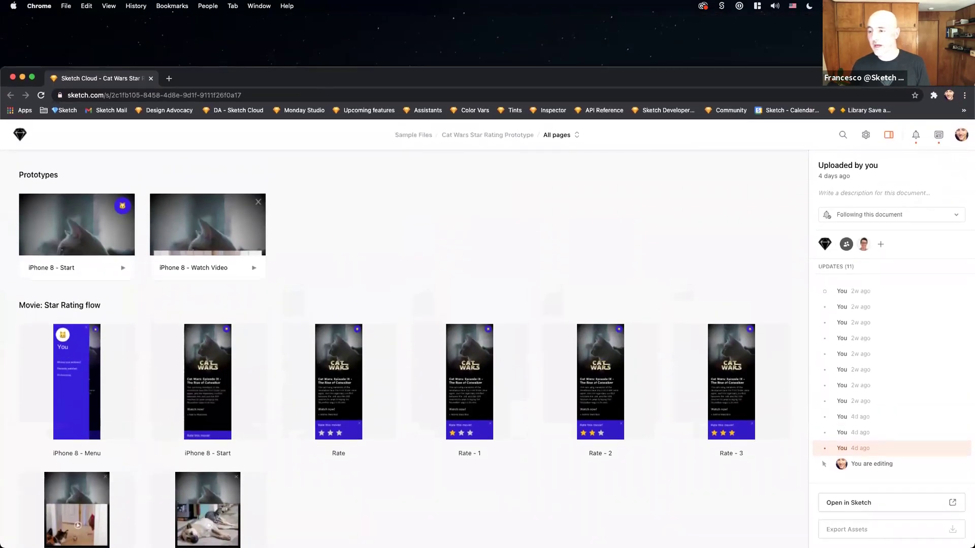
mouse_move(974, 67)
mouse_down()
mouse_move(897, 69)
mouse_move(920, 74)
mouse_up()
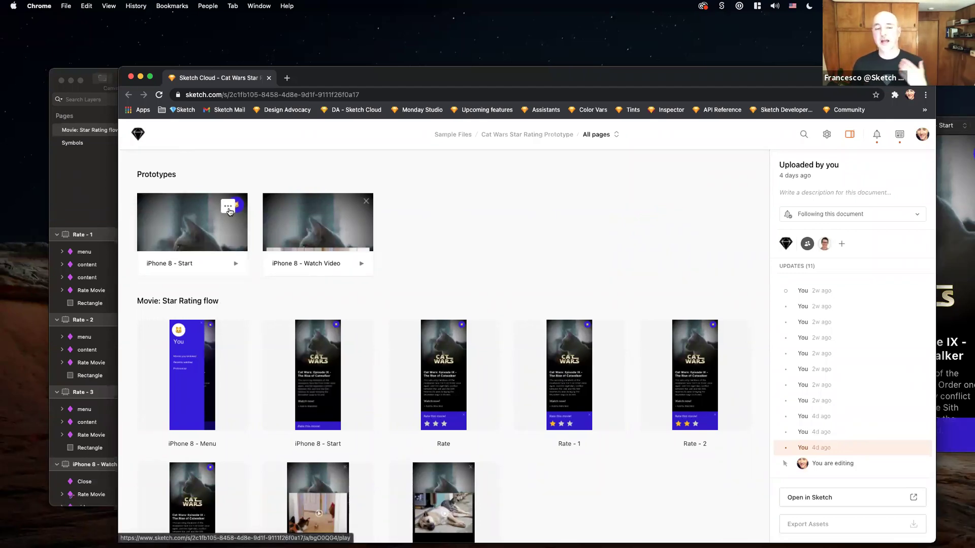
click(235, 266)
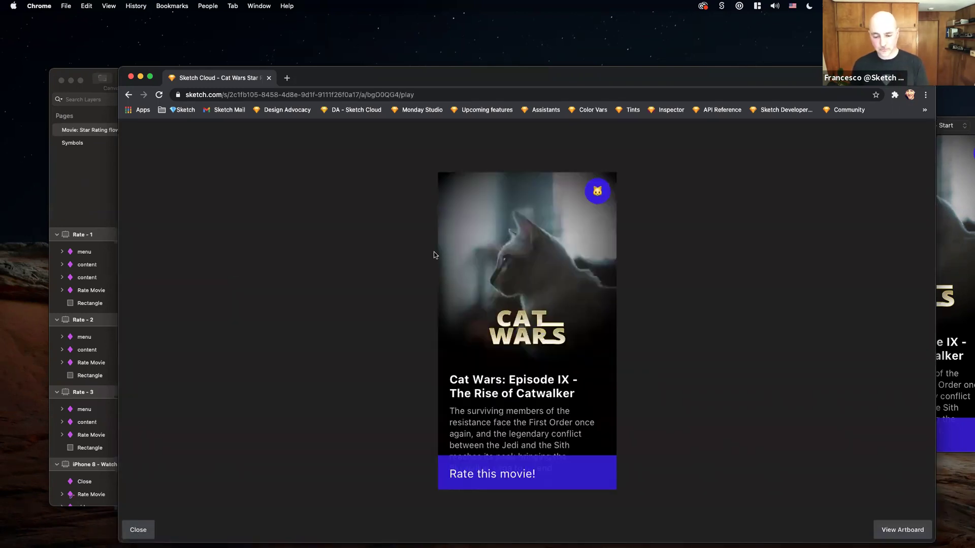
Generate a QR code for the playing prototype's web address and capture just the code as a screenshot.
scroll(565, 331, down, 5)
scroll(604, 264, up, 5)
click(812, 97)
click(861, 95)
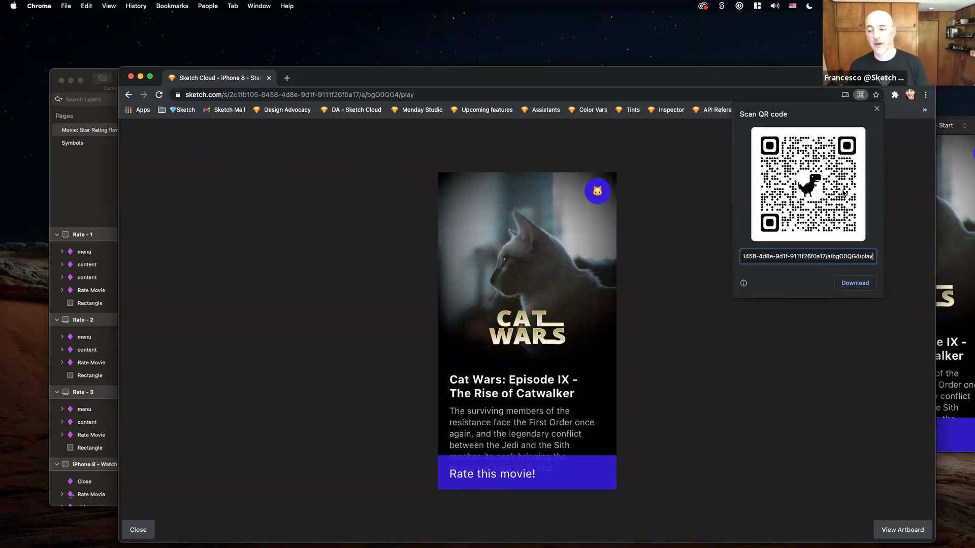
click(438, 93)
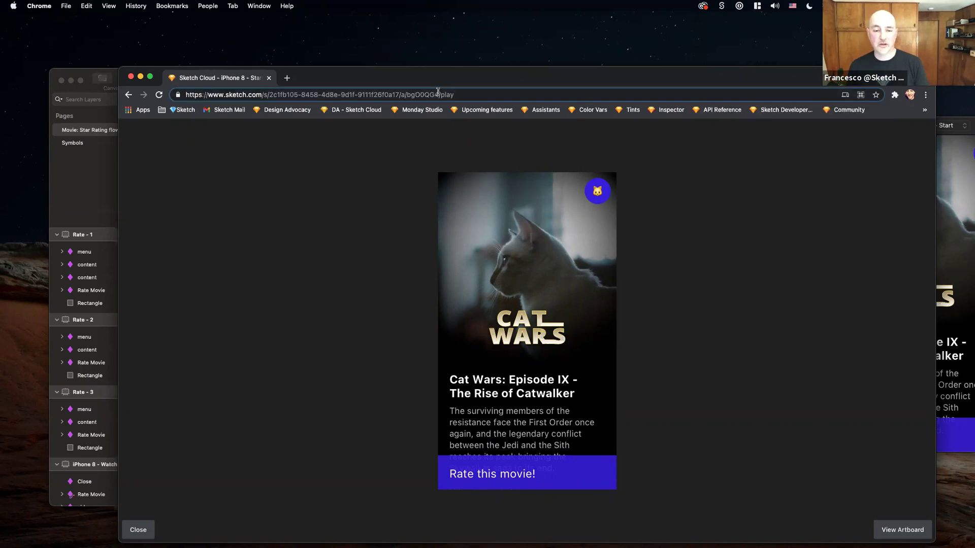
click(438, 93)
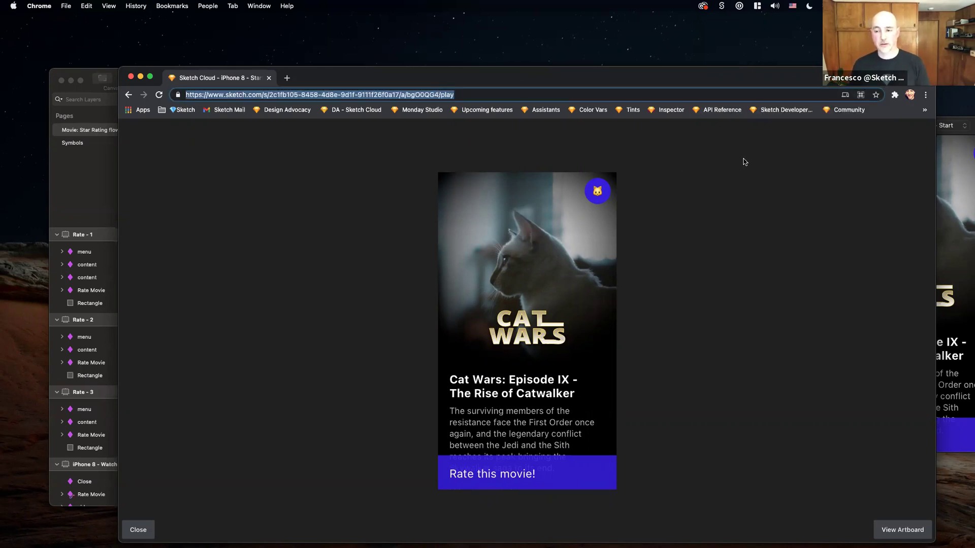
click(861, 95)
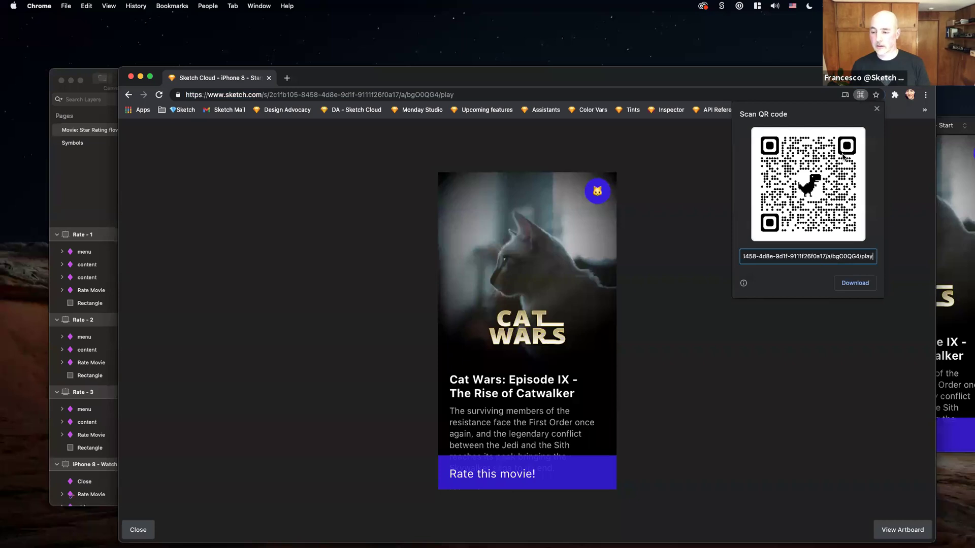
key(super+shift+4)
drag(751, 126, 862, 238)
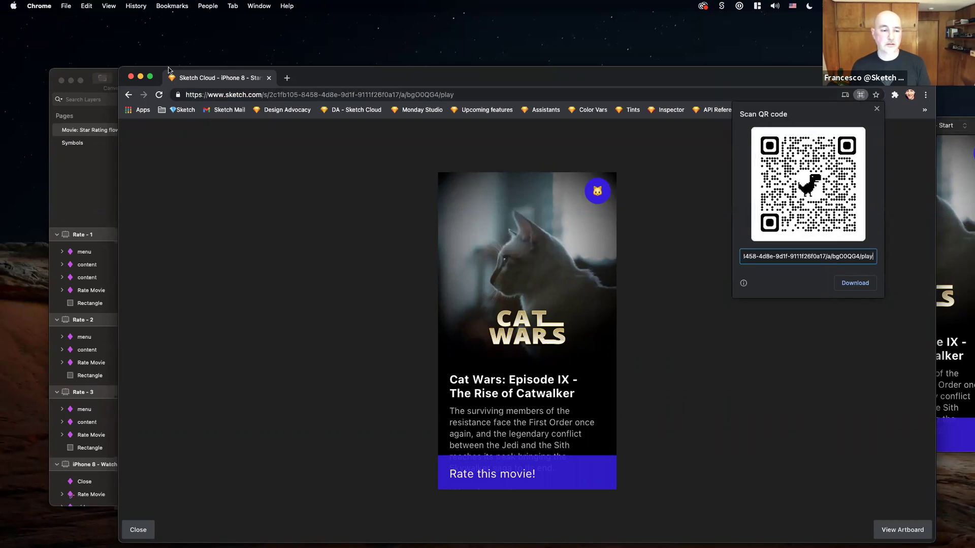
Switch to the Cat Wars document in Sketch, paste the QR code image, and place it above the "iPhone 8 - Start" artboard.
double_click(350, 73)
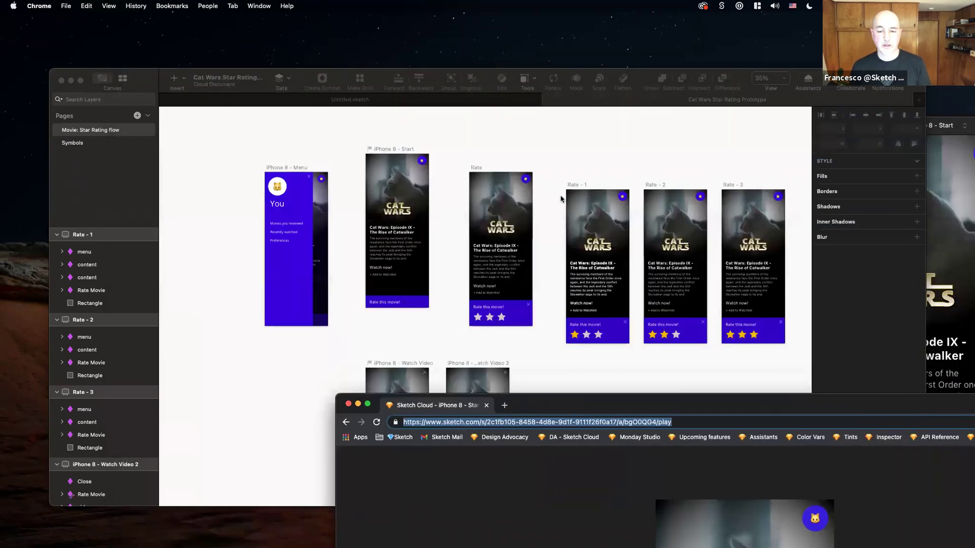
click(591, 149)
scroll(591, 149, up, 3)
key(super+v)
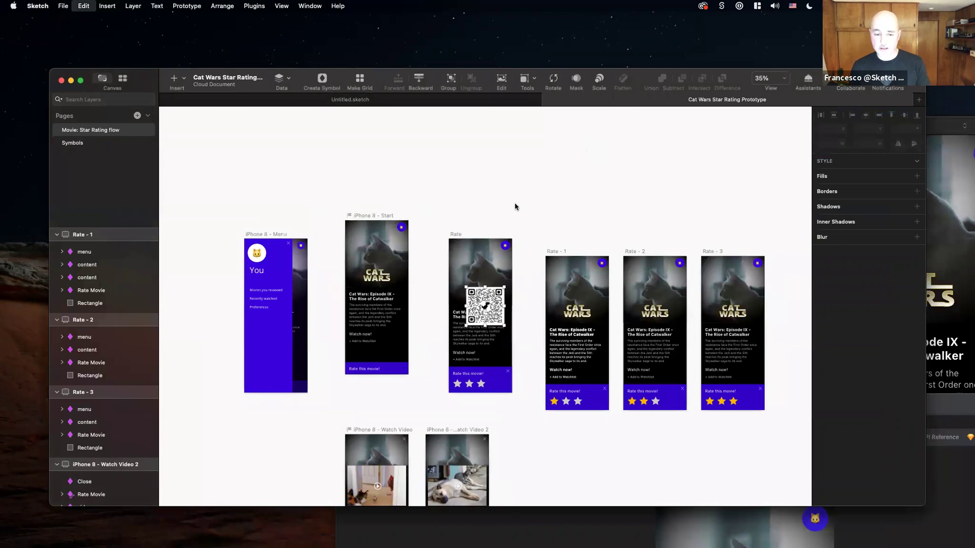
drag(486, 314, 374, 183)
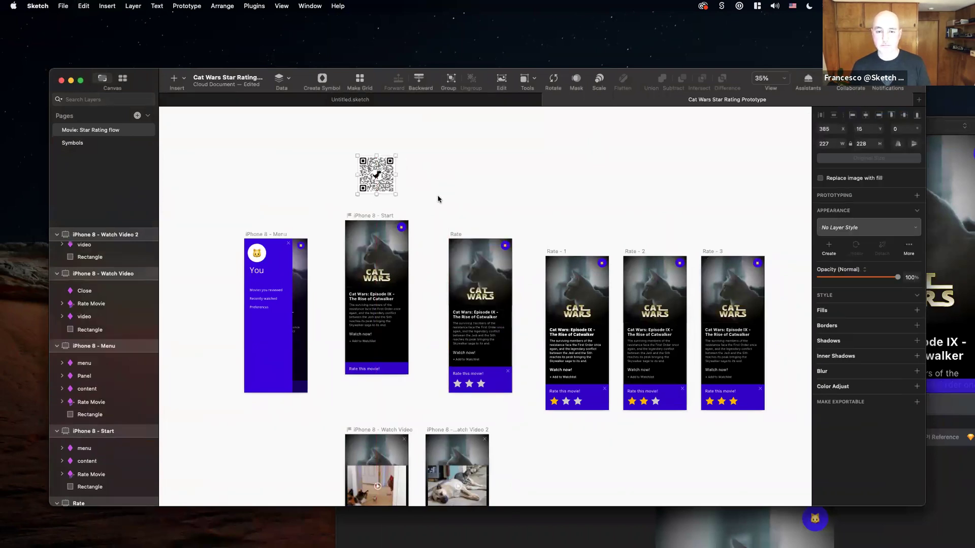
scroll(437, 199, up, 4)
scroll(438, 199, down, 3)
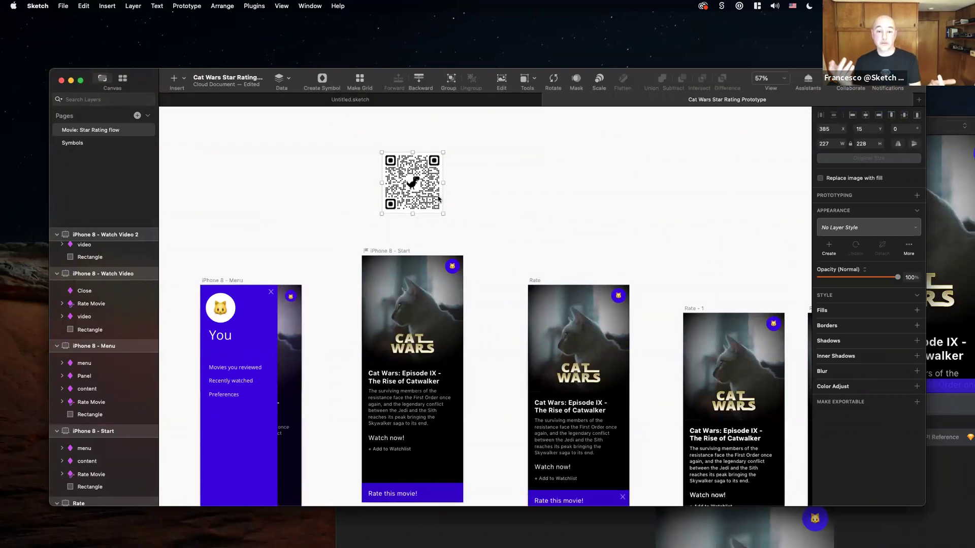
In Untitled.sketch, draw a full-width rectangle along the top edge of the iPhone 11 Pro artboard, 375 wide and about 84 high.
click(409, 101)
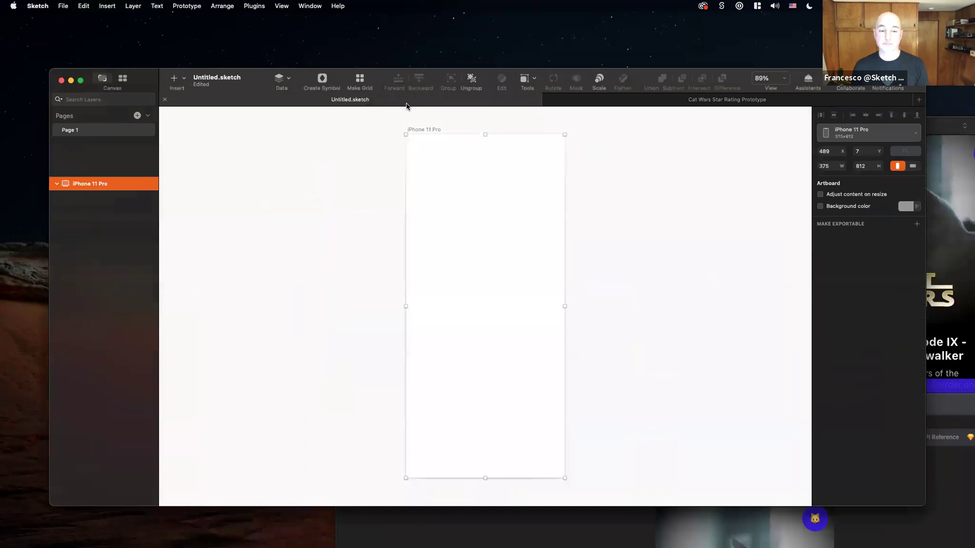
click(452, 127)
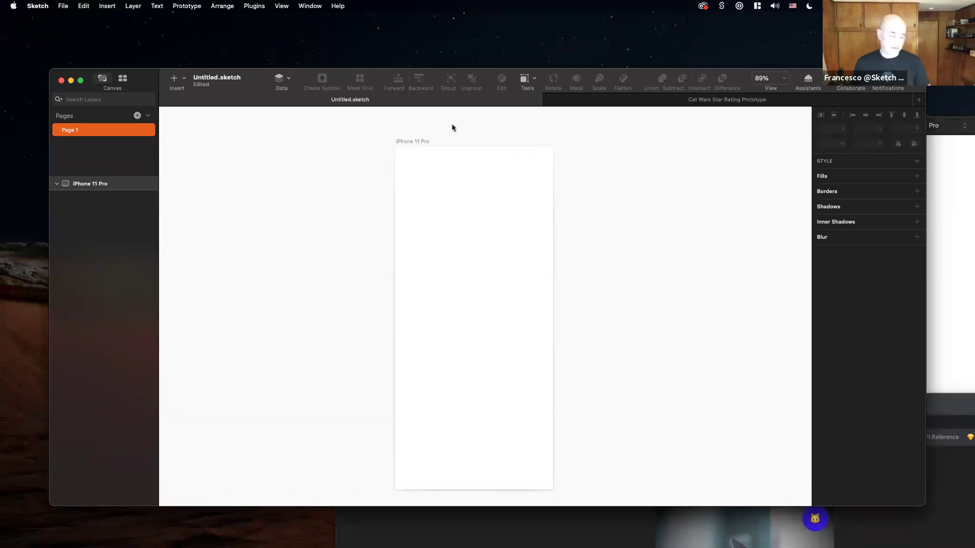
key(r)
drag(395, 146, 550, 174)
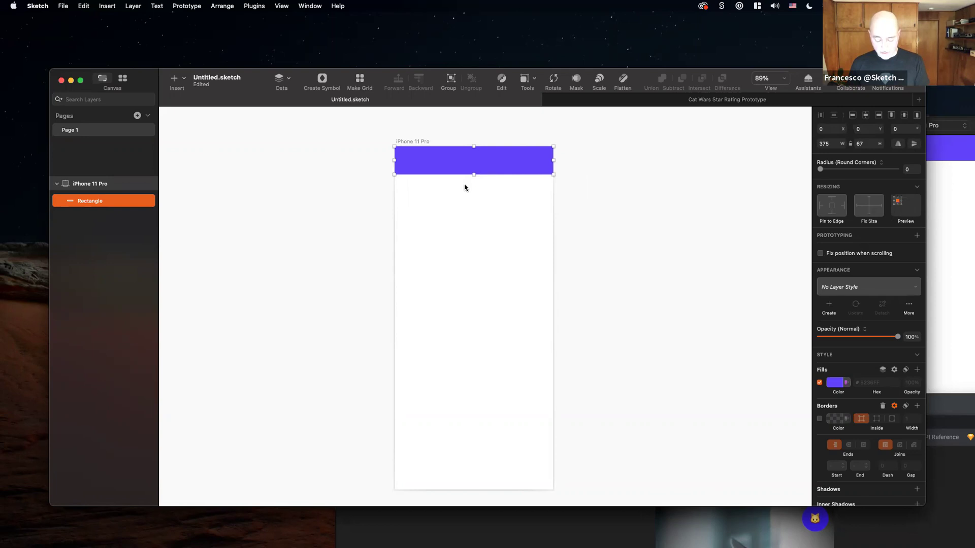
mouse_move(553, 174)
mouse_down()
mouse_move(489, 174)
mouse_move(553, 182)
mouse_up()
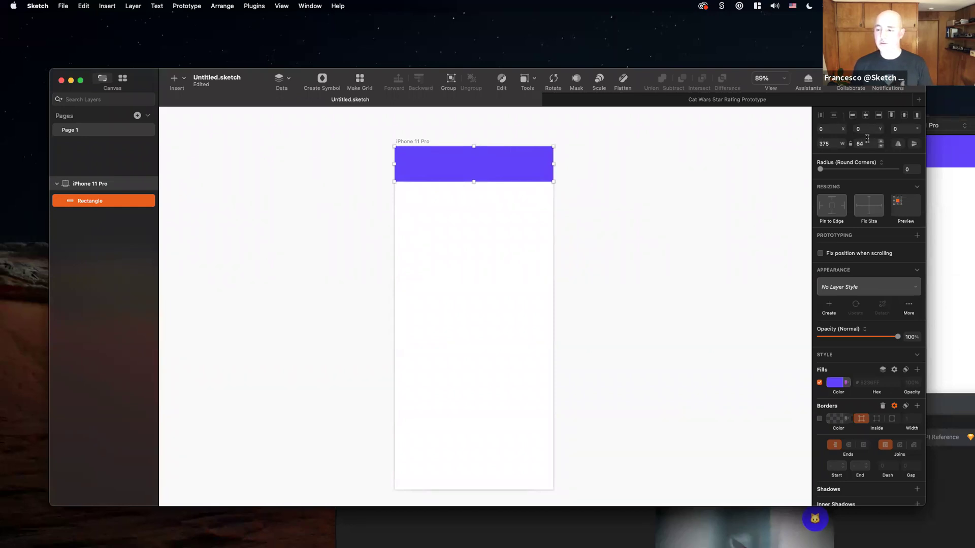
Set the header rectangle's height to 100, and stretch its lower edge to a height of about 117.
key(Tab)
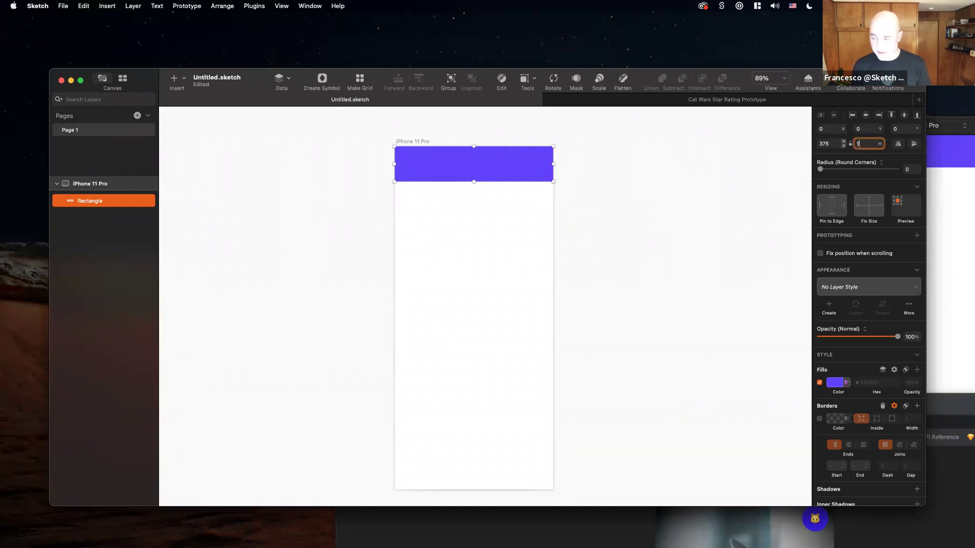
key(Return)
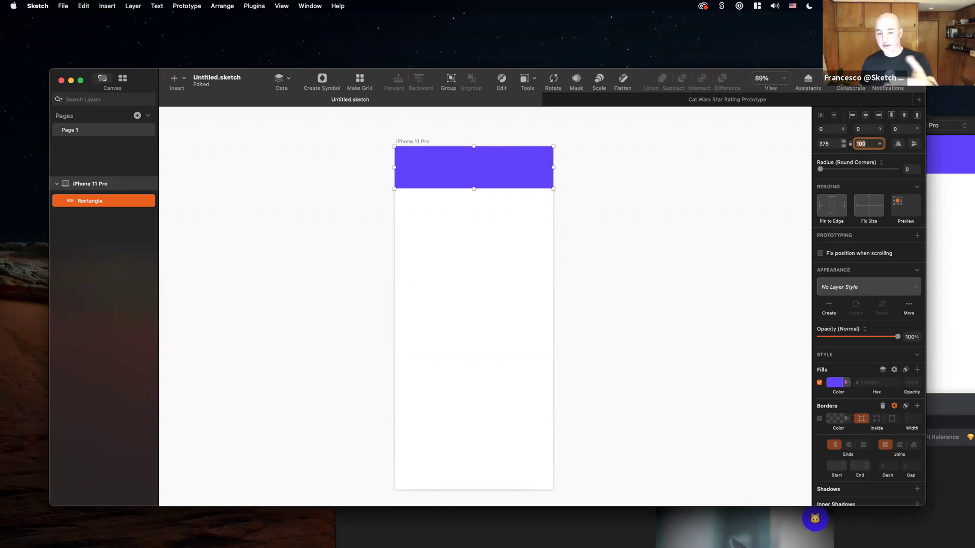
click(538, 157)
drag(474, 188, 473, 196)
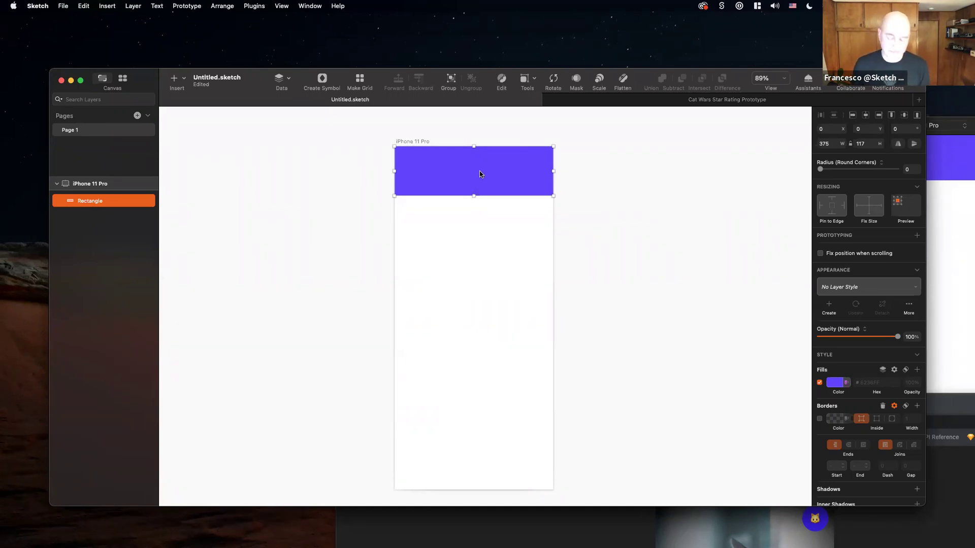
Duplicate the header rectangle just below the original and resize the copy to about 331 wide and 277 high, keeping it centred.
key(alt)
drag(499, 243, 500, 234)
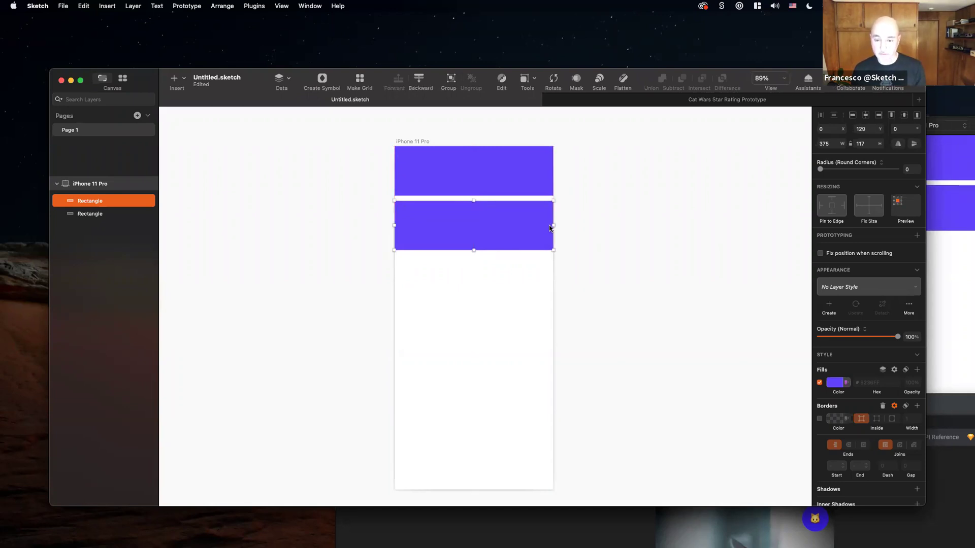
key(alt)
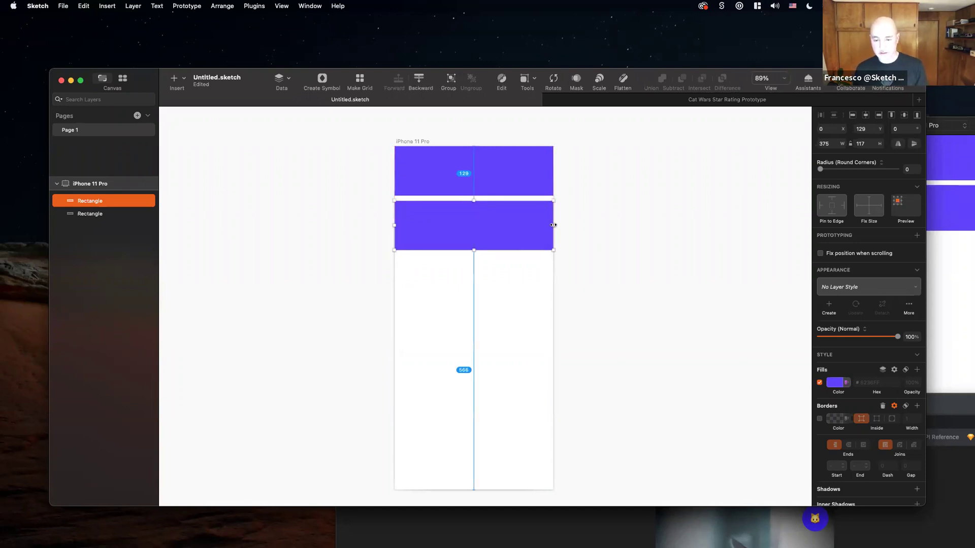
drag(553, 225, 543, 225)
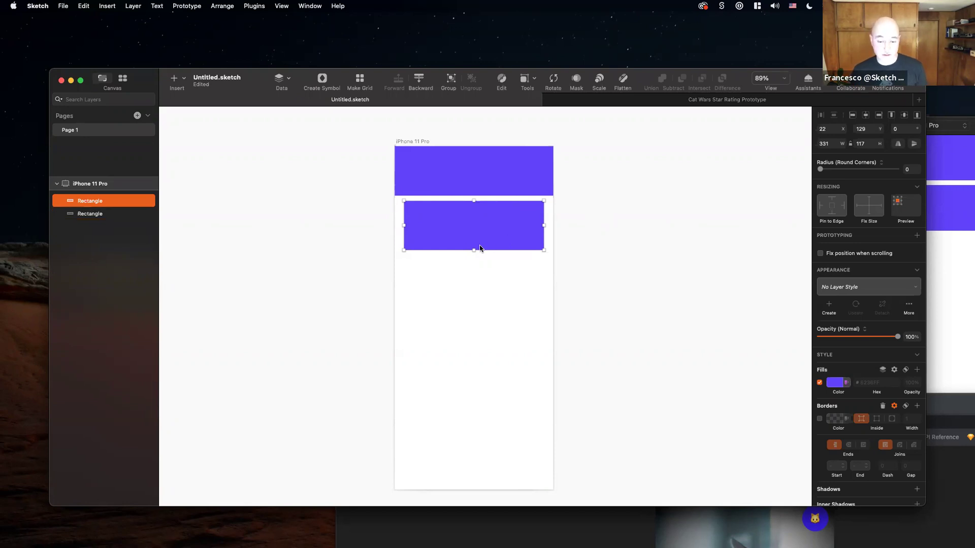
drag(473, 251, 473, 318)
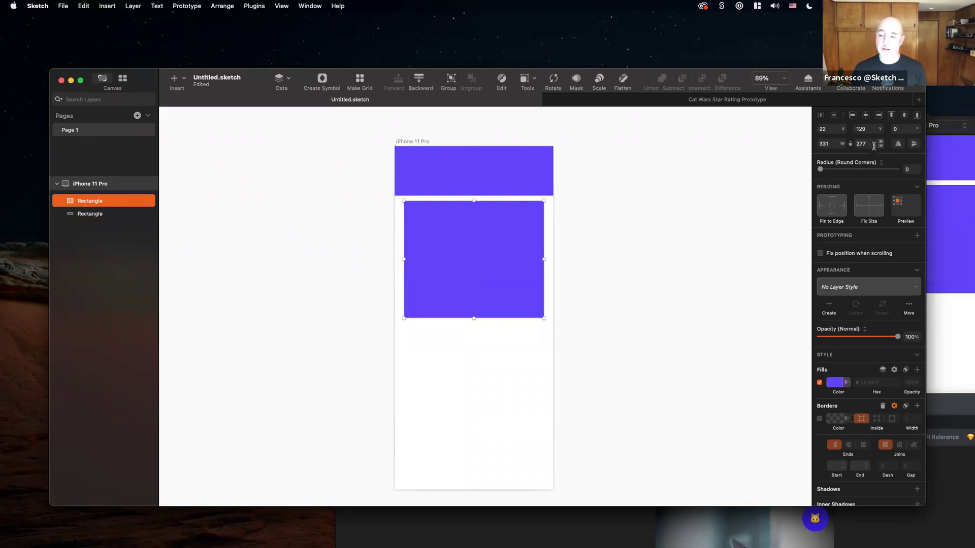
Set the lower rectangle's Y position to 120, and add 16 to it with a calculation.
click(871, 145)
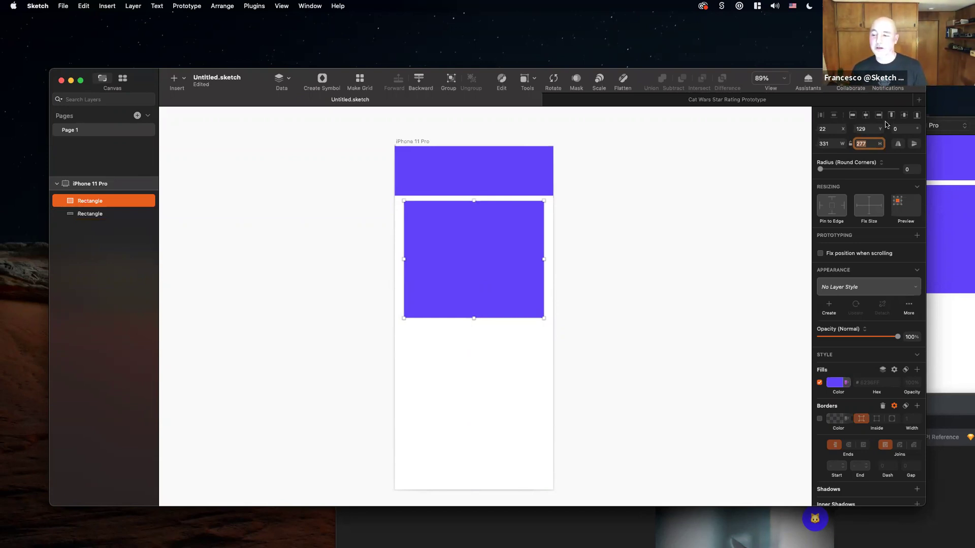
click(869, 129)
text(120)
key(Return)
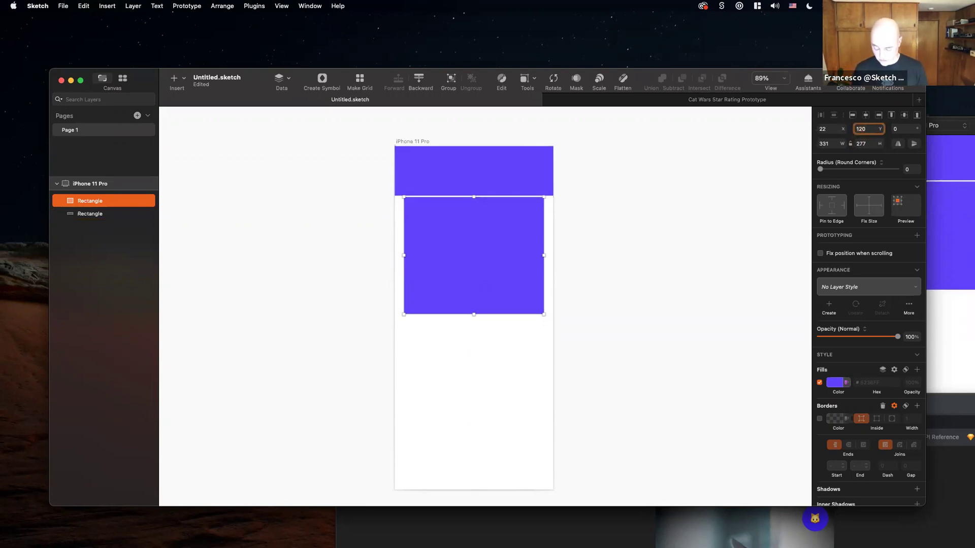
text(+16)
key(Return)
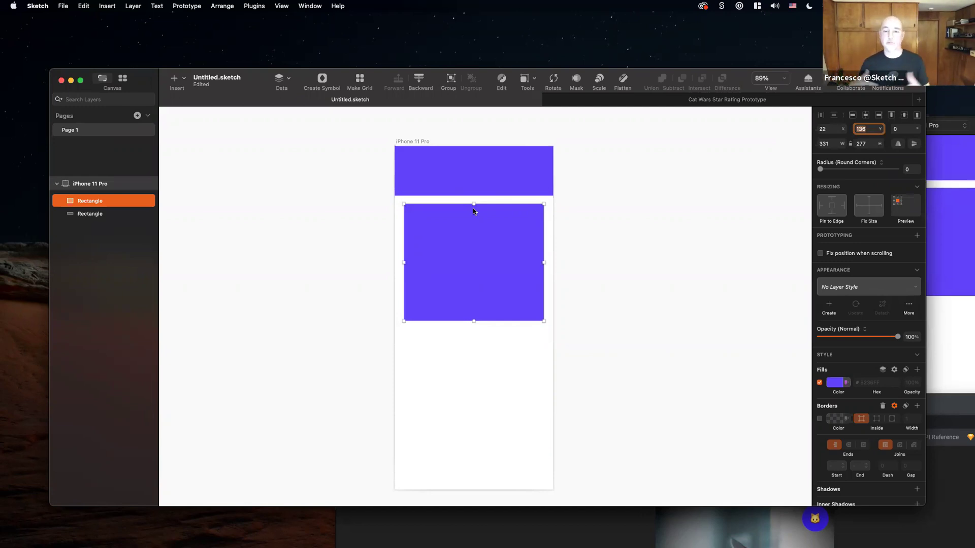
Set the lower rectangle's width to 100% of the artboard, resizing from its centre with "100%c".
click(480, 236)
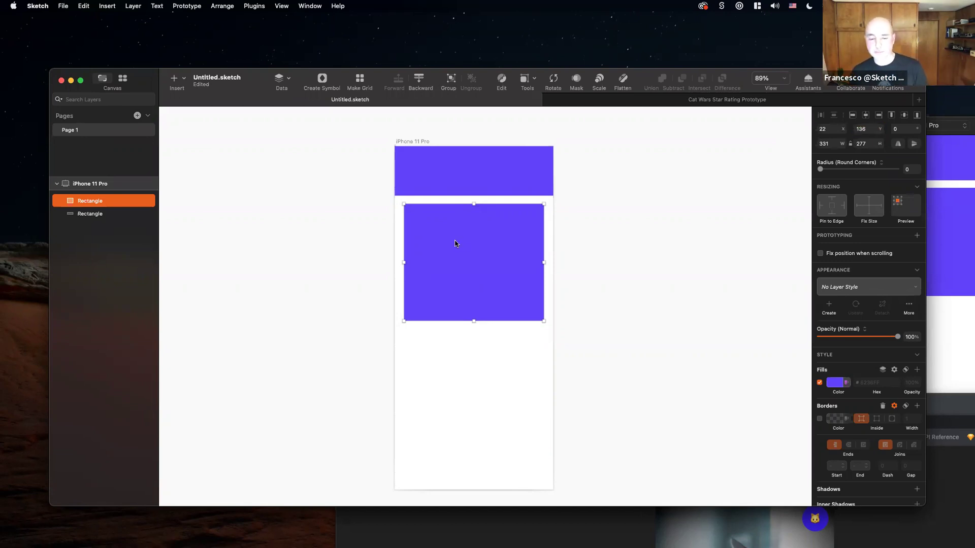
click(833, 144)
text(100%c)
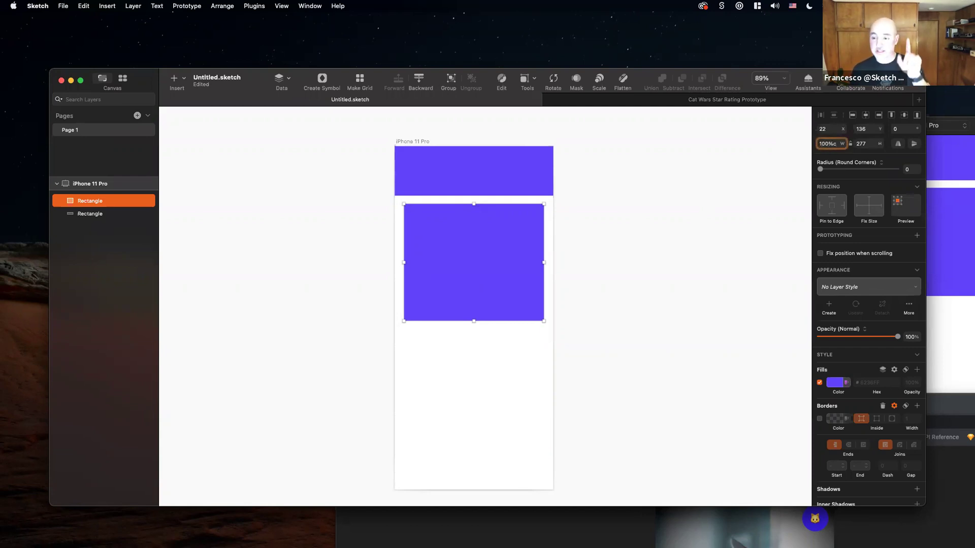
key(Return)
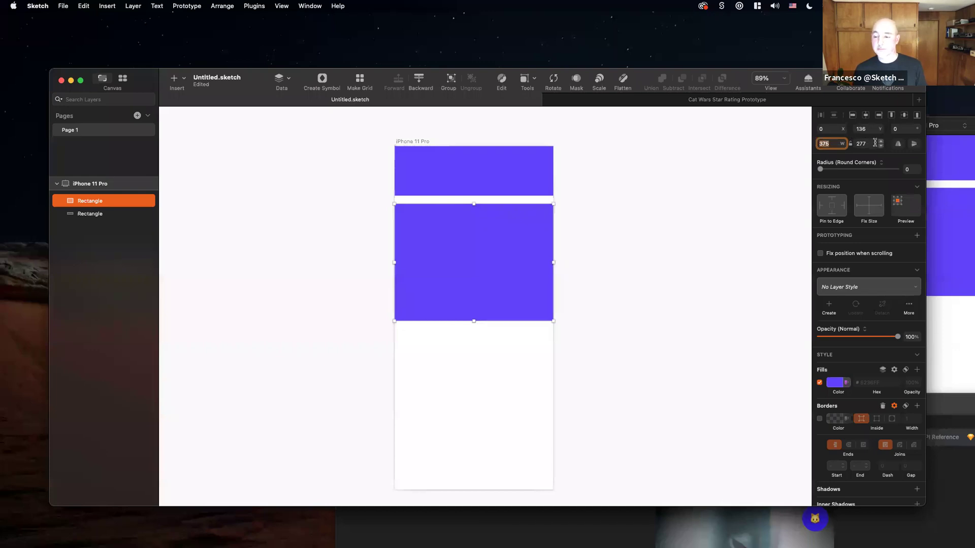
Set the lower rectangle's height to 300, resizing from its bottom edge with "300b".
key(Tab)
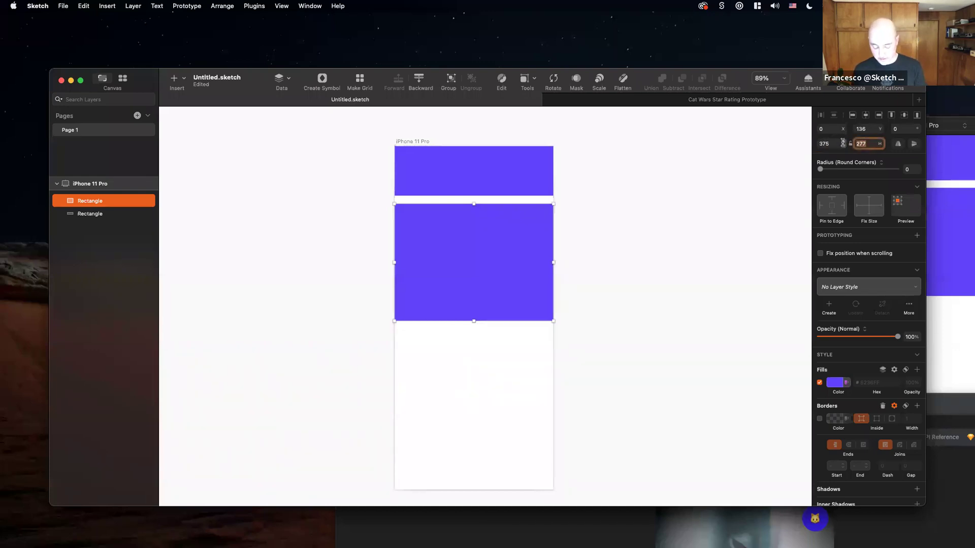
key(BackSpace)
text(300t)
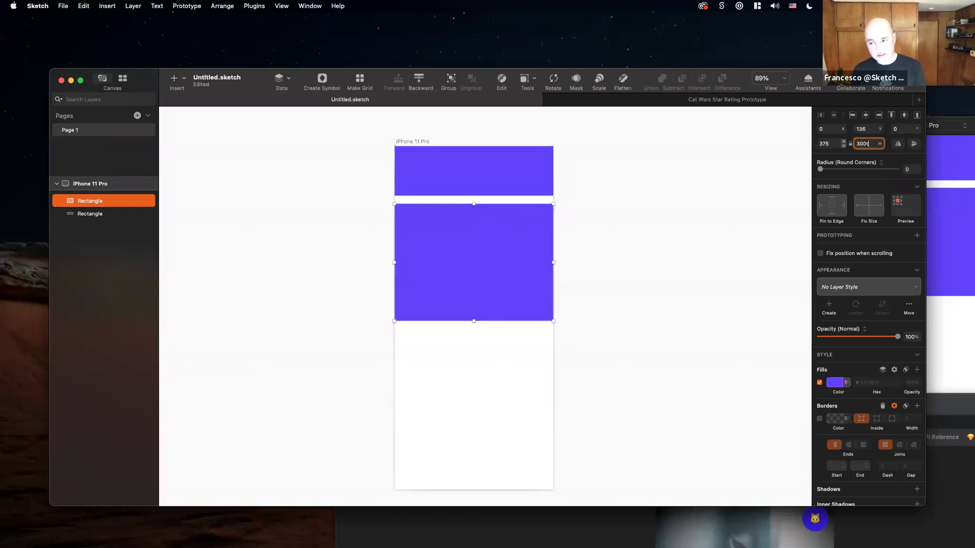
key(BackSpace)
text(b)
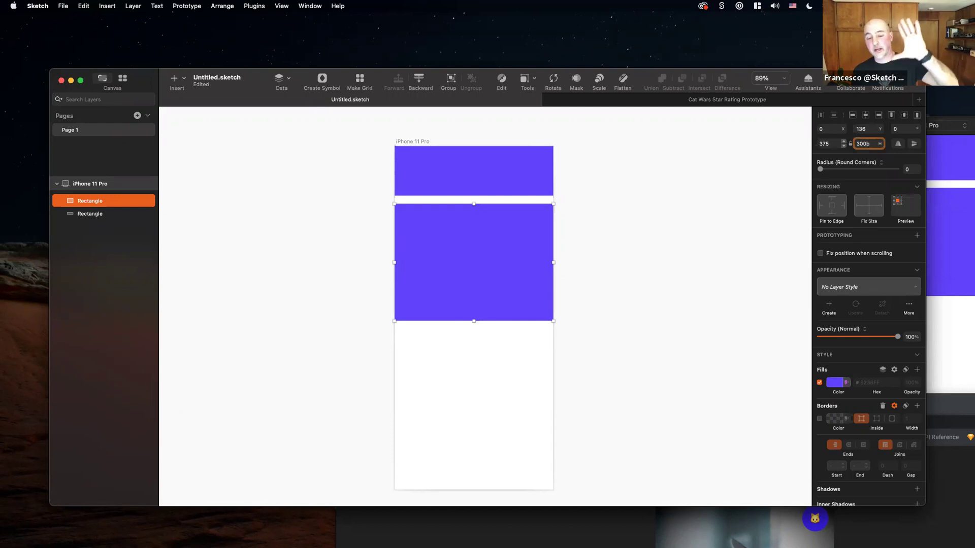
key(Return)
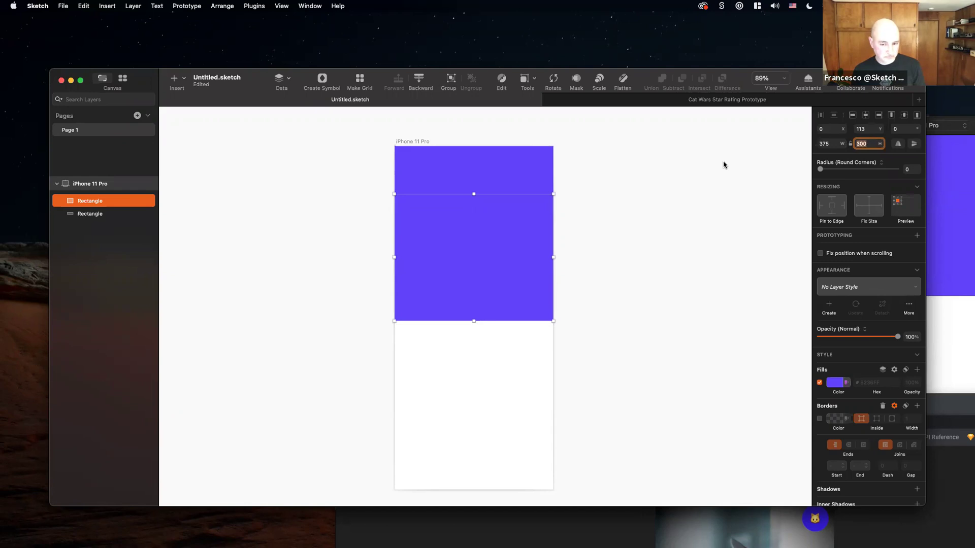
Move the lower rectangle clear of the header, set the vertical spacing between both rectangles to 24, and check the gap.
drag(528, 224, 527, 244)
shift+click(532, 177)
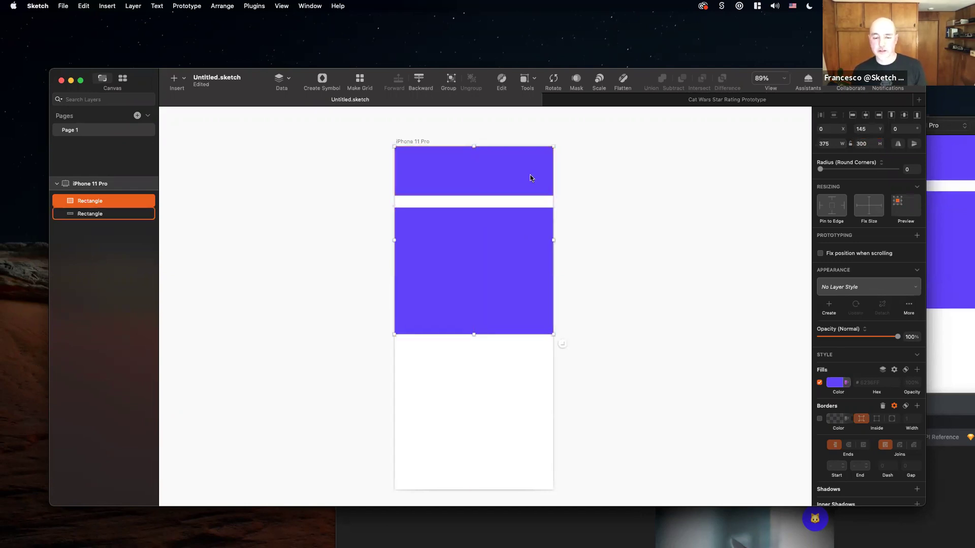
click(859, 160)
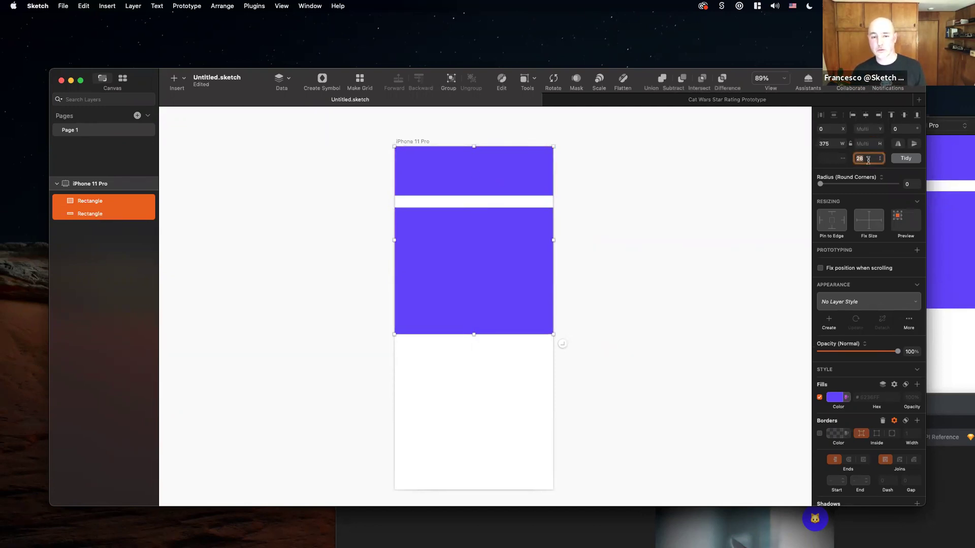
text(24)
click(905, 159)
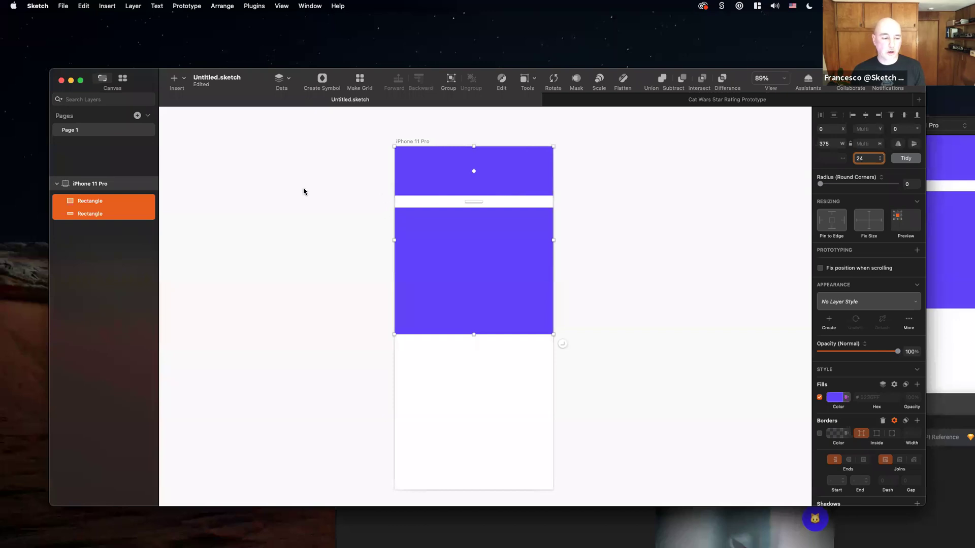
click(533, 226)
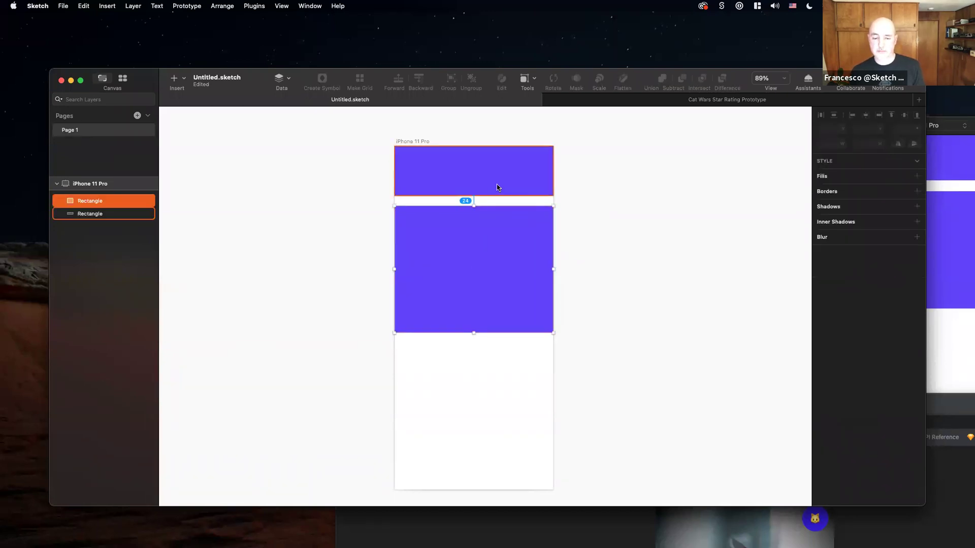
key(alt)
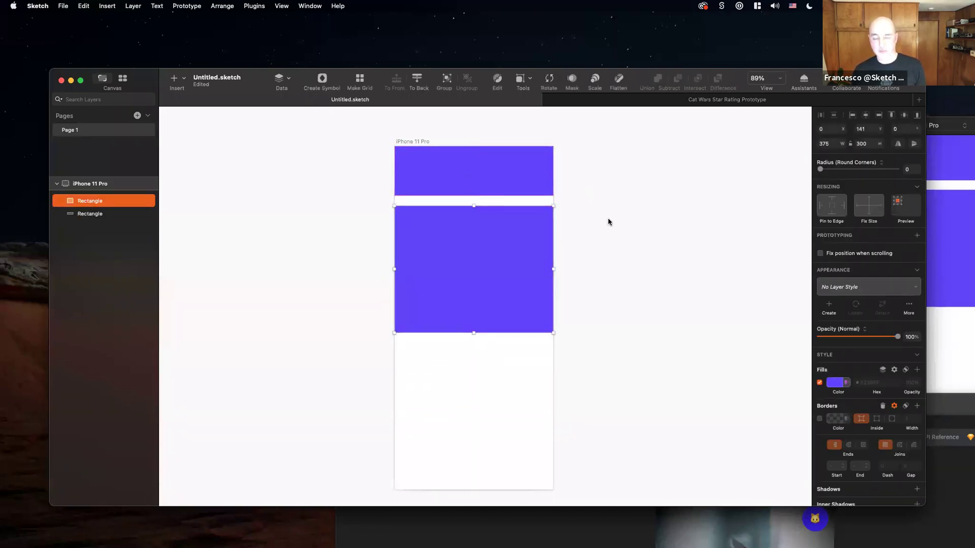
Reduce the lower rectangle's width by 24 from its centre using the calculation "375-24c".
click(568, 220)
click(503, 211)
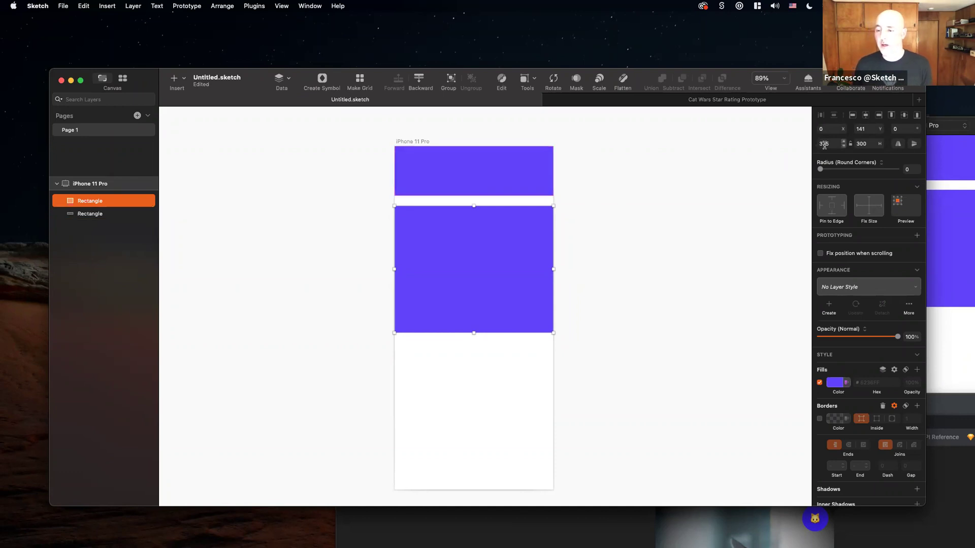
click(825, 144)
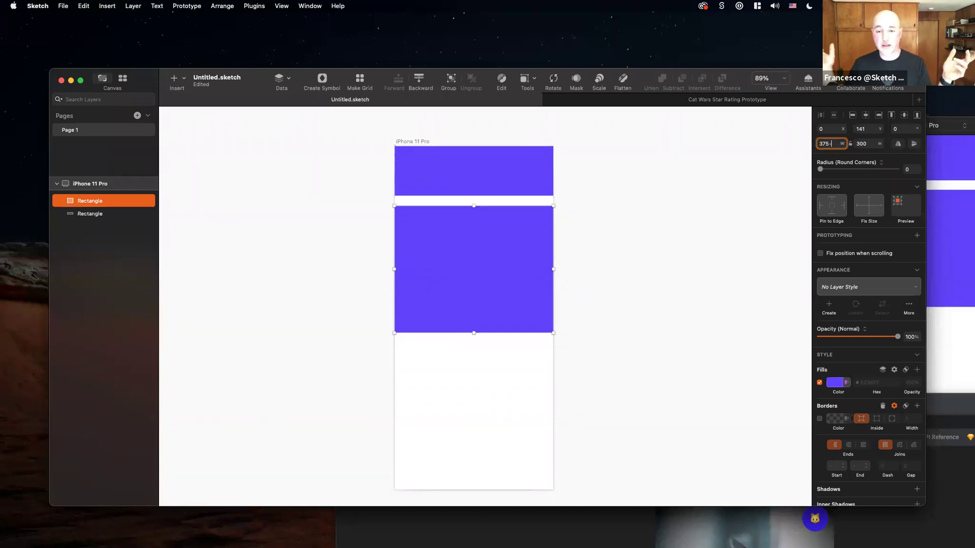
text(-240)
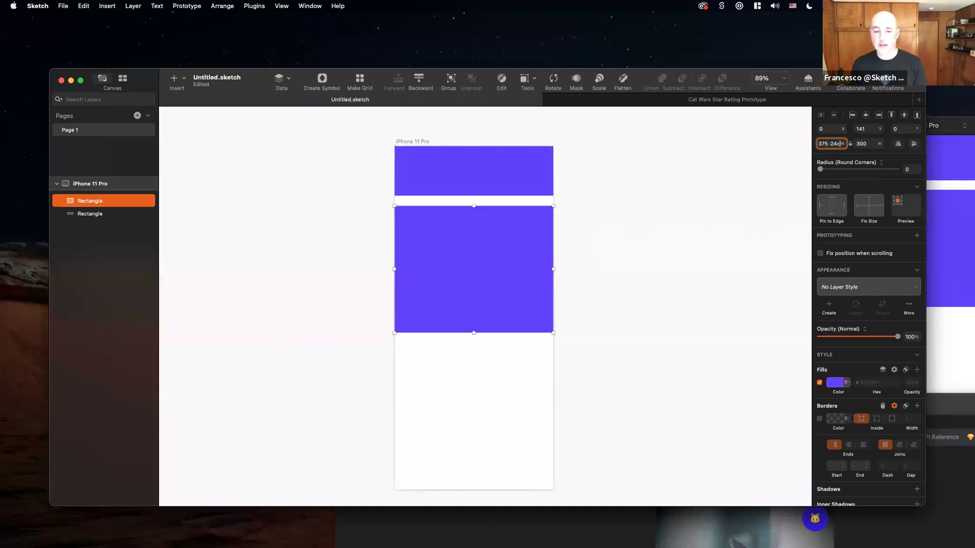
key(Return)
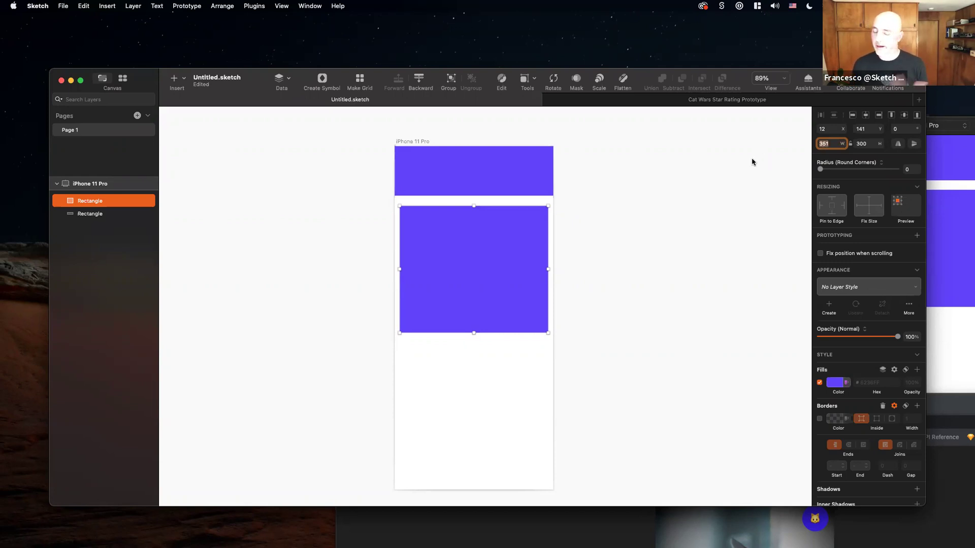
Extend the iPhone 11 Pro artboard downward to a height of about 962.
key(super+minus)
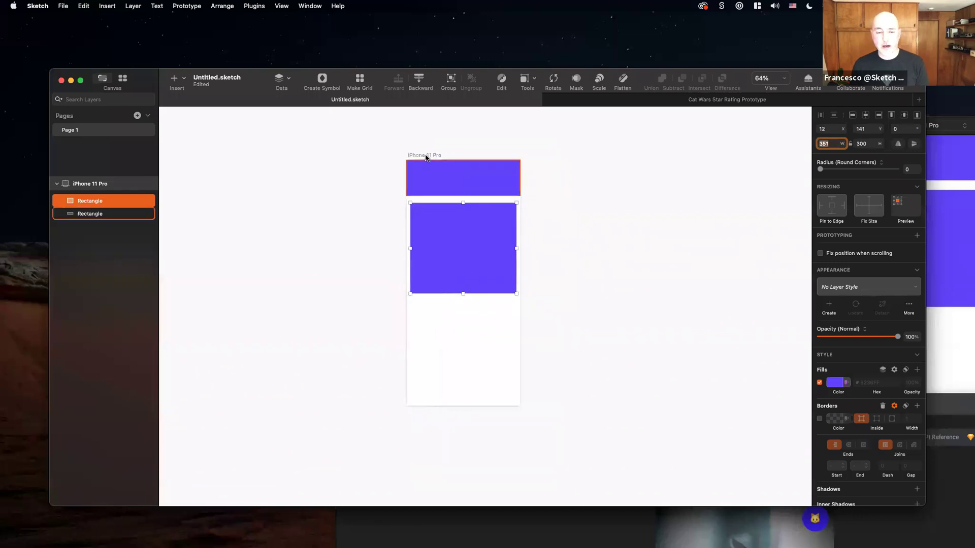
click(426, 158)
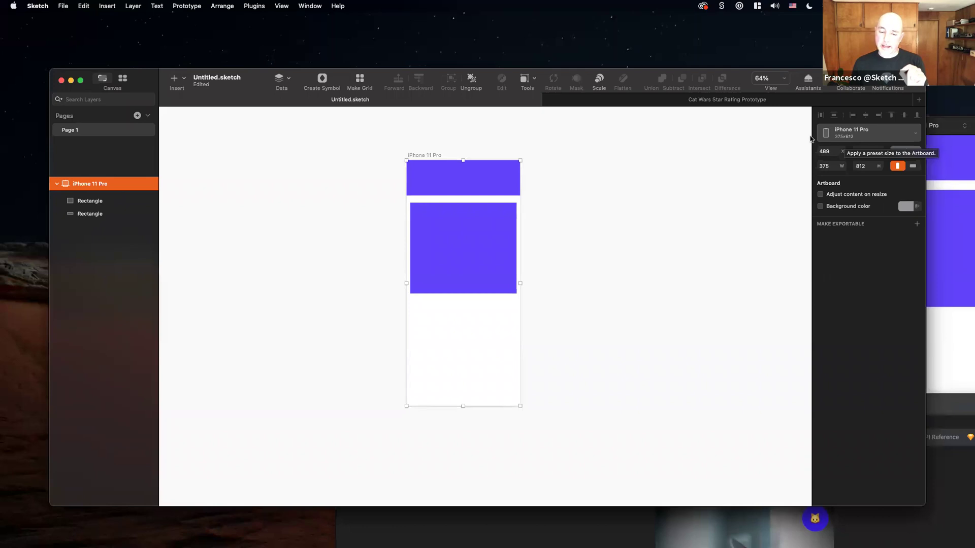
drag(463, 404, 461, 453)
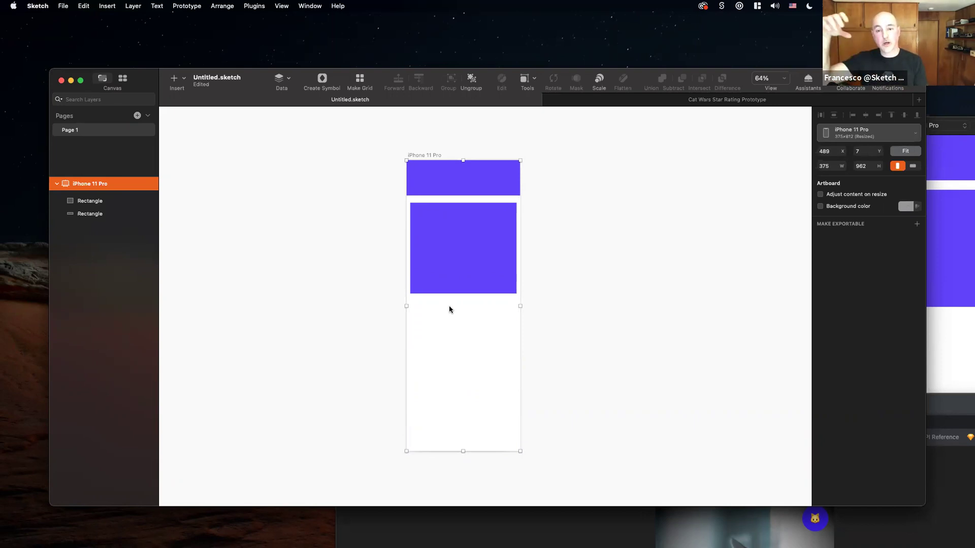
Close the old preview window and make the header rectangle keep a fixed position when scrolling.
click(954, 125)
click(836, 125)
click(548, 173)
click(513, 180)
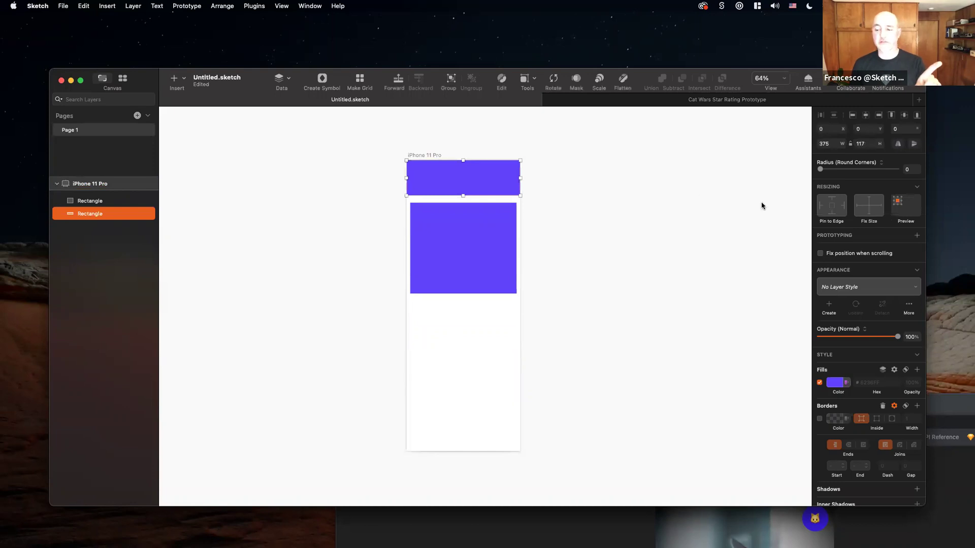
click(820, 253)
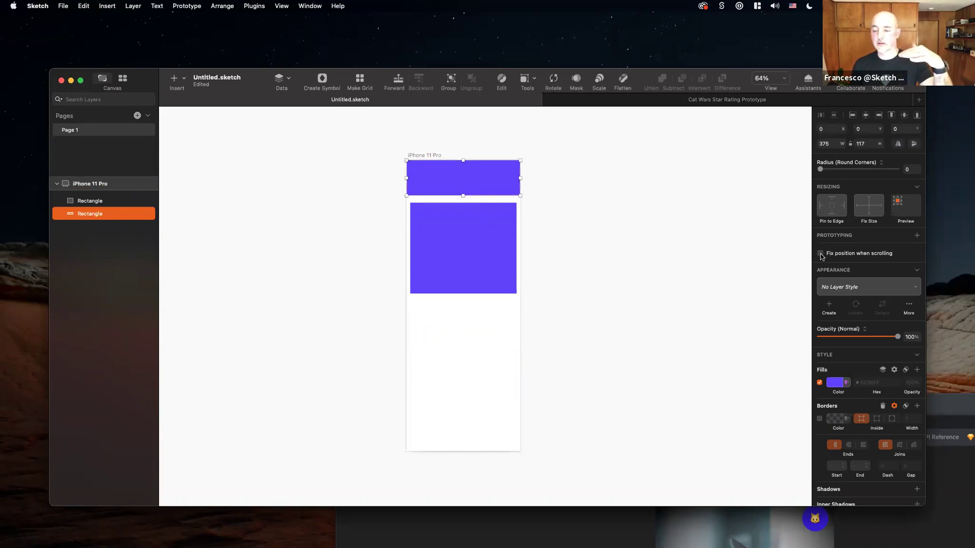
click(625, 210)
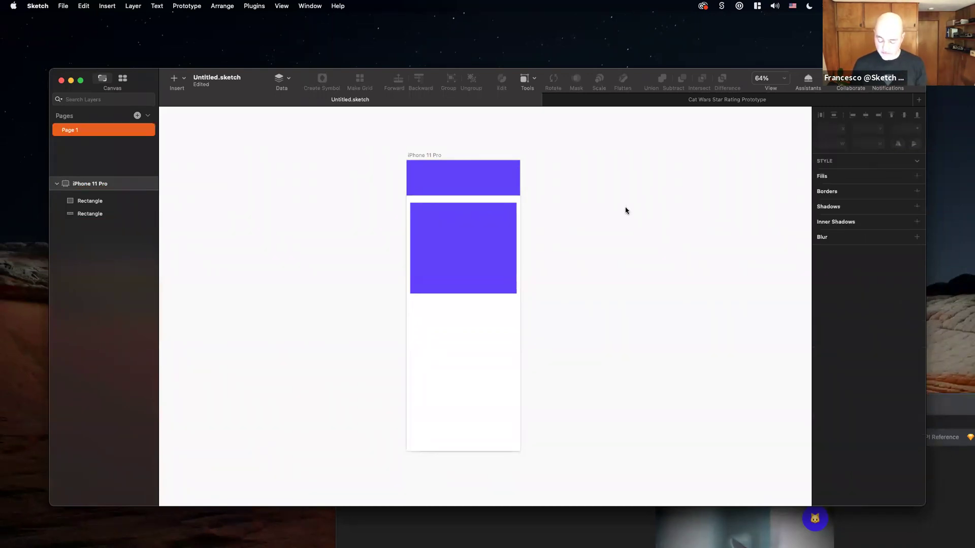
Preview the artboard, scroll through it to check how the header and lower rectangle behave, and close the preview.
key(super+p)
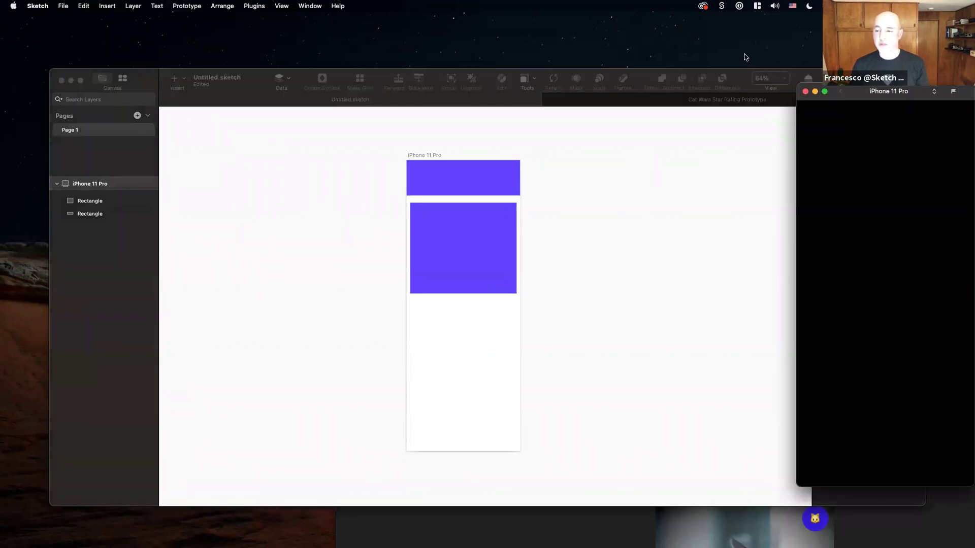
scroll(875, 187, down, 3)
scroll(874, 187, up, 3)
scroll(874, 188, down, 4)
scroll(874, 188, up, 3)
scroll(875, 187, down, 3)
scroll(874, 187, up, 3)
scroll(874, 187, down, 1)
scroll(874, 186, up, 2)
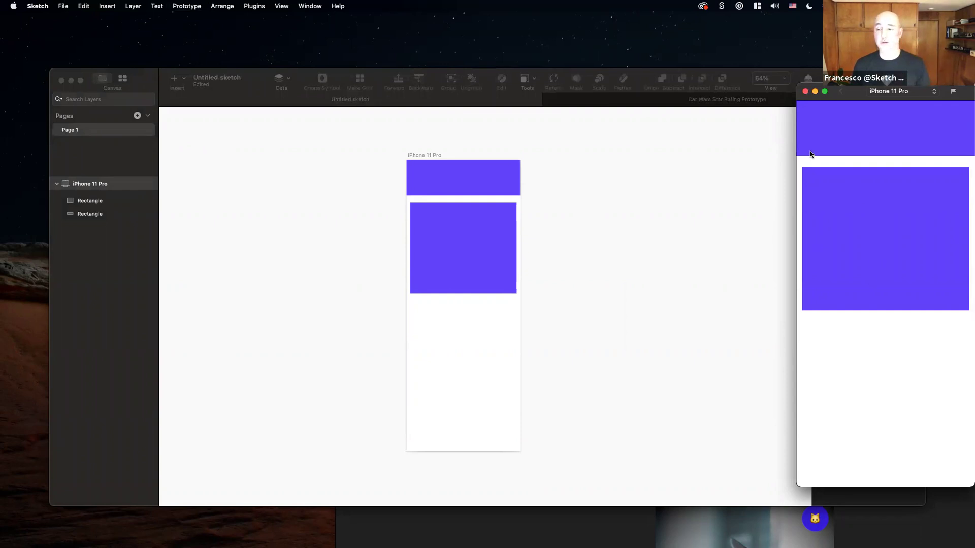
click(724, 169)
click(939, 128)
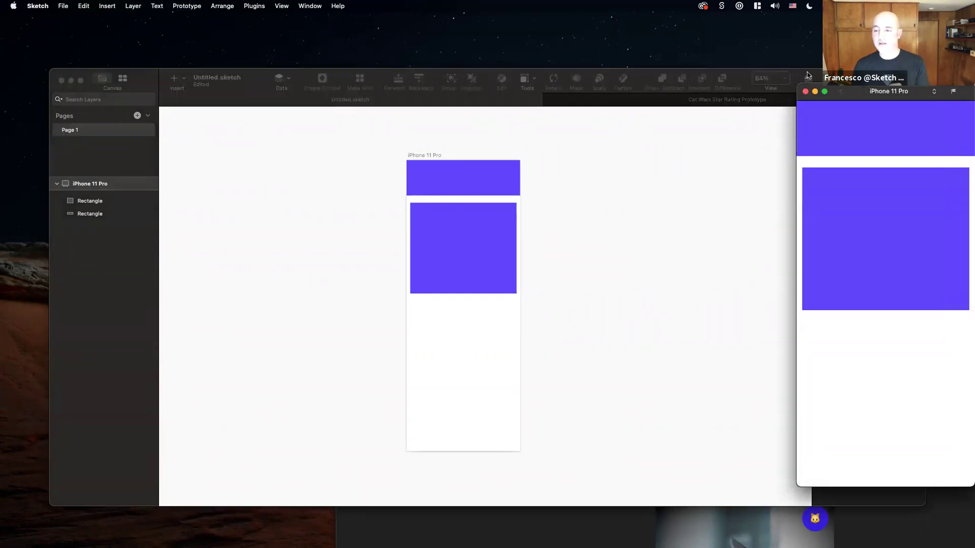
click(806, 92)
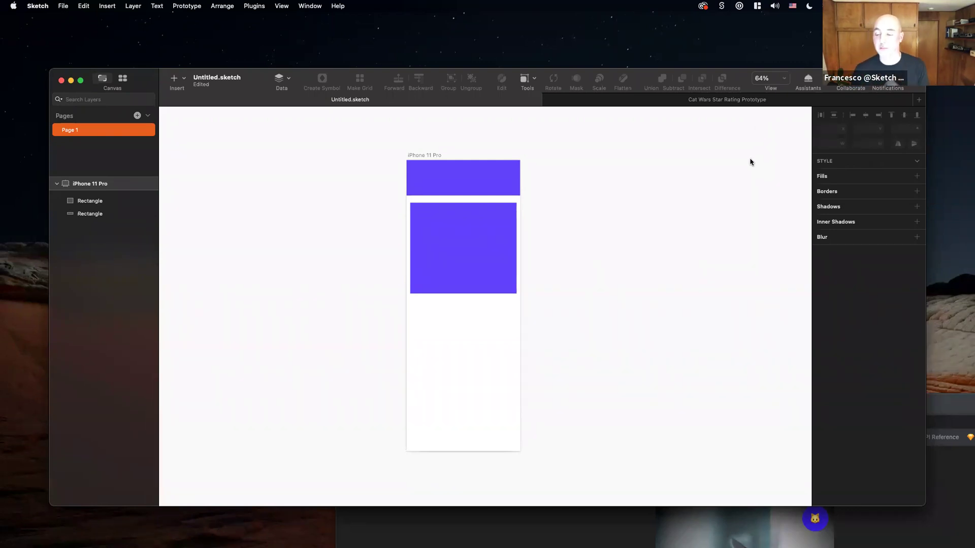
Check the collaboration option for saving the document to a Workspace, and dismiss it.
click(434, 156)
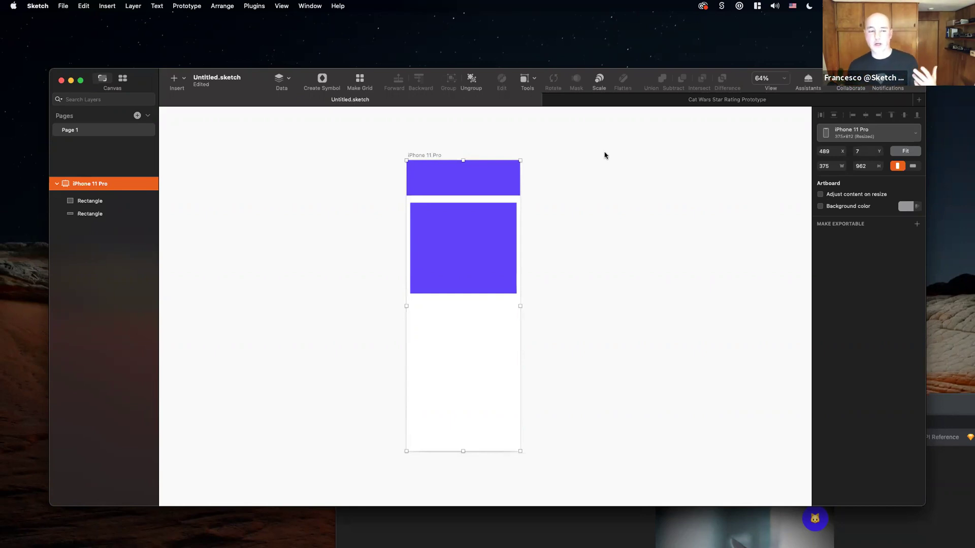
click(851, 86)
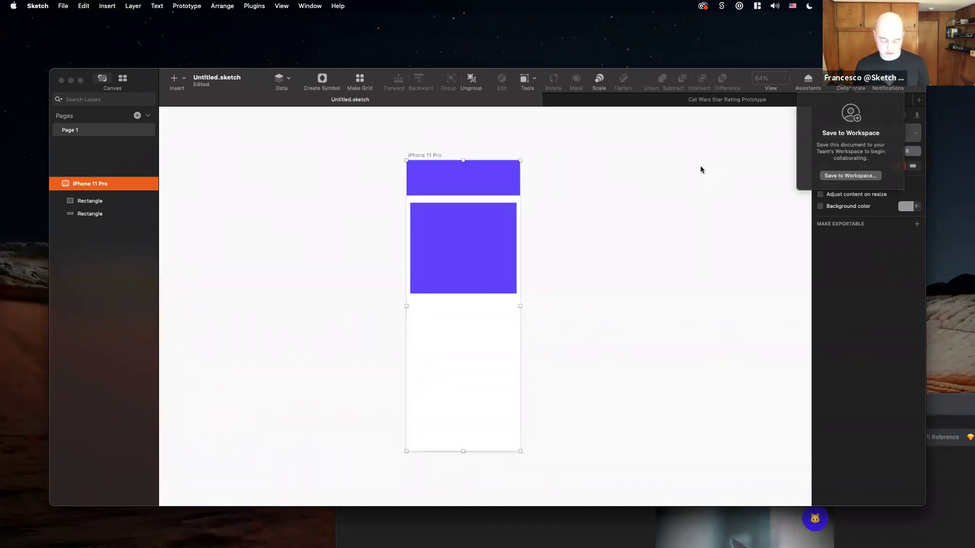
click(667, 179)
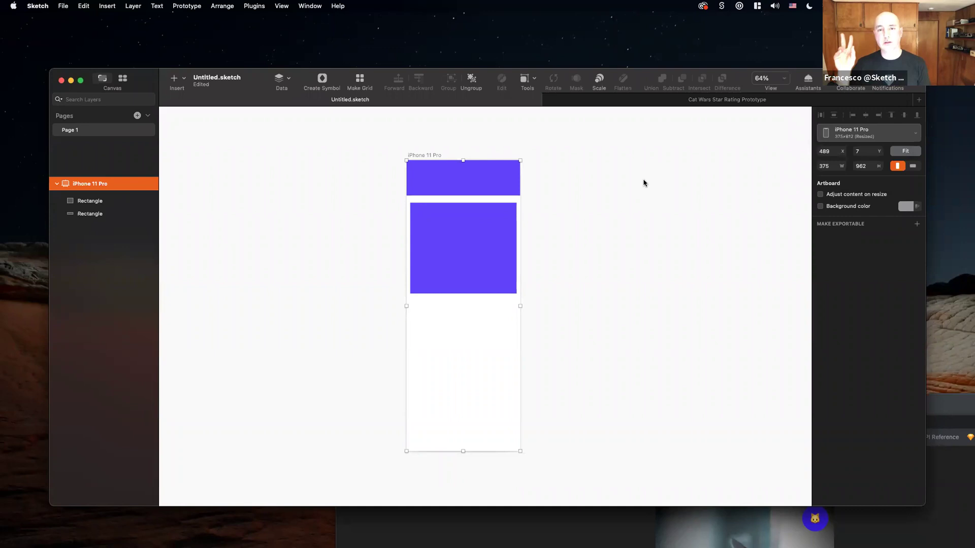
Start saving the document to Sketch Cloud and name it "Mobile App.sketch".
key(super+s)
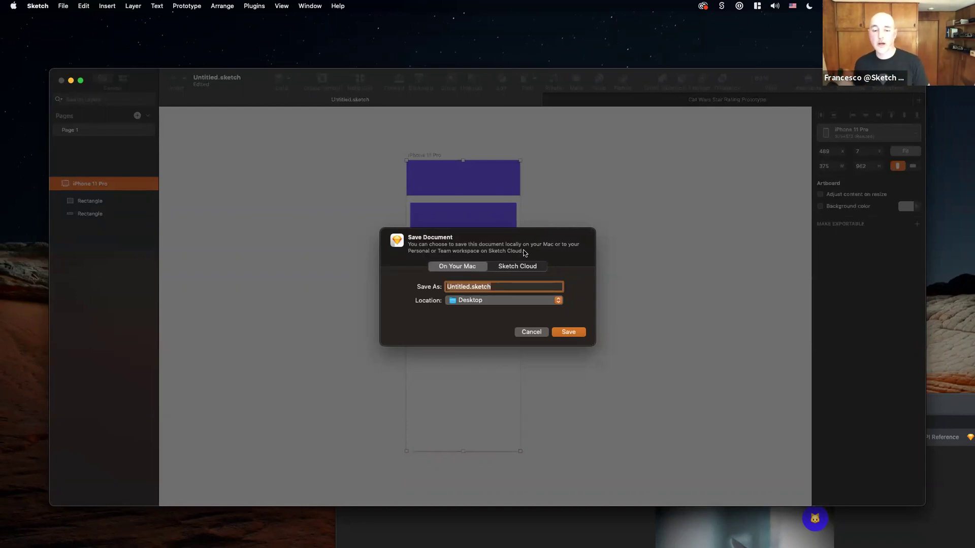
click(524, 270)
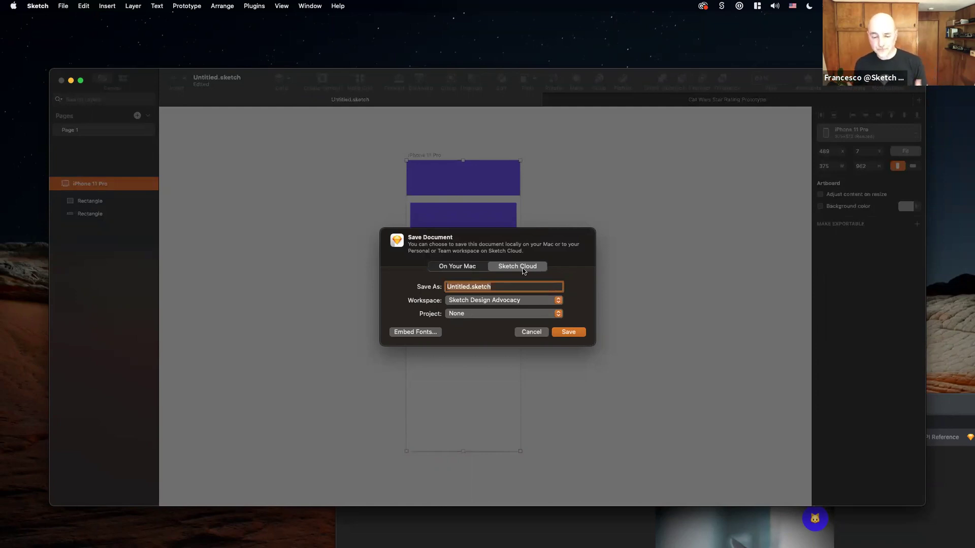
key(Left)
key(shift+Right)
key(shift+Right)
key(shift+Right)
key(shift+Right)
key(shift+Right)
key(shift+Right)
key(shift+Right)
key(shift+Right)
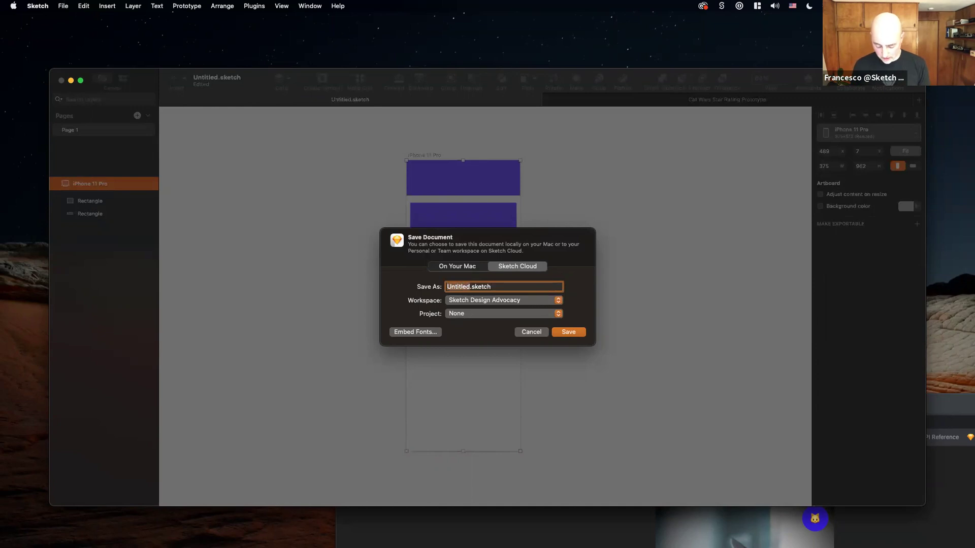
text(Mobile Aa)
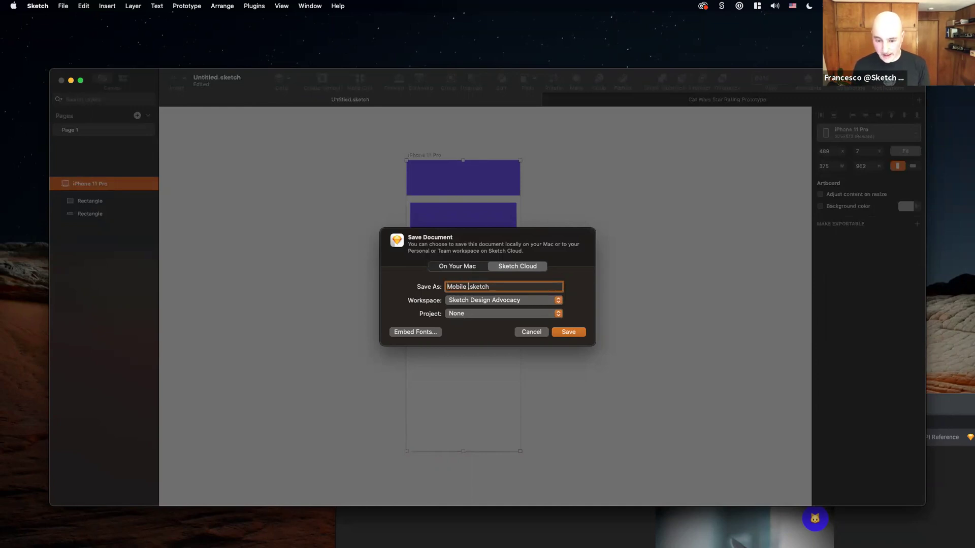
key(BackSpace)
text(pp)
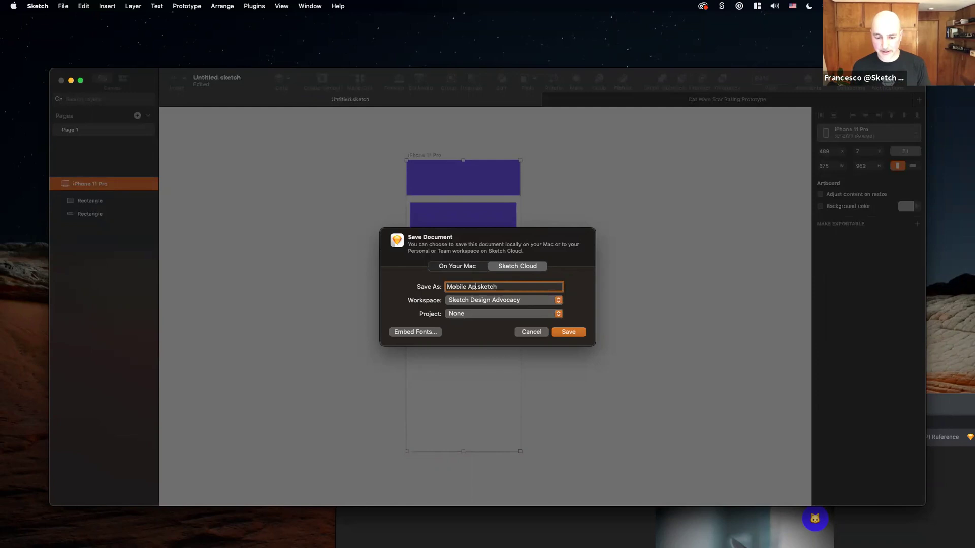
Assign the document to the Sample Files project of the Sketch Design Advocacy workspace and save it.
click(519, 314)
click(519, 351)
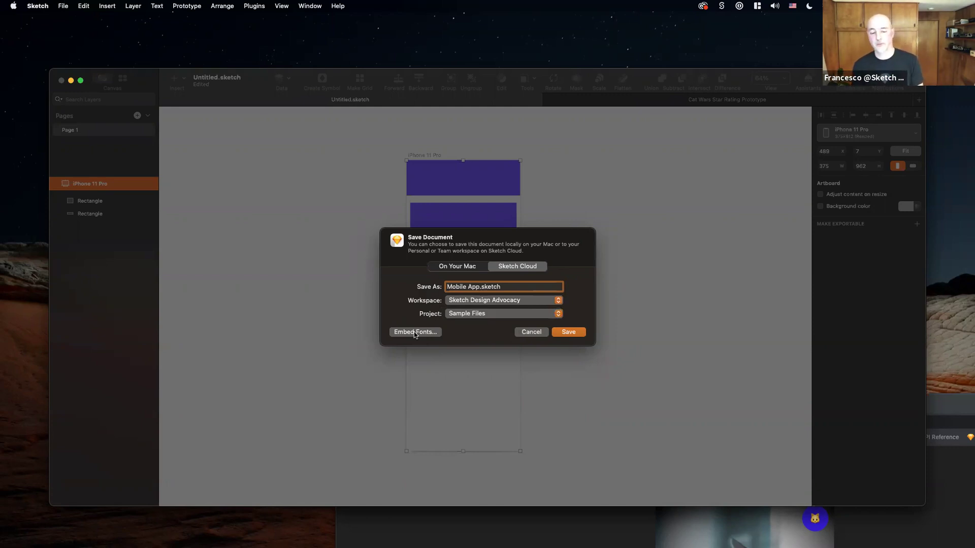
click(569, 333)
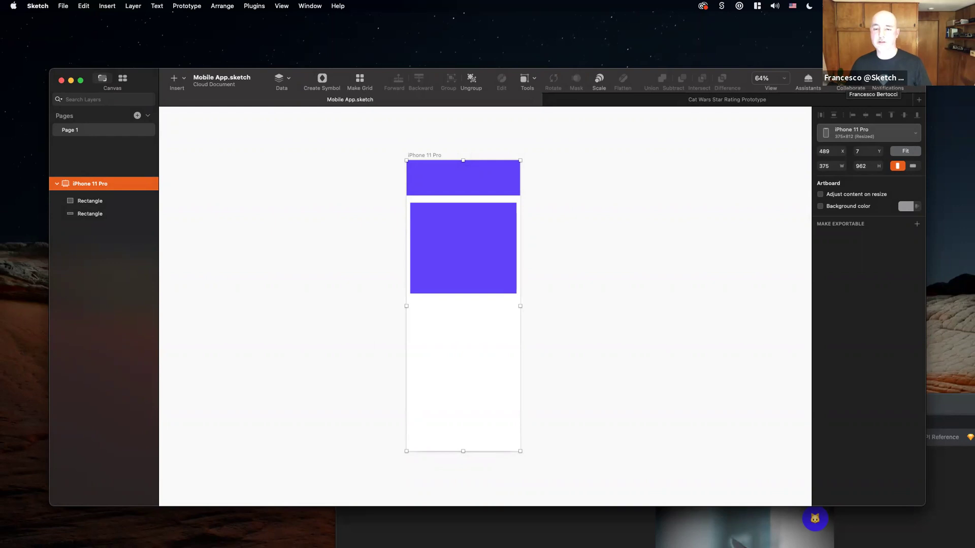
Look over the sharing and collaboration options of the saved cloud document.
click(845, 81)
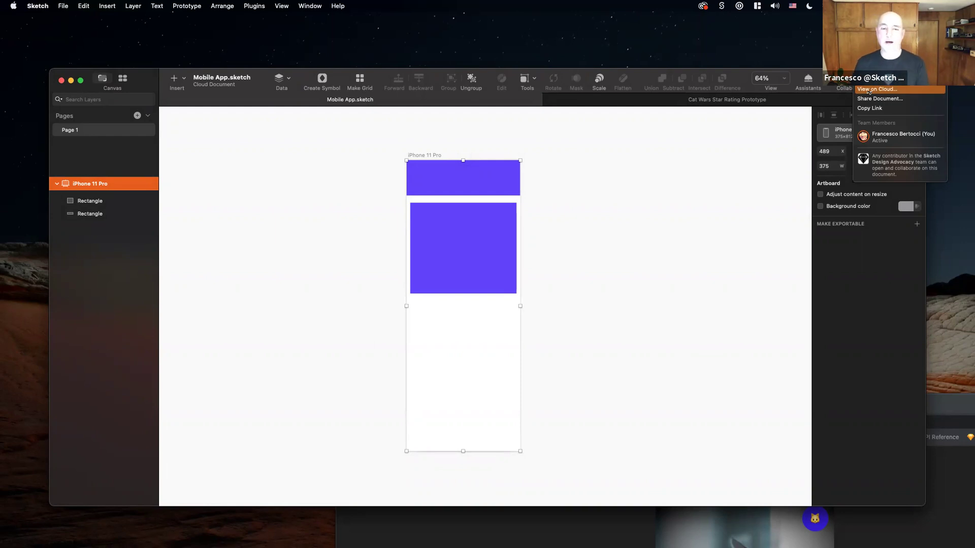
click(744, 151)
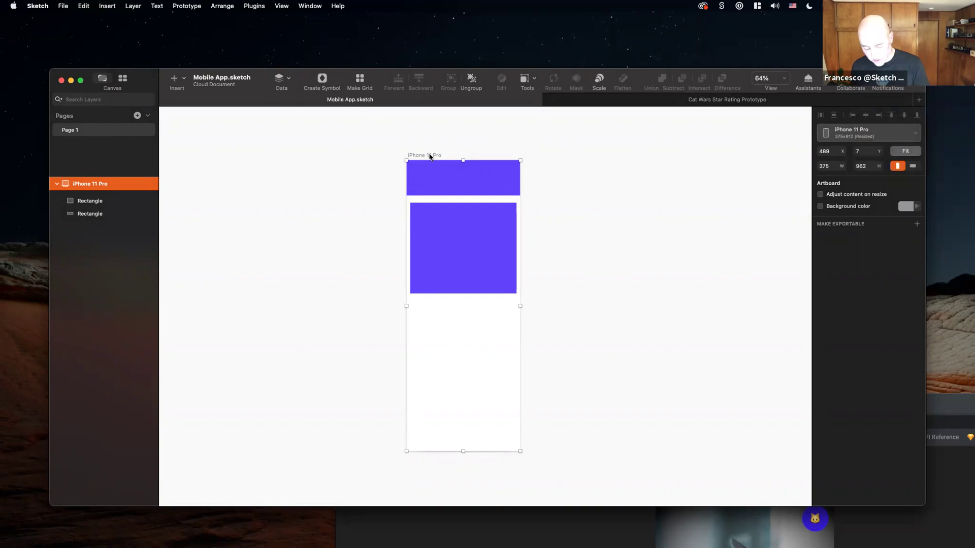
Rename the iPhone 11 Pro artboard as "Start".
key(super+r)
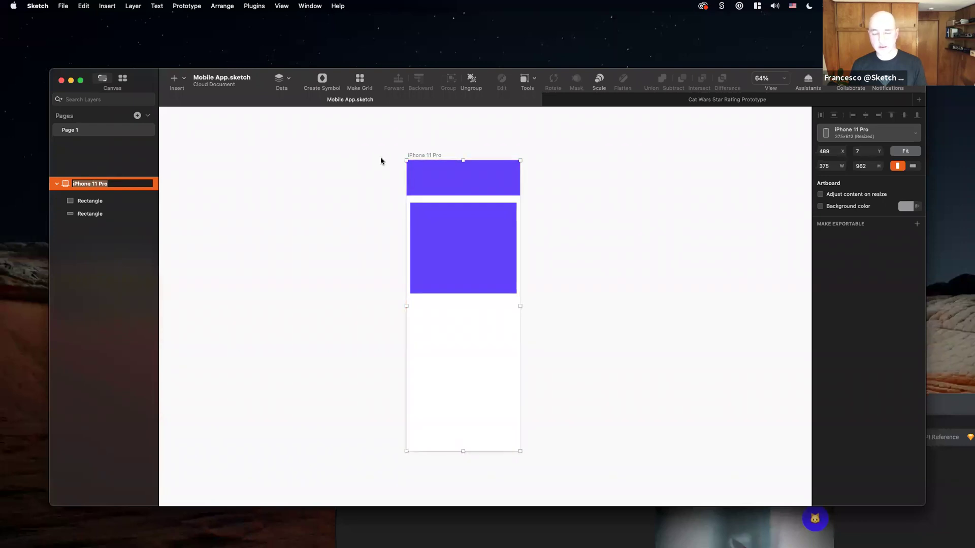
text(Start)
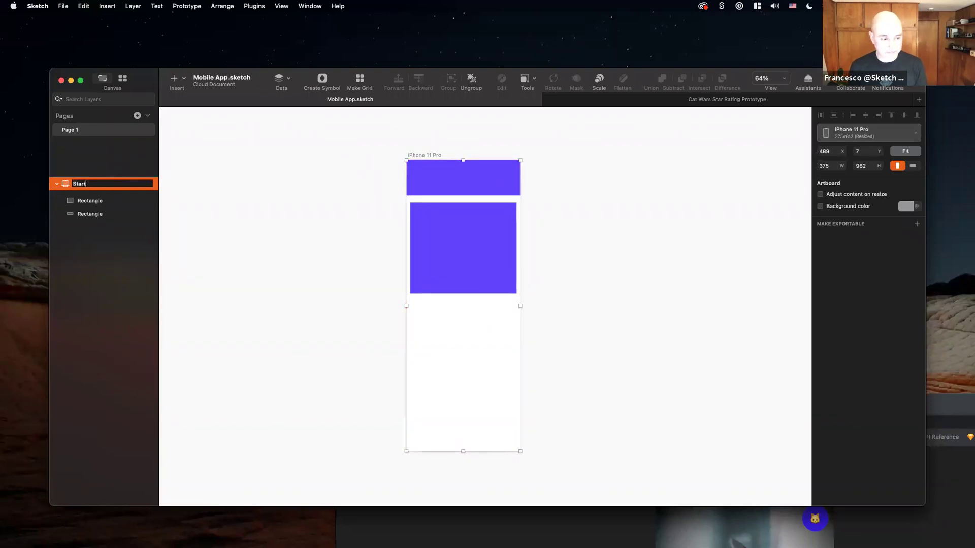
key(Return)
Rename the upper rectangle layer as "Header".
click(458, 182)
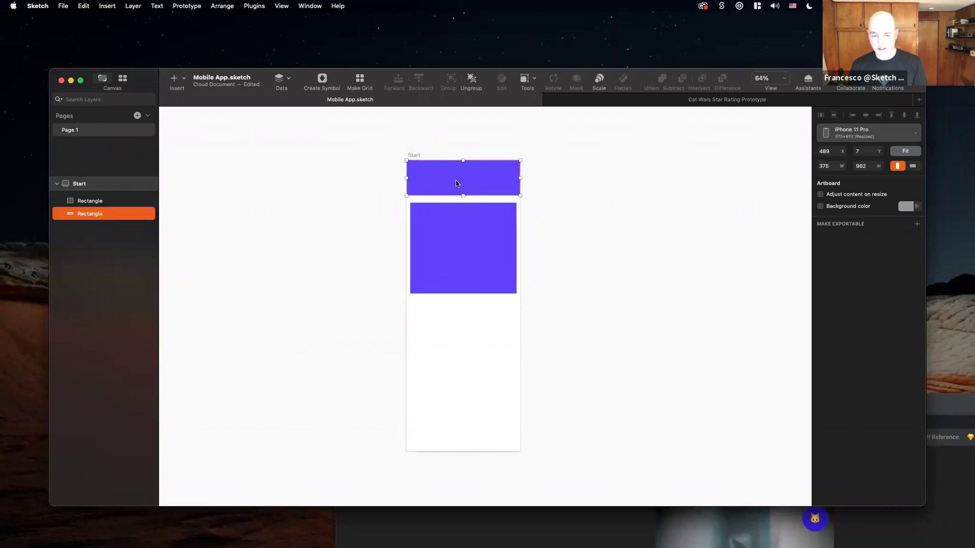
key(super+r)
text(Heaxder)
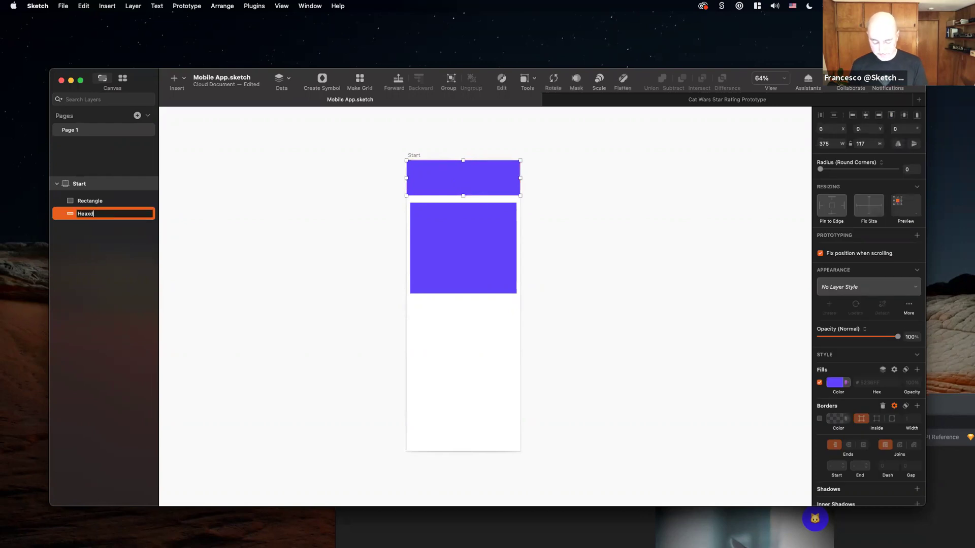
key(BackSpace)
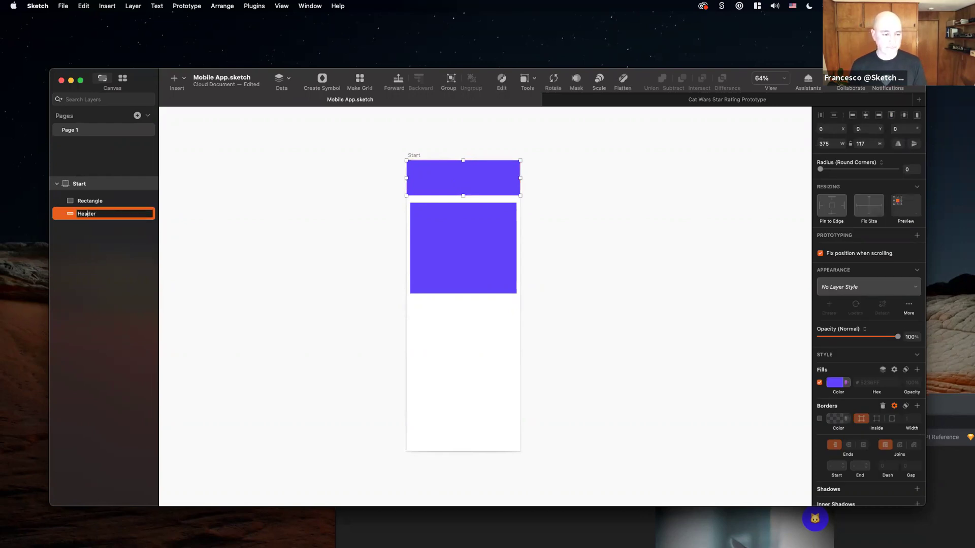
key(Return)
Rename the lower rectangle layer as "Card".
click(473, 231)
key(super+r)
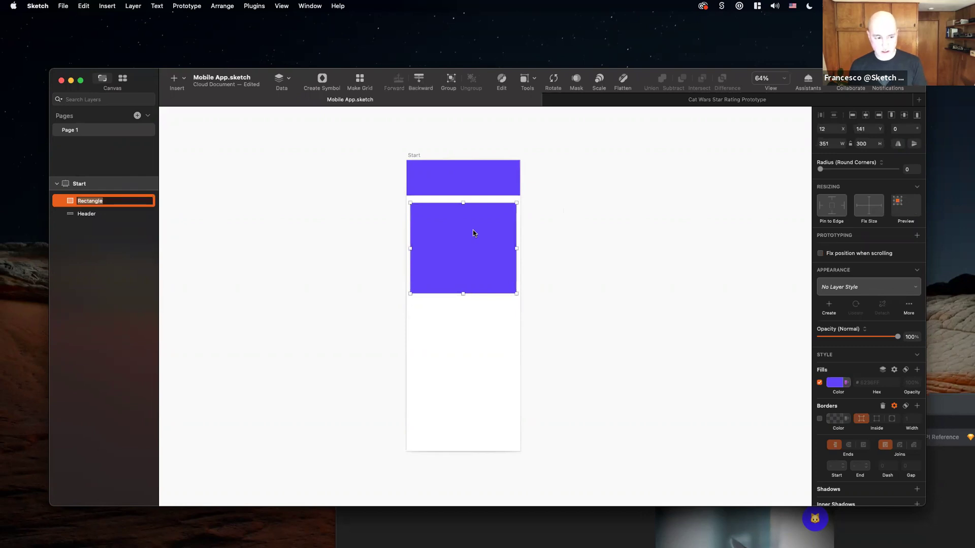
text(Card)
key(Return)
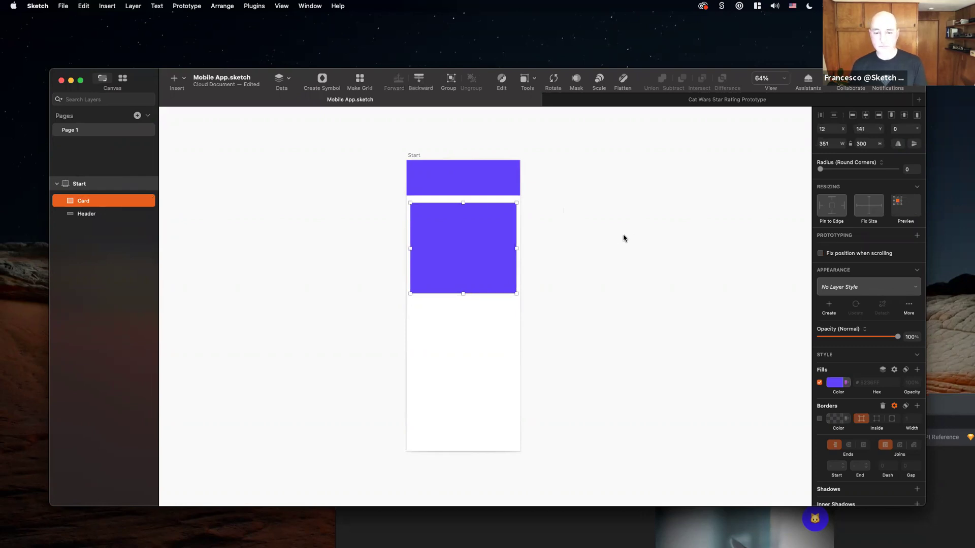
Make a grid of the Card rectangle with 1 column and 4 rows, spaced 24 apart.
click(623, 237)
click(512, 226)
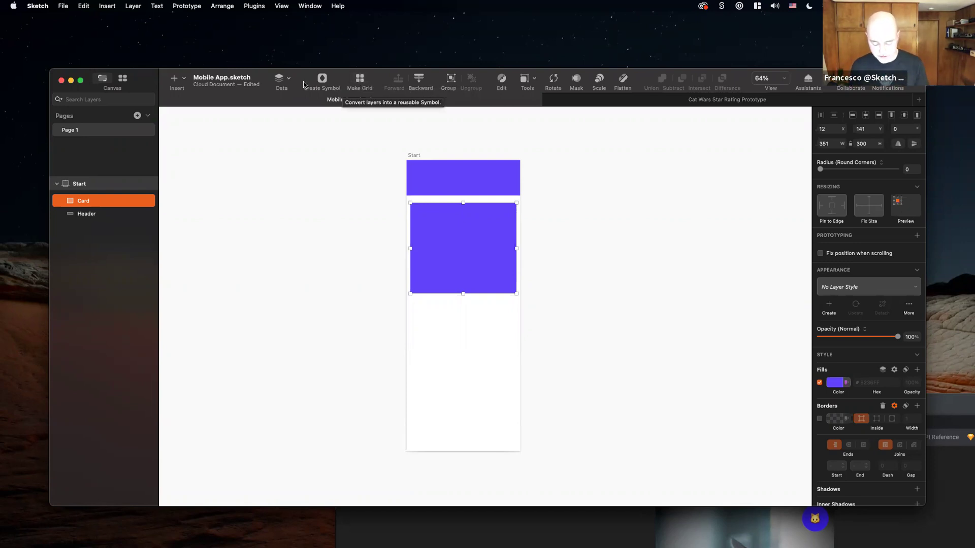
click(361, 81)
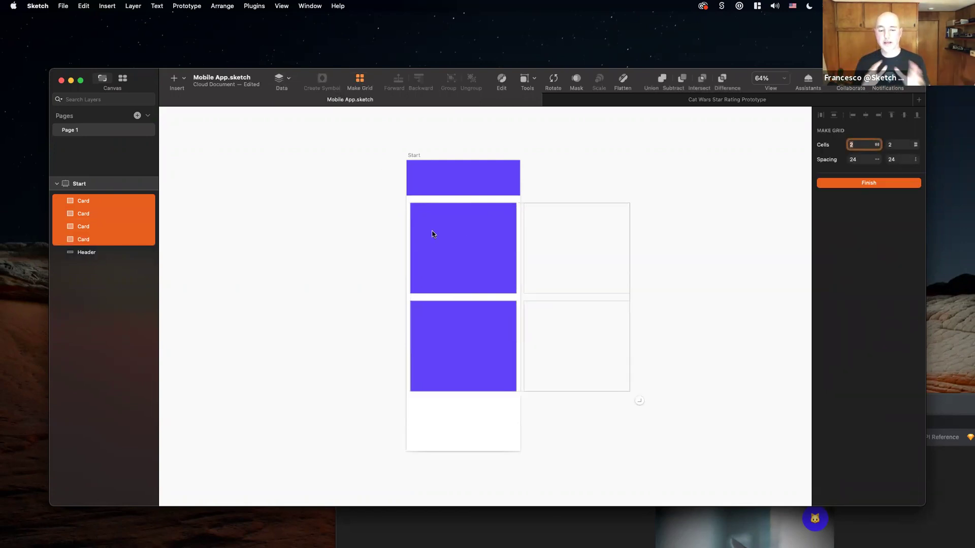
drag(640, 401, 510, 512)
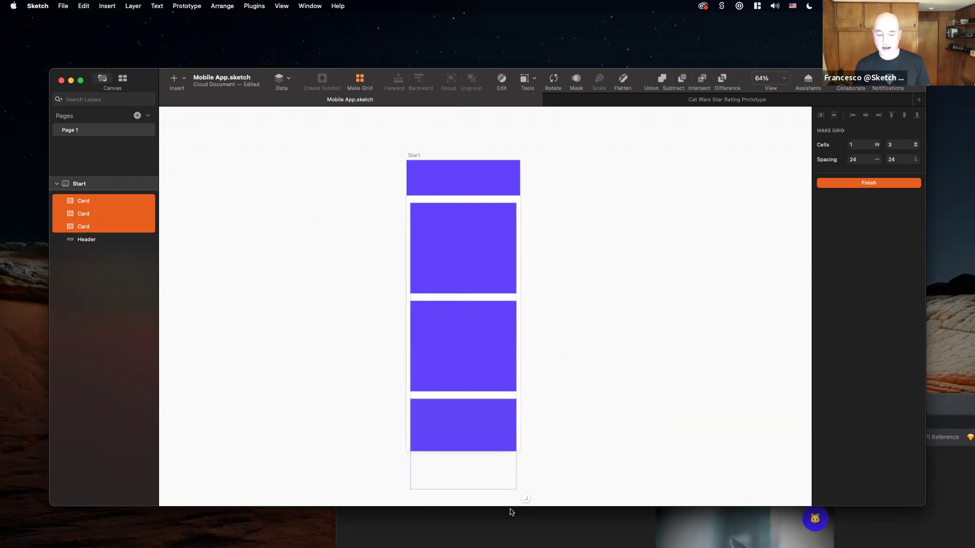
scroll(540, 454, down, 3)
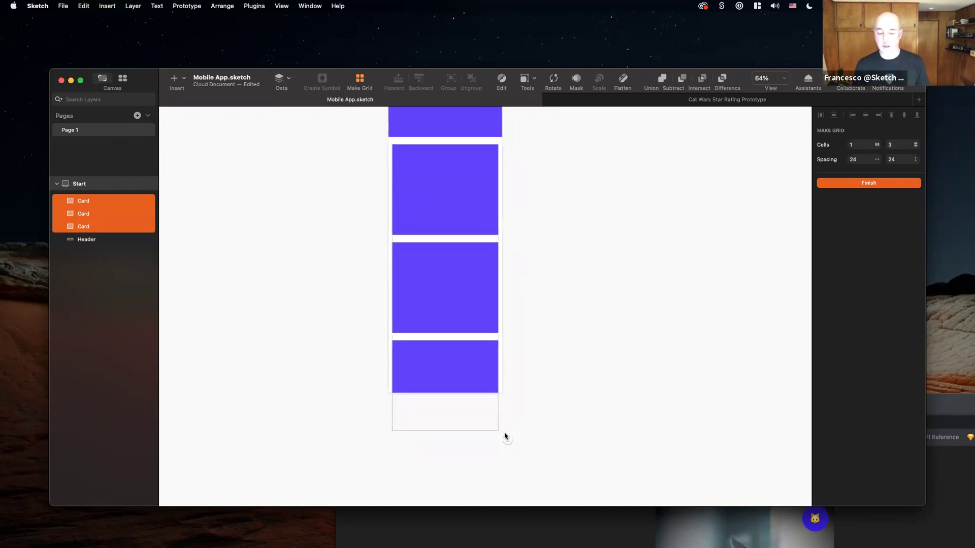
drag(506, 469, 507, 489)
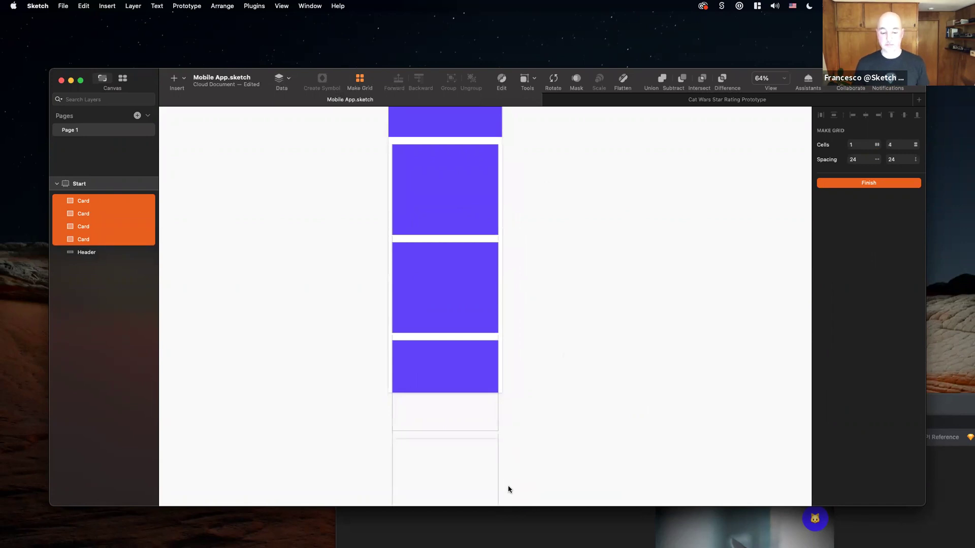
scroll(508, 490, down, 3)
scroll(508, 489, down, 2)
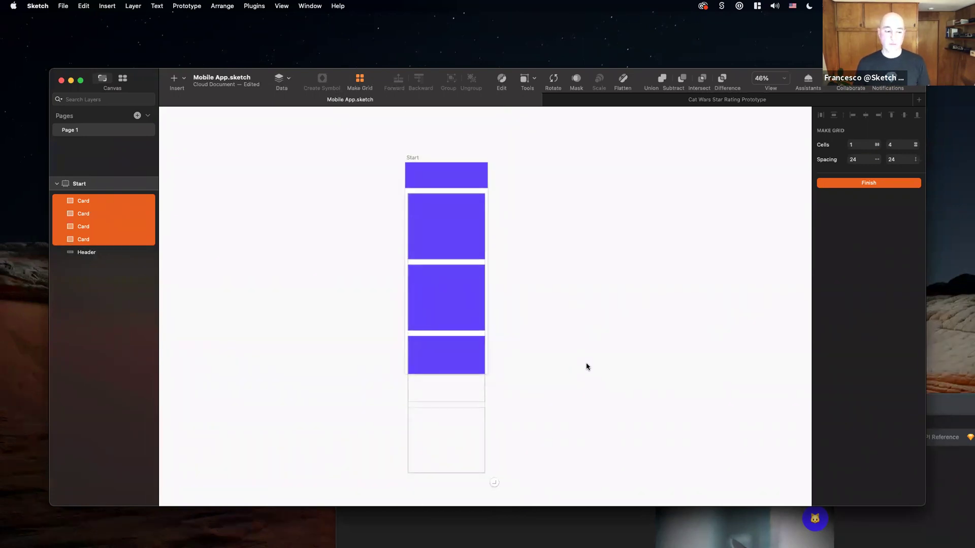
key(Return)
Extend the Start artboard's height downward to about 1524 so that it holds all four cards.
click(412, 158)
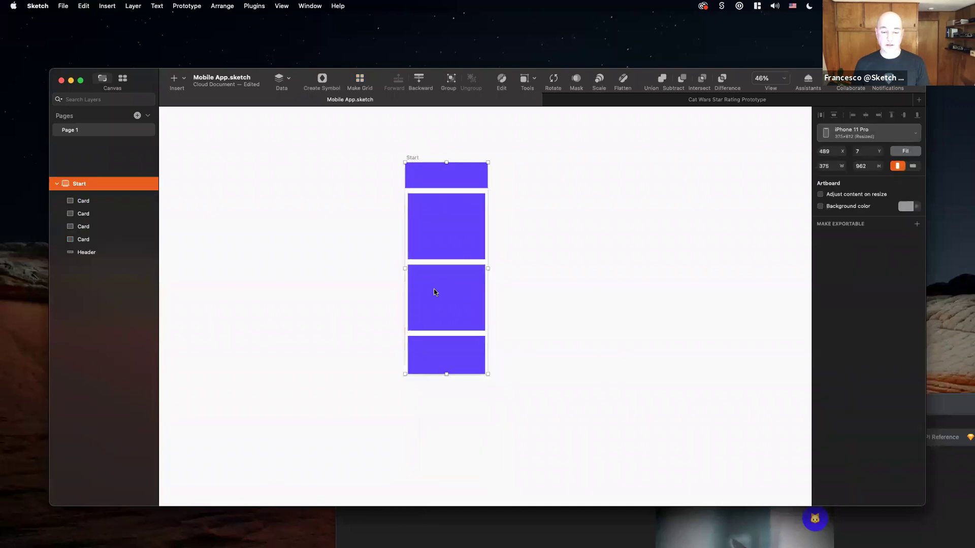
drag(446, 372, 443, 498)
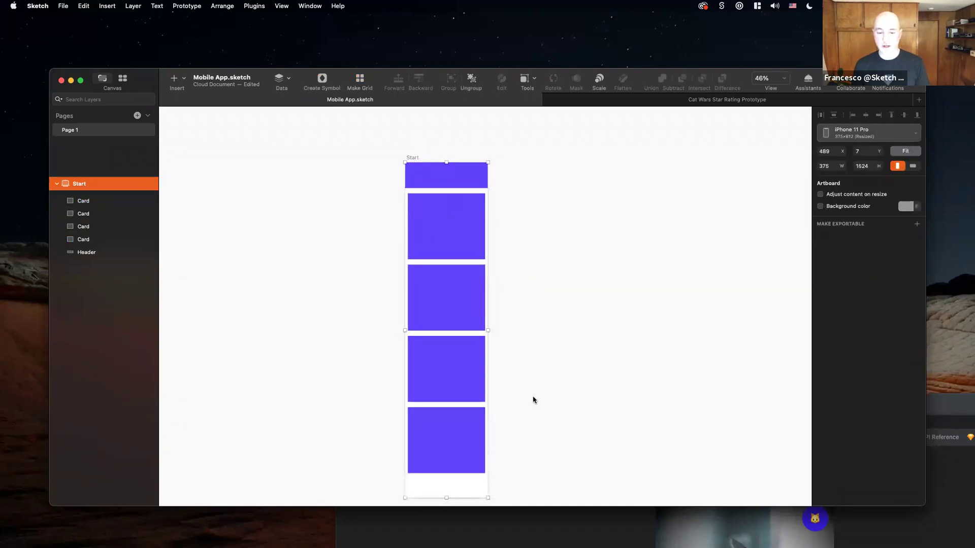
scroll(533, 398, down, 1)
scroll(533, 398, right, 1)
click(531, 304)
Preview the Start artboard, scroll through the cards under the fixed header, and close the preview.
click(457, 171)
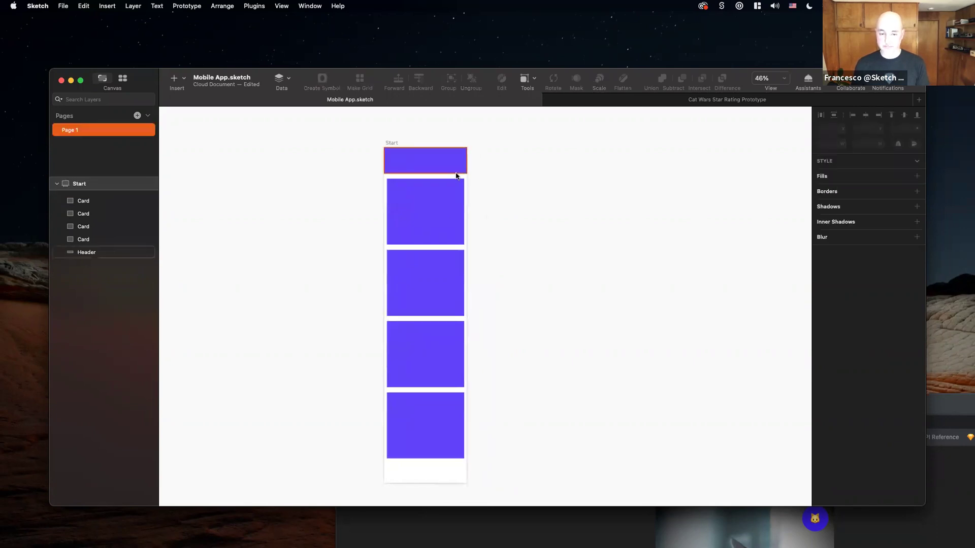
key(super+p)
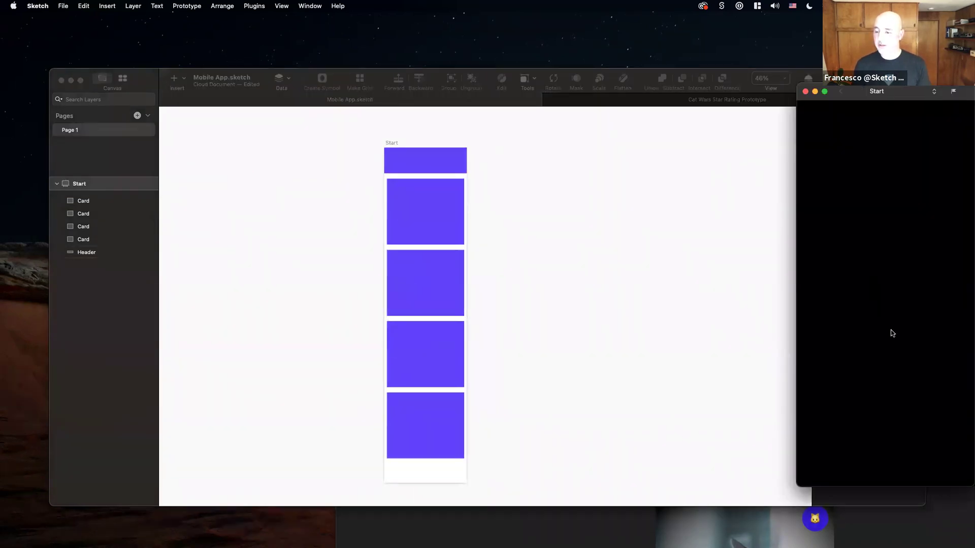
scroll(891, 333, down, 3)
scroll(891, 332, up, 3)
scroll(891, 333, down, 2)
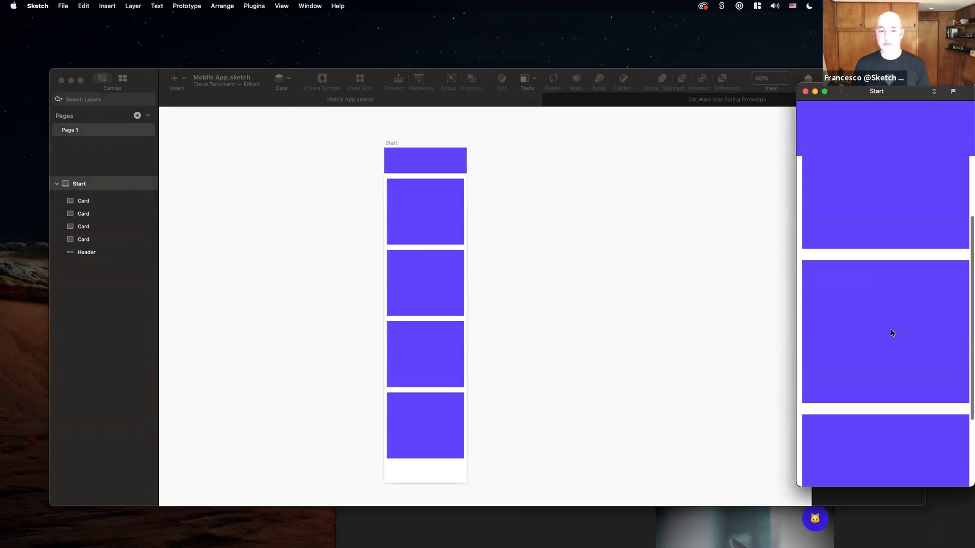
scroll(889, 208, up, 2)
scroll(889, 208, down, 1)
click(805, 92)
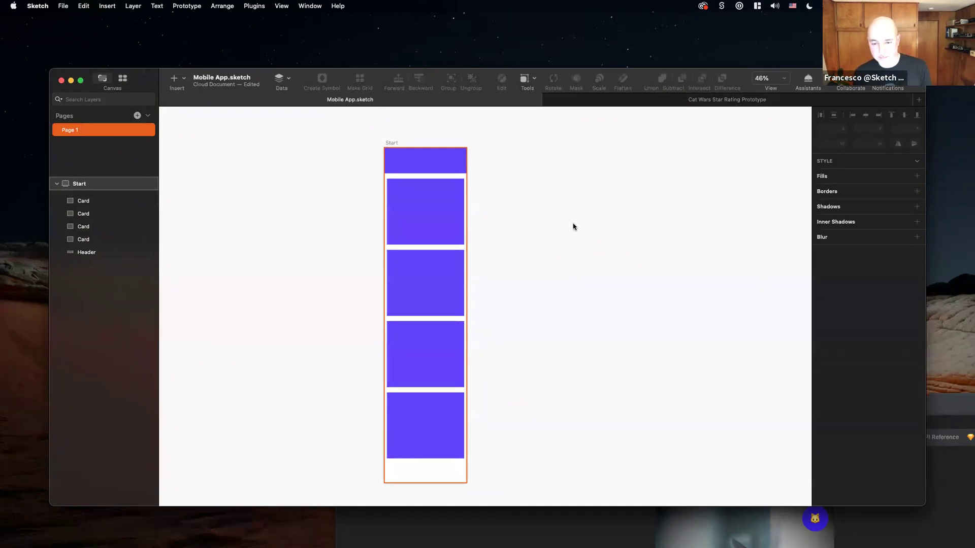
Group the four Card rectangles in the Start artboard.
click(440, 222)
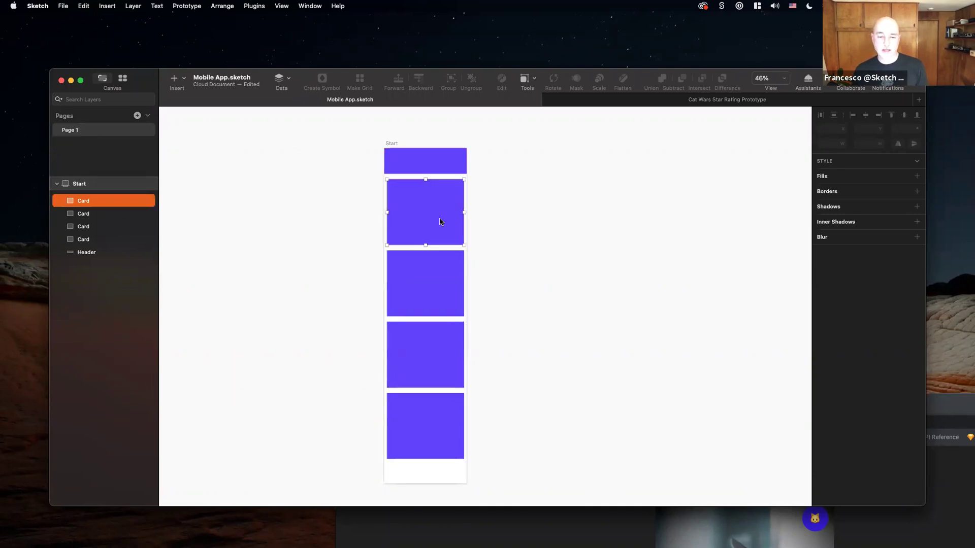
key(Escape)
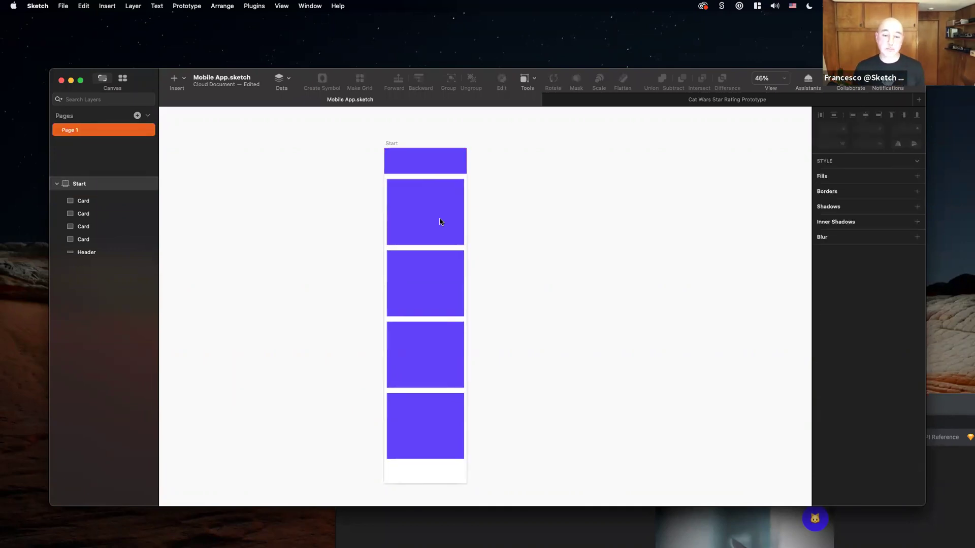
drag(438, 220, 420, 438)
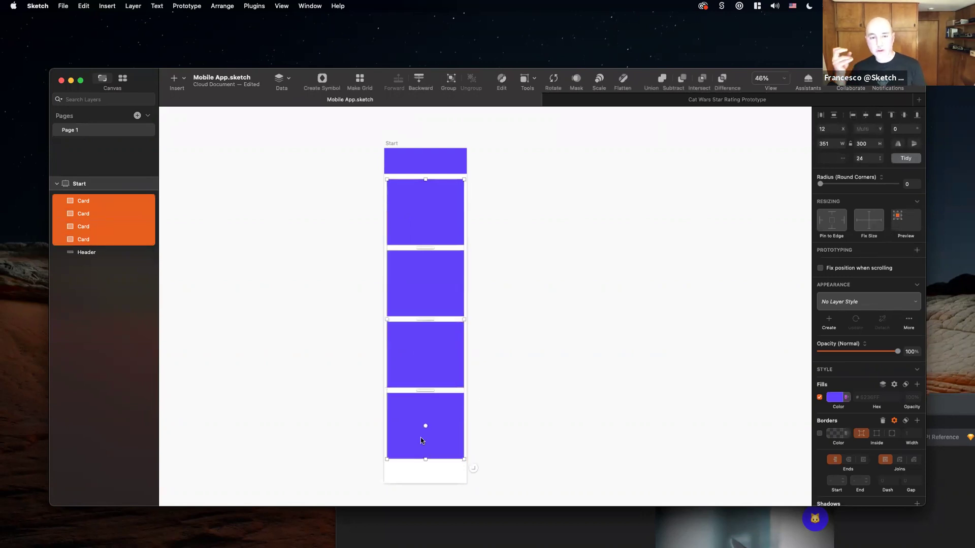
key(super+g)
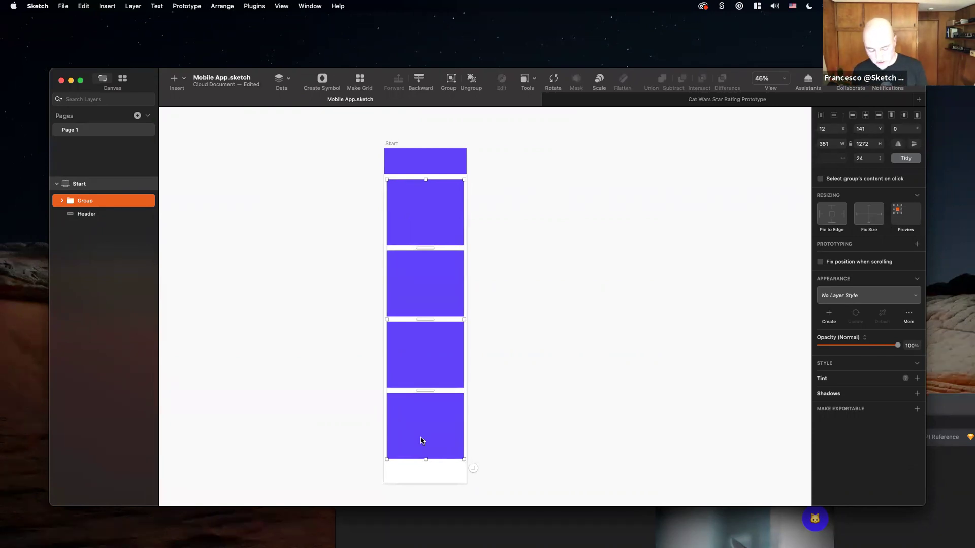
Rename the new group of card rectangles as "Cards".
key(super+r)
text(Card)
key(Return)
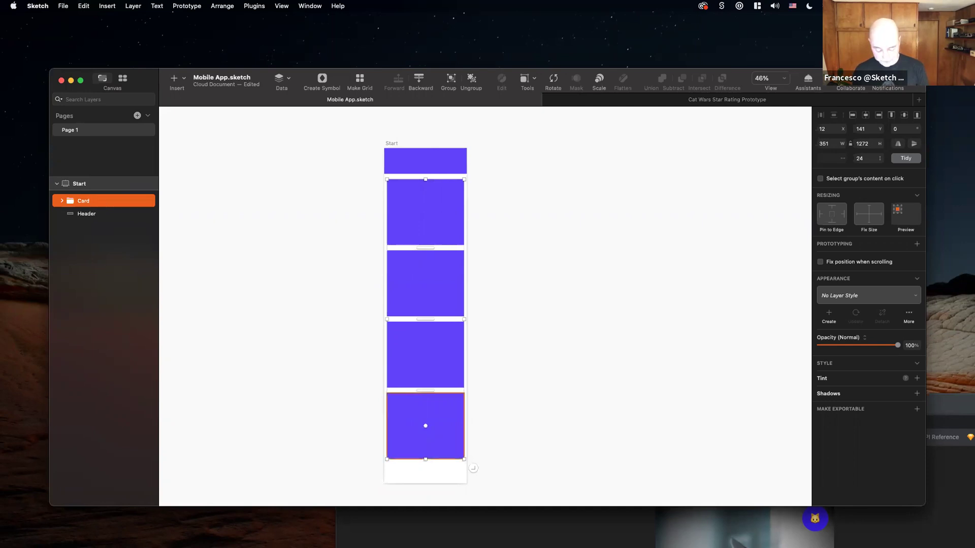
key(super+r)
key(Right)
text(s)
key(Return)
click(497, 222)
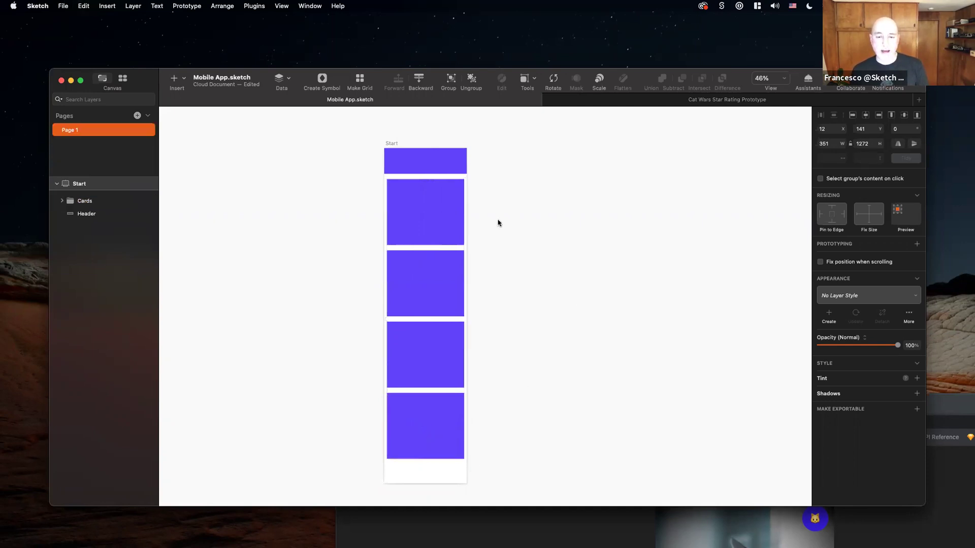
Create a symbol named "Header" from the header rectangle with no layout, sending it to the Symbols page.
click(406, 155)
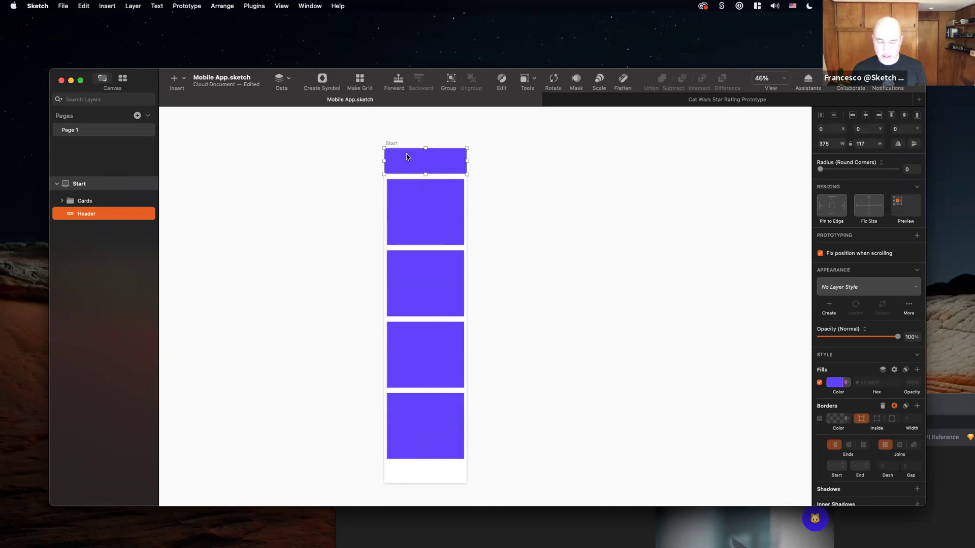
click(323, 79)
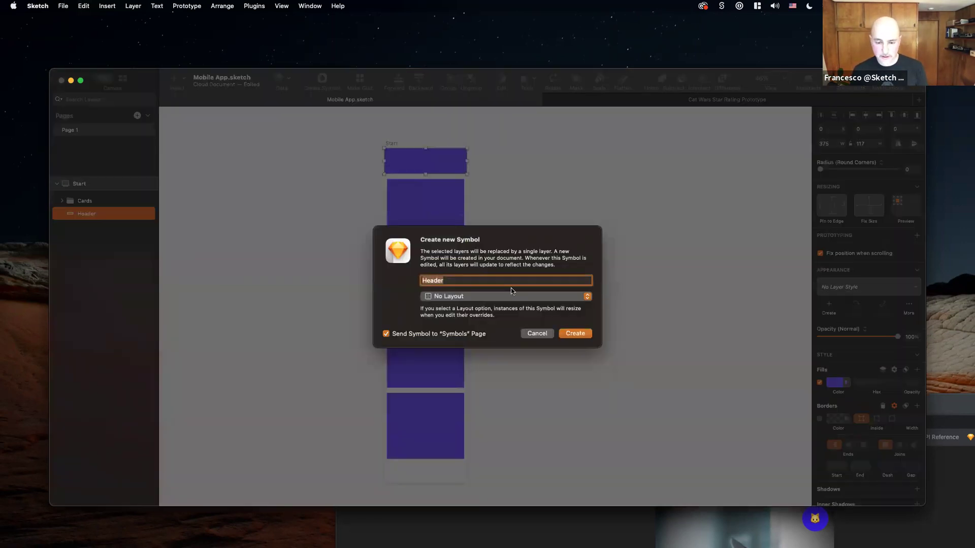
key(Return)
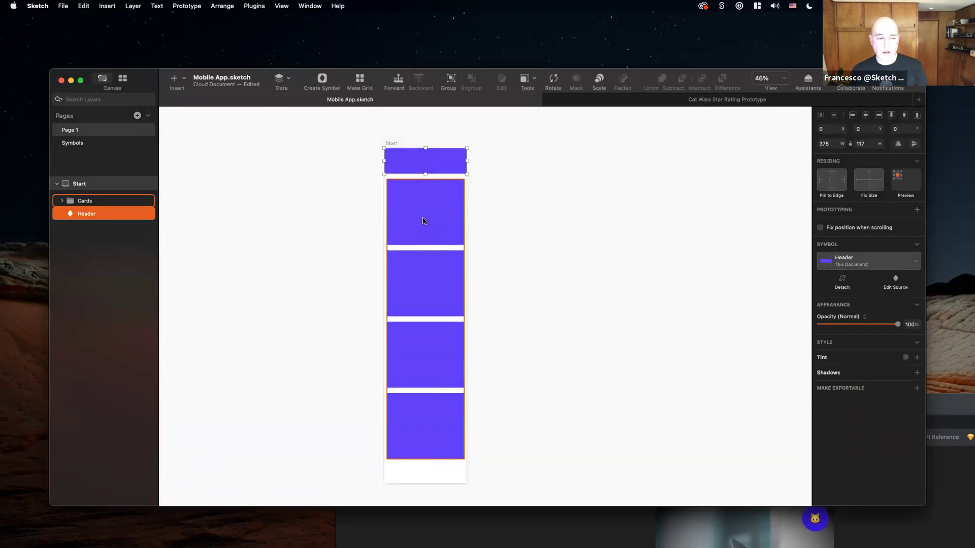
Set the corner radius of the uppermost Card rectangle in the Cards group to 24.
click(424, 221)
click(62, 201)
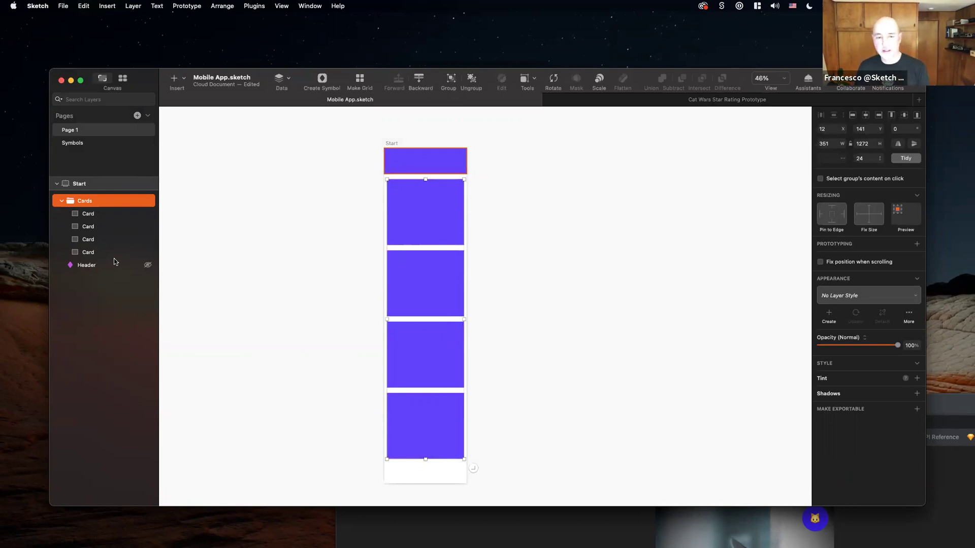
click(100, 211)
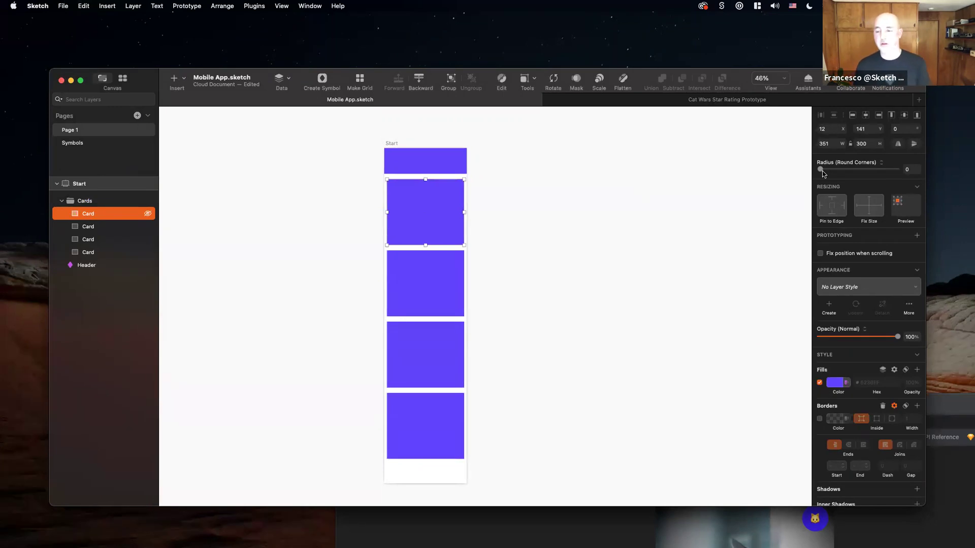
click(909, 169)
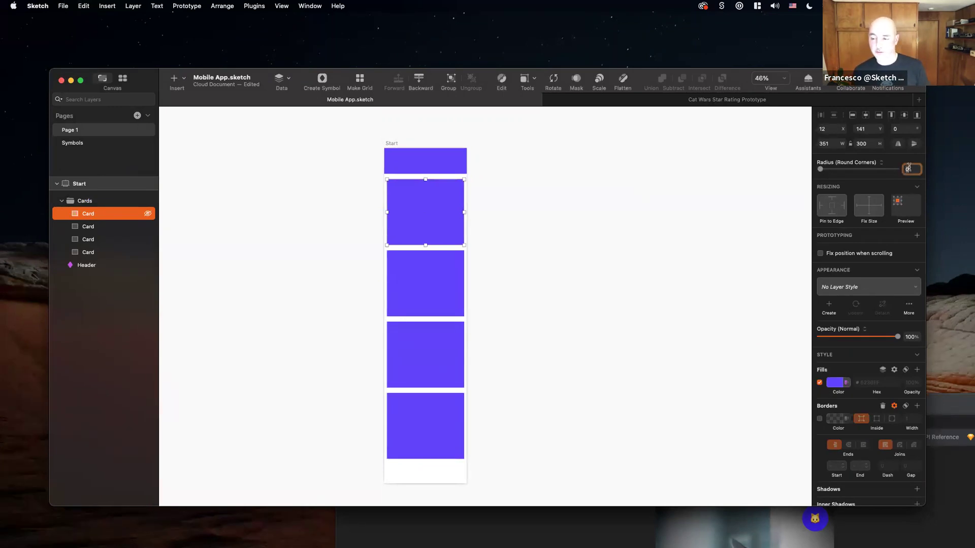
text(24)
key(Return)
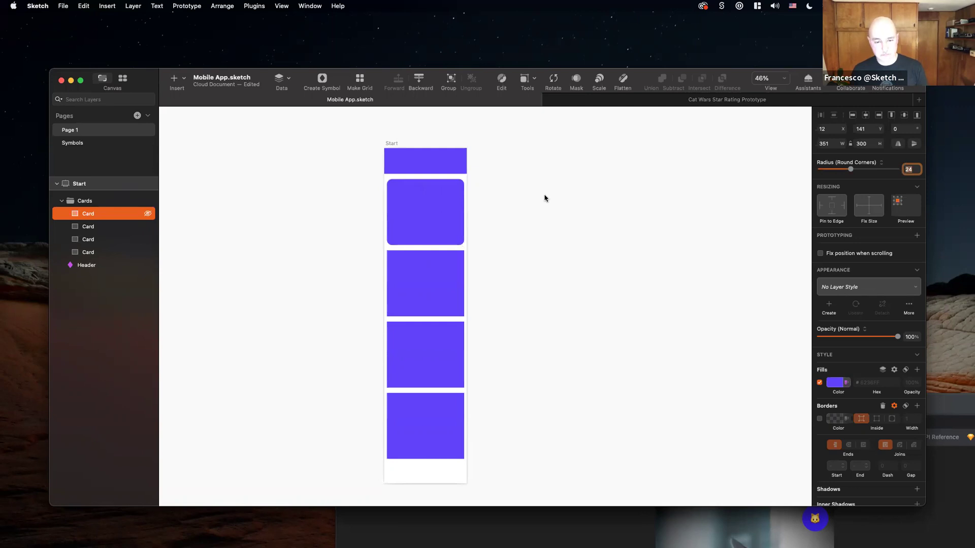
Create a symbol named "Card" from the rounded card with no layout, sending it to the Symbols page.
click(447, 201)
click(450, 210)
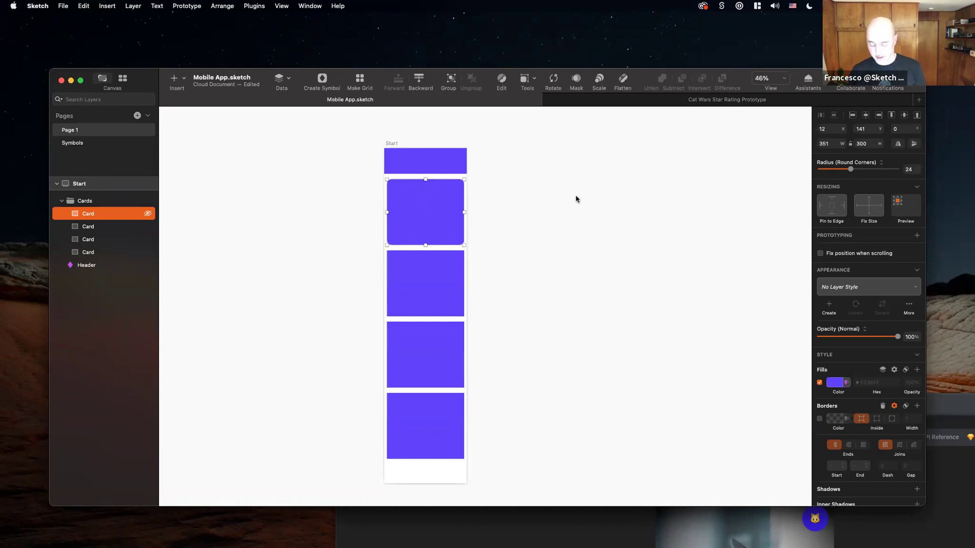
key(alt+super+y)
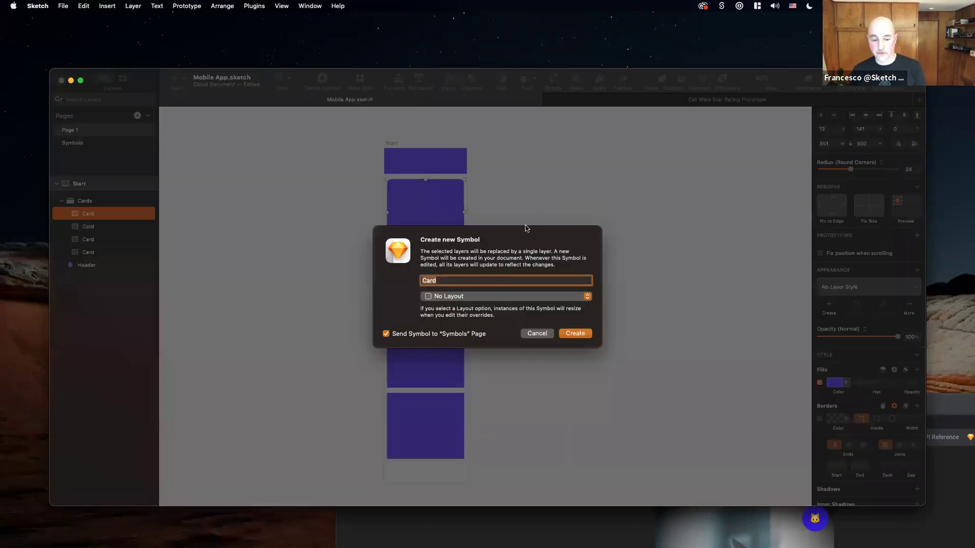
key(Return)
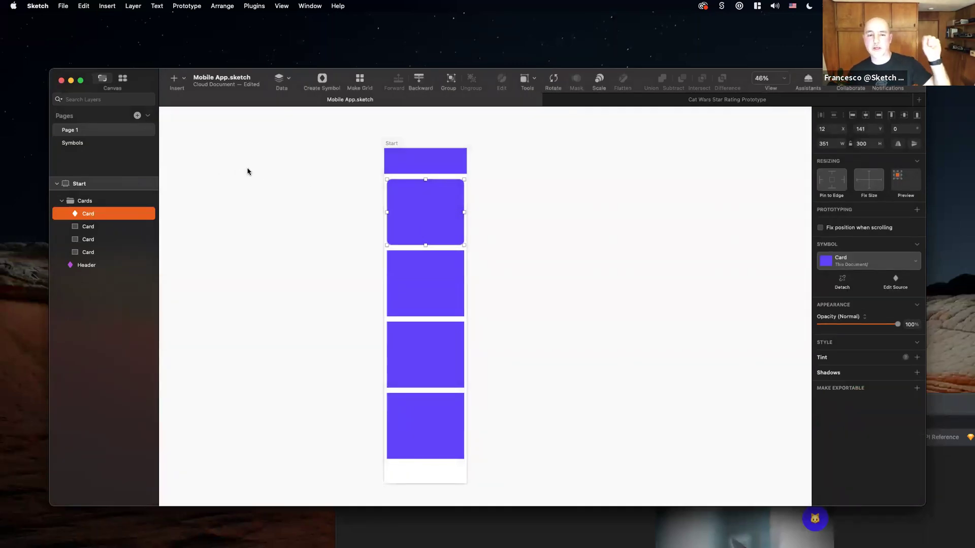
Move the Header and Card symbol sources from the Symbols page to Page 1, beside the Start artboard.
click(112, 144)
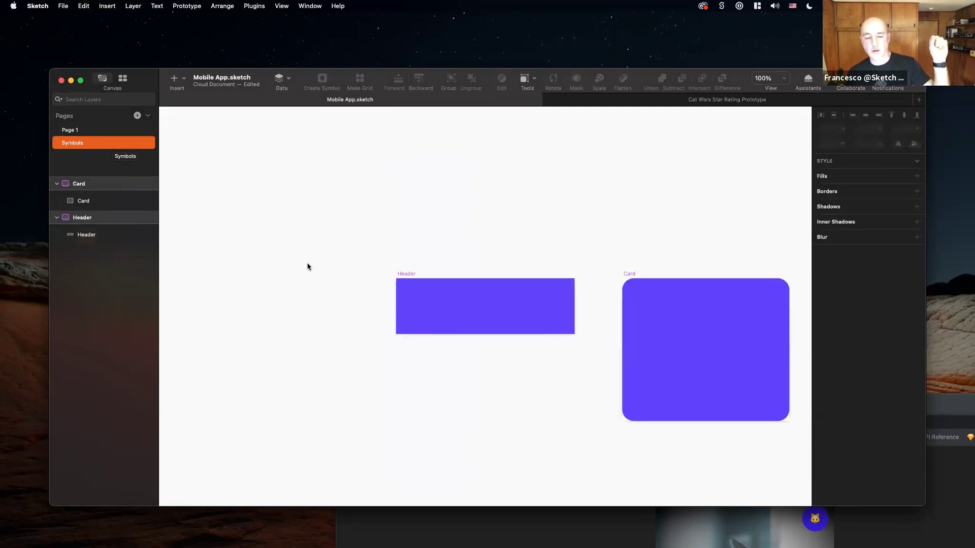
scroll(308, 268, right, 2)
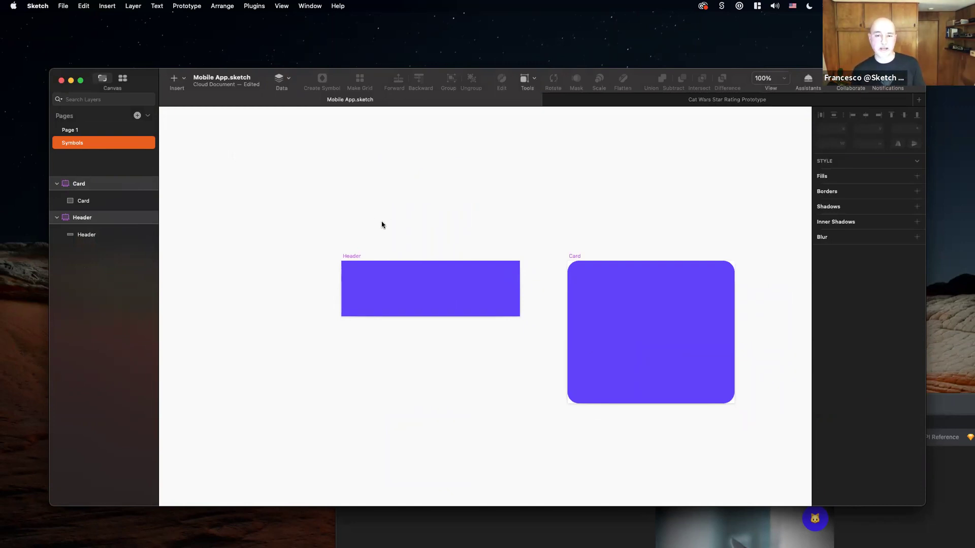
drag(297, 218, 764, 448)
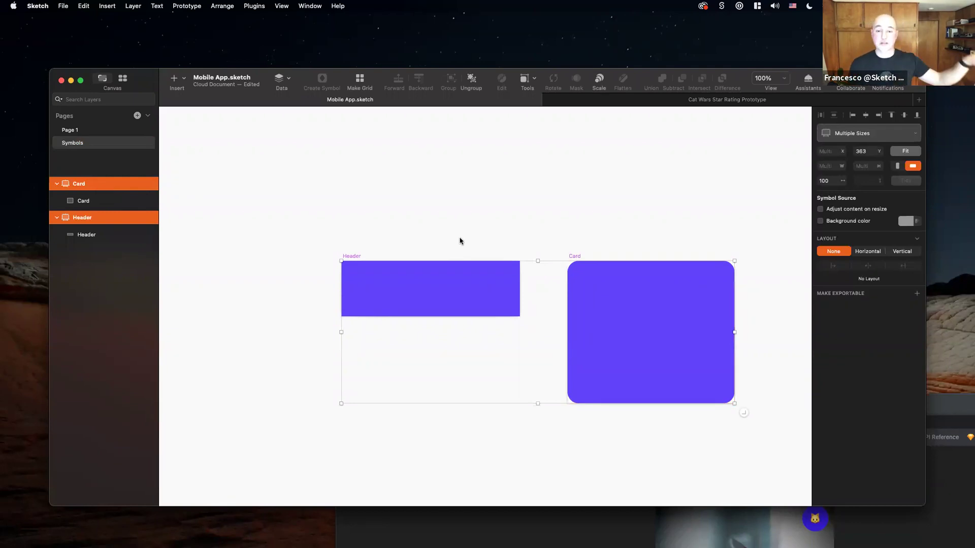
drag(113, 184, 70, 131)
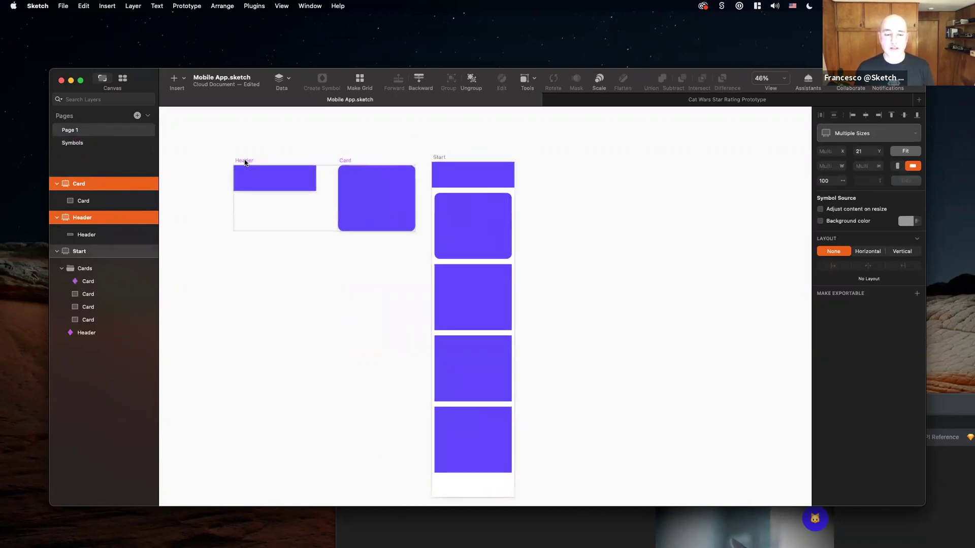
click(376, 139)
Try shrinking the rectangle inside the Card symbol source to about 276 by 236, and undo the resize.
click(373, 171)
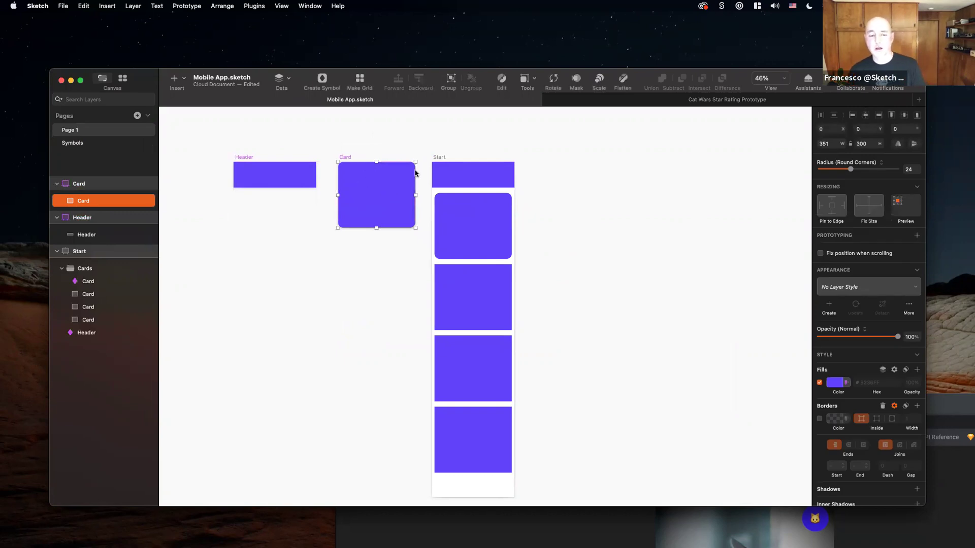
drag(415, 162, 457, 213)
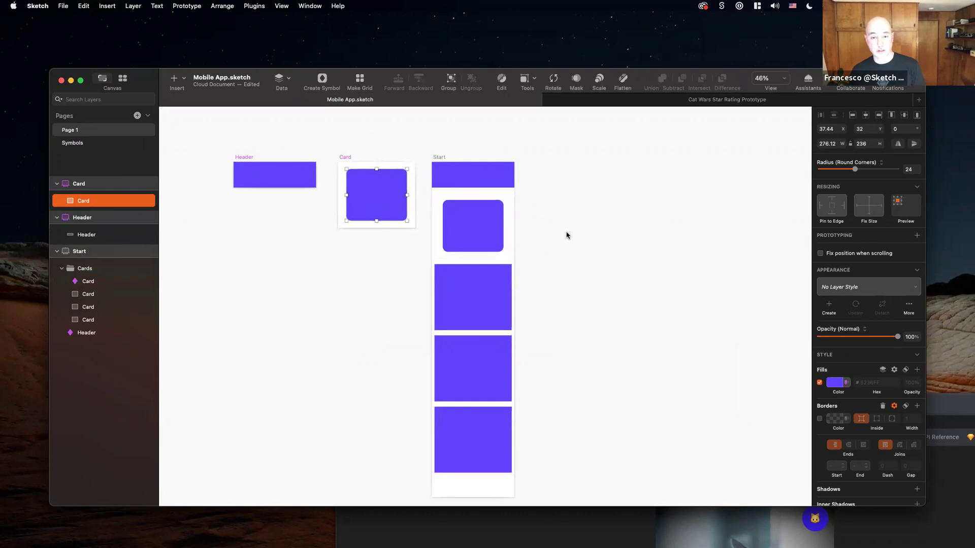
key(super+z)
key(Escape)
Draw a 351 by 205 rectangle across the upper part of the Card symbol source and set the underlying Card shape's opacity to 20%.
double_click(479, 209)
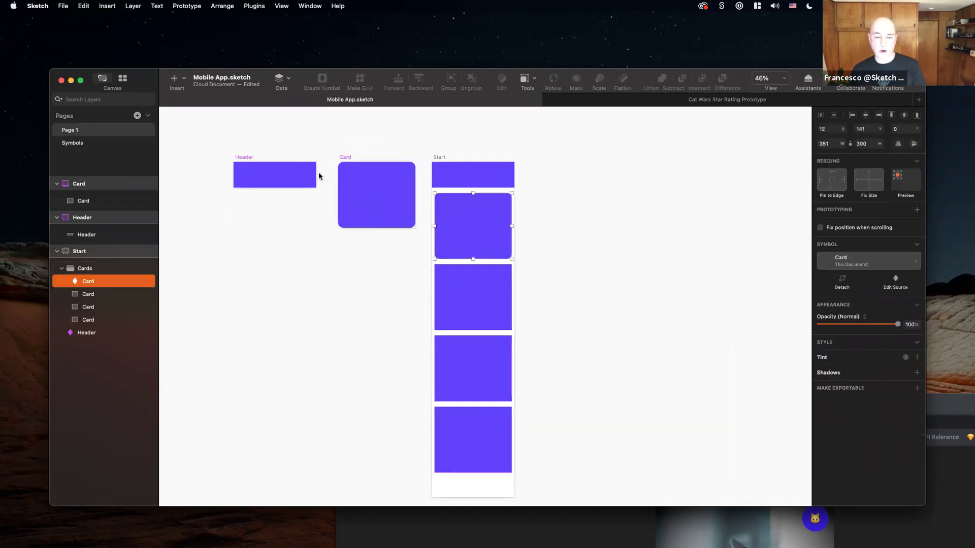
click(361, 176)
drag(367, 180, 361, 177)
key(r)
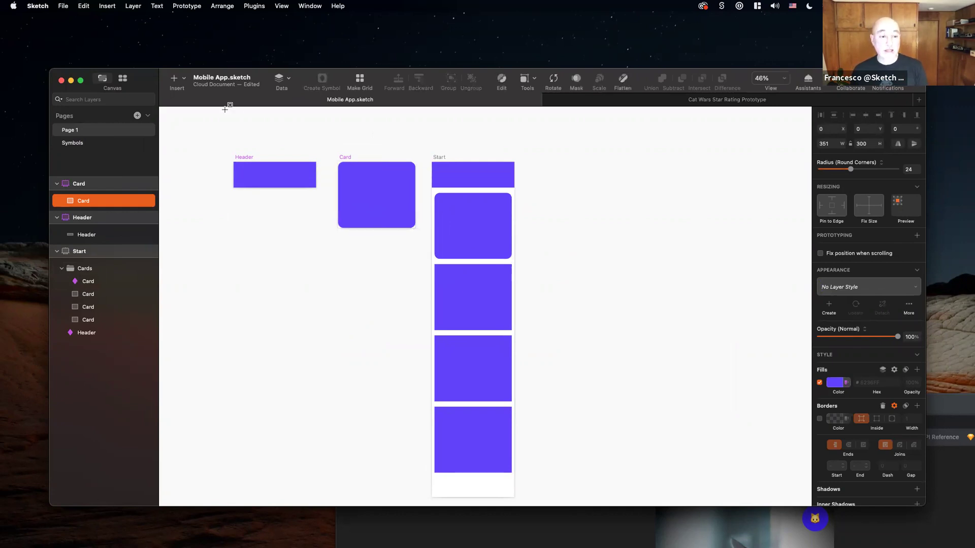
click(184, 79)
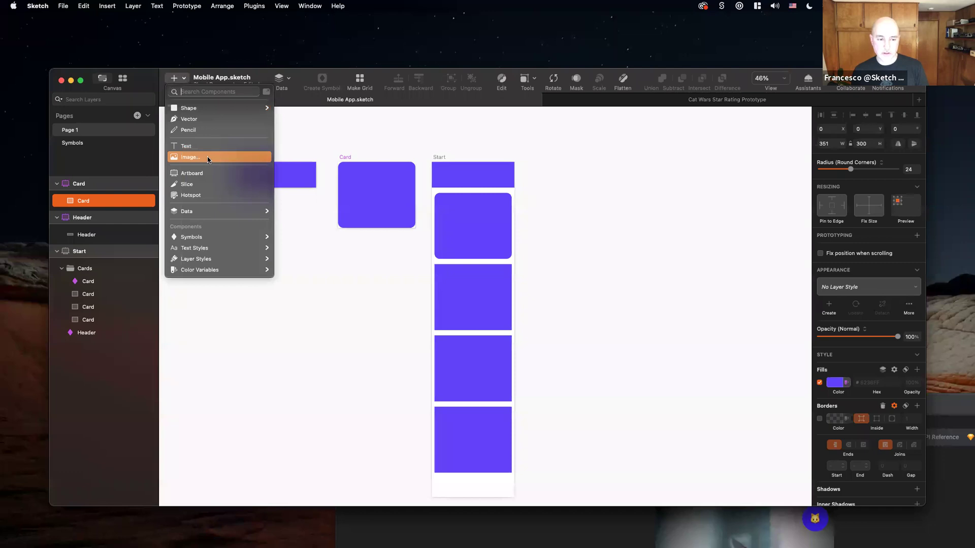
key(Escape)
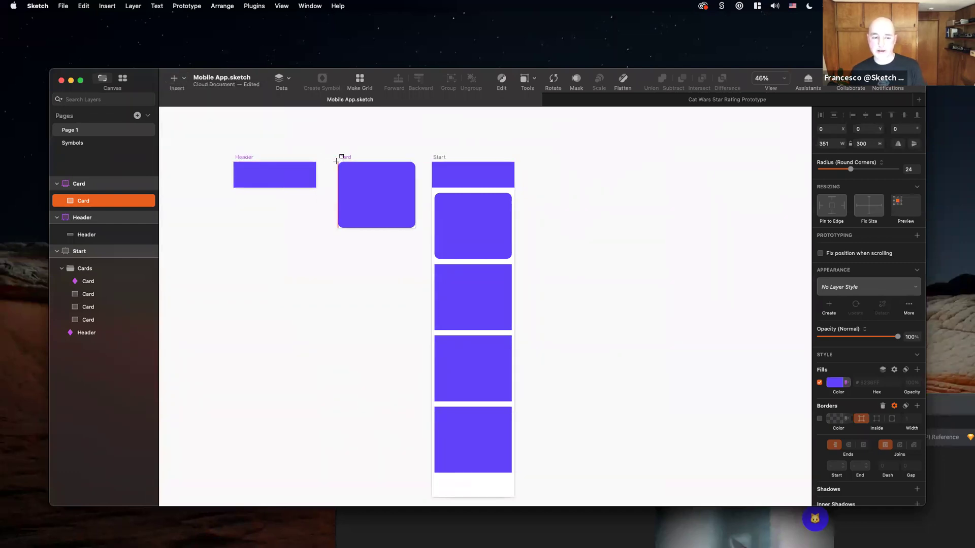
scroll(337, 160, up, 5)
drag(341, 163, 498, 257)
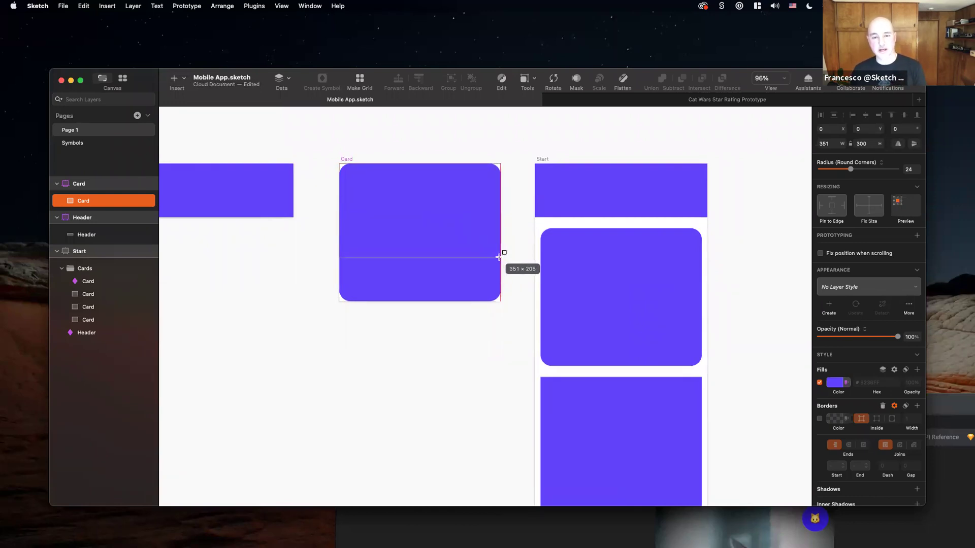
drag(498, 257, 499, 257)
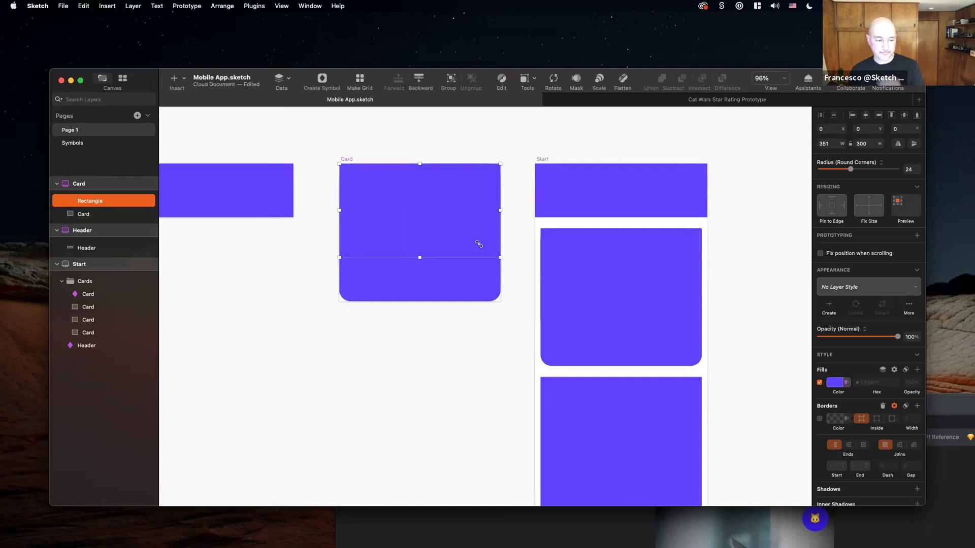
click(387, 272)
key(2)
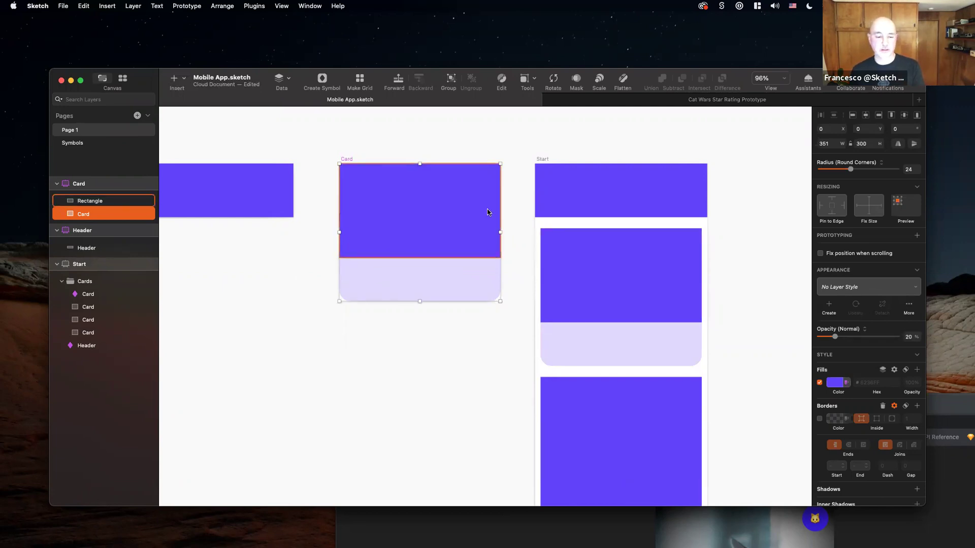
Create a color variable named "Primary" from the 6236FF fill of the new rectangle in the Card symbol source.
click(398, 206)
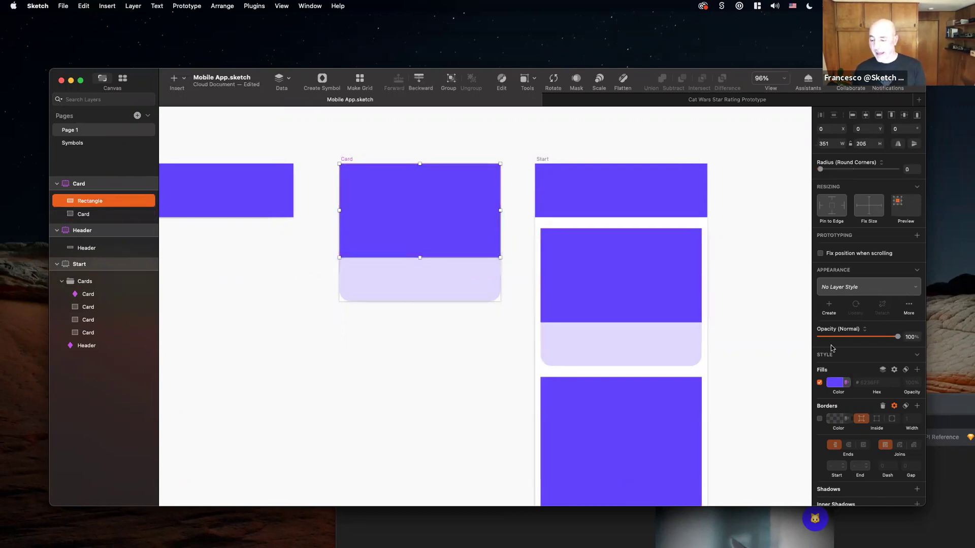
click(839, 384)
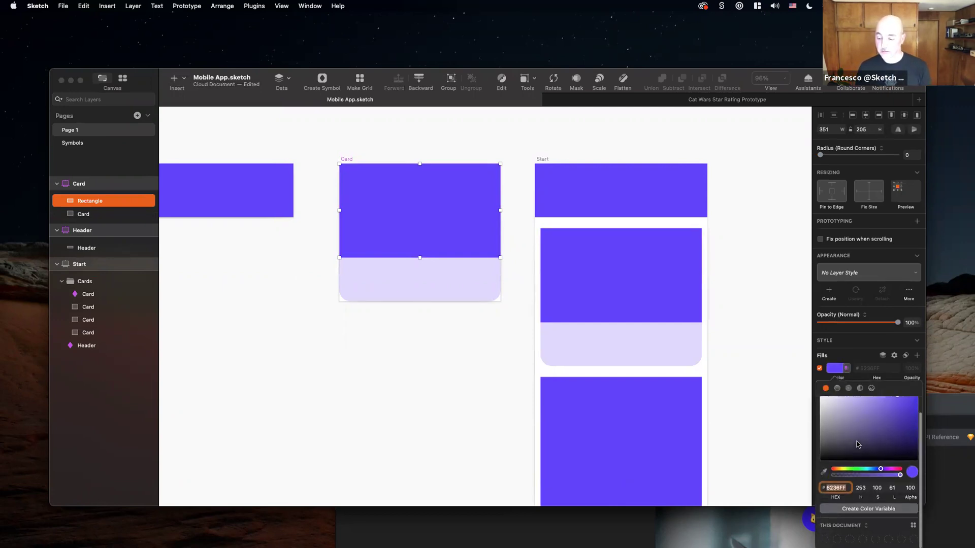
scroll(856, 509, up, 2)
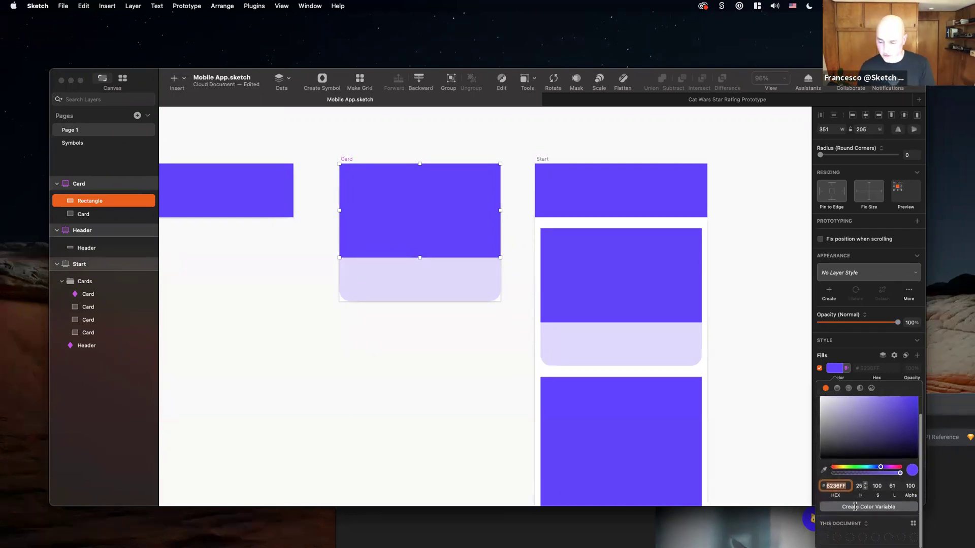
click(868, 525)
text(Prima)
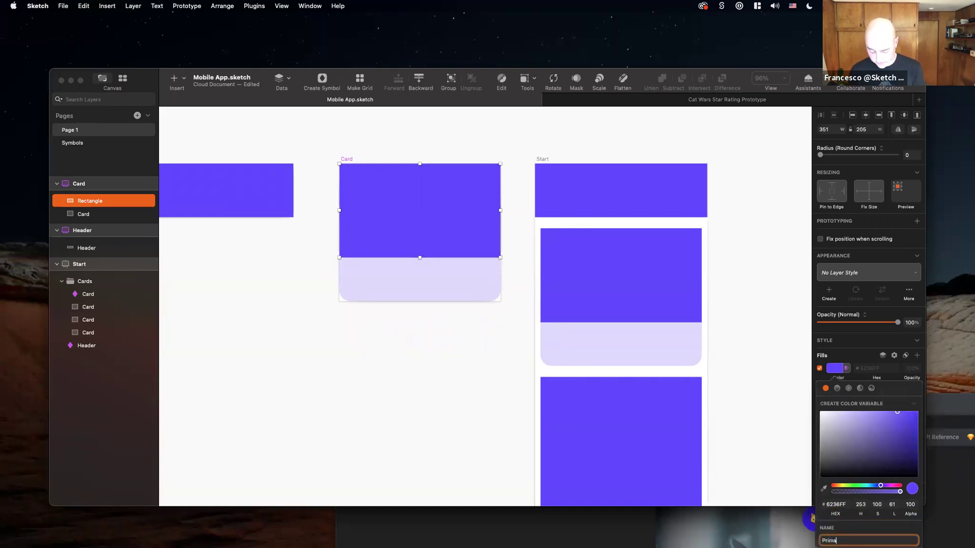
text(ry)
key(Return)
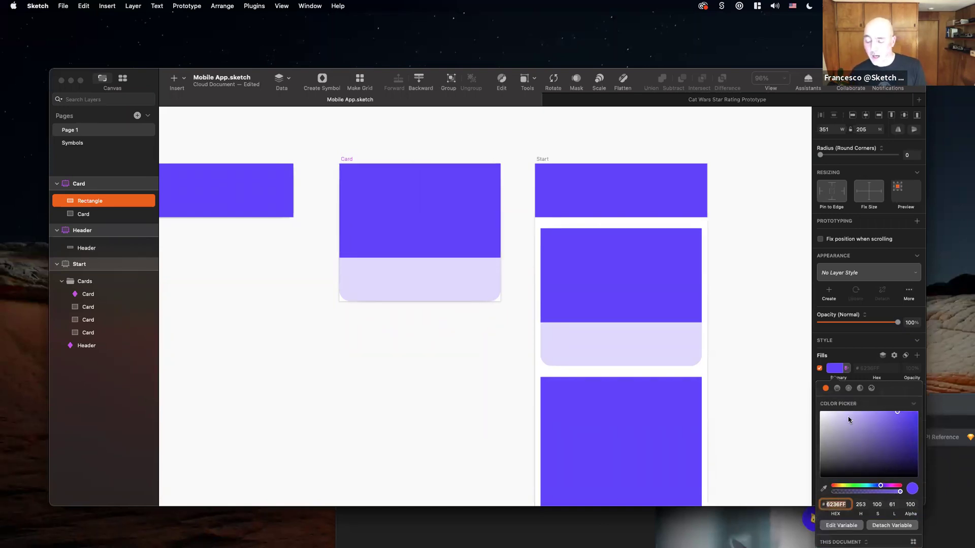
Switch the rectangle's fill through linear and radial gradients to an image fill.
click(838, 388)
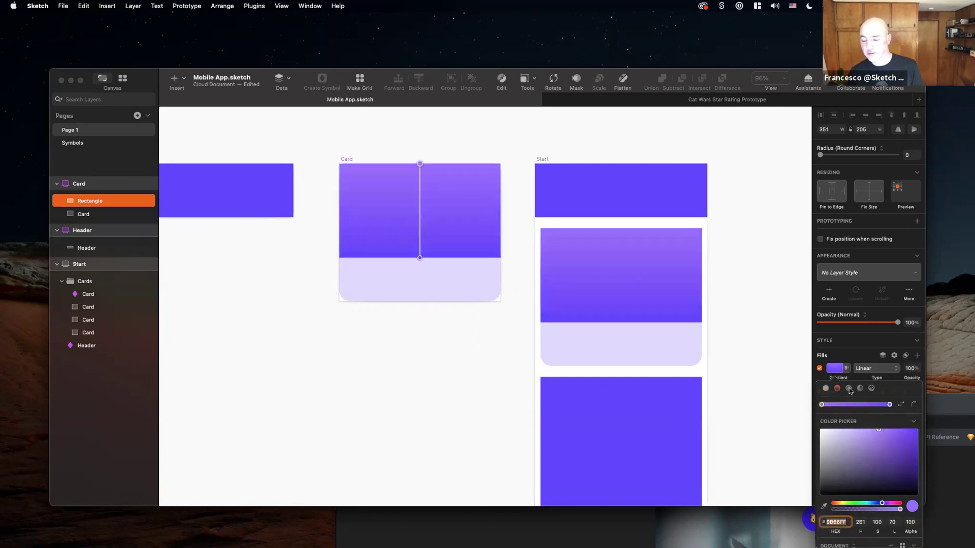
click(849, 389)
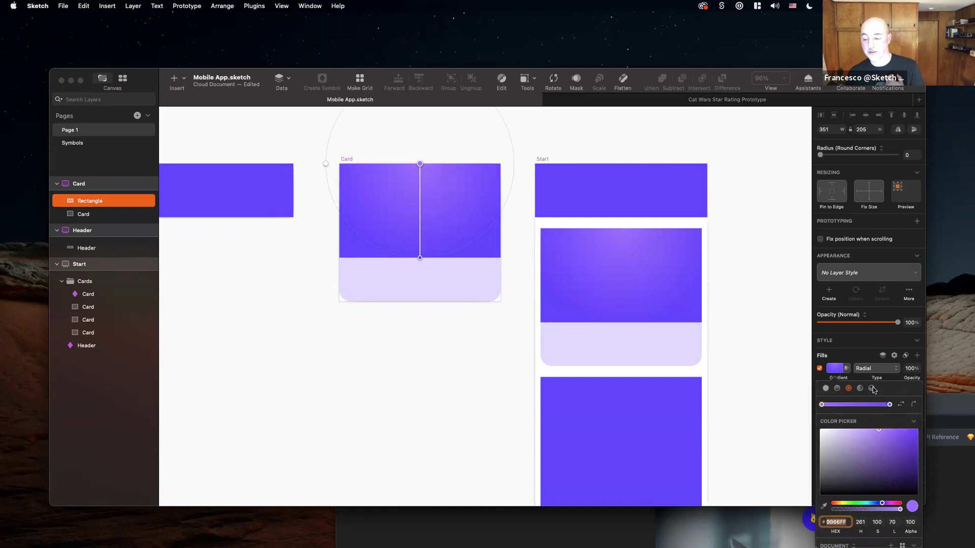
click(871, 389)
mouse_move(879, 447)
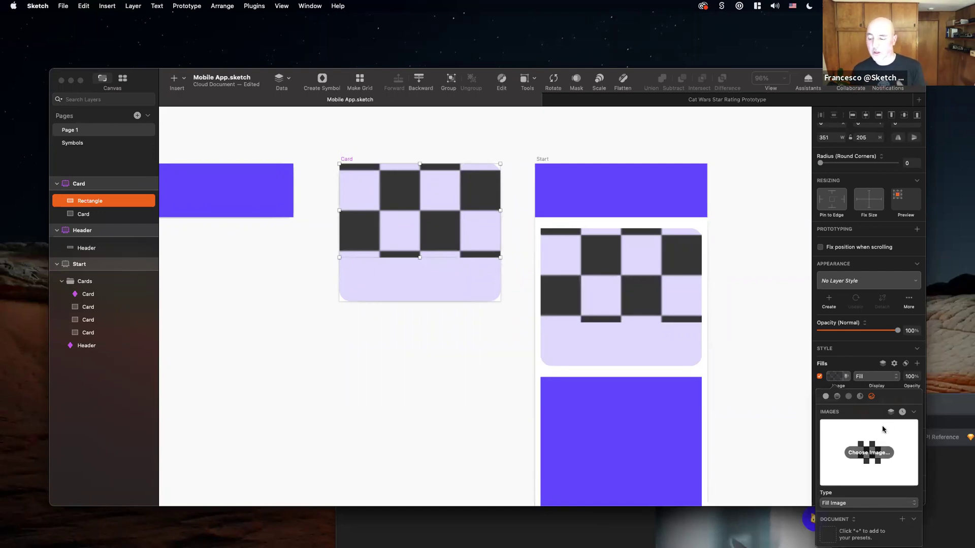
Fill the rectangle with an Unsplash photo searched for as "Cat", and refresh it to get a different photo.
click(891, 412)
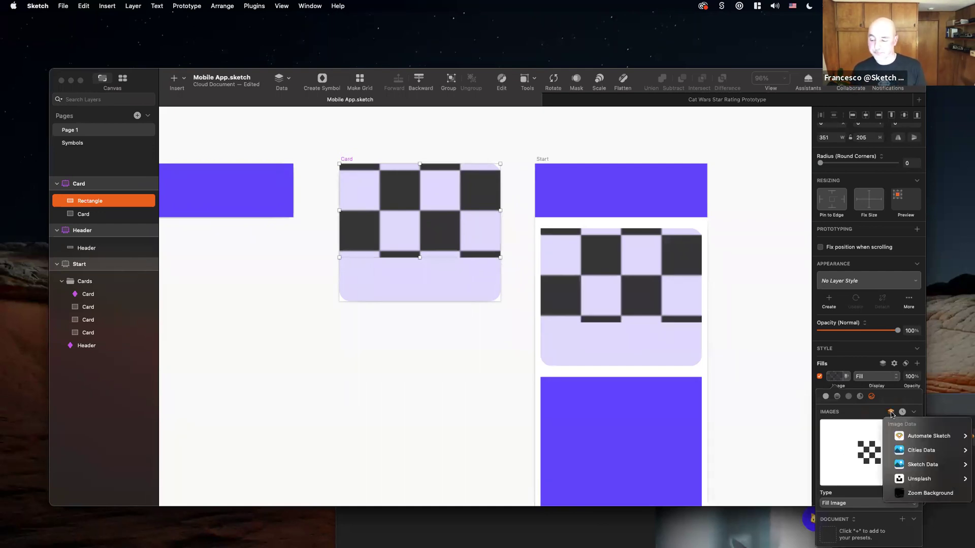
mouse_move(930, 478)
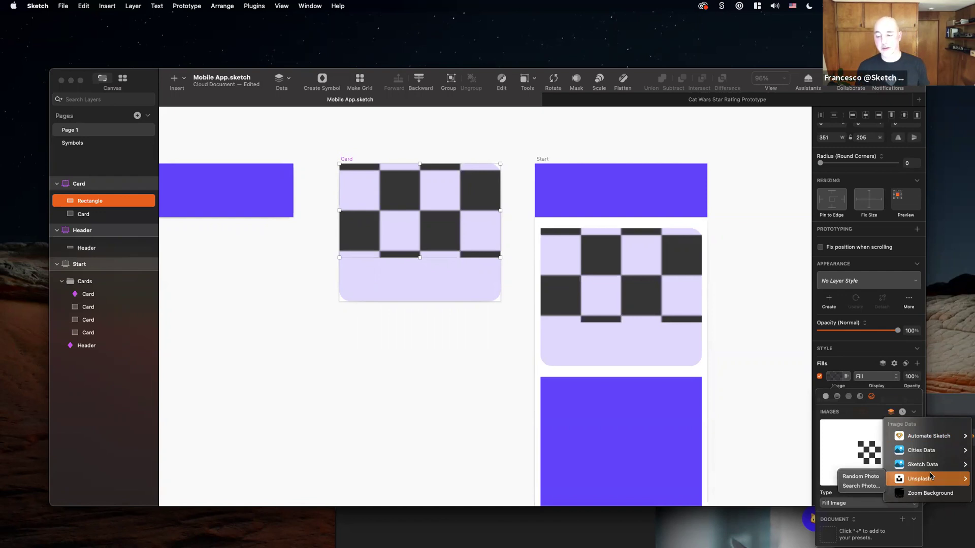
click(876, 484)
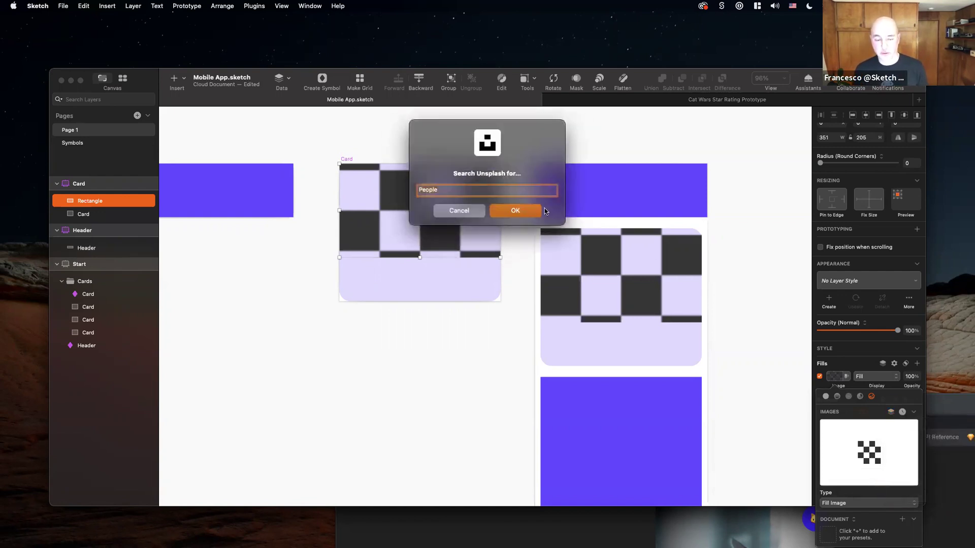
text(Cat)
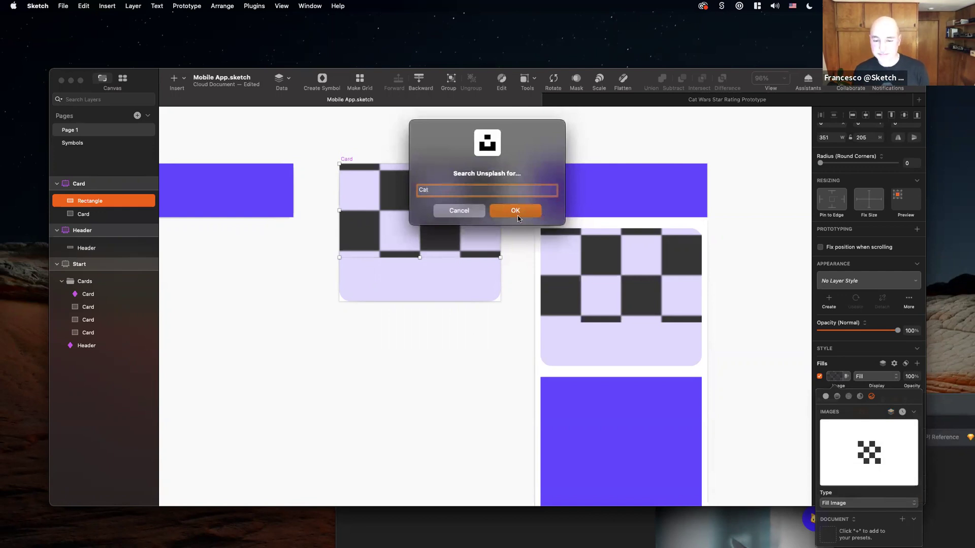
click(518, 216)
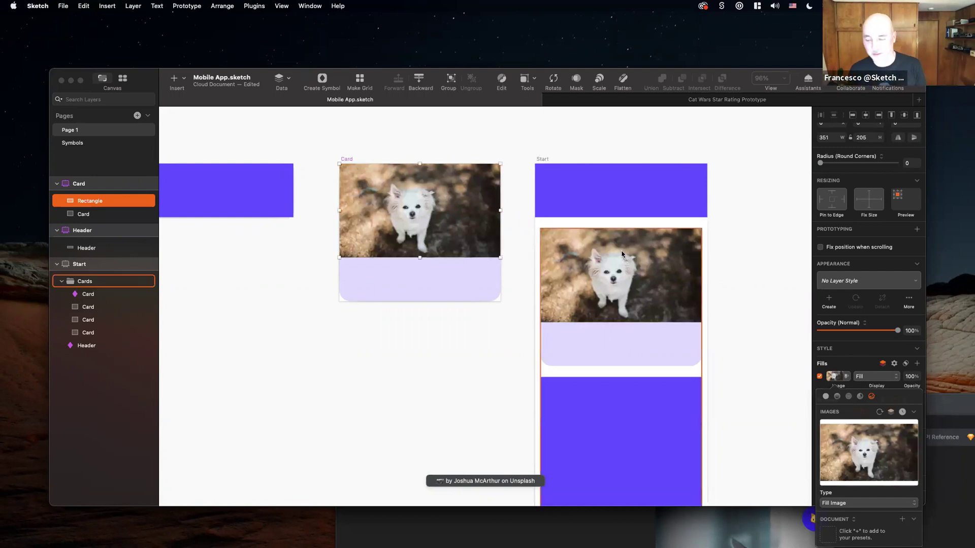
click(879, 413)
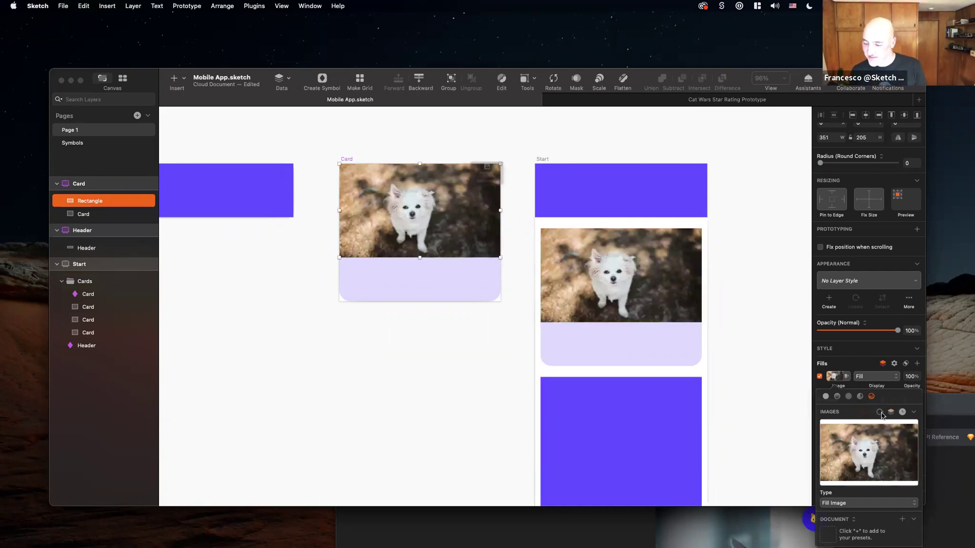
click(531, 211)
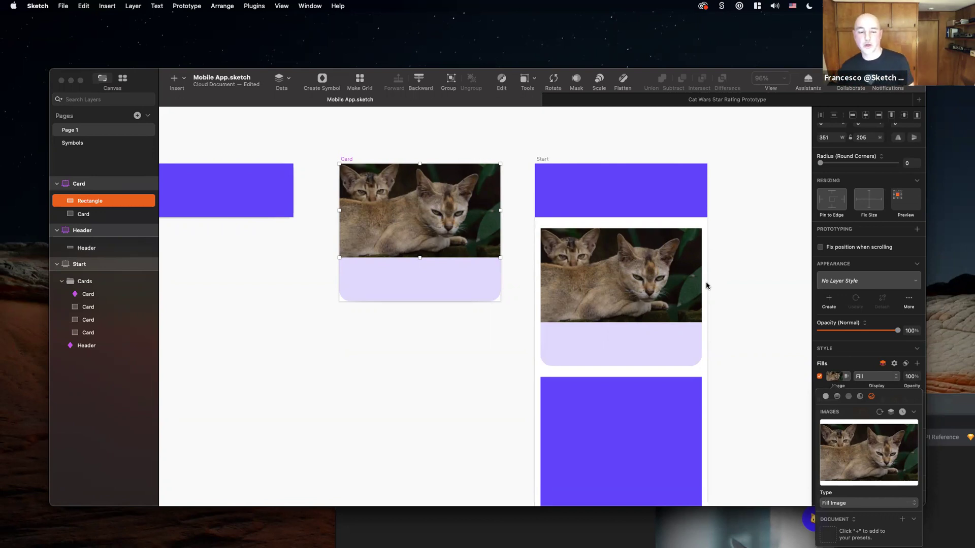
Add a text layer reading "Title" in the tinted area below the photo in the Card symbol source.
click(372, 274)
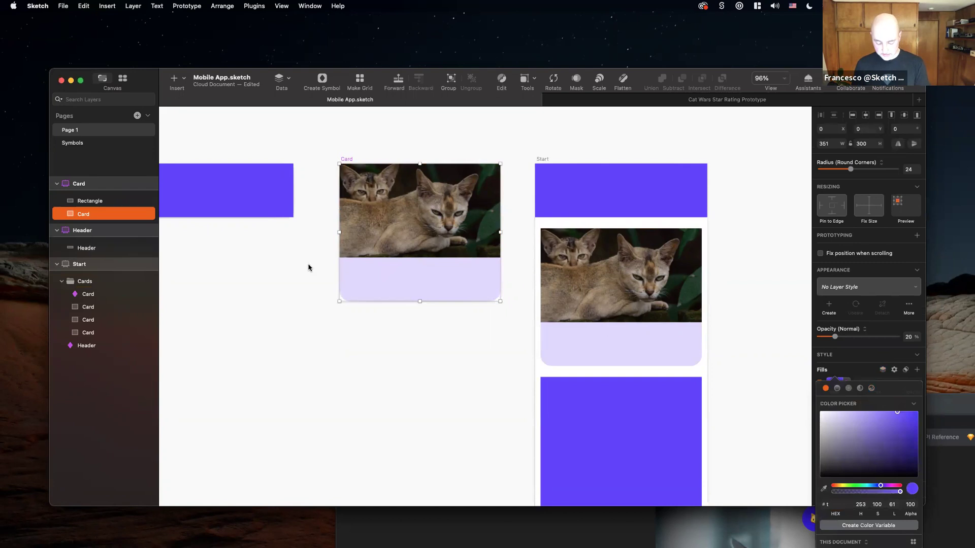
click(353, 273)
key(t)
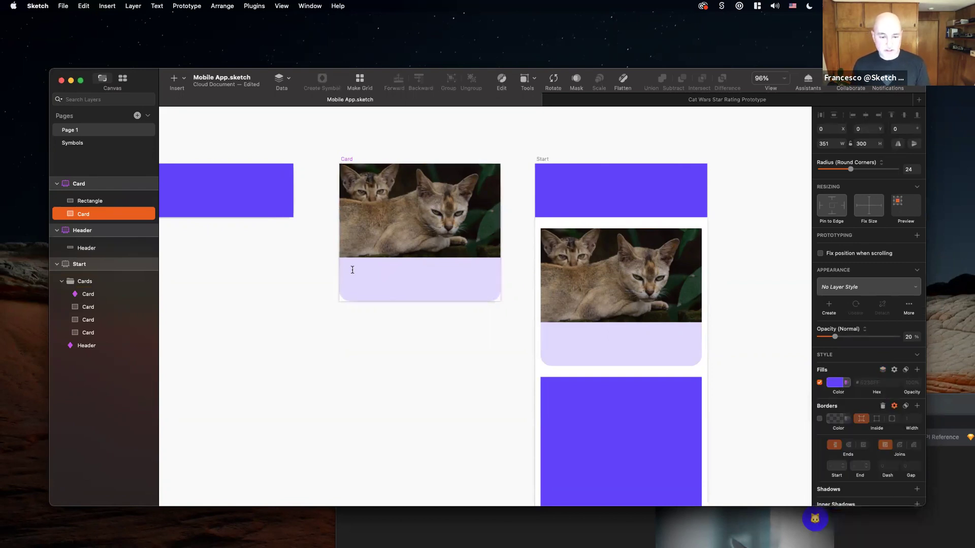
click(388, 264)
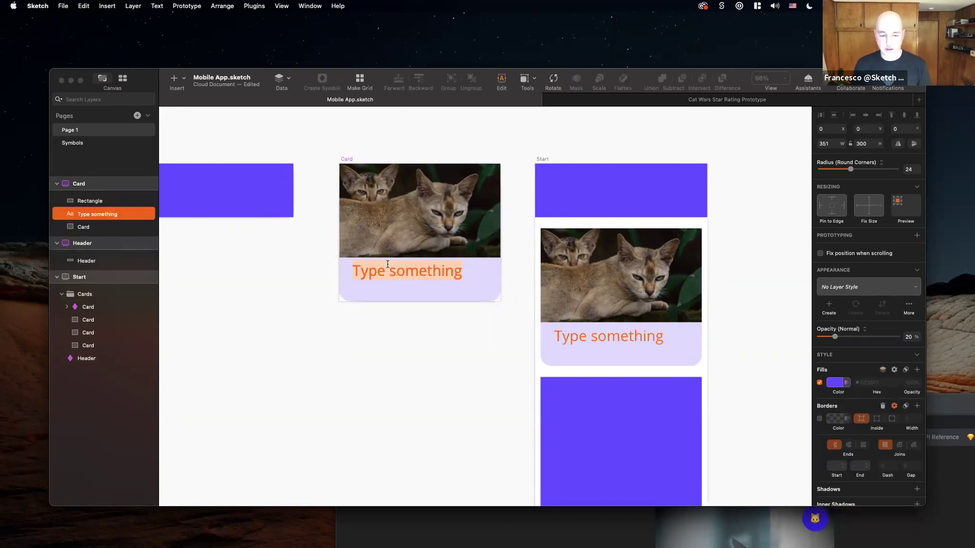
text(Ttile)
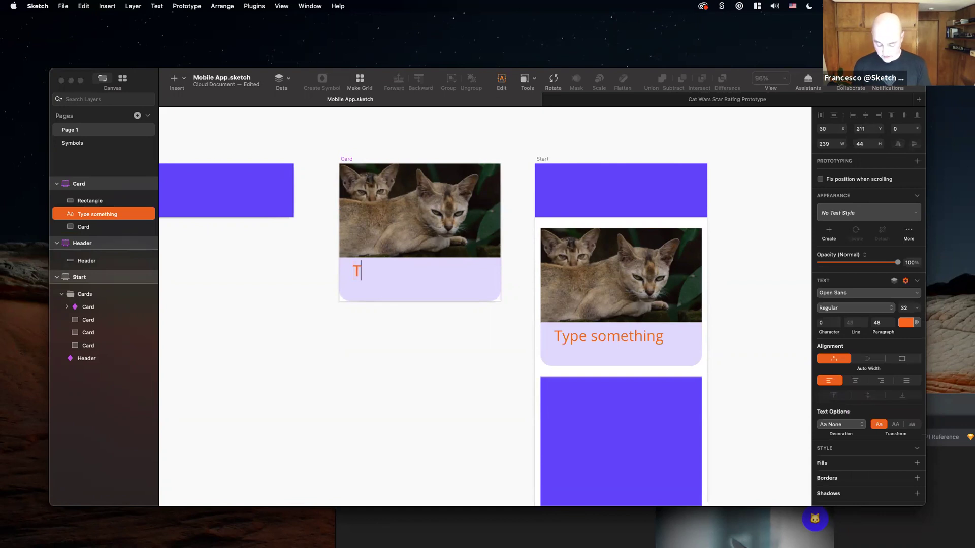
key(BackSpace)
key(BackSpace)
key(BackSpace)
key(BackSpace)
text(itle)
click(392, 304)
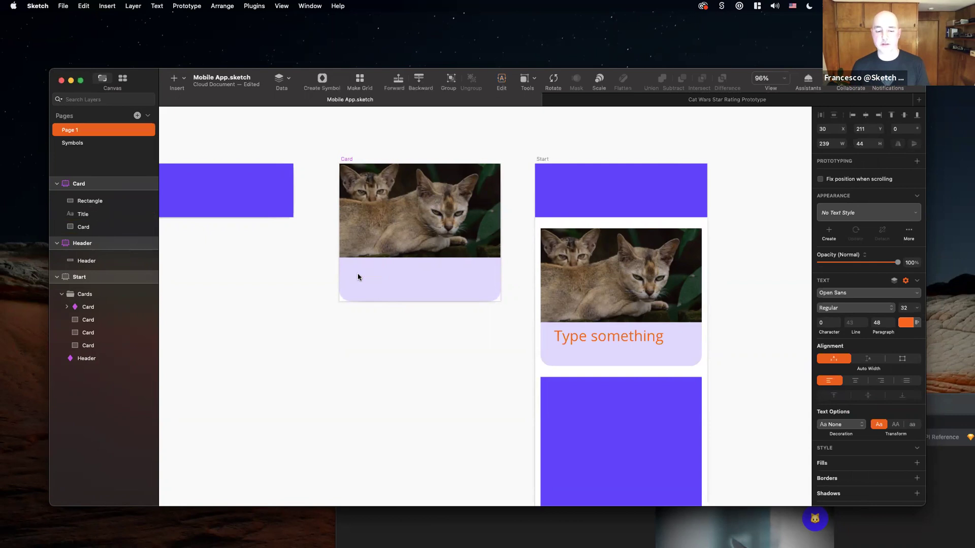
Widen the Title text box to 316 and position it at about X 17, Y 211 in the Card symbol source.
click(355, 275)
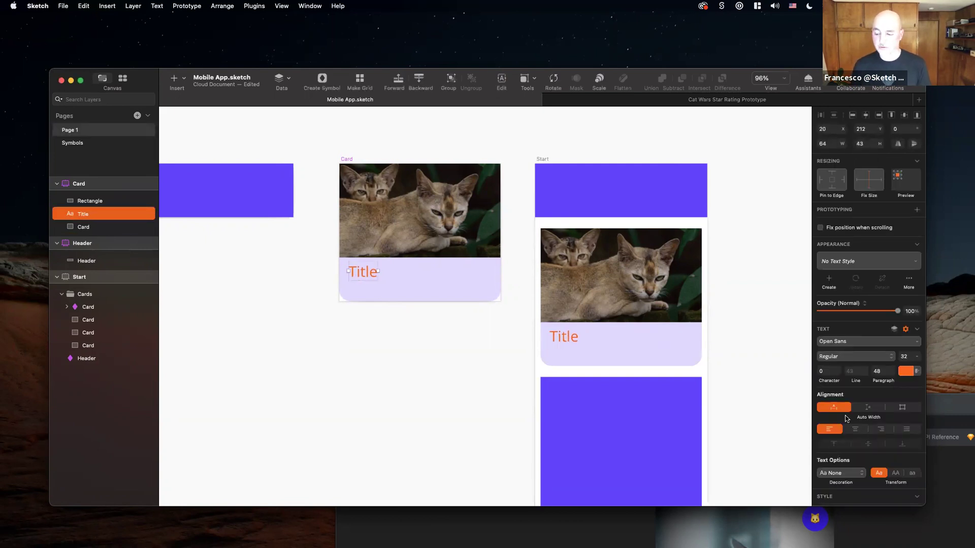
drag(376, 270, 494, 270)
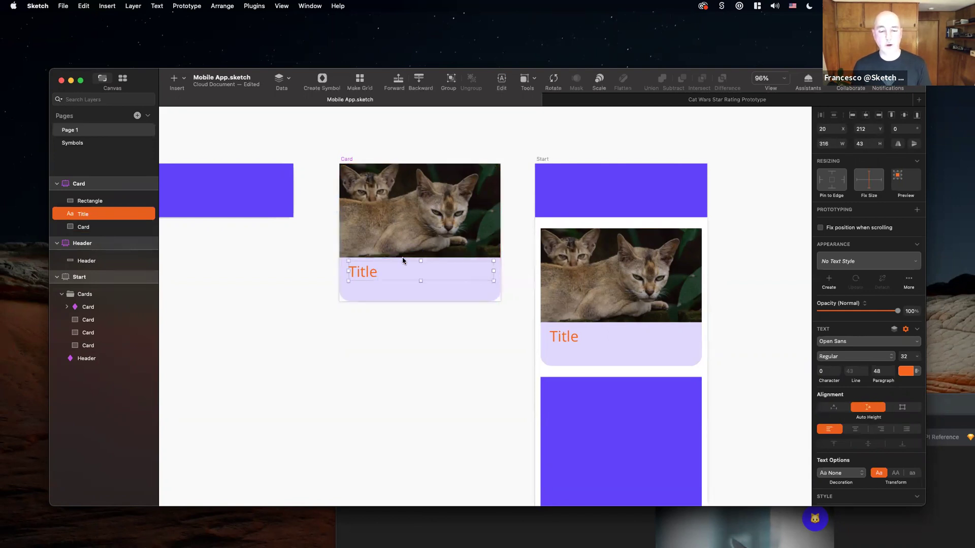
drag(356, 271, 355, 269)
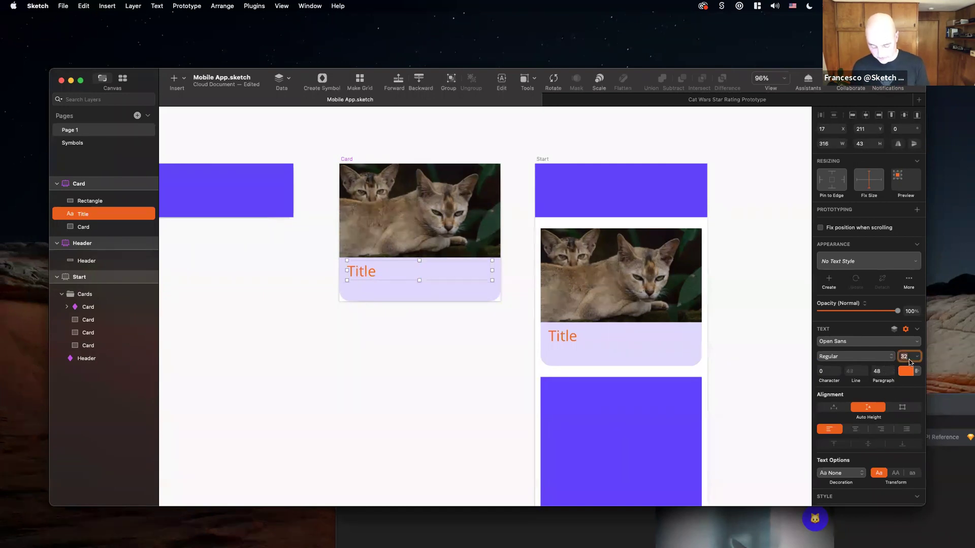
Set the Title text's font size to 24 and its line height to 36.
text(24)
key(Return)
click(856, 371)
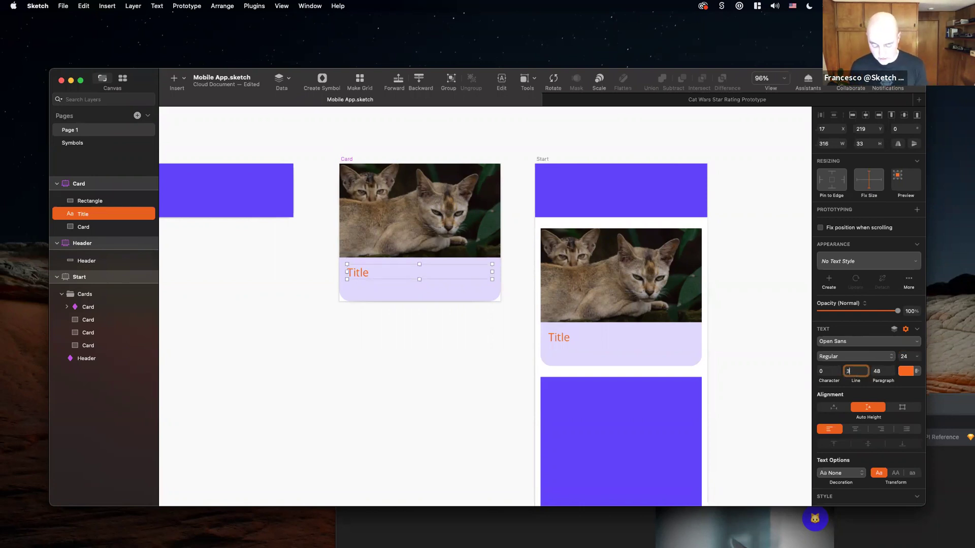
key(Return)
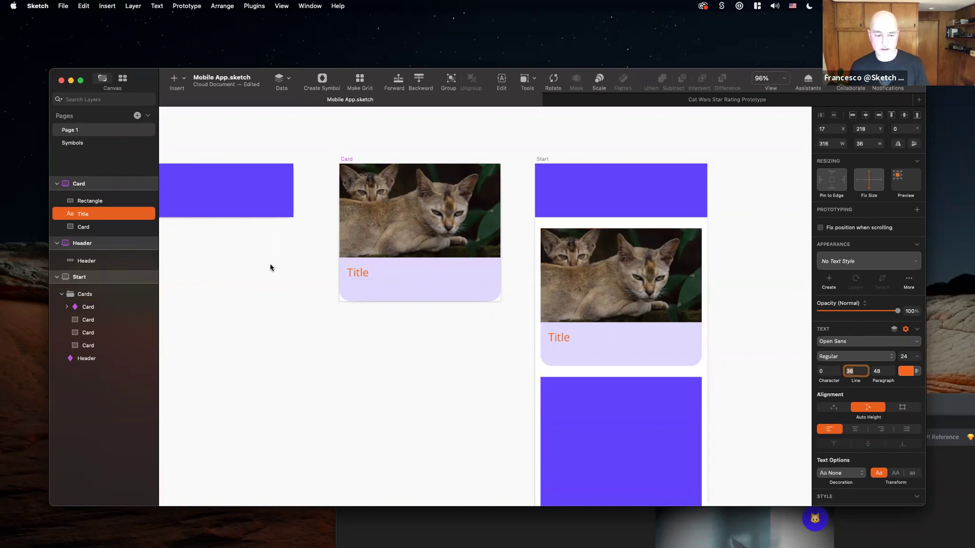
click(271, 267)
Try duplicating the Title text just below the original in the Card symbol source, and delete the copy.
click(360, 275)
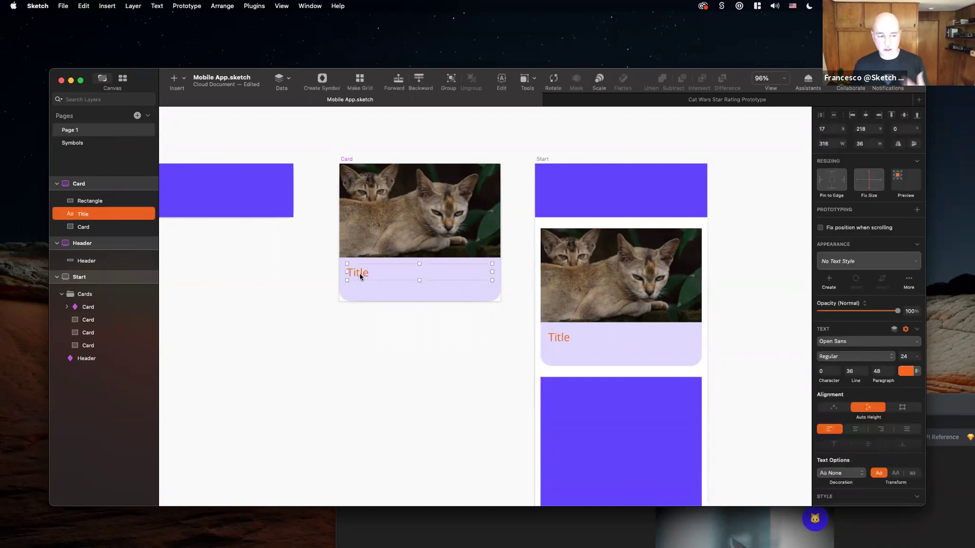
key(super+d)
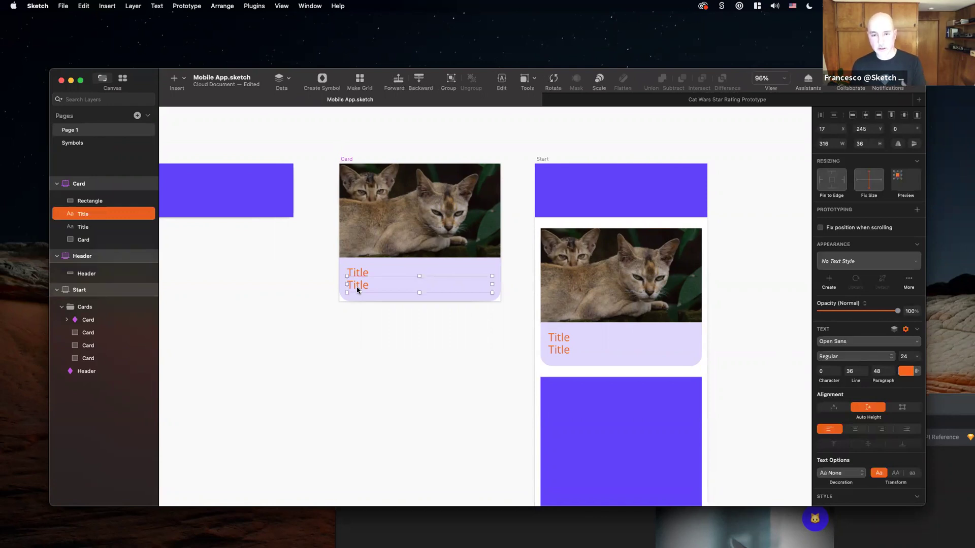
key(Delete)
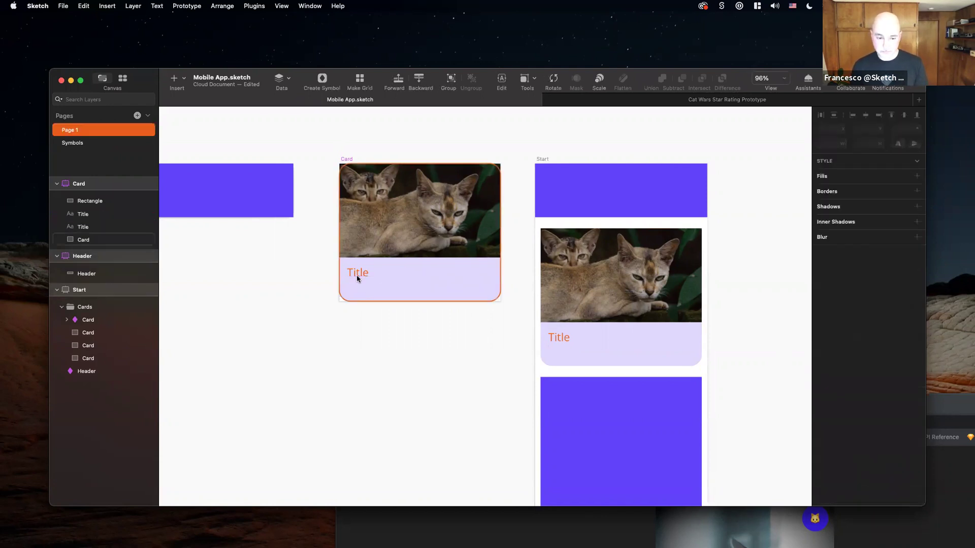
Duplicate the Title text in the Card symbol source and place the copy just below it at Y 245.
click(357, 277)
key(super+d)
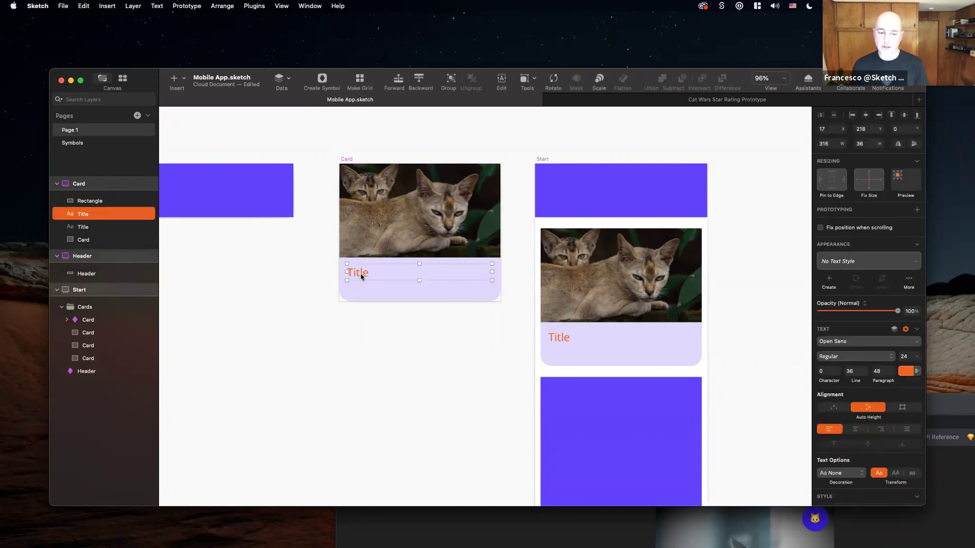
drag(362, 287, 360, 291)
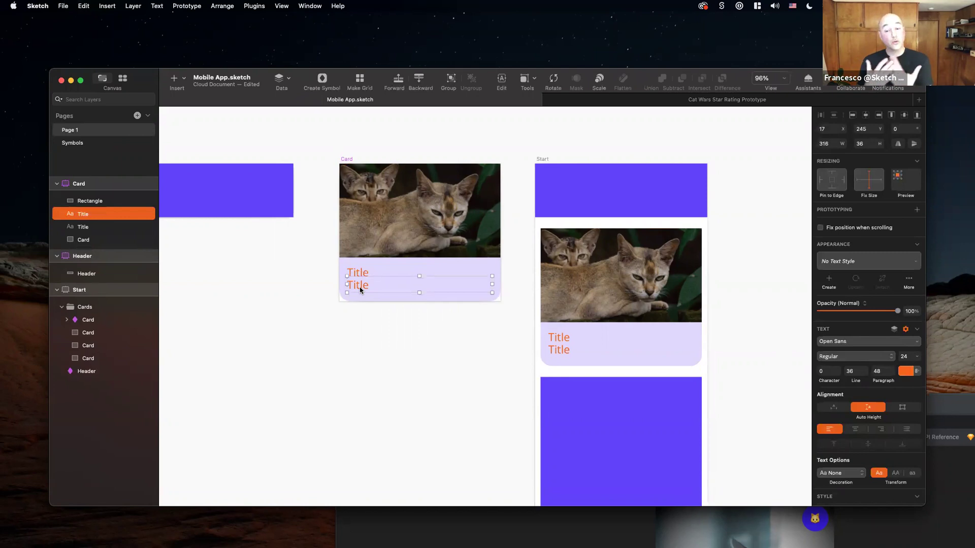
Duplicate the Start artboard so a second copy of the screen stands beside the original.
click(539, 159)
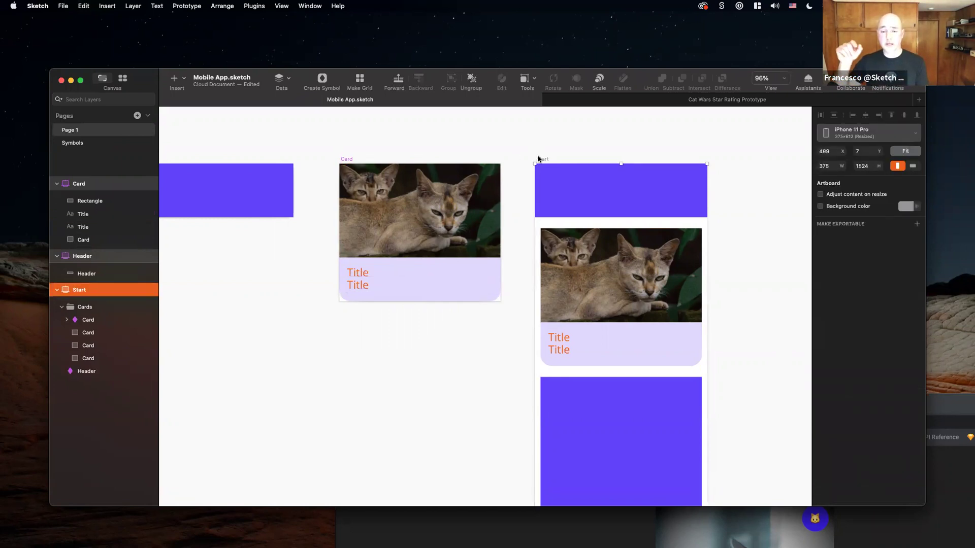
key(super+d)
key(super+minus)
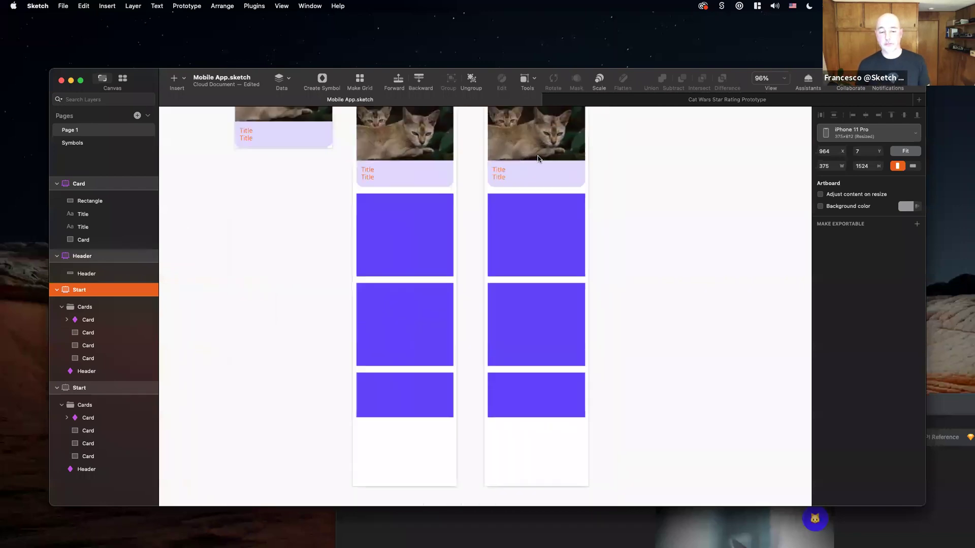
scroll(538, 158, down, 5)
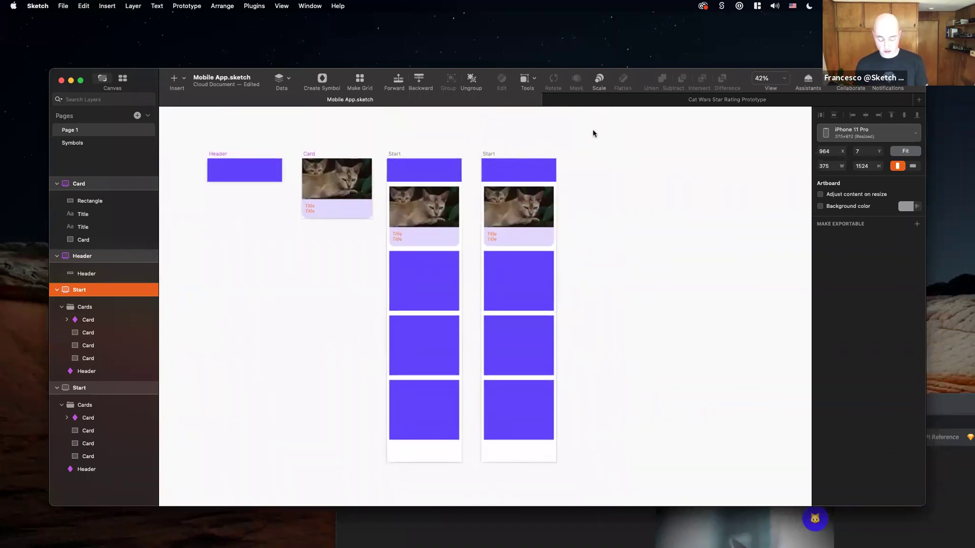
click(593, 133)
scroll(593, 134, up, 2)
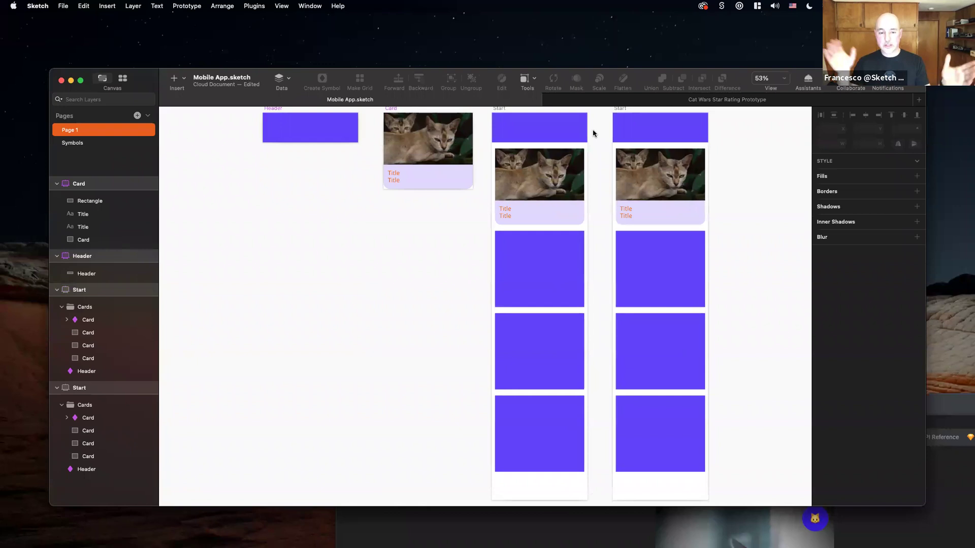
Examine the Card instance in the first Start artboard, its overrides, and how it matches the Card symbol source.
click(501, 109)
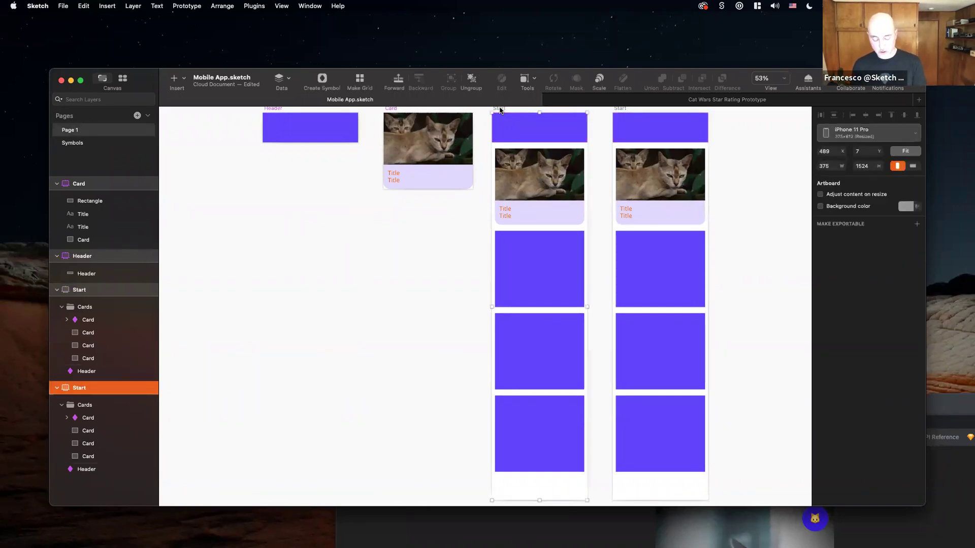
scroll(500, 110, right, 2)
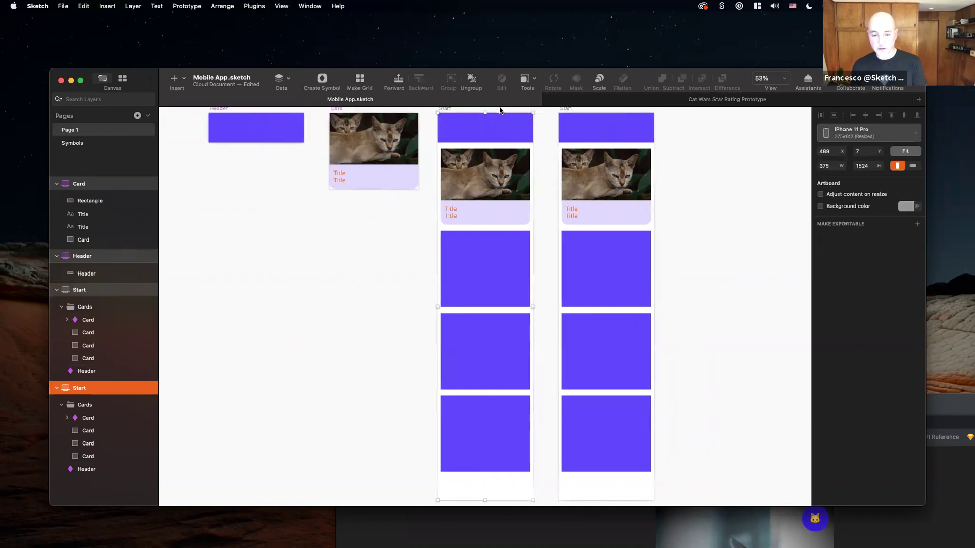
click(488, 163)
key(super+2)
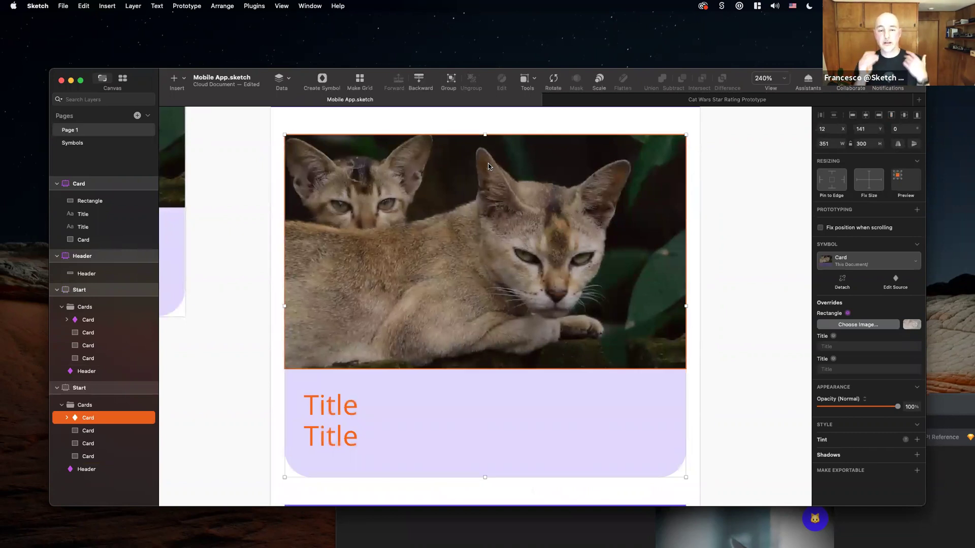
scroll(523, 256, down, 5)
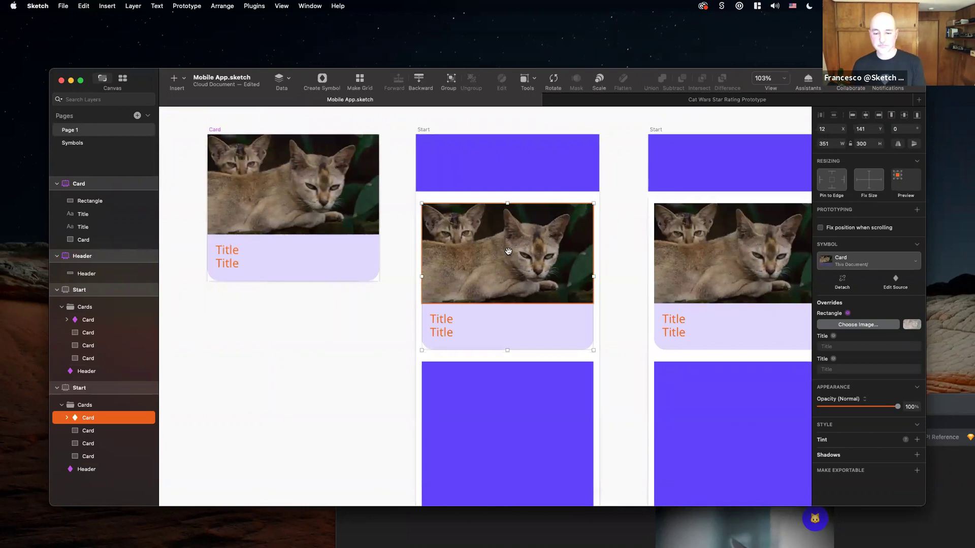
scroll(508, 250, down, 3)
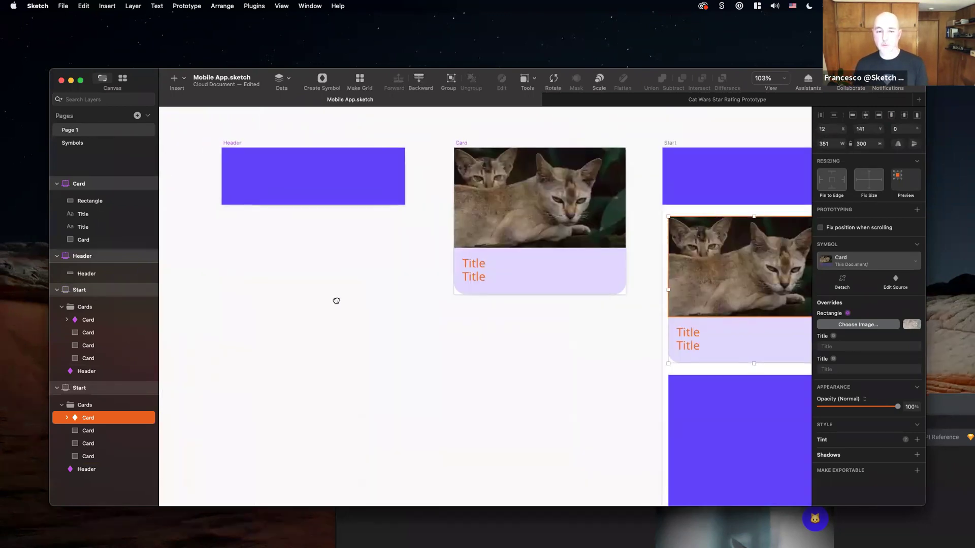
scroll(609, 301, left, 4)
scroll(609, 301, up, 3)
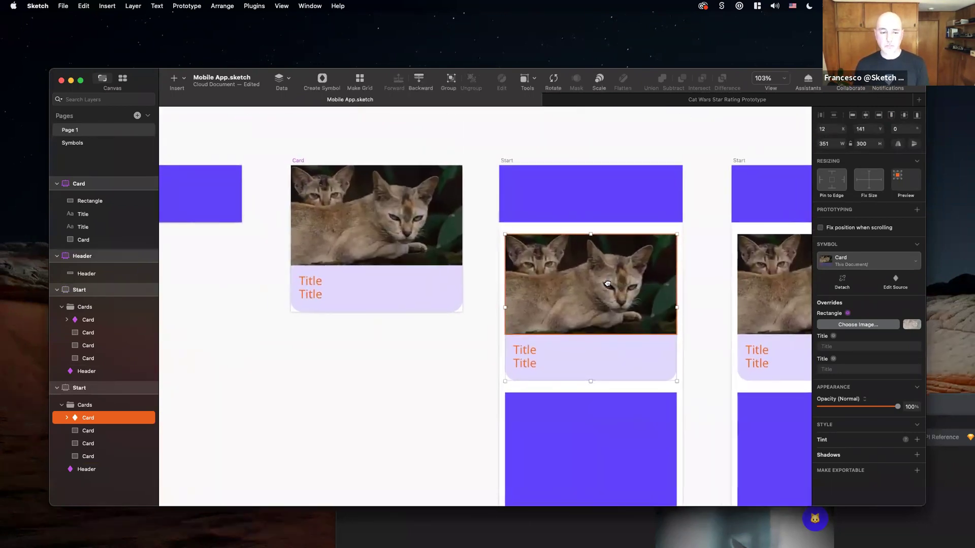
scroll(595, 277, down, 6)
scroll(441, 242, up, 2)
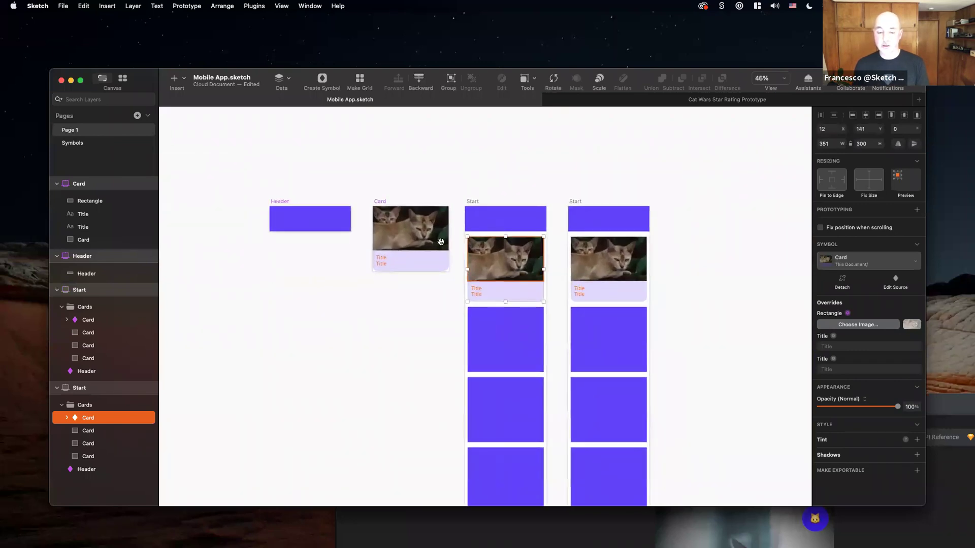
scroll(382, 270, up, 3)
Recolor the lower Title text in the Card symbol source to gray #878787.
click(375, 260)
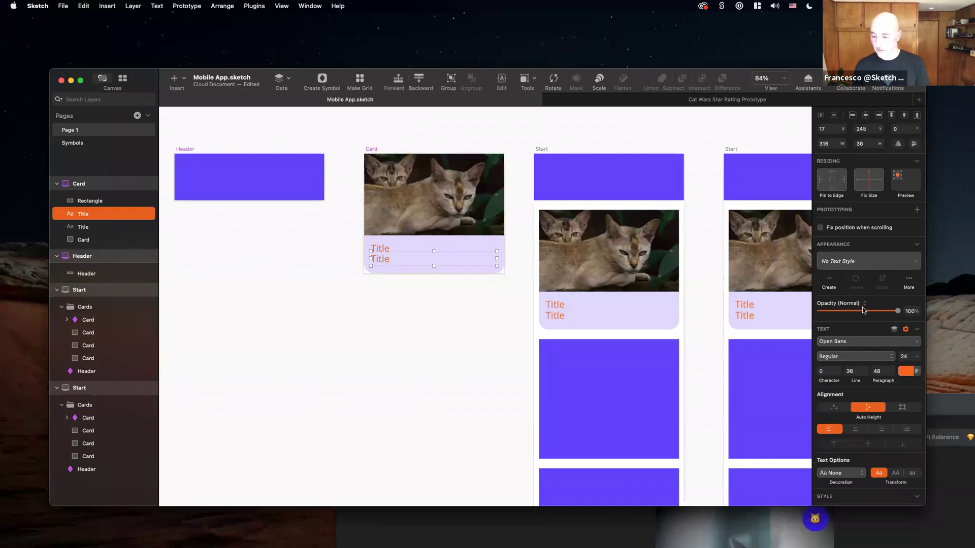
click(906, 370)
drag(857, 424, 784, 427)
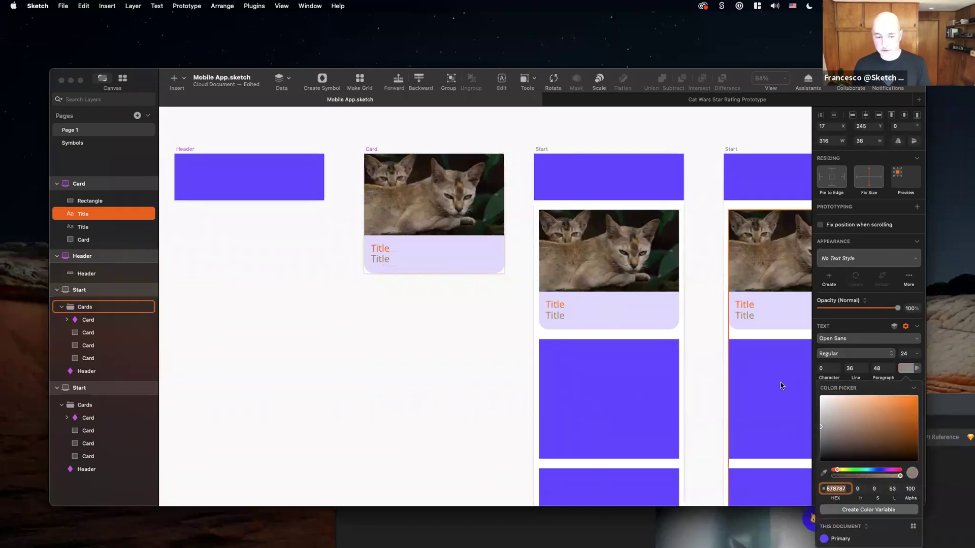
Change the lower Title text in the Card symbol source to read "Author" and set its font size to 12.
click(372, 260)
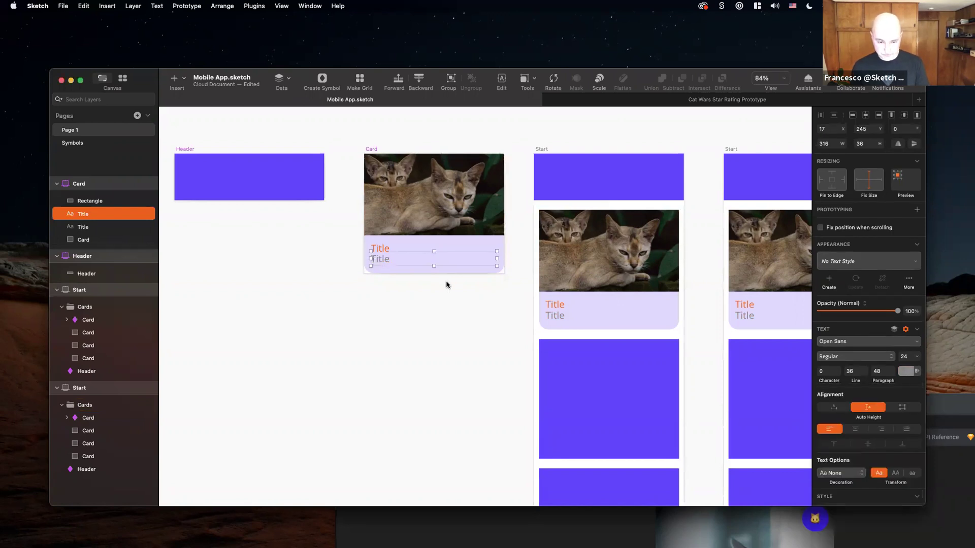
key(Return)
text(Author)
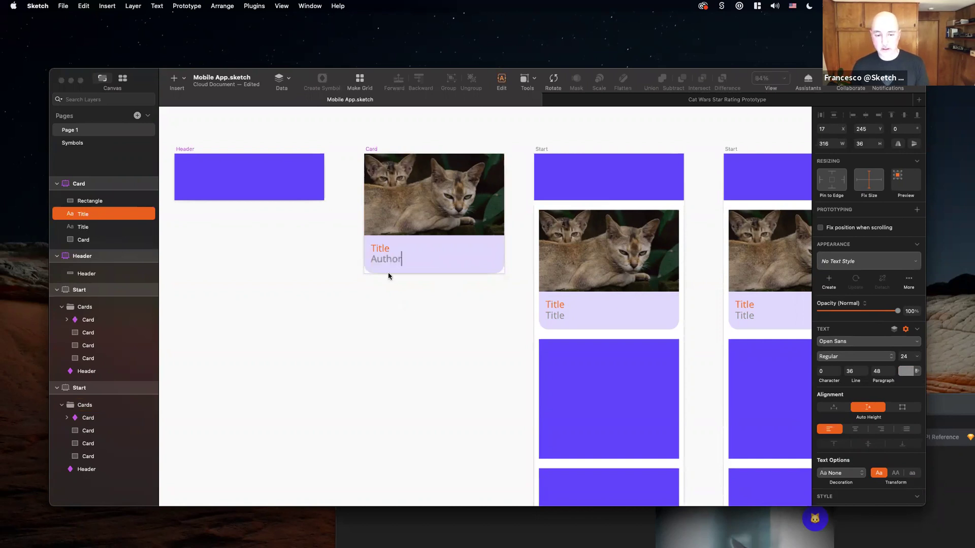
key(Escape)
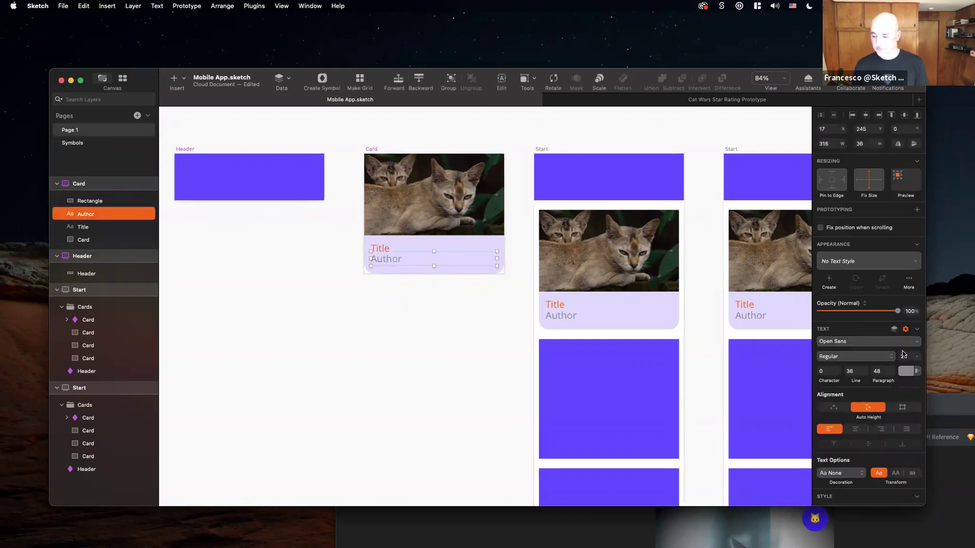
click(903, 357)
key(Return)
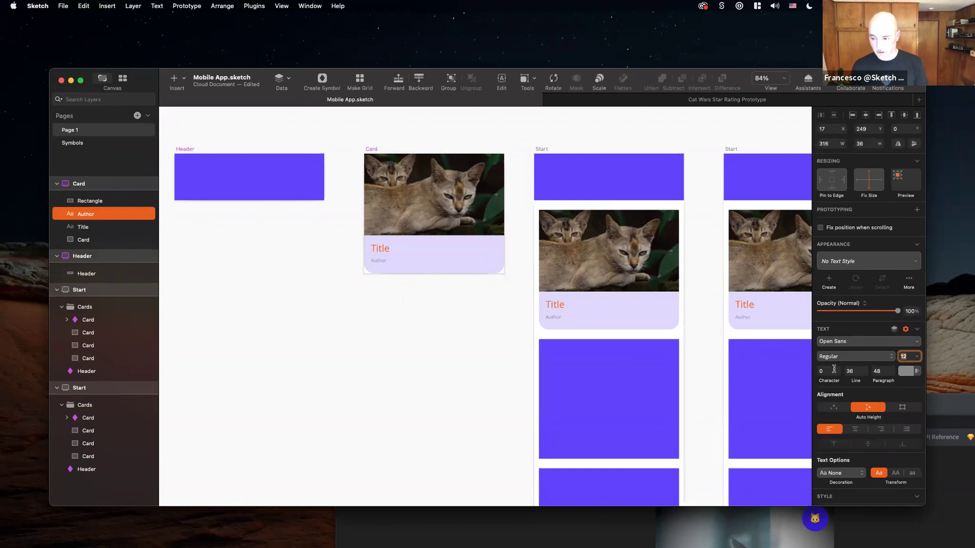
Apply the Primary color variable to the Title text in the Card symbol source.
click(389, 290)
key(Tab)
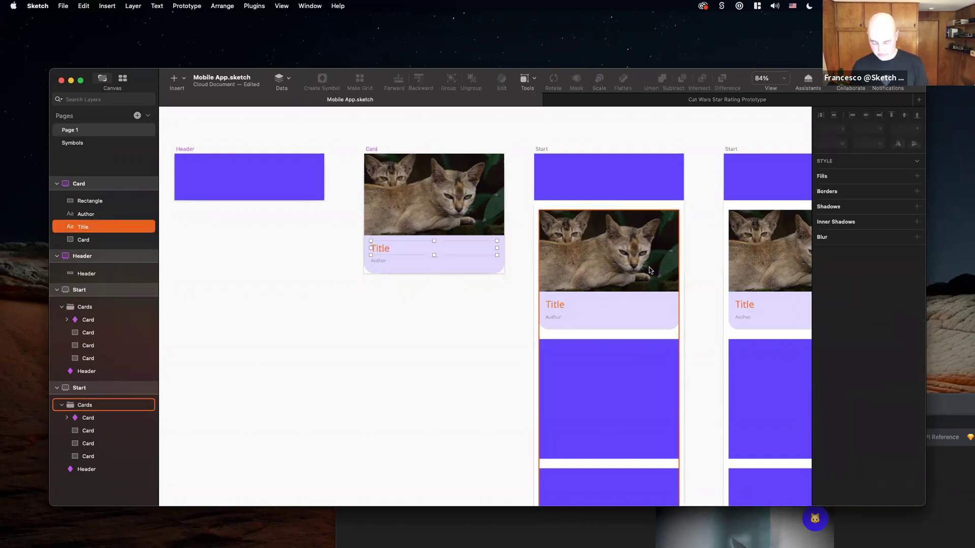
key(ctrl+c)
key(Escape)
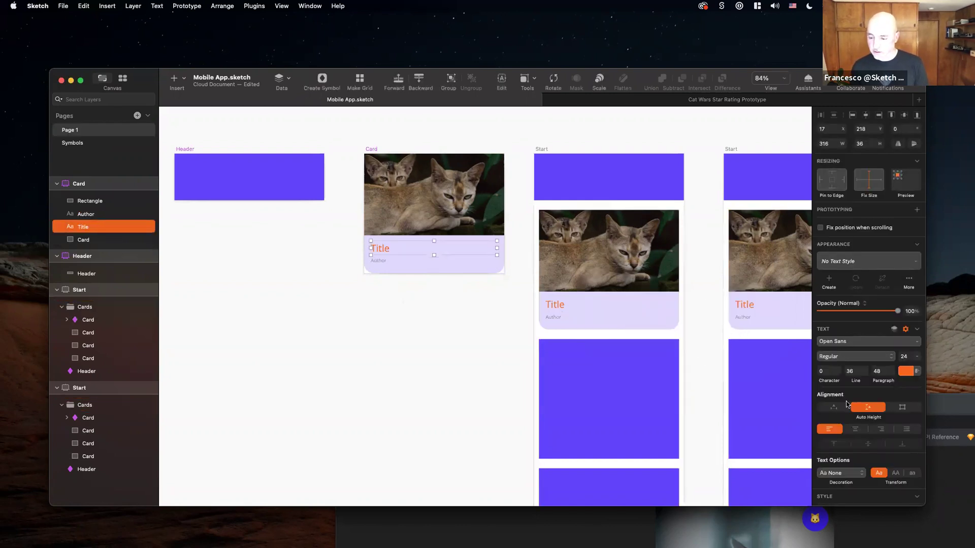
click(919, 373)
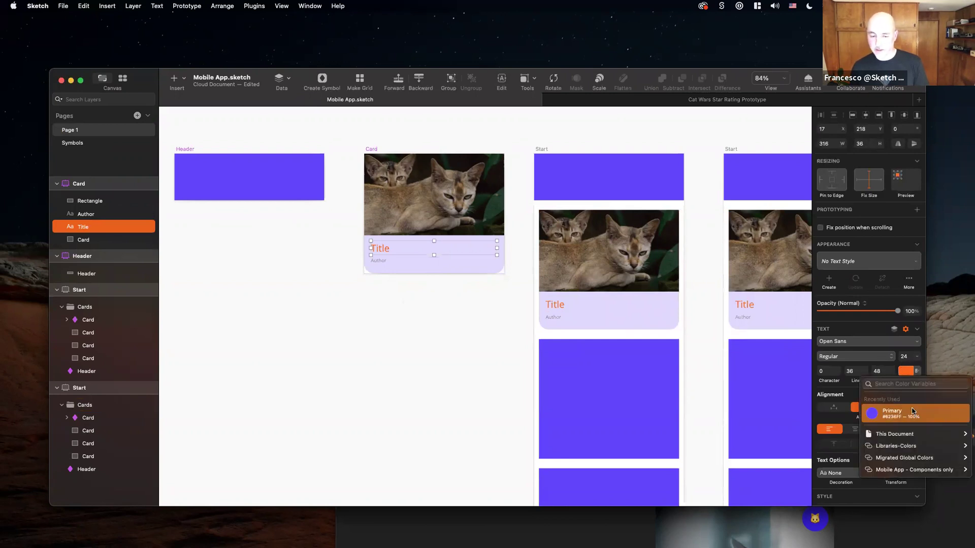
click(912, 410)
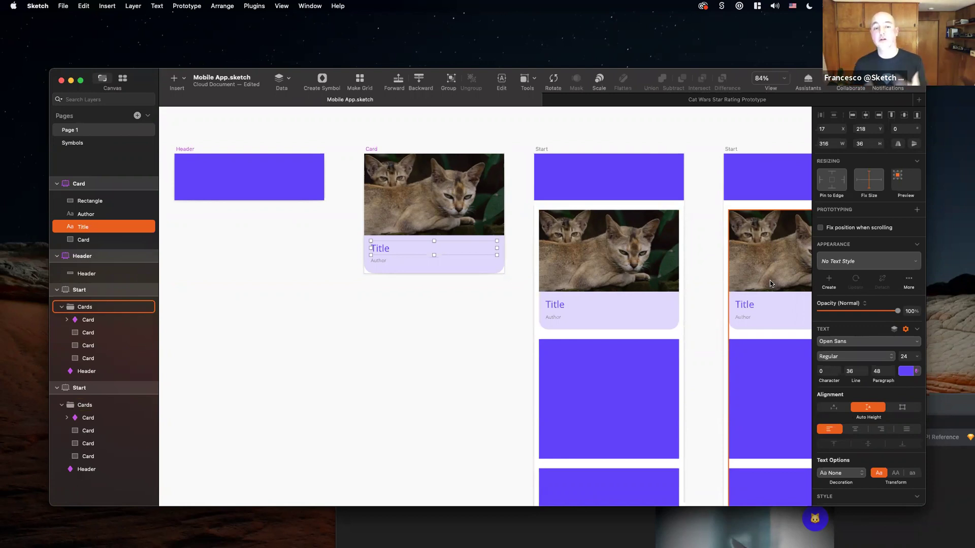
Darken the Author text's color to #5C5C5C and save it as a color variable named "Text".
click(380, 259)
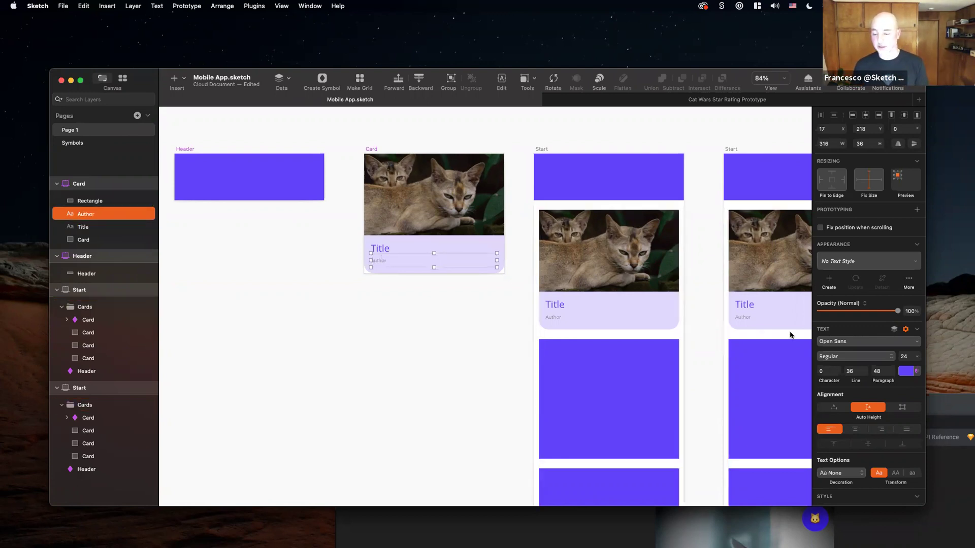
click(912, 371)
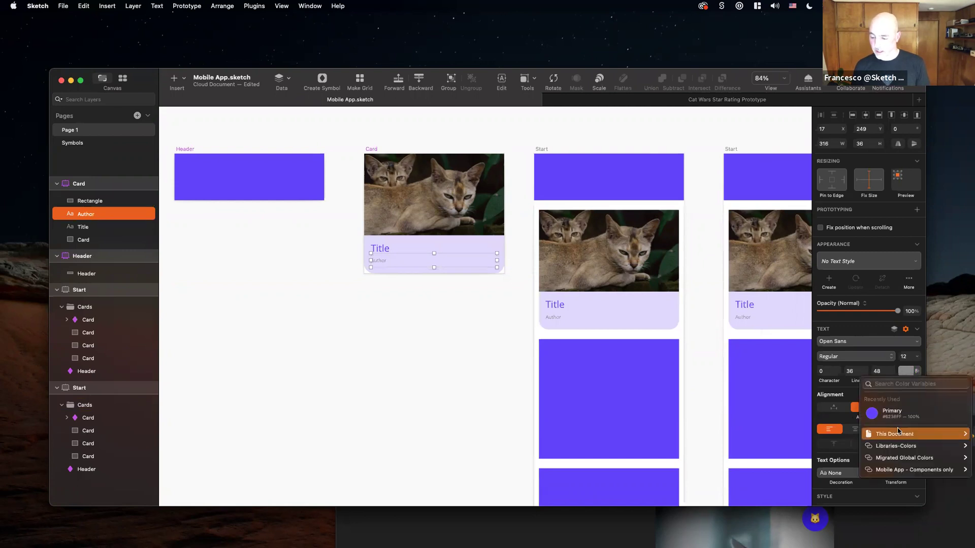
click(907, 372)
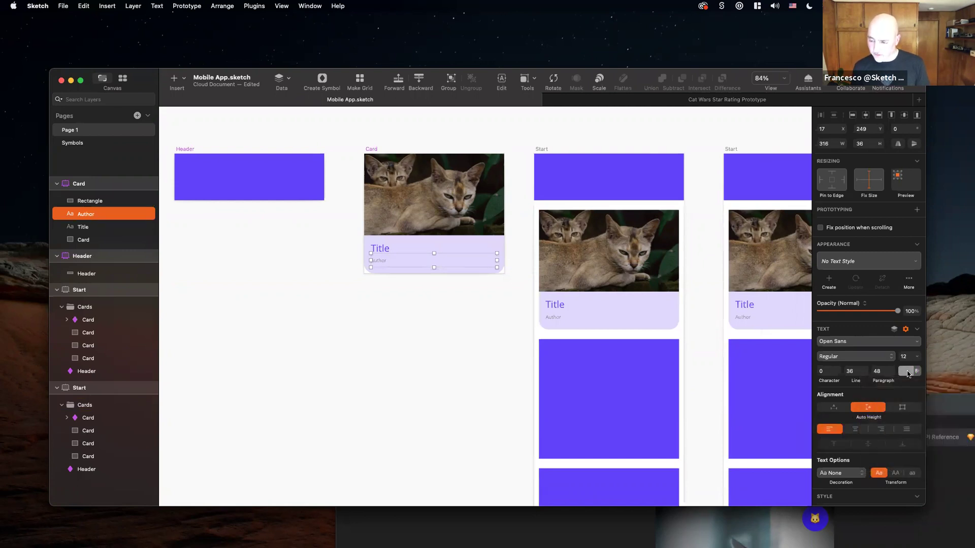
click(907, 370)
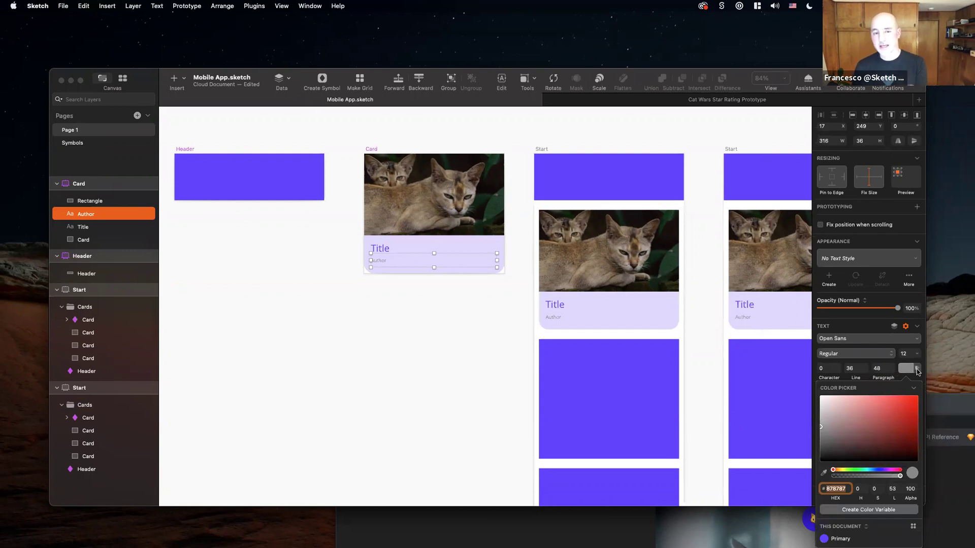
drag(826, 433, 813, 440)
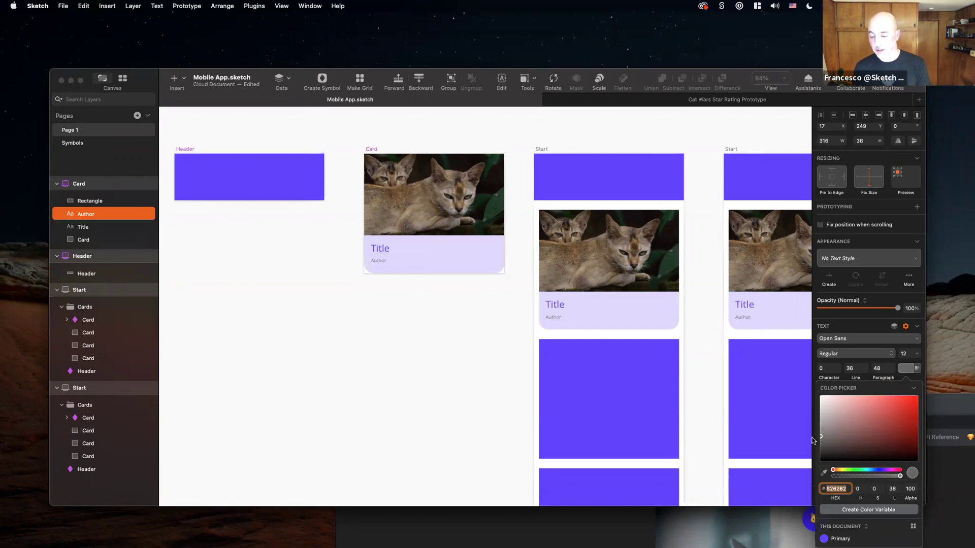
click(878, 507)
text(Tex)
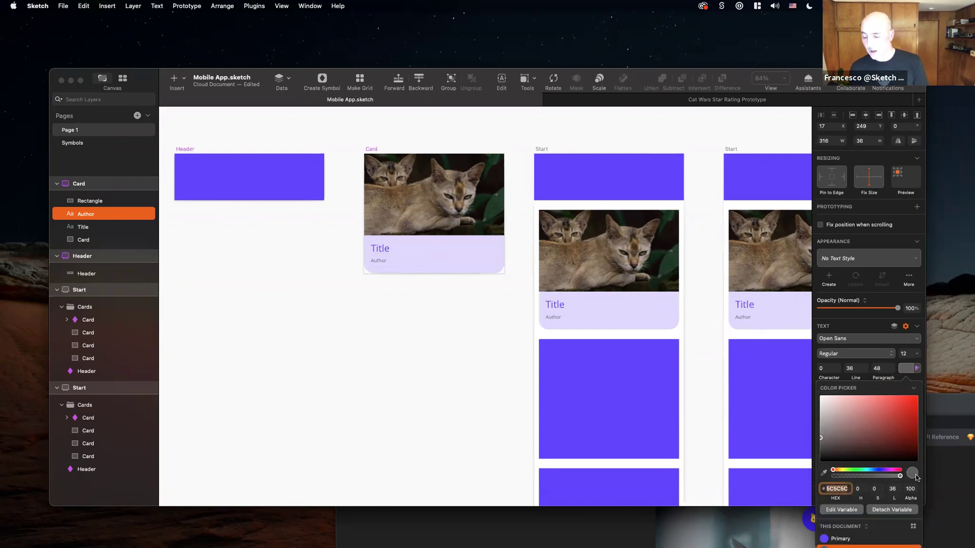
key(Return)
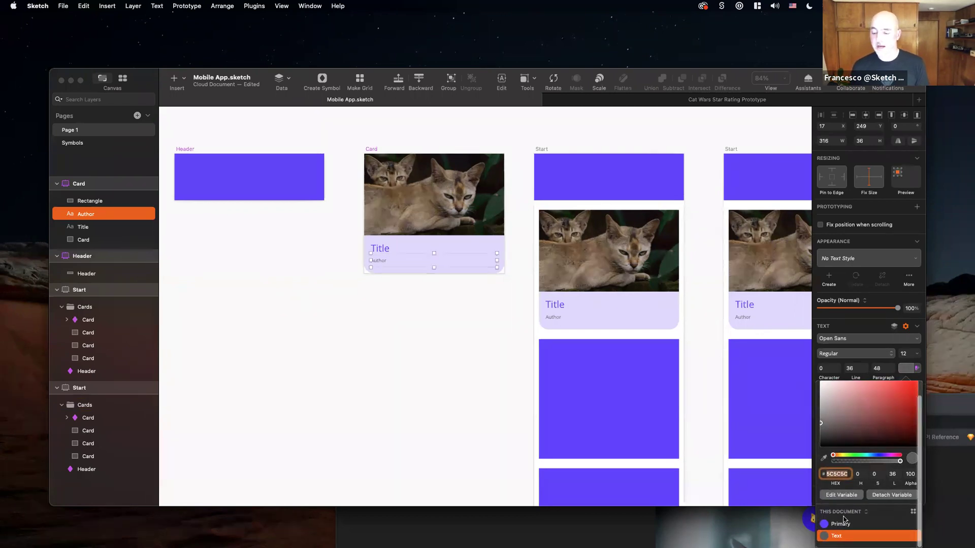
click(121, 84)
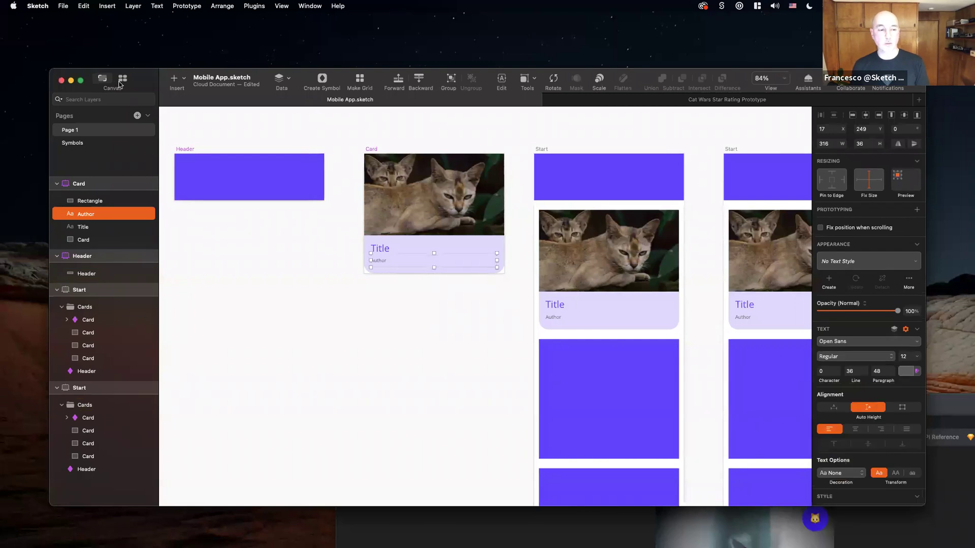
Review the document's components: the symbols including Card, the text styles, the layer styles and the color variables.
click(122, 79)
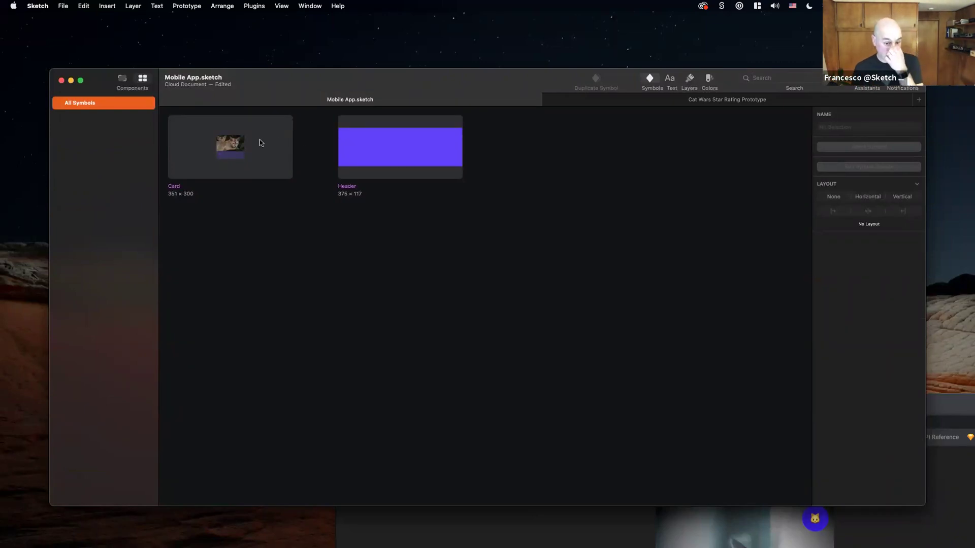
click(260, 142)
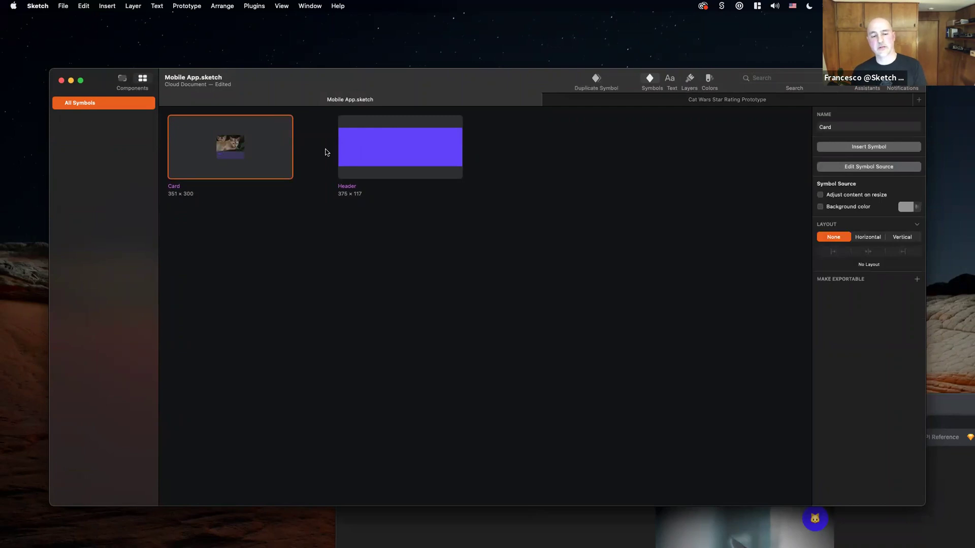
click(671, 80)
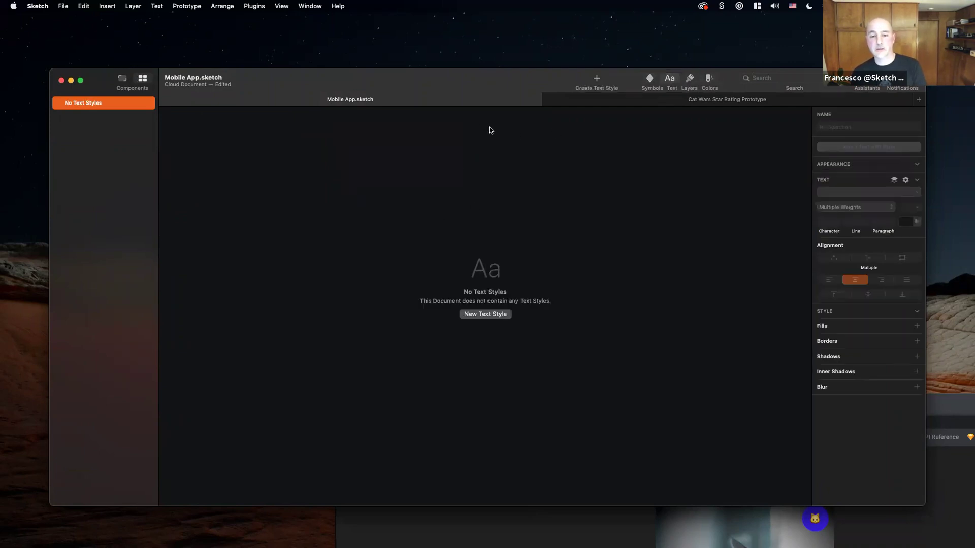
click(690, 80)
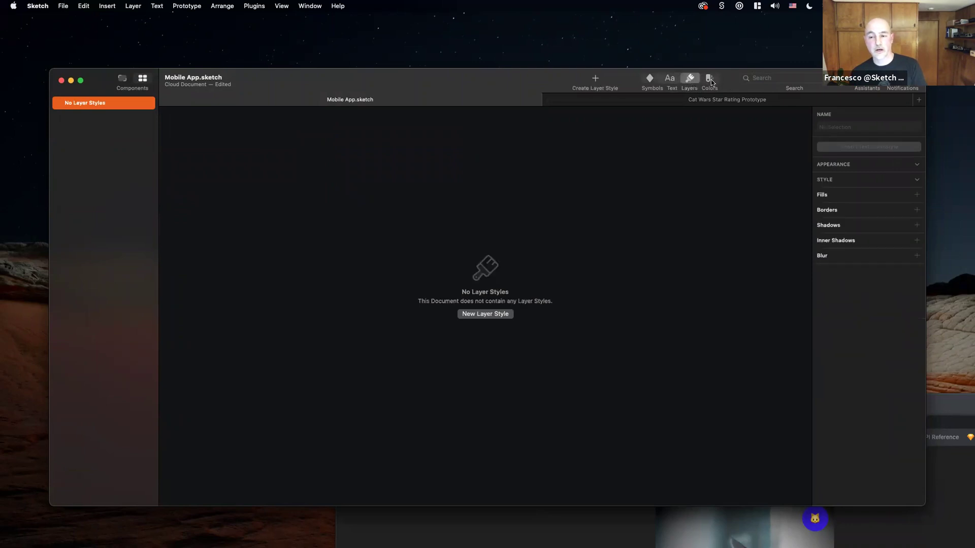
click(710, 80)
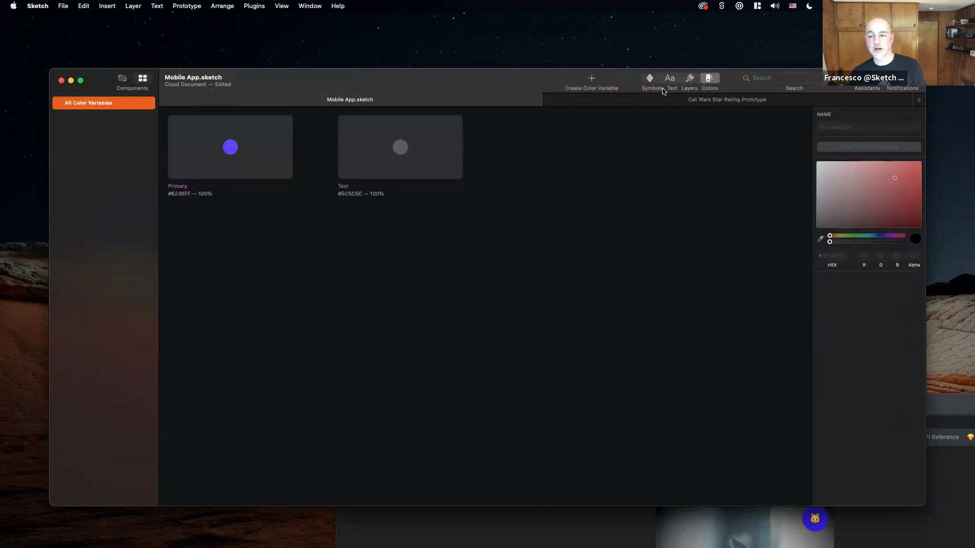
Darken the Primary color variable to #2F01D4 and check the Title texts on the canvas.
click(412, 167)
click(268, 160)
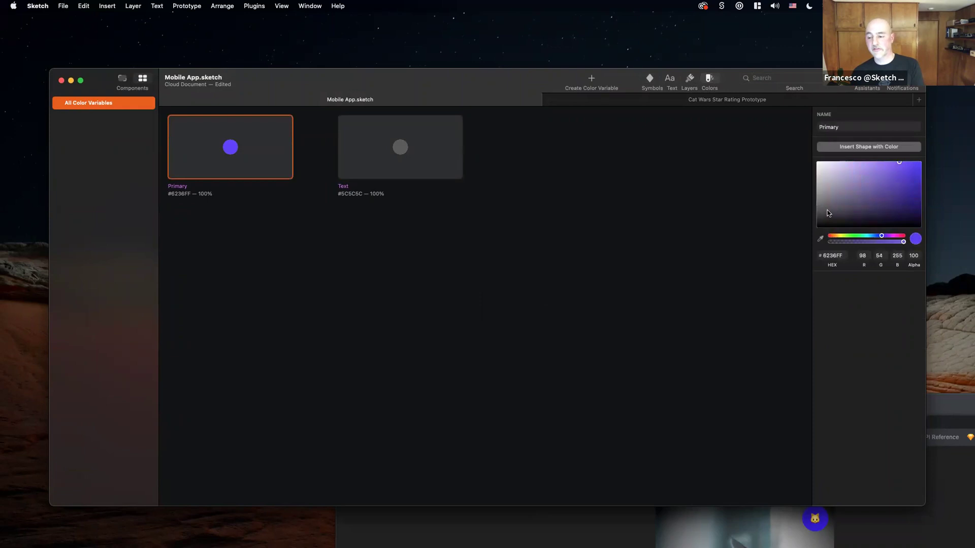
click(920, 188)
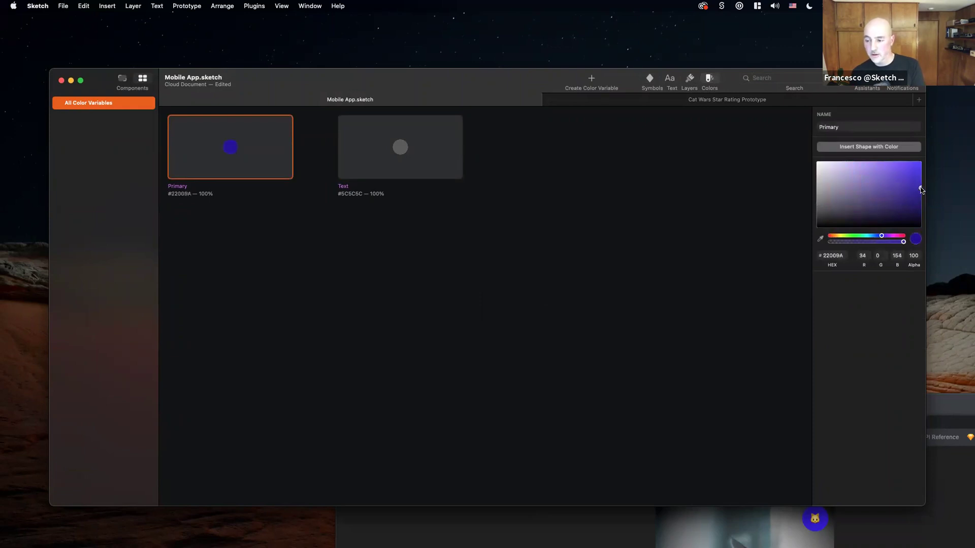
click(921, 173)
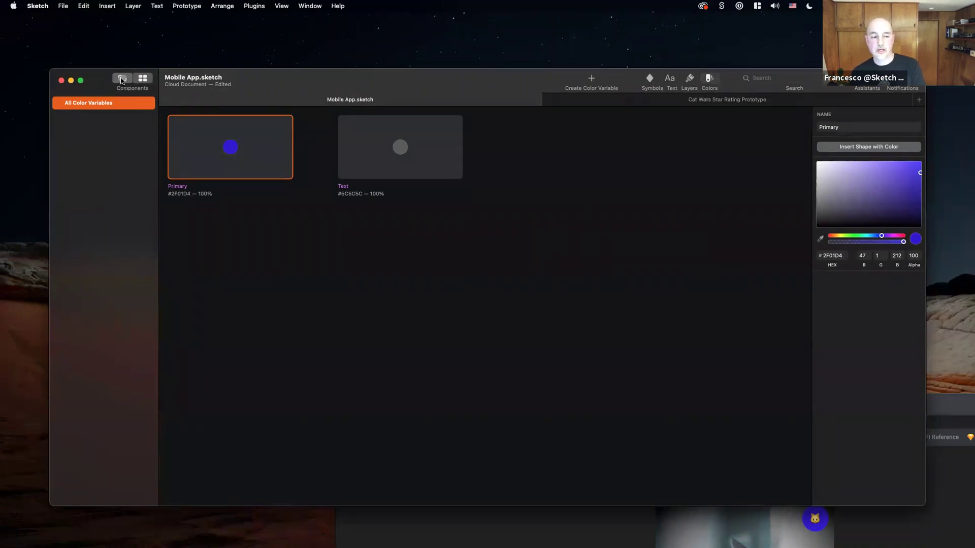
click(122, 80)
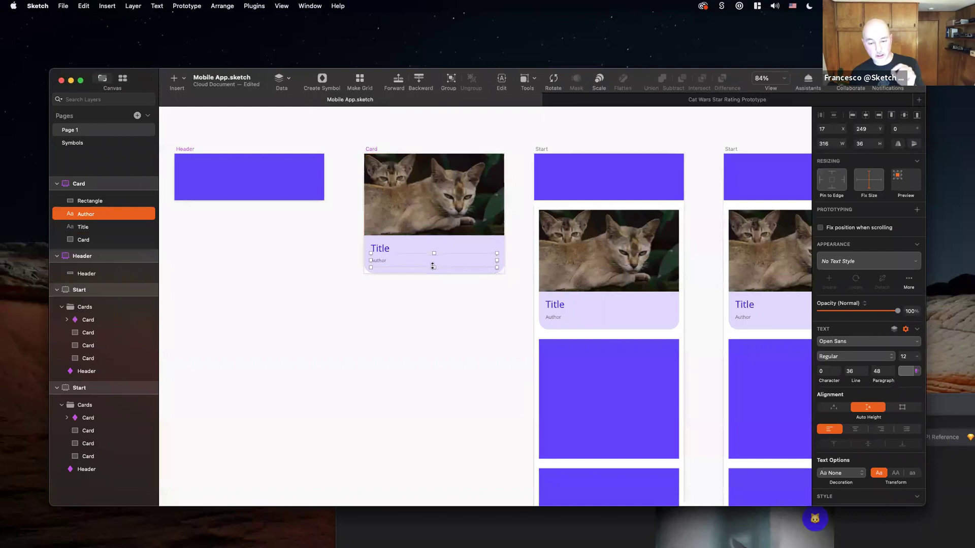
scroll(582, 322, up, 3)
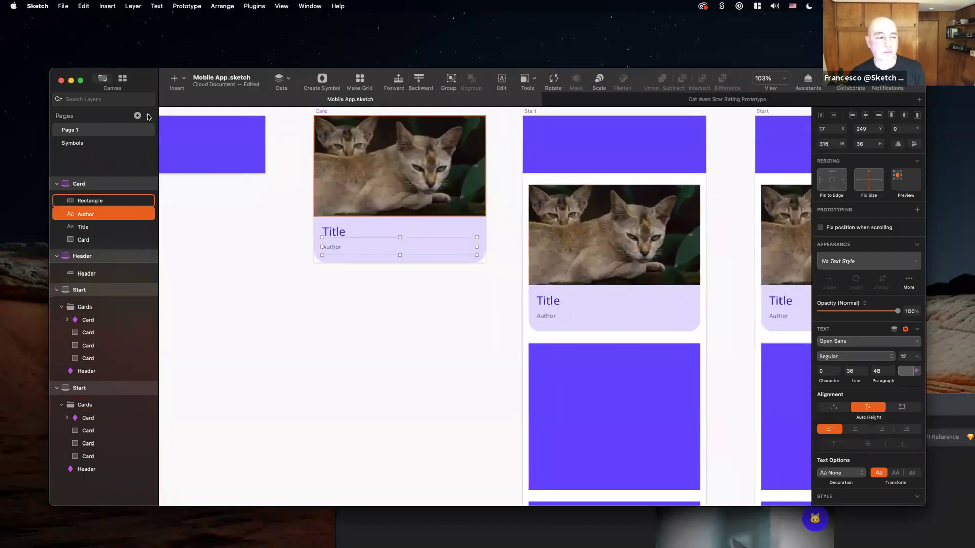
Shift the Primary color variable's hue to magenta #D401B5 and check the Title texts on the canvas.
click(142, 80)
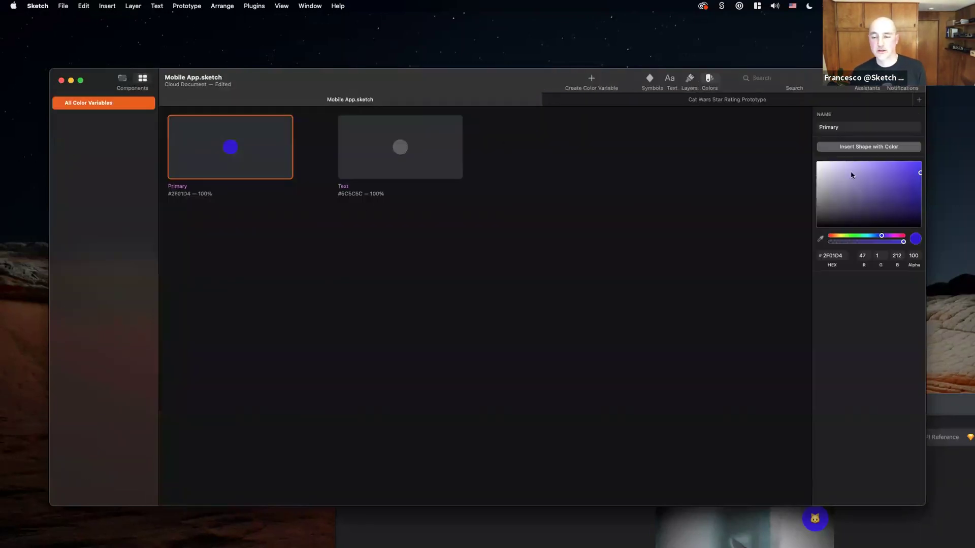
click(893, 237)
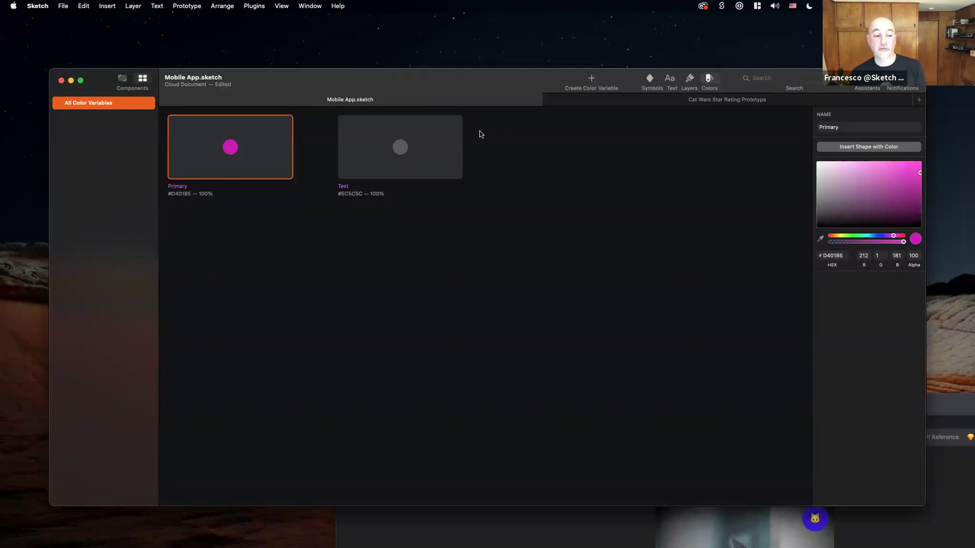
click(122, 79)
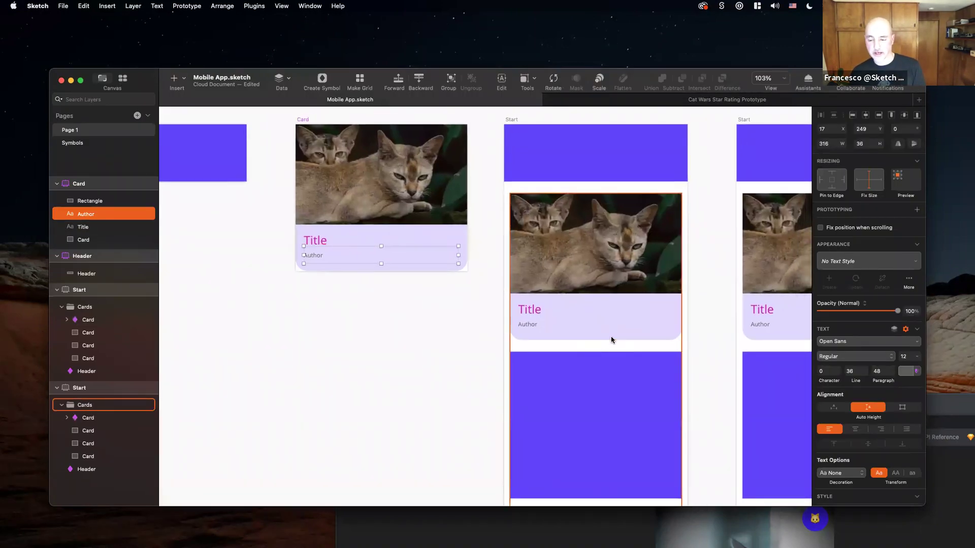
scroll(611, 340, down, 5)
Turn the Card background shape in the Card symbol source into a mask for the layers above it.
click(474, 205)
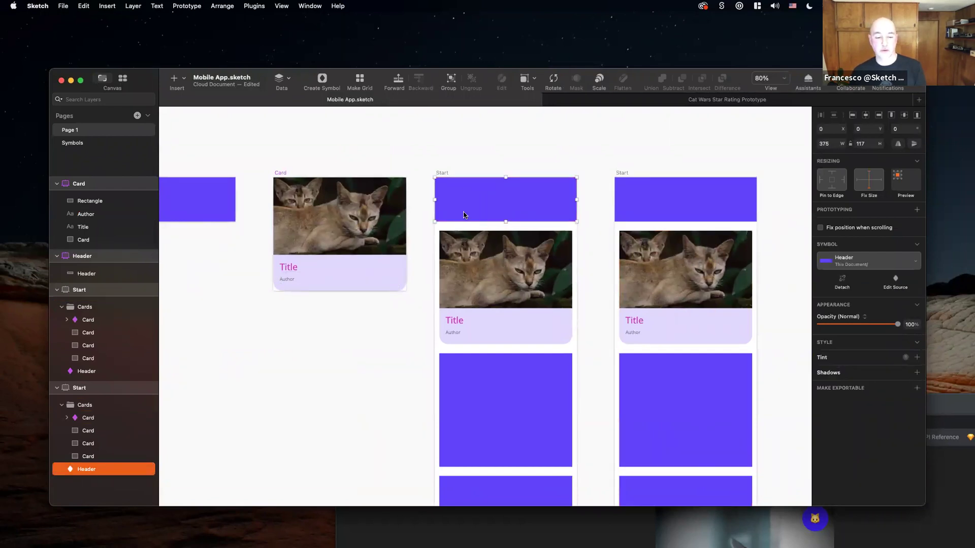
scroll(464, 214, left, 2)
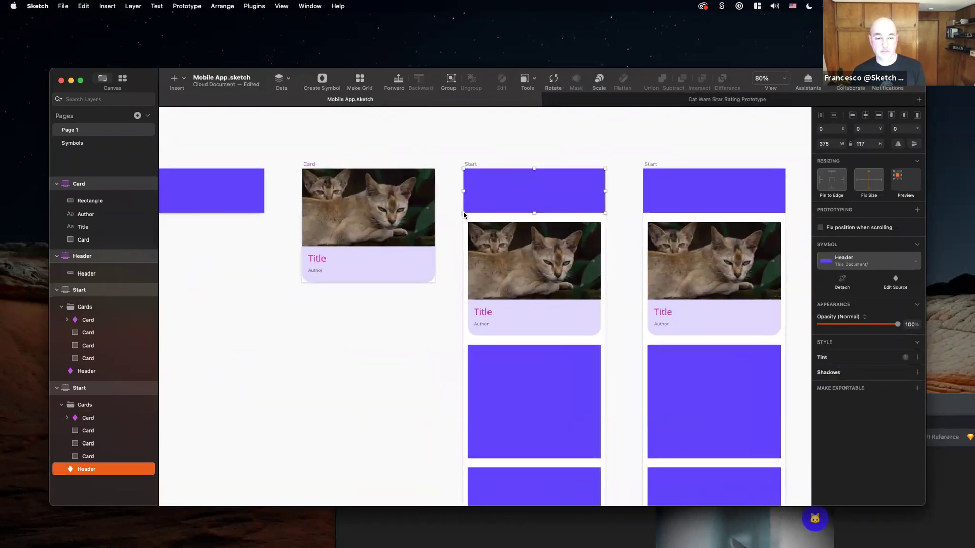
click(383, 240)
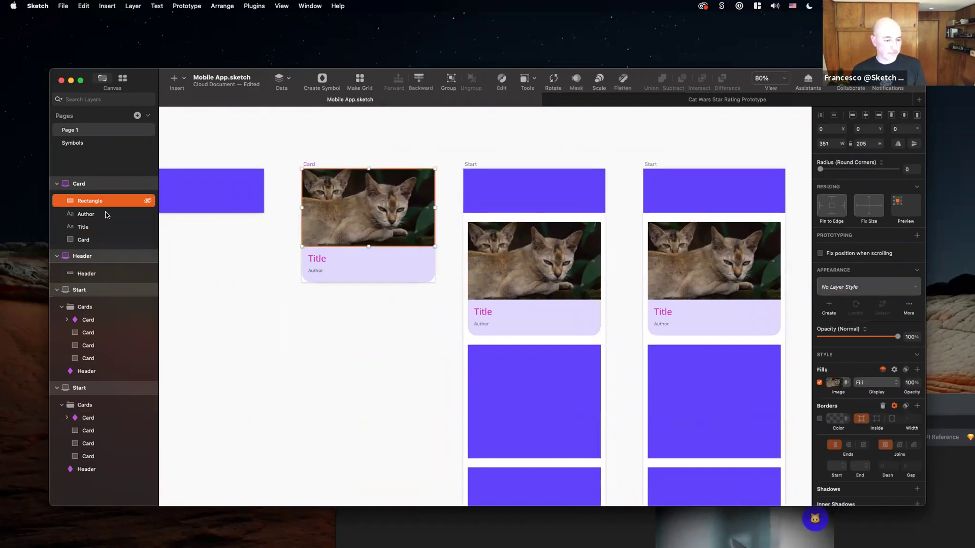
click(111, 239)
scroll(233, 234, left, 3)
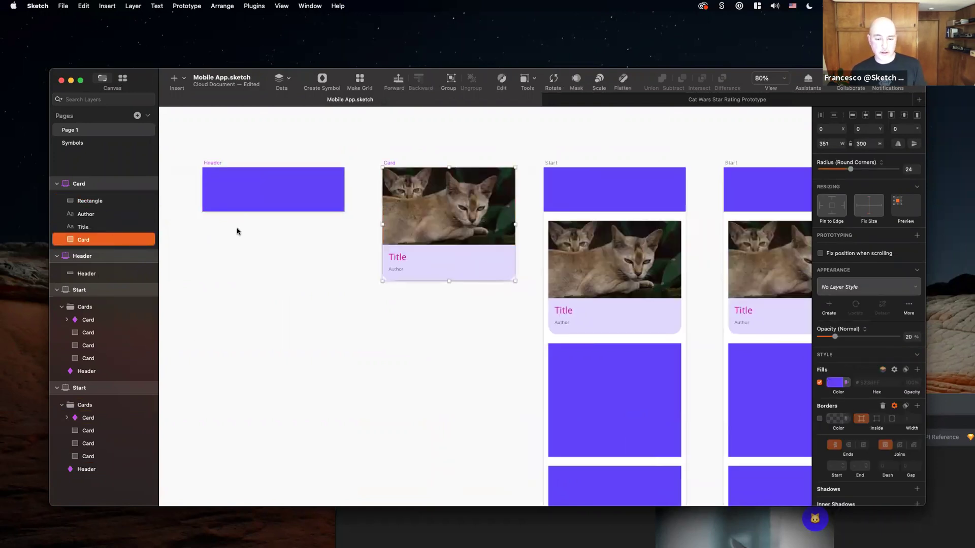
right_click(126, 241)
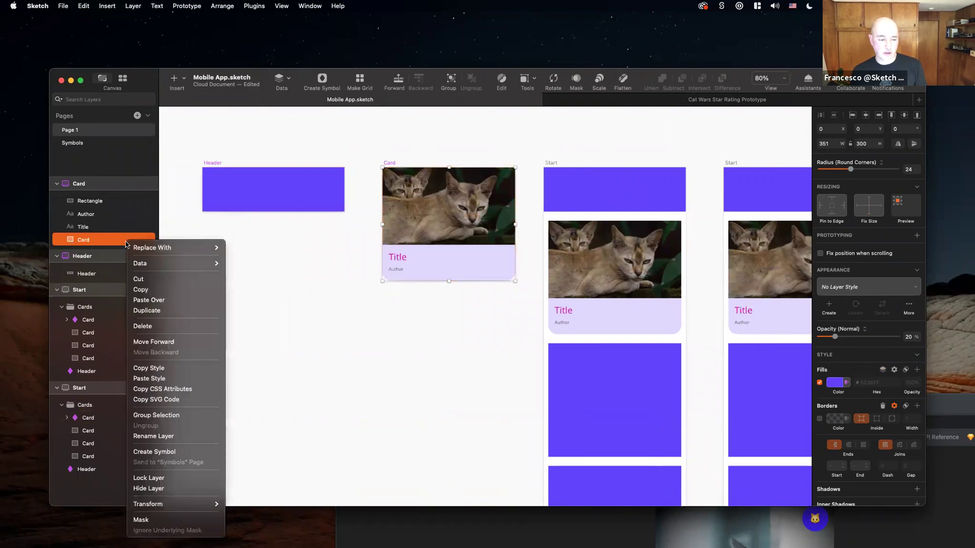
click(169, 517)
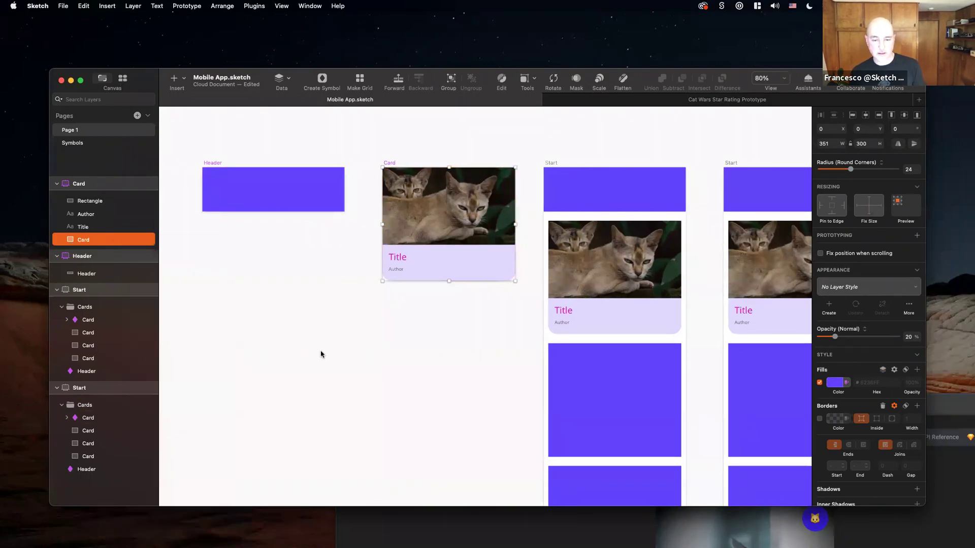
click(503, 148)
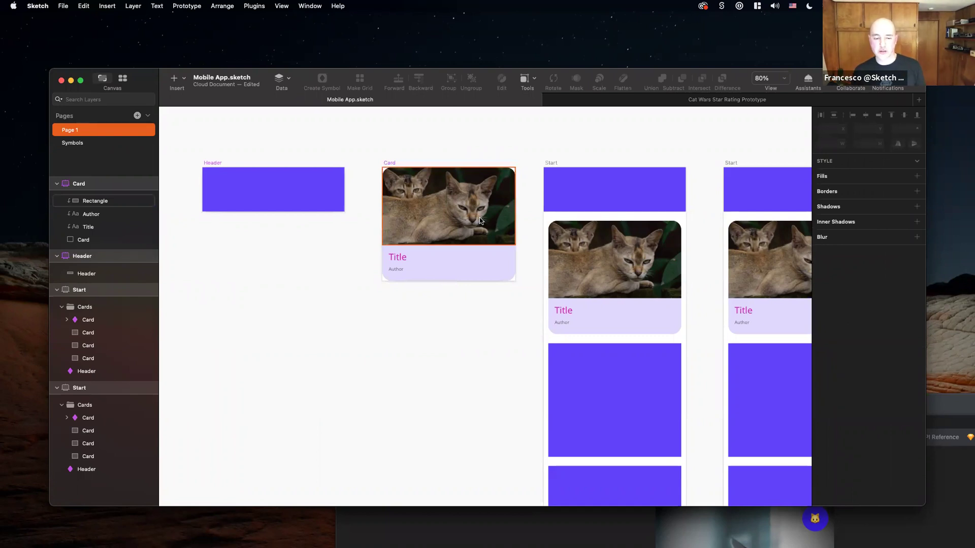
Rename the Rectangle layer holding the cat picture in the Card symbol source as "image".
right_click(479, 221)
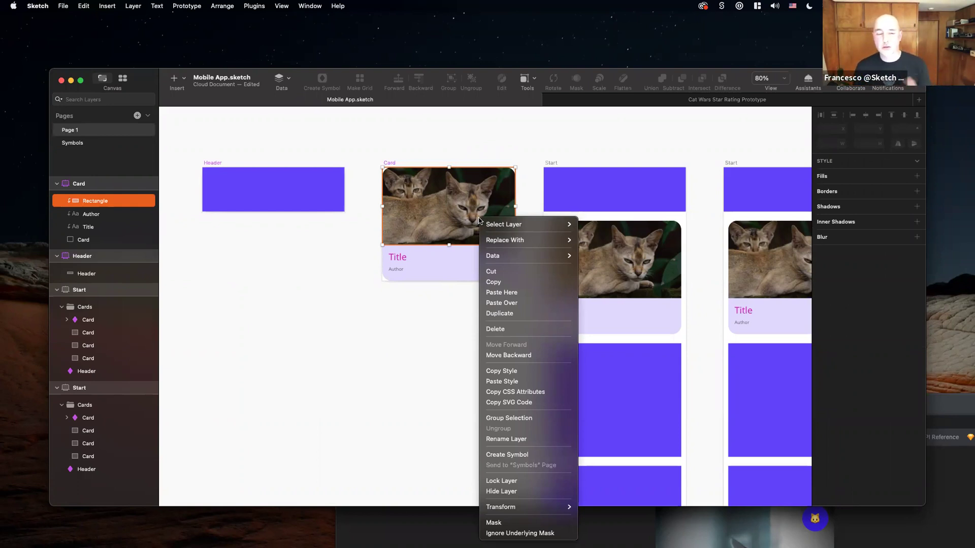
key(Escape)
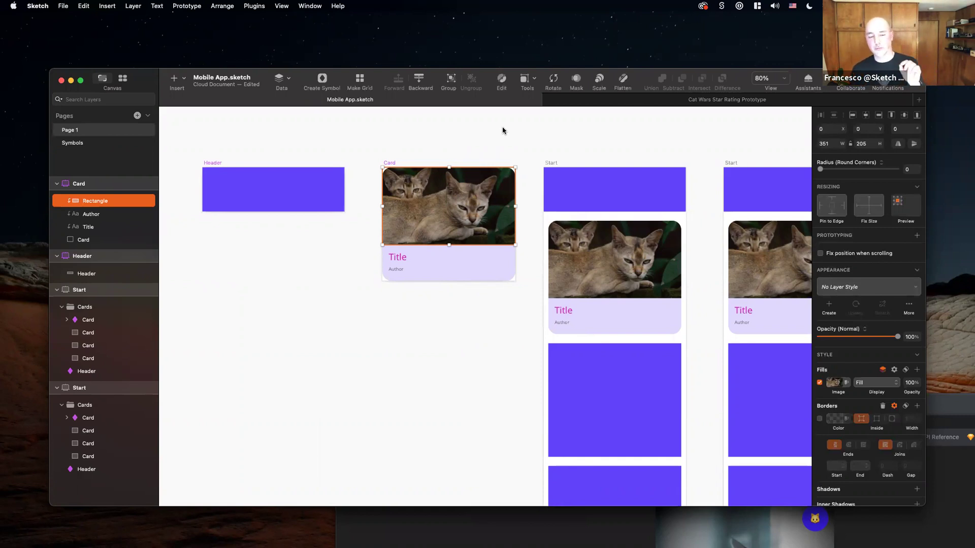
double_click(86, 202)
text(image)
key(Return)
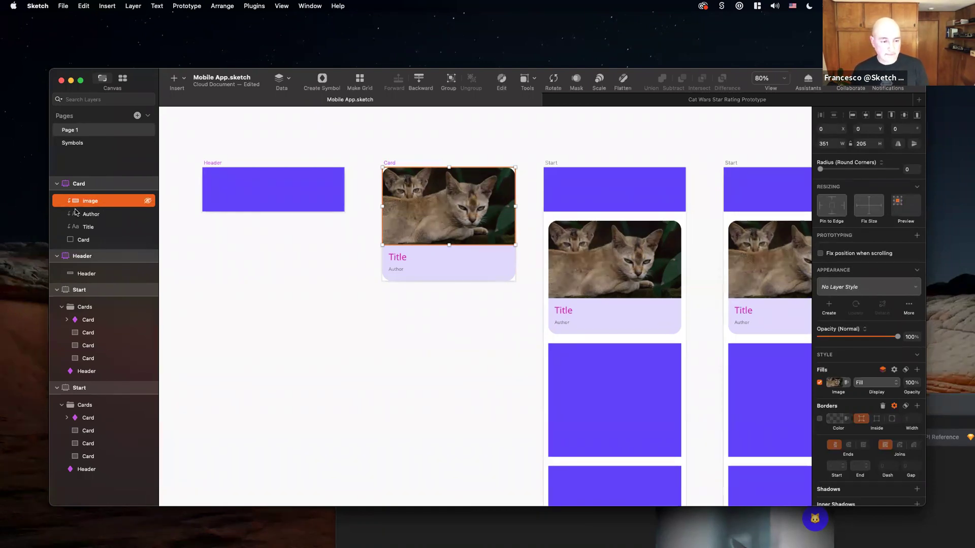
Rename the Author text layer in the Card symbol source as "name".
click(91, 214)
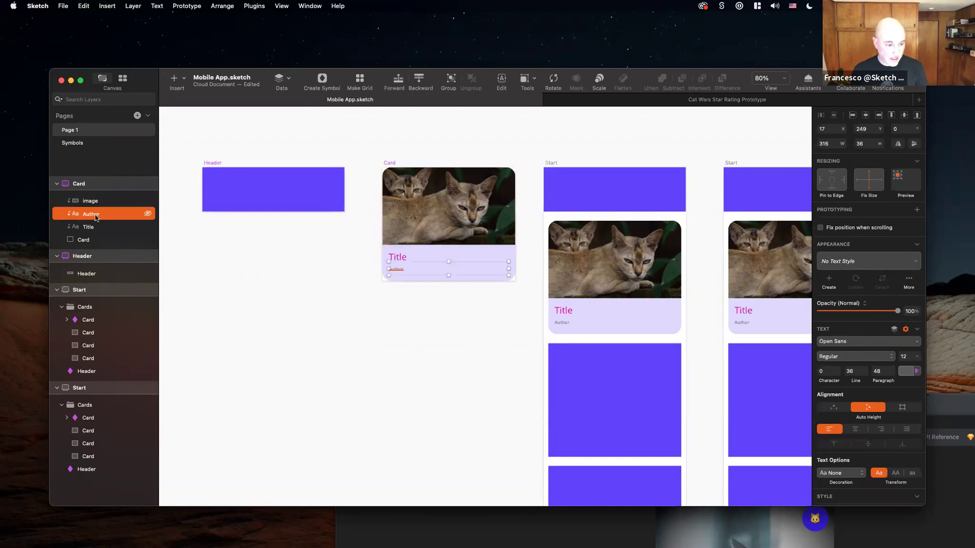
double_click(92, 214)
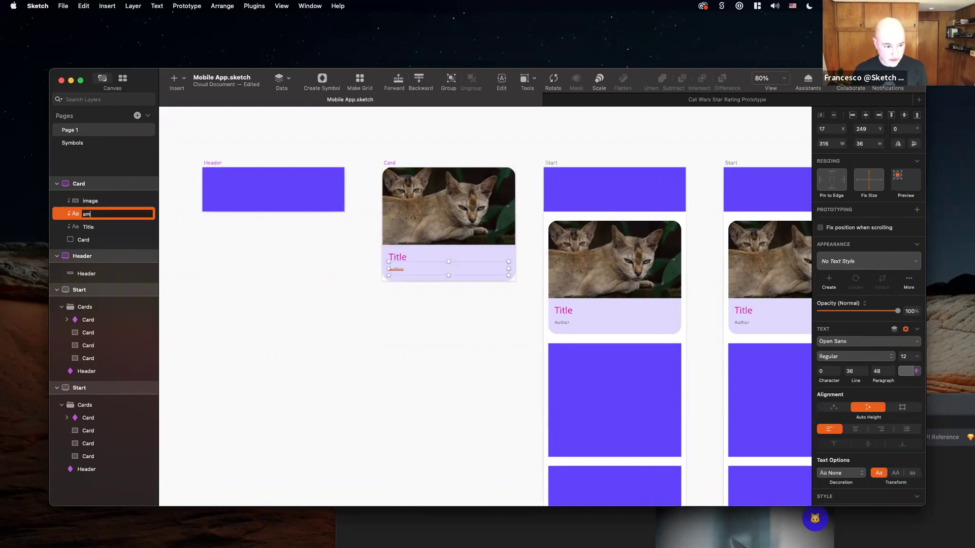
text(name)
key(Return)
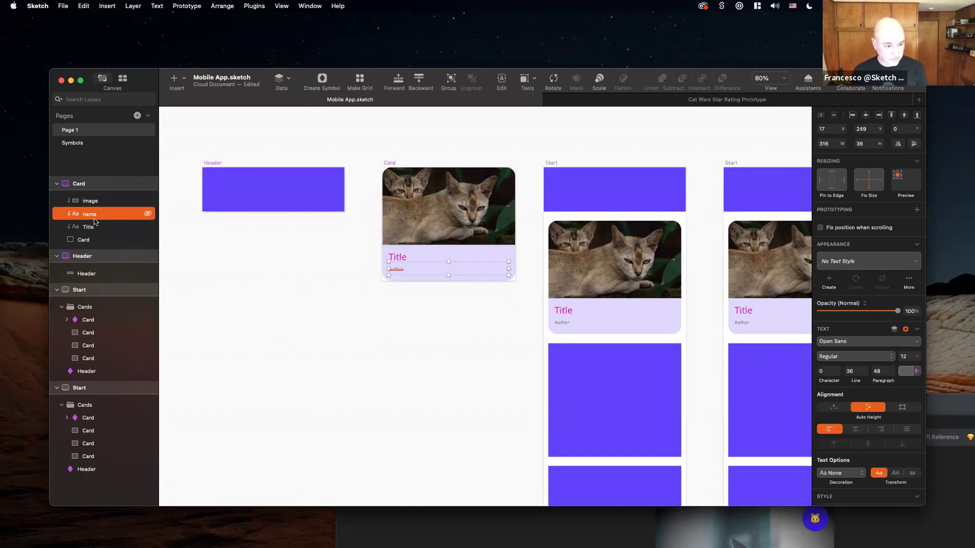
click(93, 226)
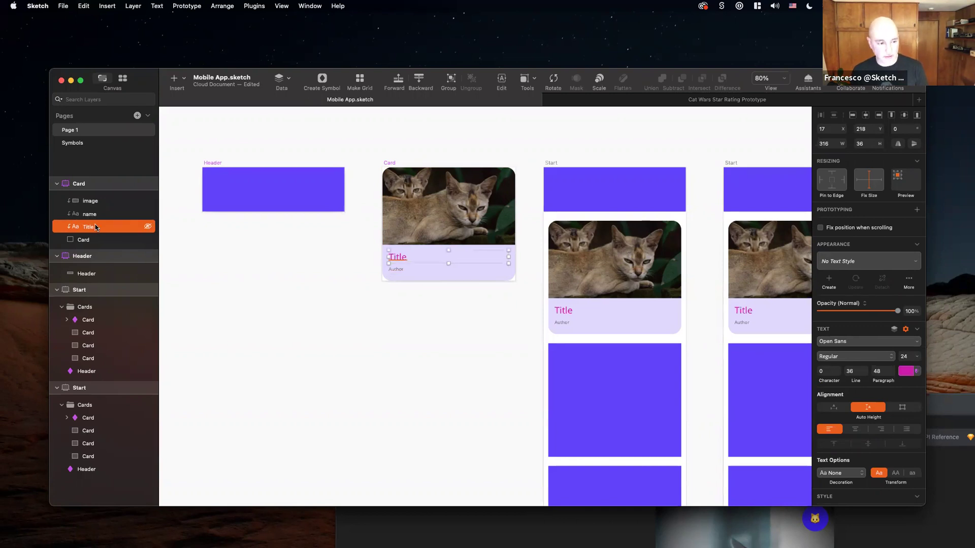
click(94, 240)
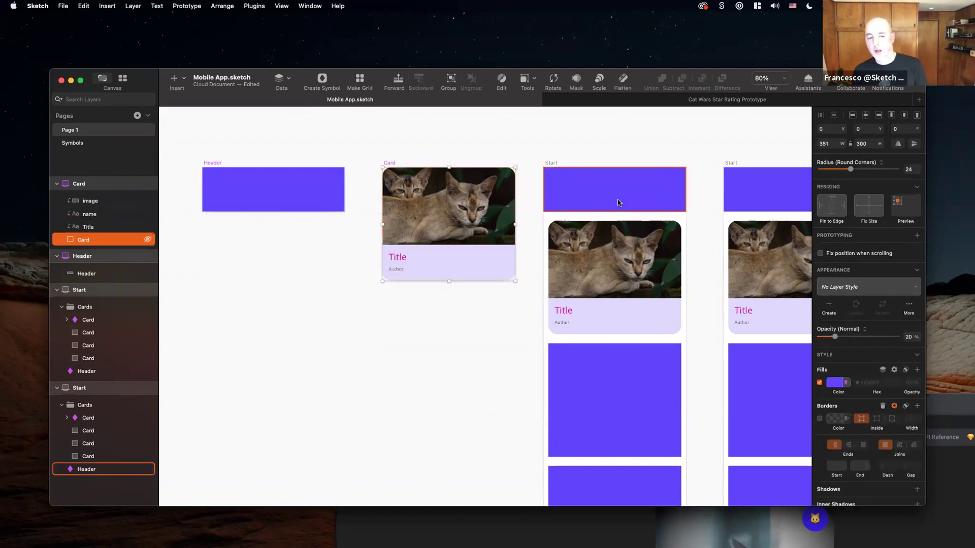
Replace the three plain Card rectangles in the Start artboard beside the Card source with the document's Card symbol.
scroll(617, 199, down, 3)
scroll(565, 279, down, 3)
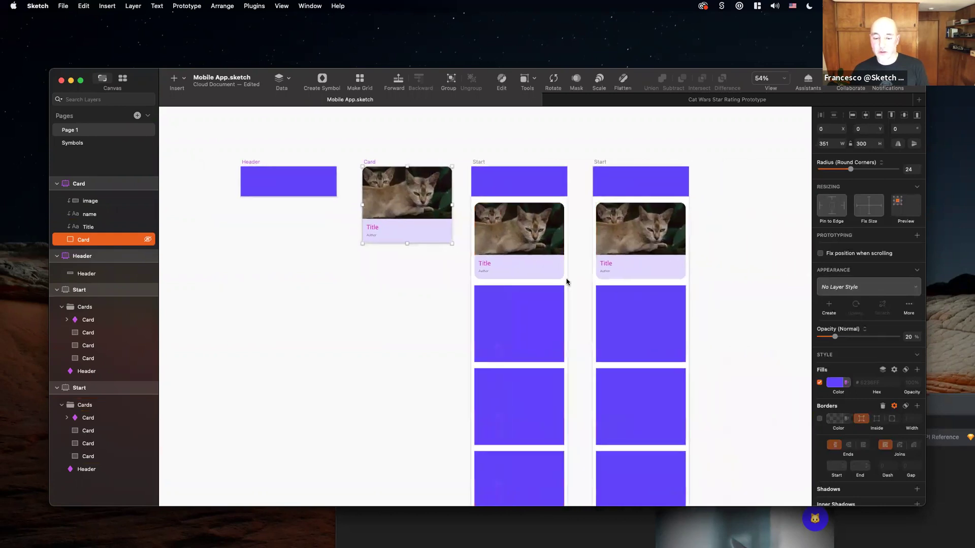
click(525, 285)
shift+click(523, 334)
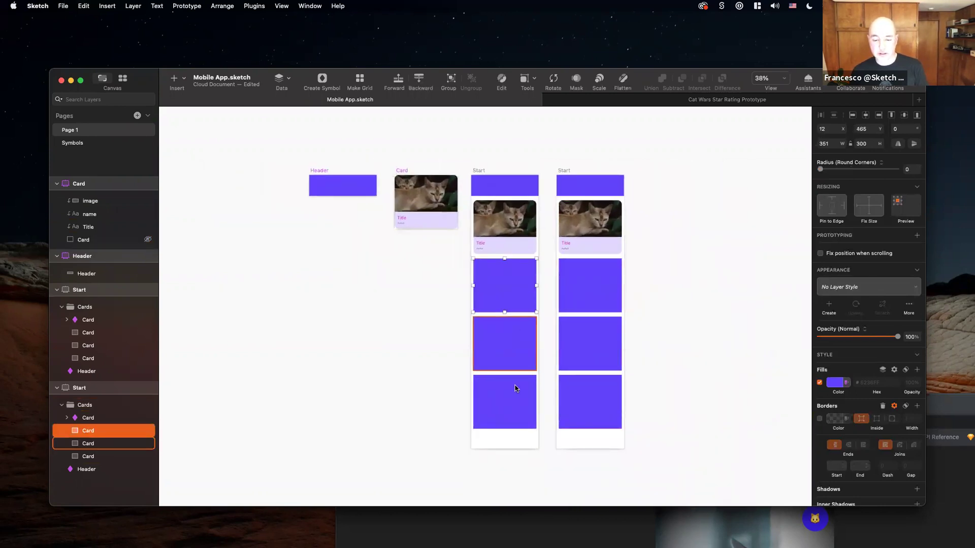
shift+click(516, 390)
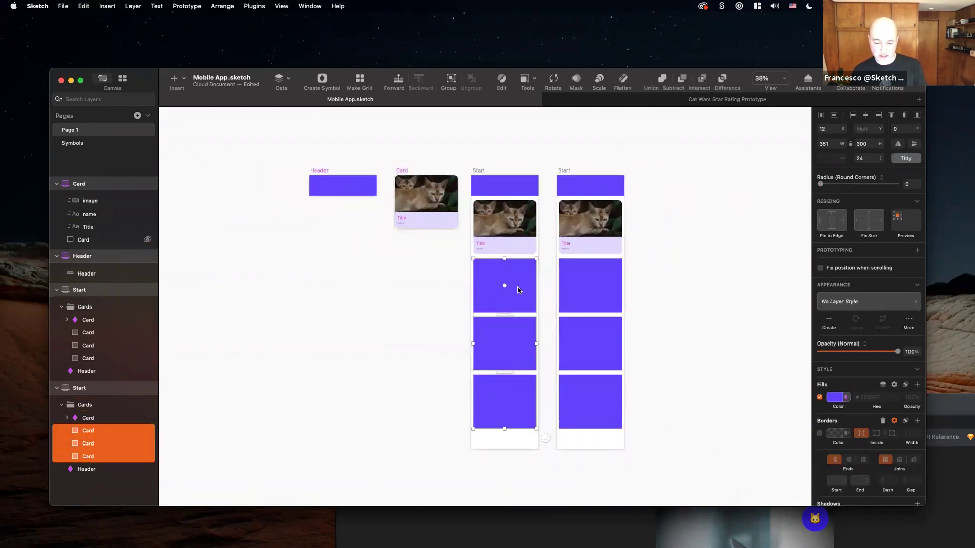
right_click(517, 290)
mouse_move(590, 116)
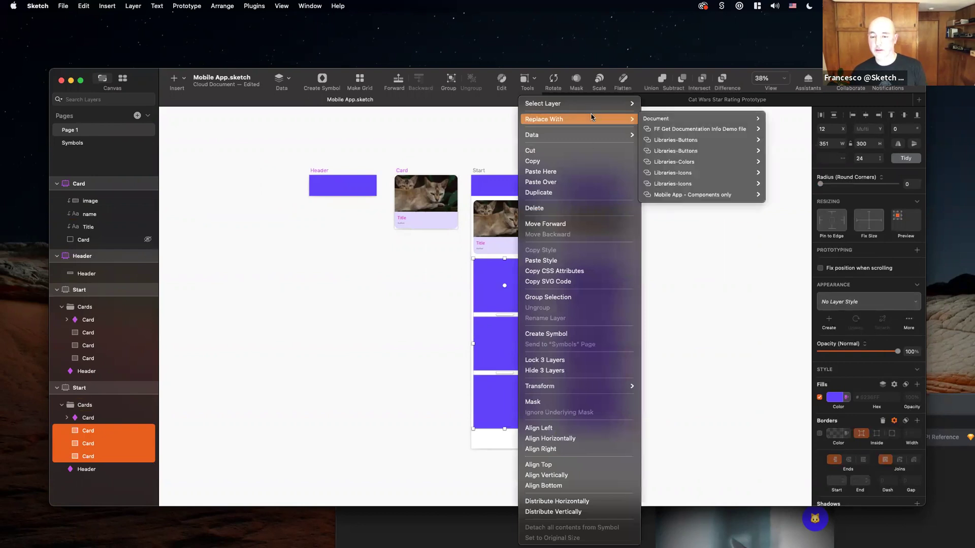
mouse_move(694, 118)
click(787, 121)
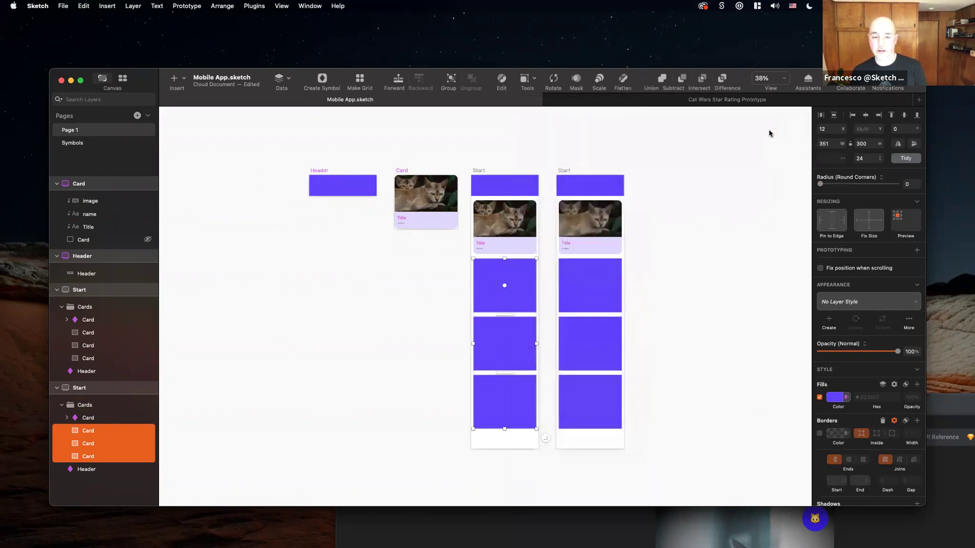
Select the Title text in the Card symbol source, undoing any slight shift of it.
click(404, 219)
scroll(404, 220, up, 5)
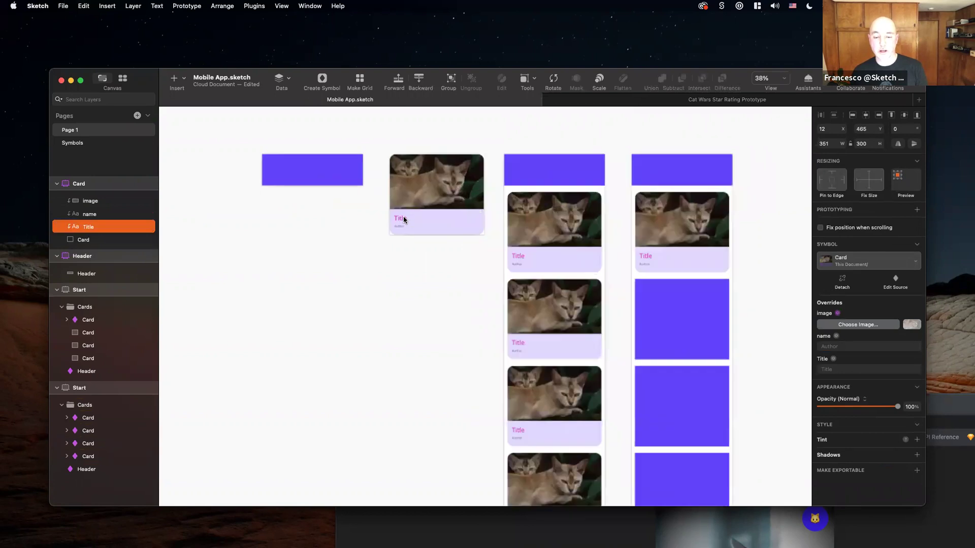
mouse_move(361, 233)
mouse_down()
mouse_move(424, 233)
mouse_move(369, 232)
mouse_up()
key(super+z)
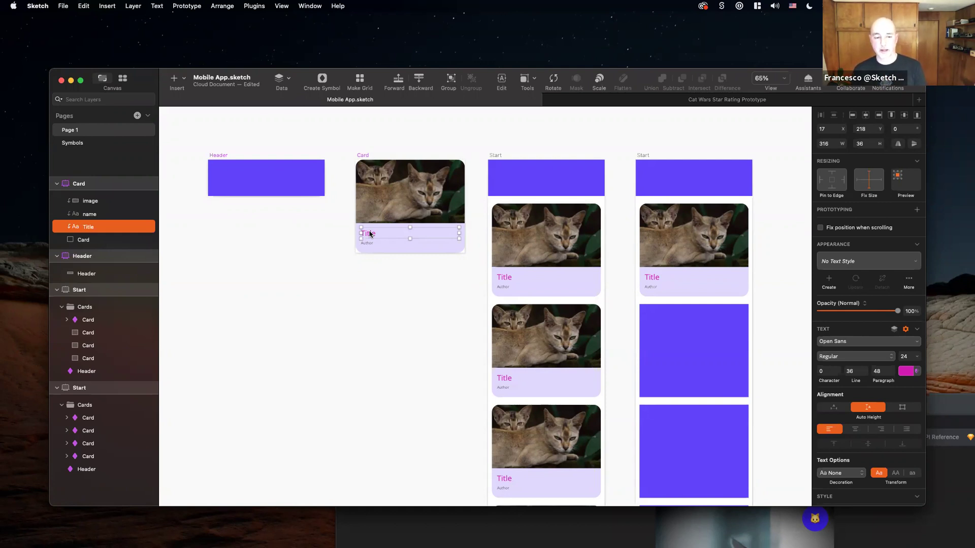
Fill the rectangle in the Header symbol source with the Primary color variable and save its look as the layer style "Header Style".
click(548, 176)
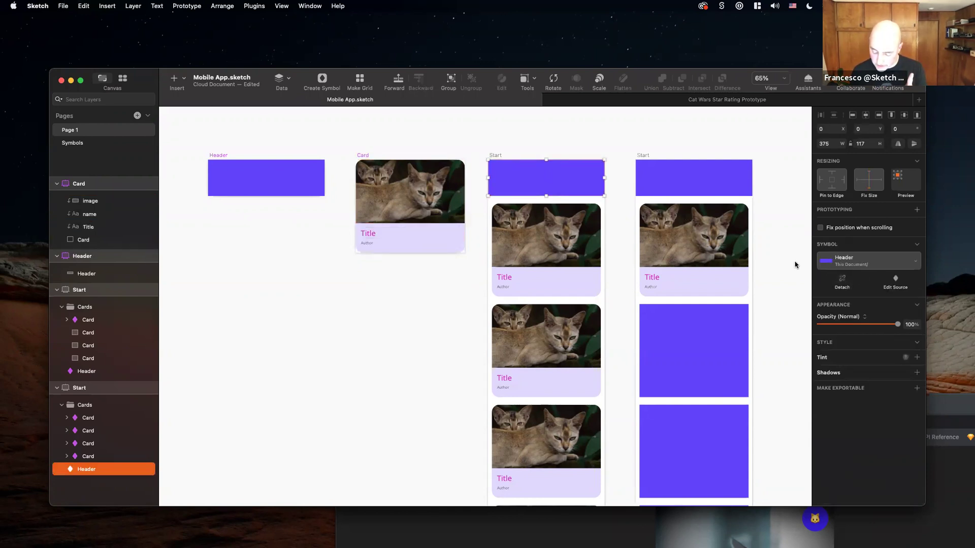
key(Return)
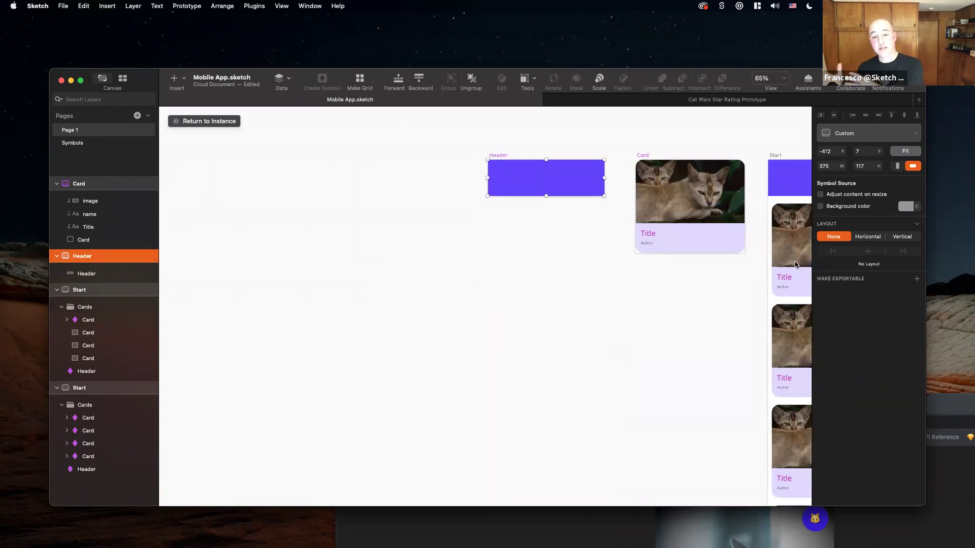
scroll(576, 216, up, 5)
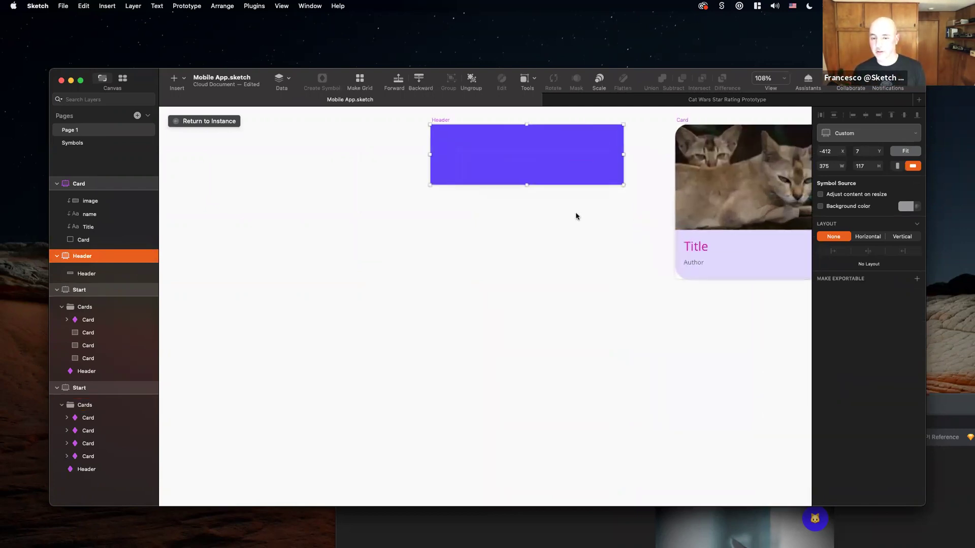
click(555, 211)
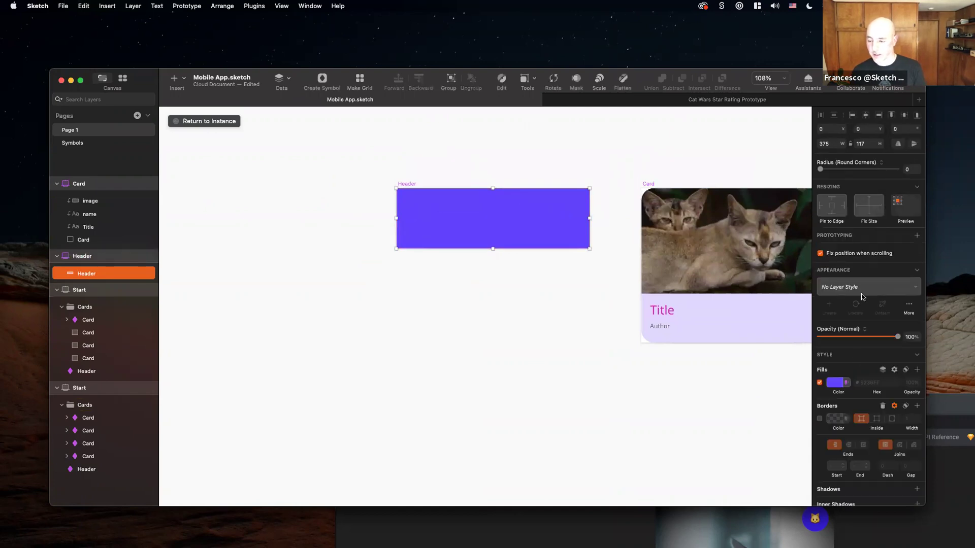
click(846, 382)
click(872, 440)
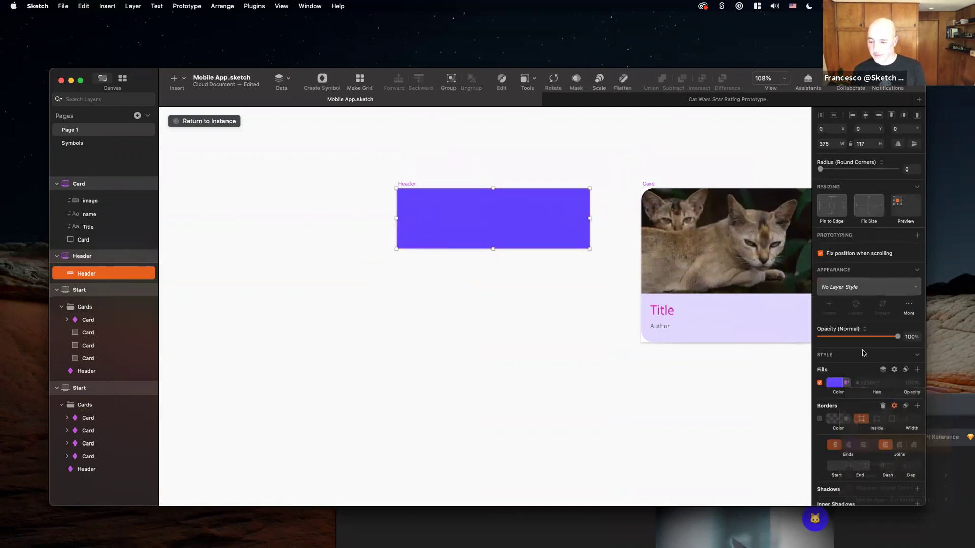
click(832, 314)
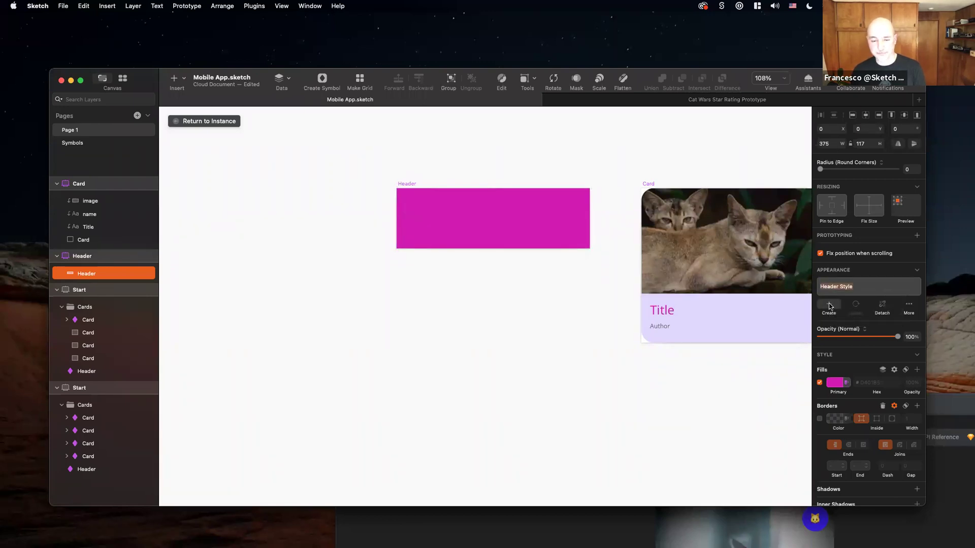
key(Return)
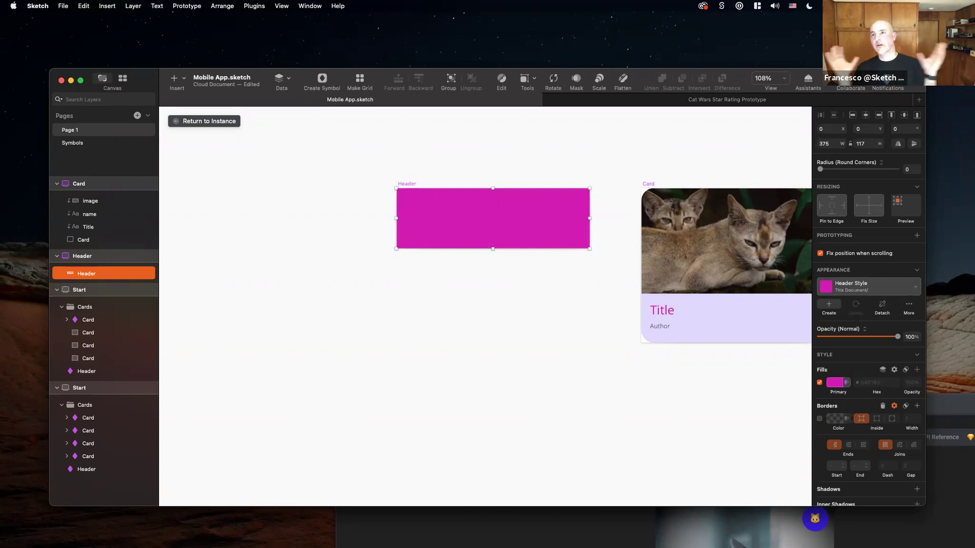
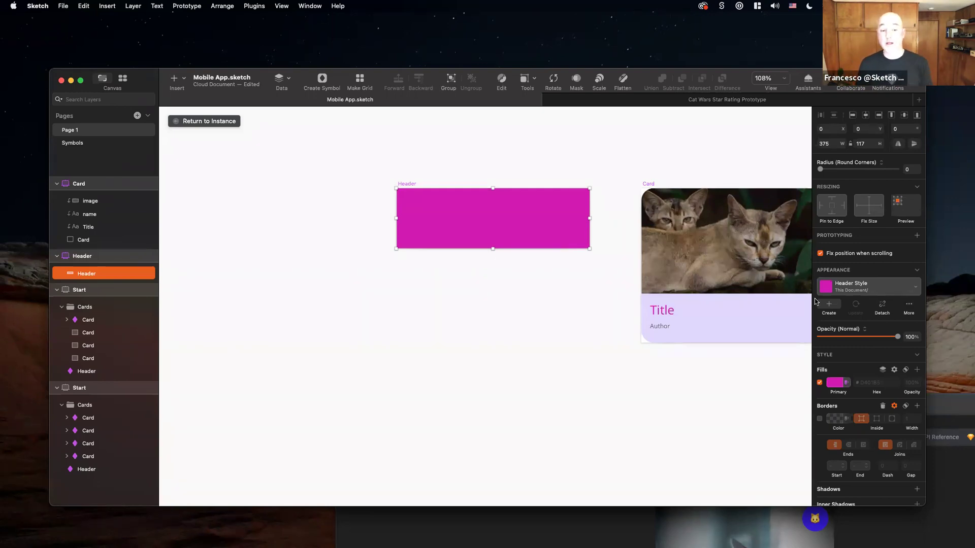
Draw two squares of 59 by 59 in the Header symbol source, one near each end of the bar.
scroll(480, 176, down, 3)
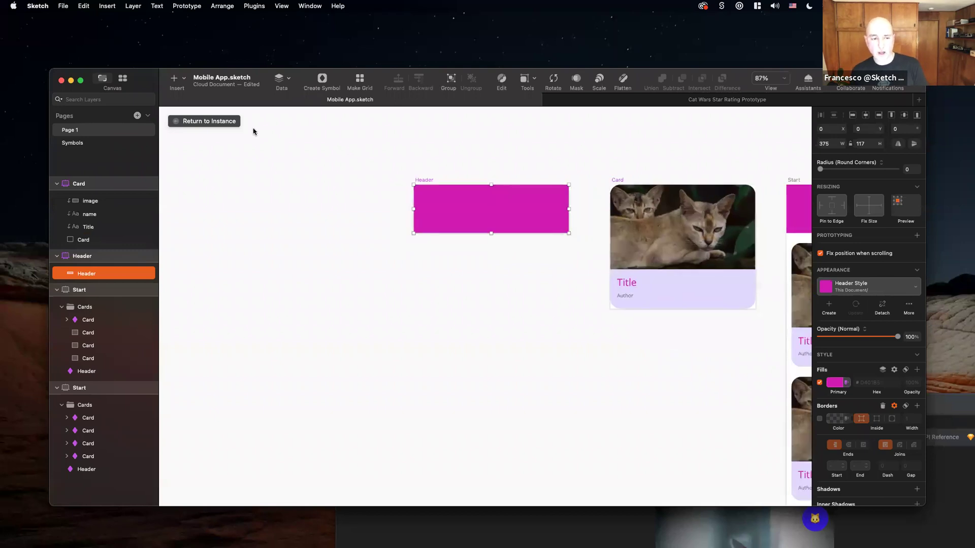
scroll(375, 171, right, 4)
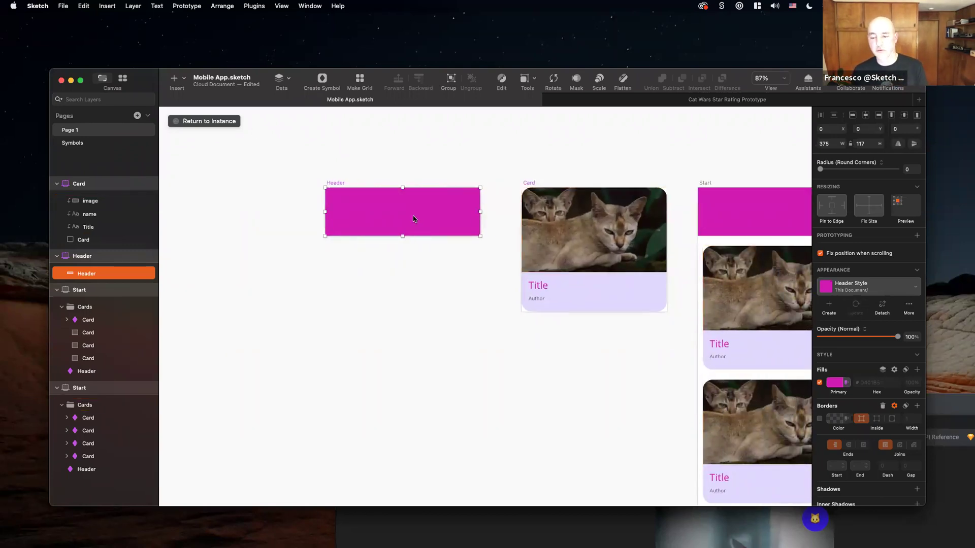
scroll(413, 219, right, 2)
scroll(413, 218, down, 3)
scroll(413, 218, right, 2)
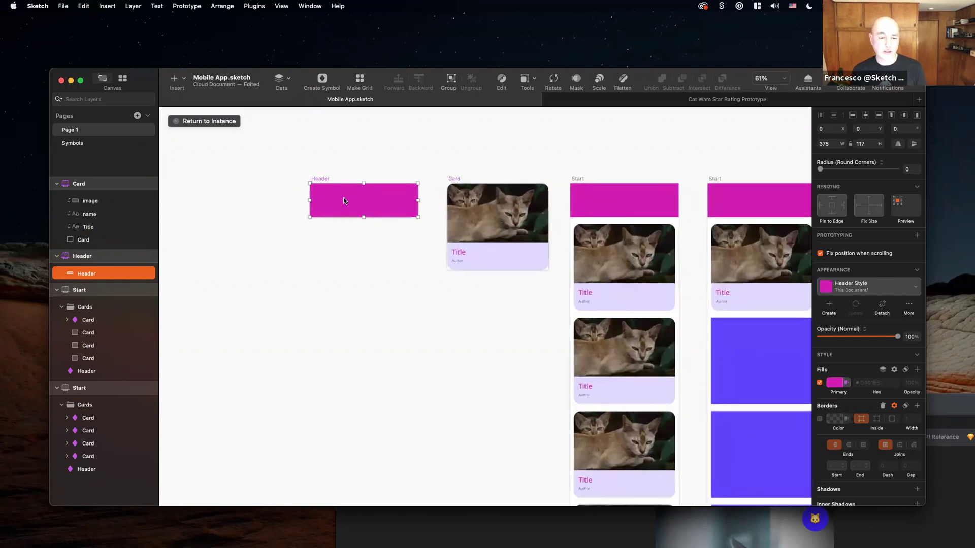
scroll(431, 261, right, 5)
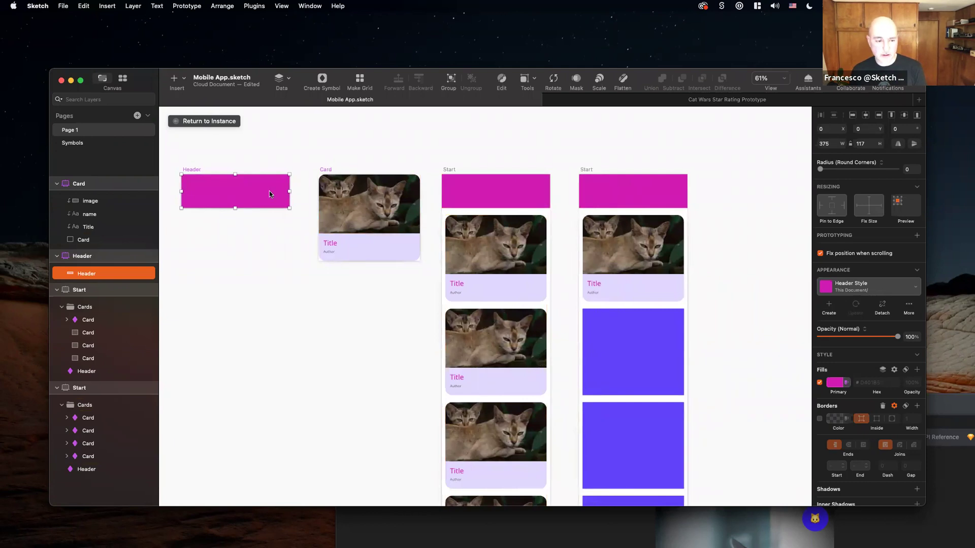
scroll(269, 191, left, 3)
key(r)
drag(247, 175, 341, 195)
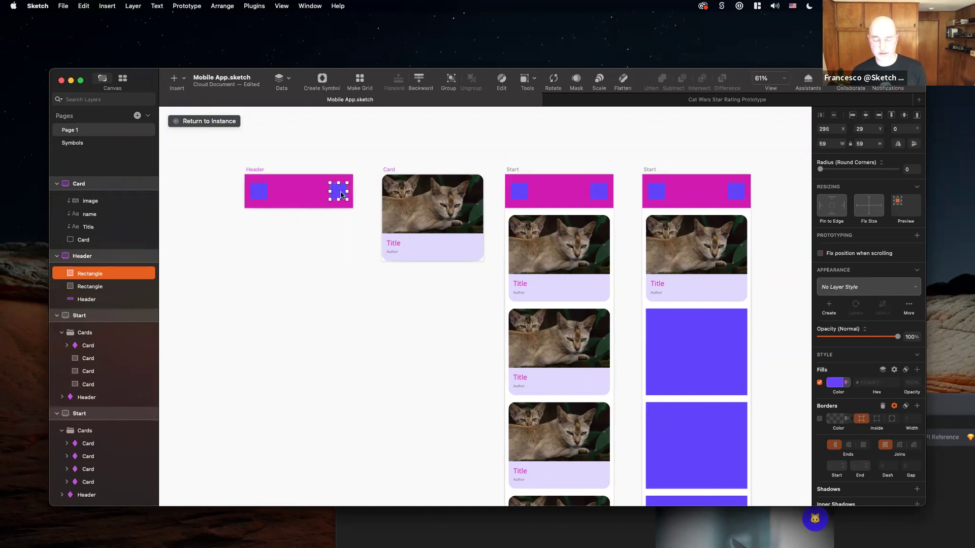
Switch to the SF Symbols app and place its window so the Header symbol source remains visible.
key(super+space)
text(sf)
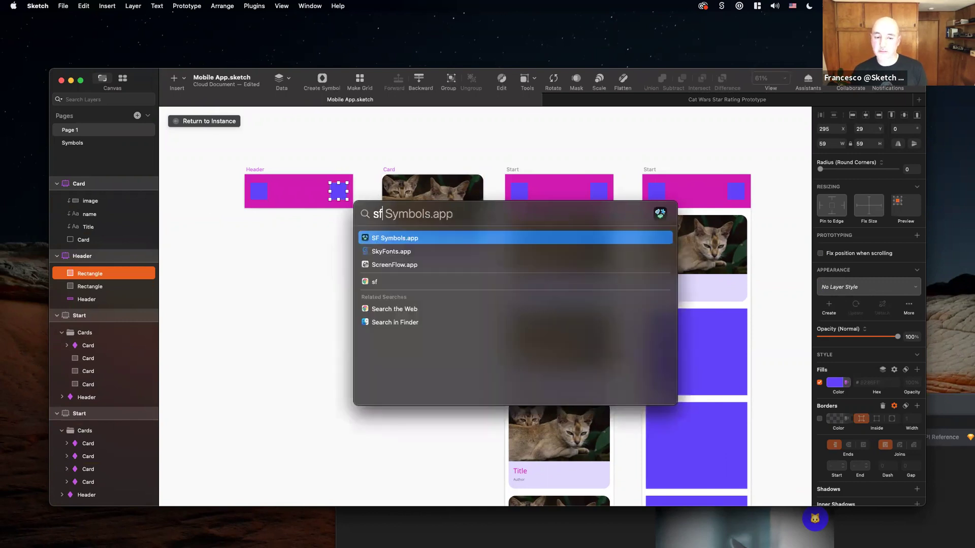
key(Return)
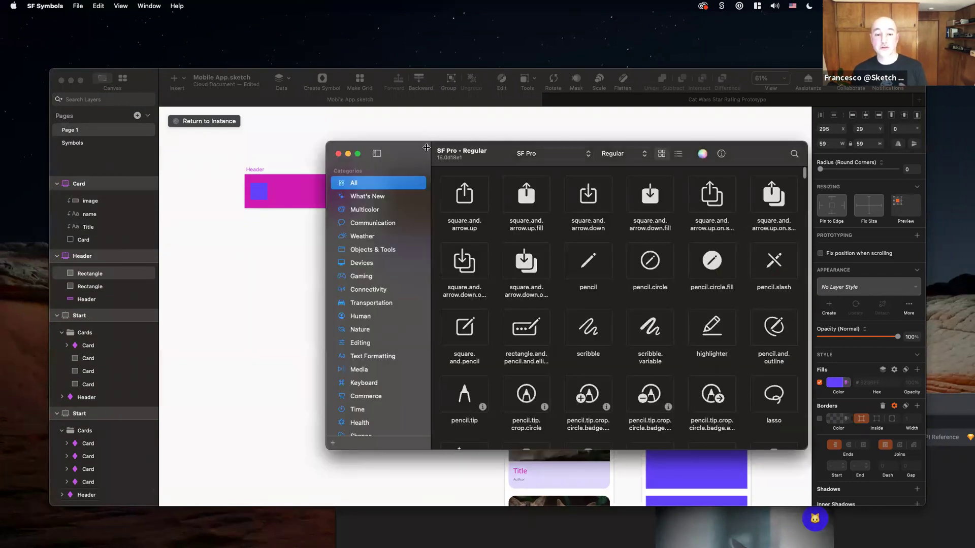
drag(409, 148, 580, 129)
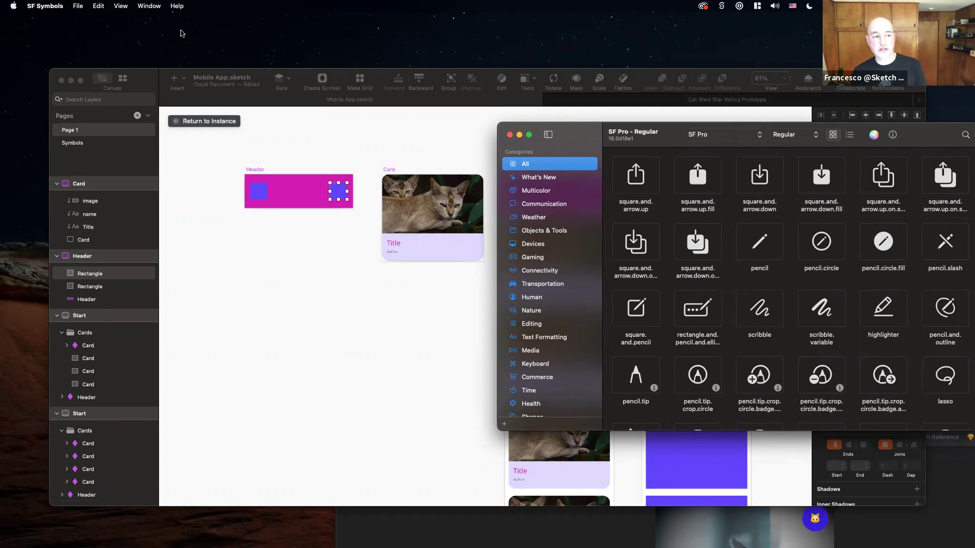
scroll(777, 194, down, 3)
scroll(777, 194, up, 3)
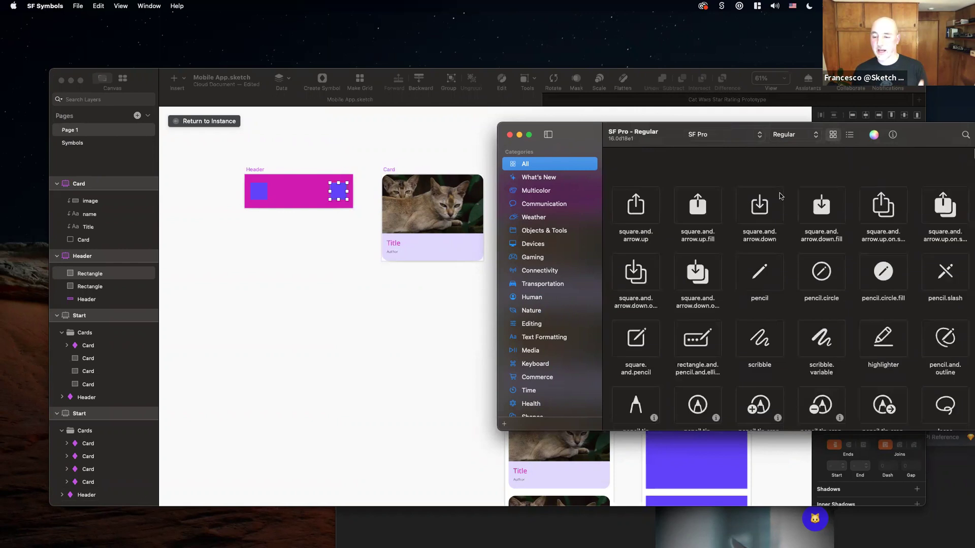
Search the symbol library for "clo" and "x", clear the search and browse all symbols for a suitable header icon.
click(966, 135)
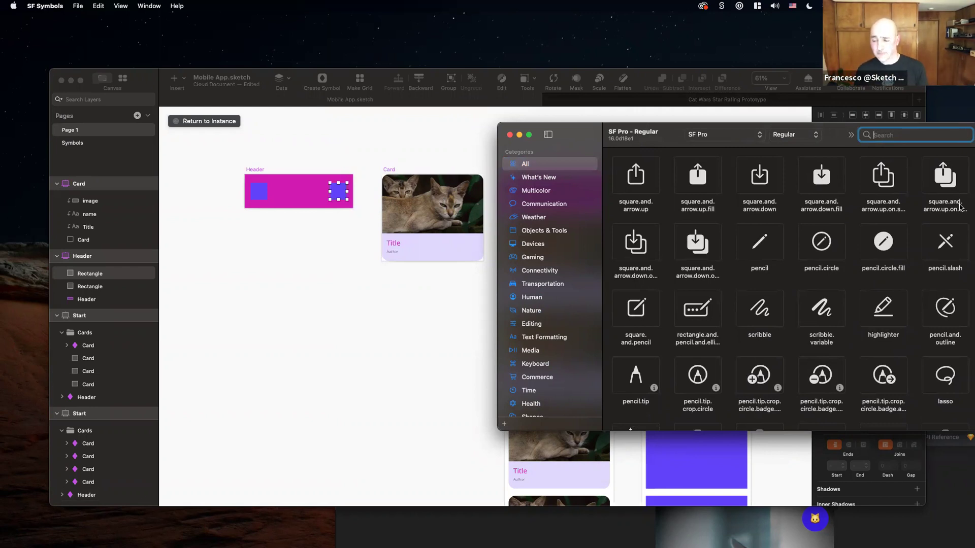
text(clo)
key(BackSpace)
key(BackSpace)
key(BackSpace)
text(x)
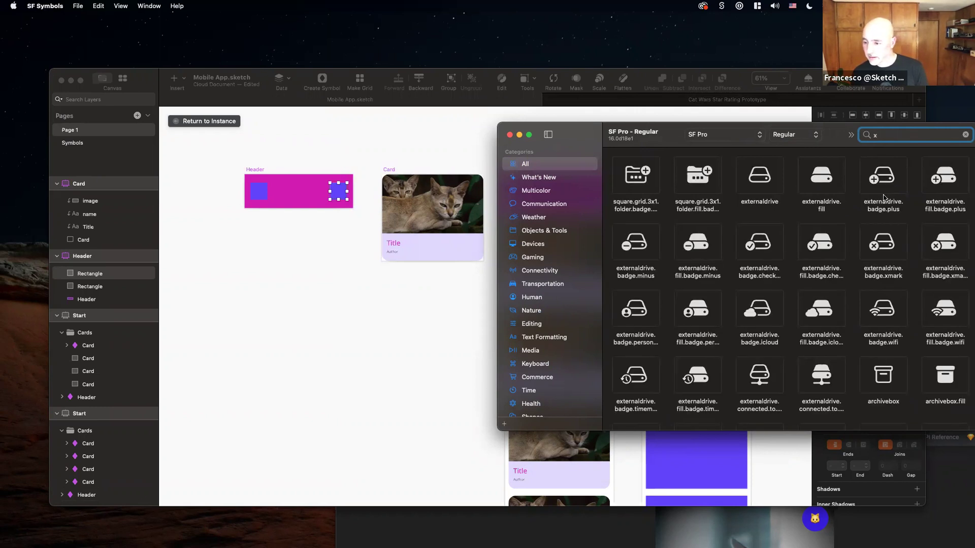
double_click(875, 135)
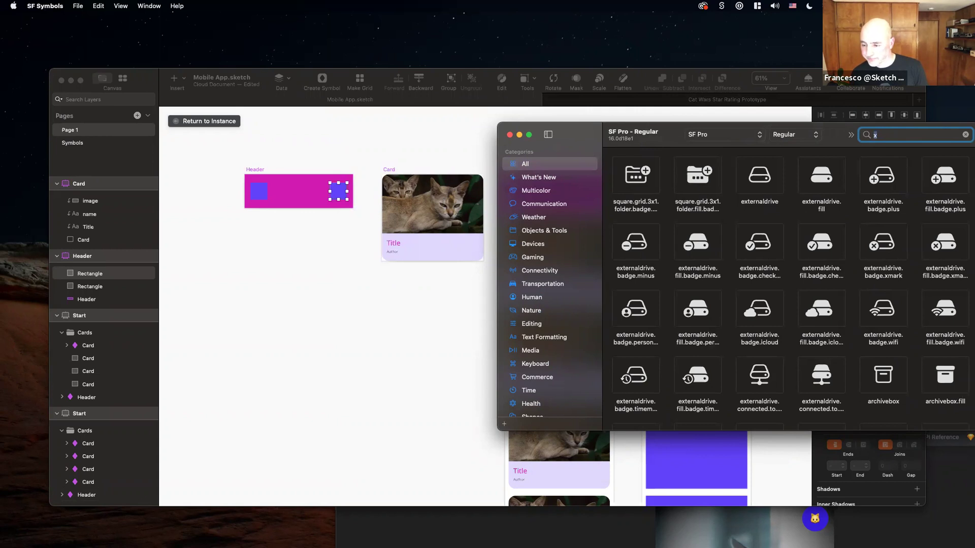
key(BackSpace)
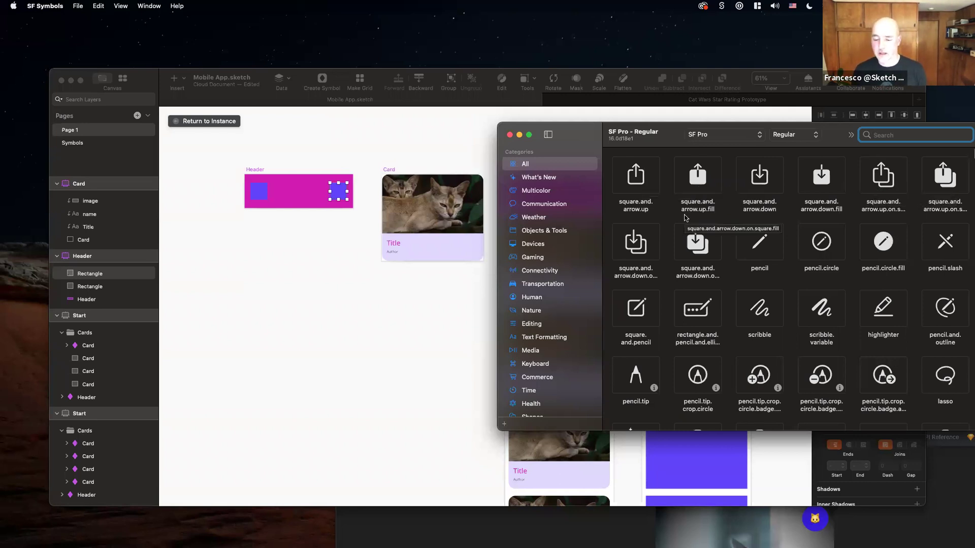
scroll(685, 218, down, 5)
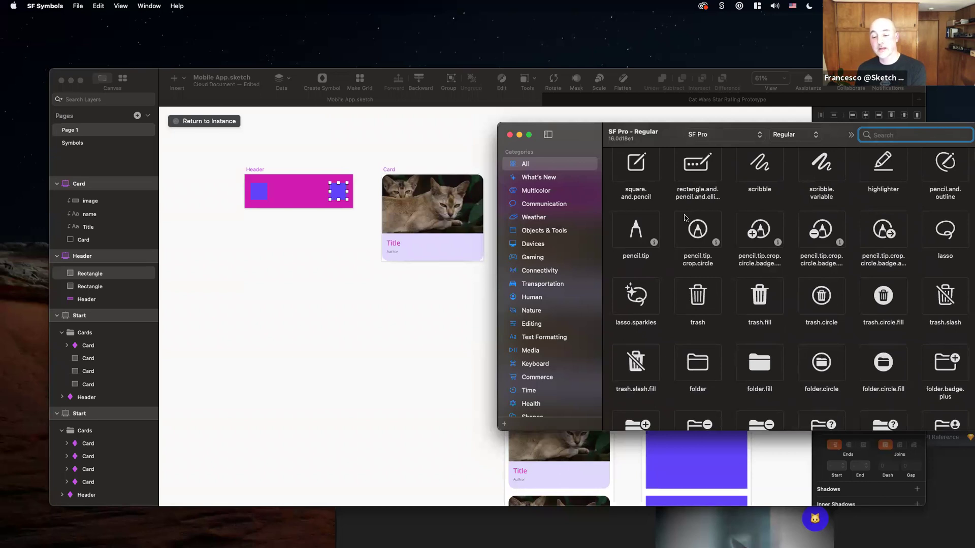
scroll(632, 213, down, 5)
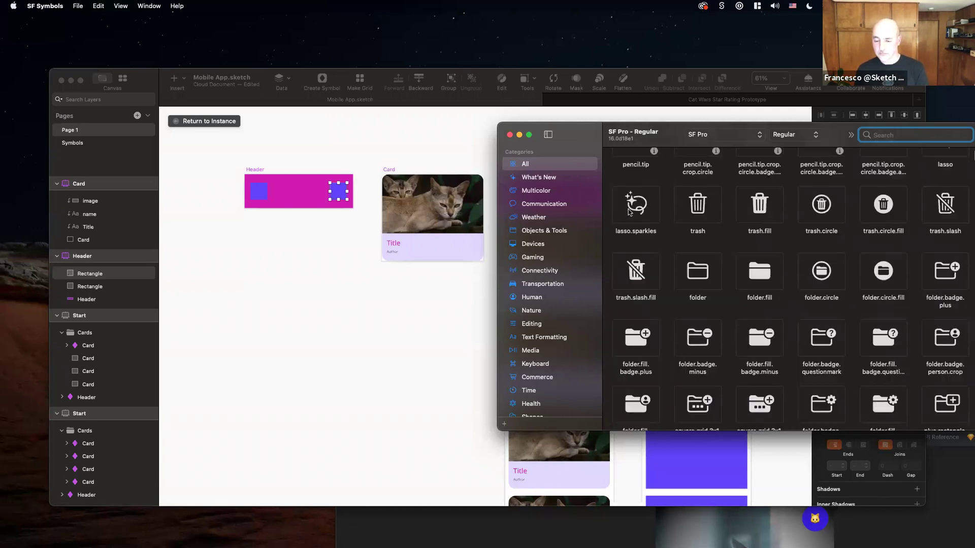
scroll(711, 228, up, 10)
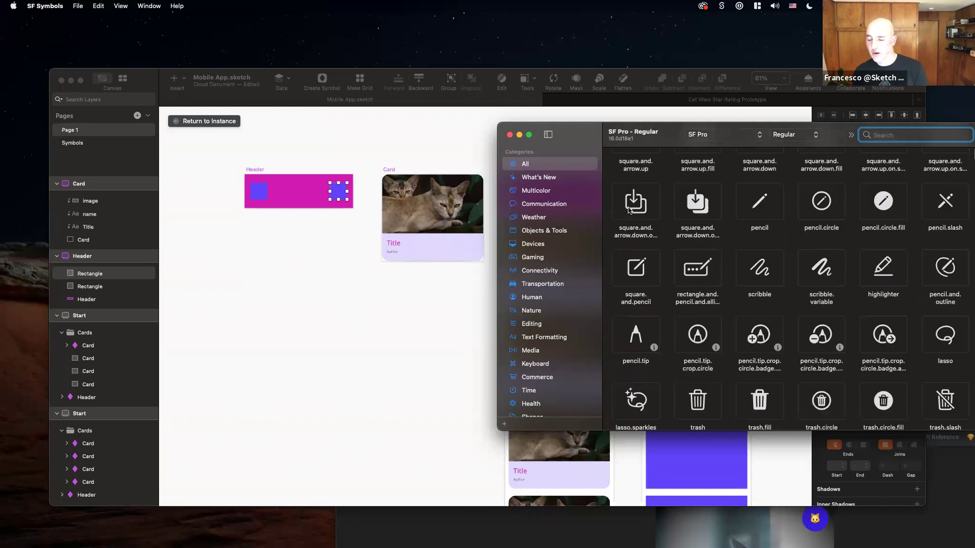
Search the symbols for "menu" and place the contextual menu with cursor symbol in the Header source, beside the right-hand square.
text(menu)
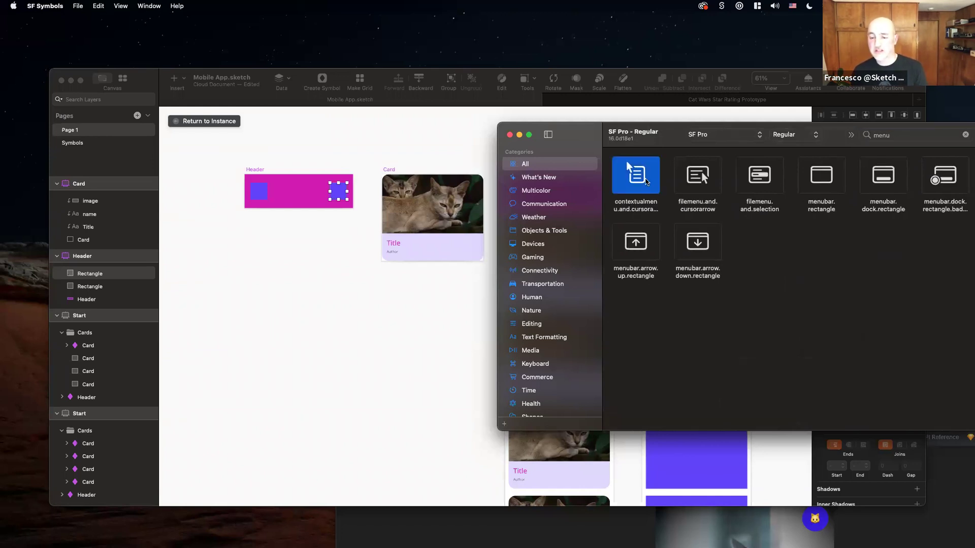
mouse_move(645, 182)
mouse_down()
mouse_move(566, 178)
mouse_move(416, 213)
mouse_move(312, 192)
mouse_move(328, 204)
mouse_up()
scroll(312, 194, up, 5)
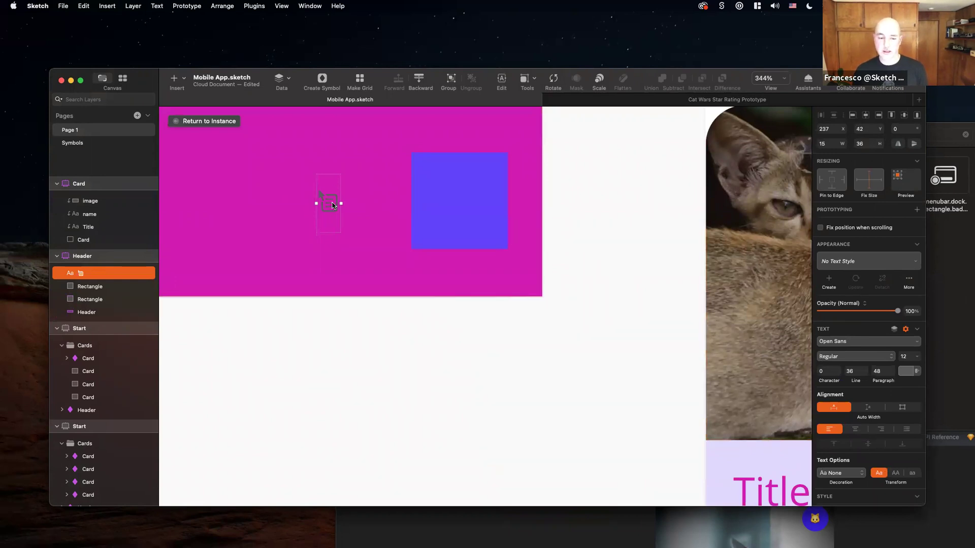
Convert the menu icon's text layer in the Header symbol source to outlines.
double_click(319, 192)
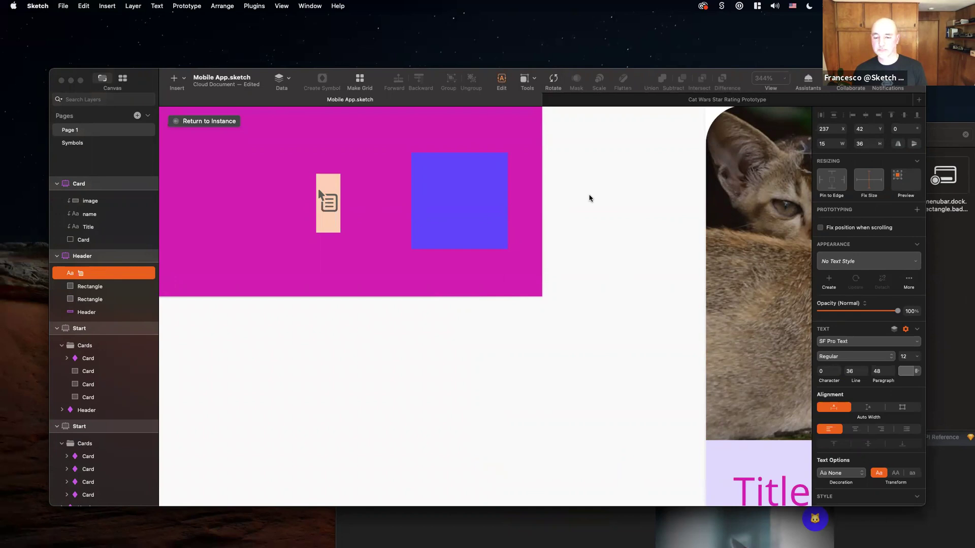
key(Escape)
click(327, 202)
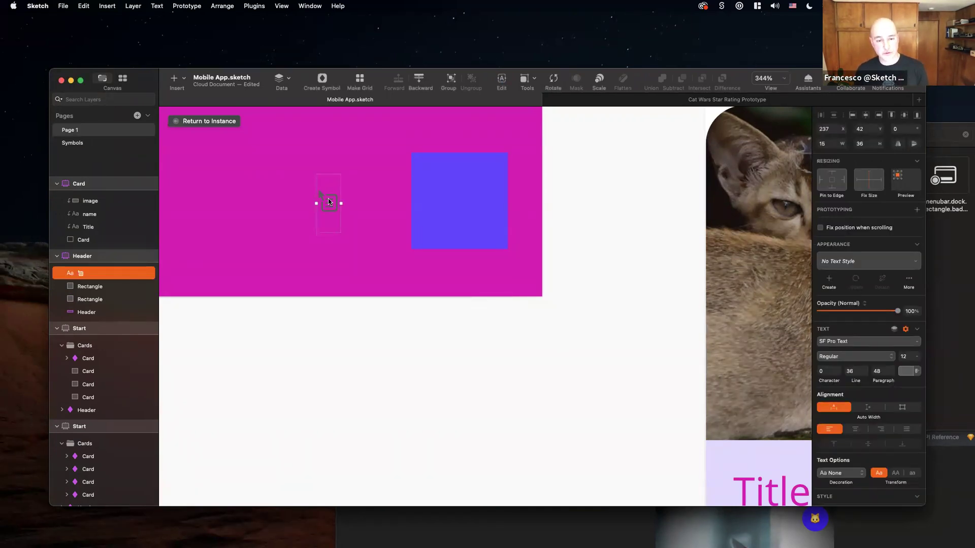
key(alt)
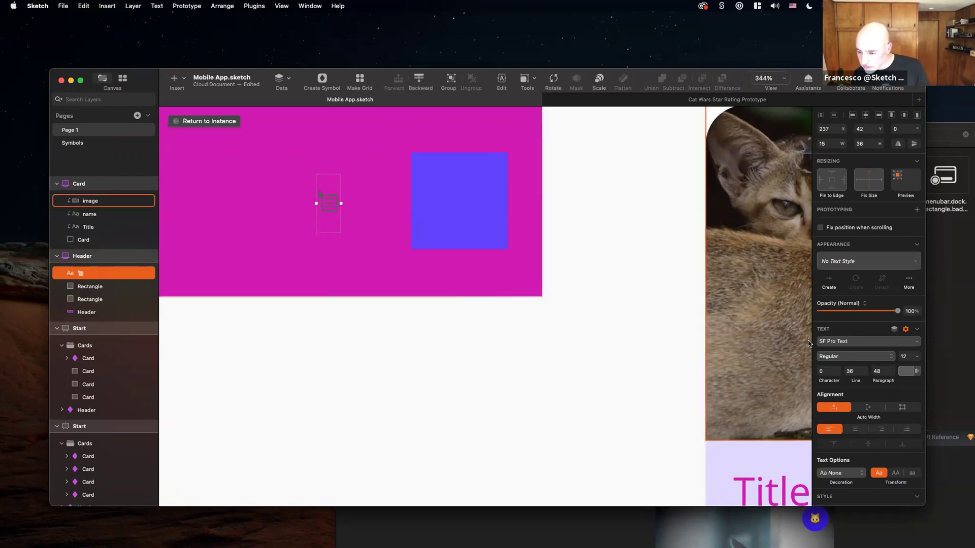
double_click(321, 200)
click(341, 246)
click(328, 205)
right_click(325, 208)
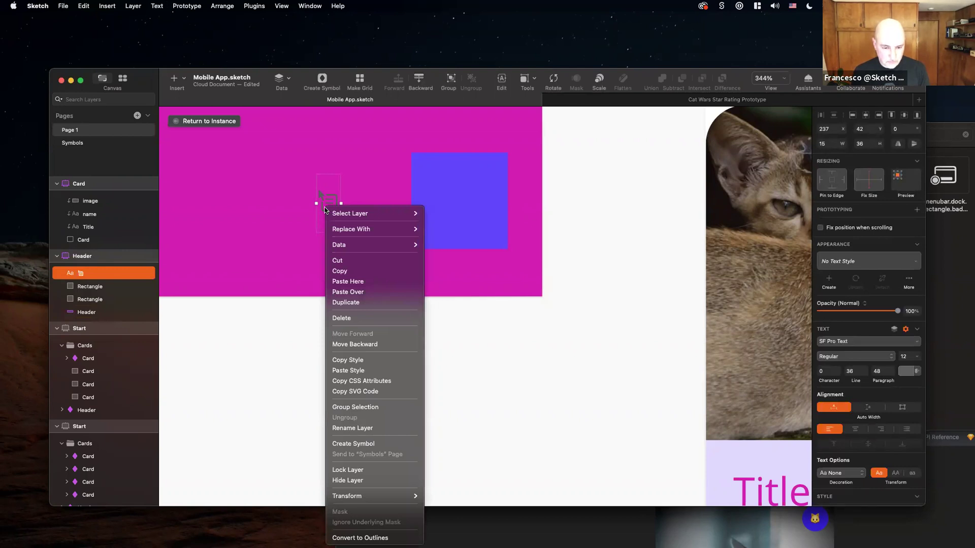
click(382, 539)
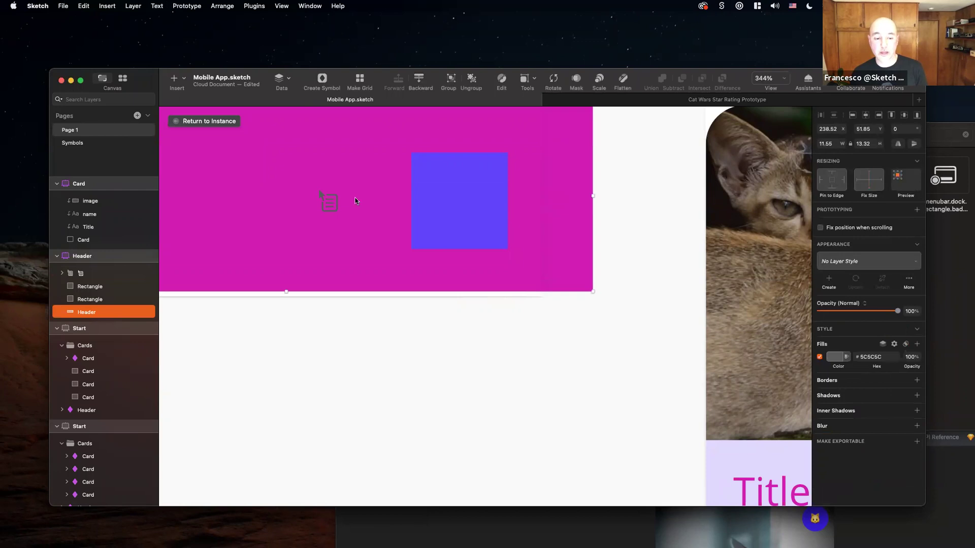
Lock the Header background layer and move the outlined menu icon onto the right-hand blue square.
click(138, 311)
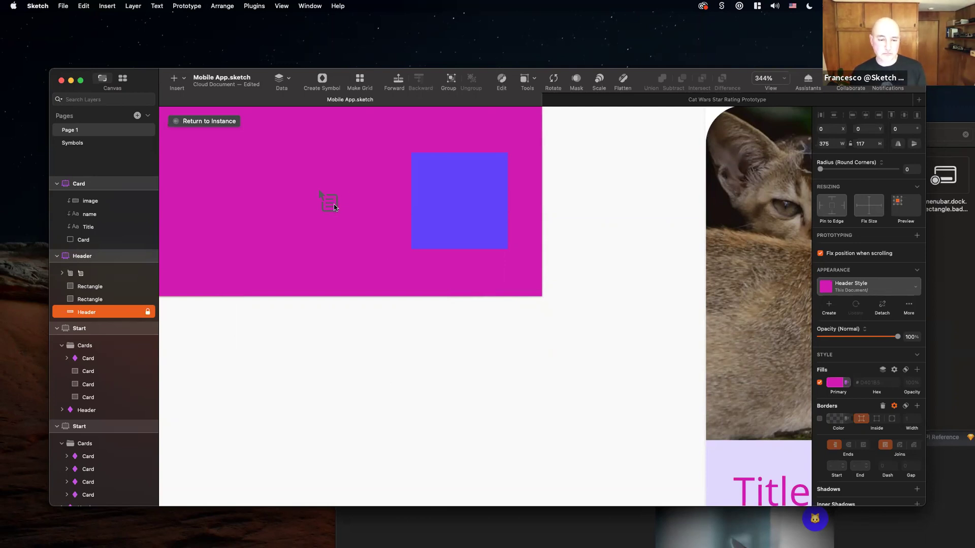
drag(336, 204, 465, 200)
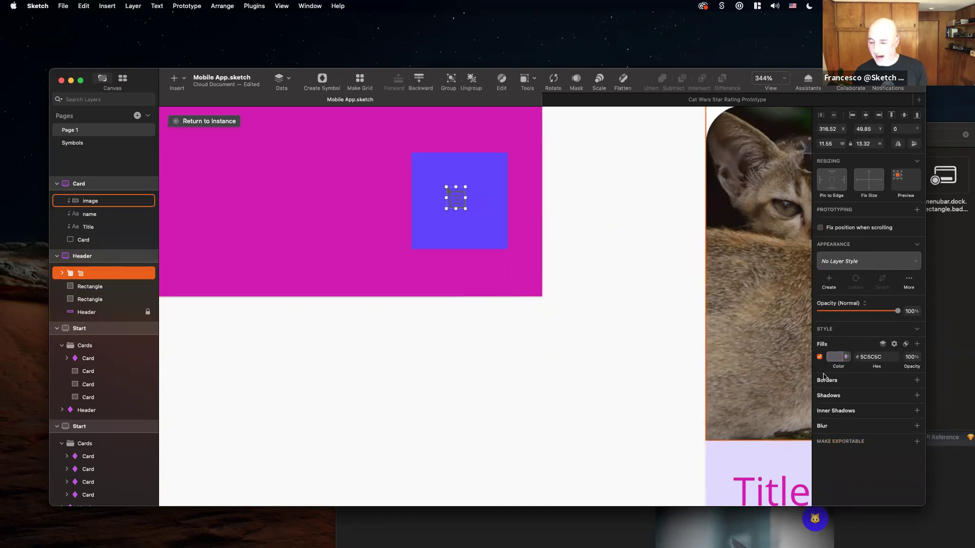
Set the menu icon's fill color to FFFFFF.
click(849, 358)
key(Escape)
click(837, 358)
text(ffffff)
key(Return)
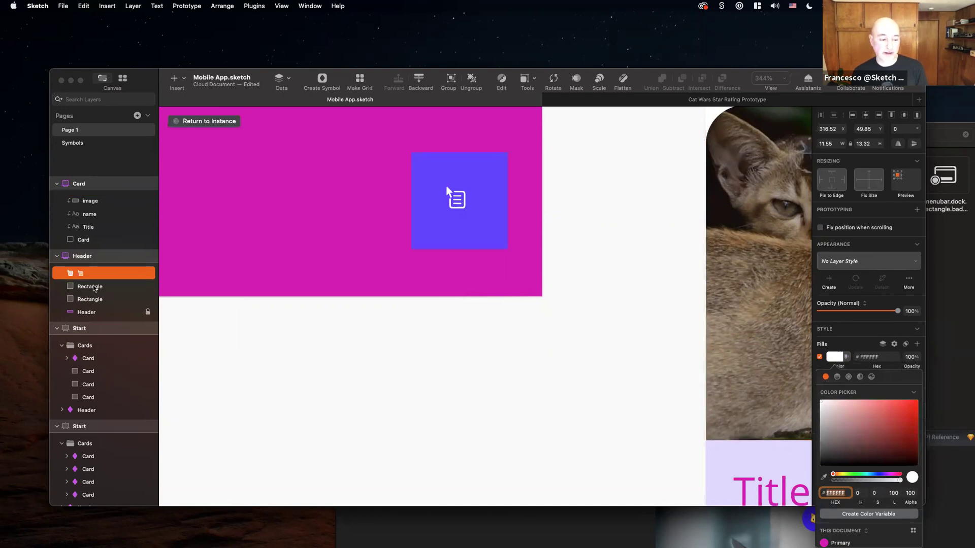
Enlarge the menu icon to about 41 by 49 so it nearly fills the blue square.
drag(466, 210, 488, 236)
drag(446, 188, 421, 157)
drag(488, 192, 487, 194)
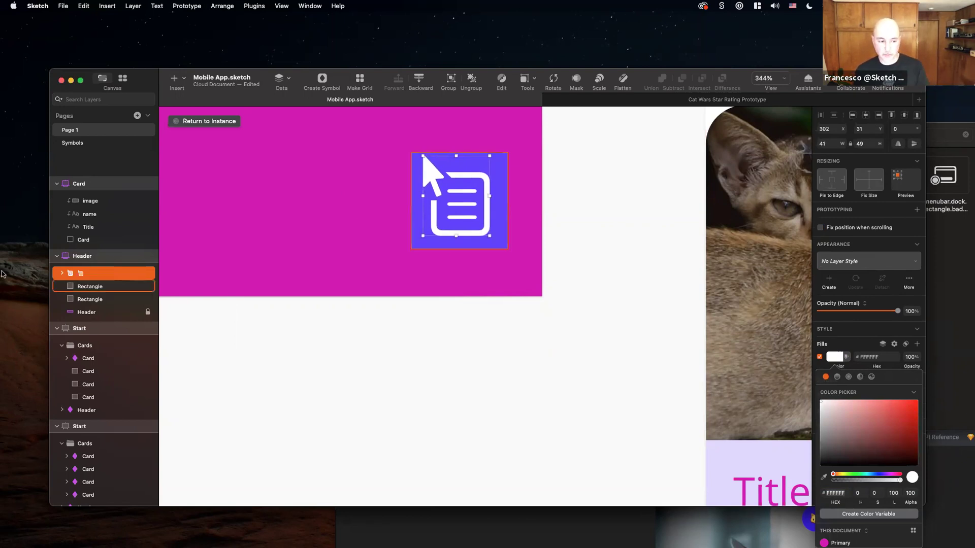
Examine the menu icon's component paths and open its lowest horizontal line for vector editing.
click(61, 274)
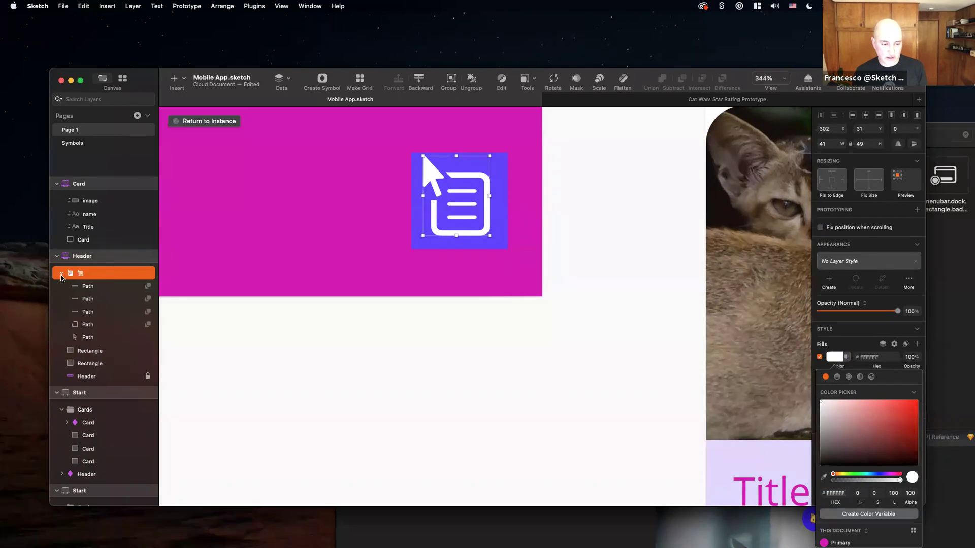
click(61, 274)
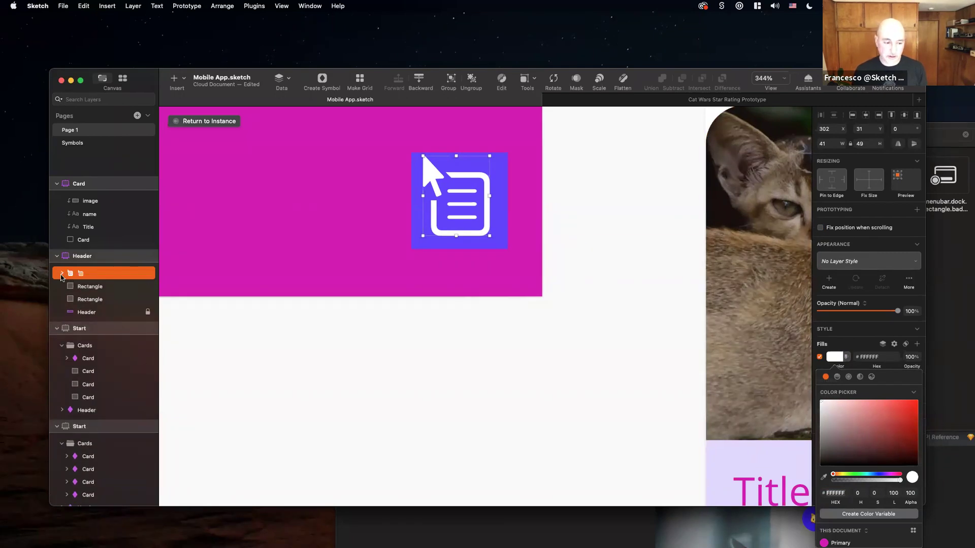
key(Return)
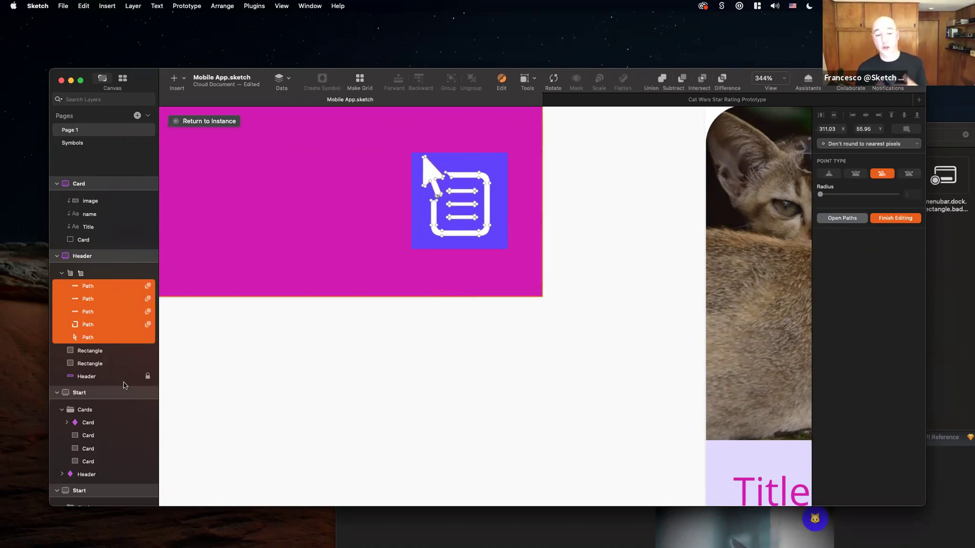
click(112, 286)
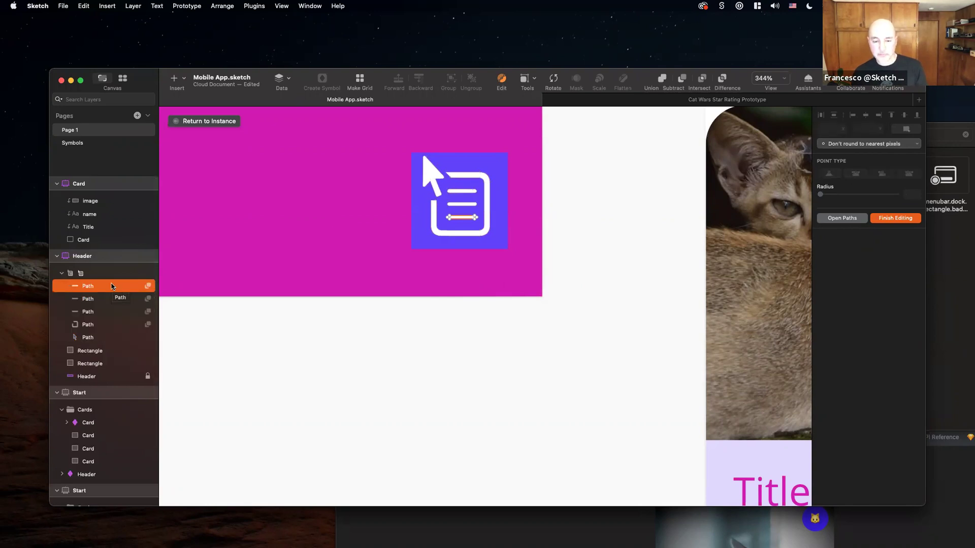
Step through the anchor points of the icon's lowest line, then leave vector editing with the whole menu icon selected.
key(Tab)
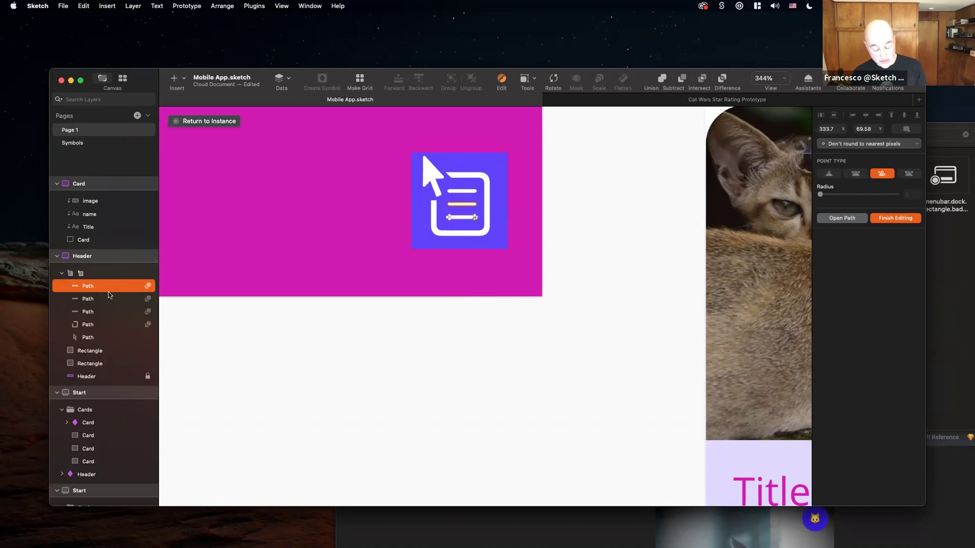
key(Tab)
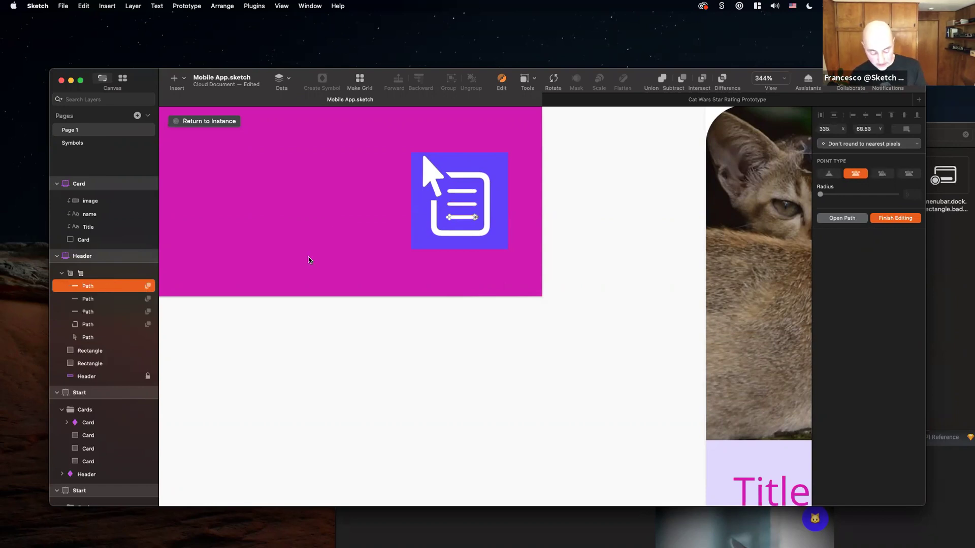
key(Tab)
scroll(461, 196, up, 5)
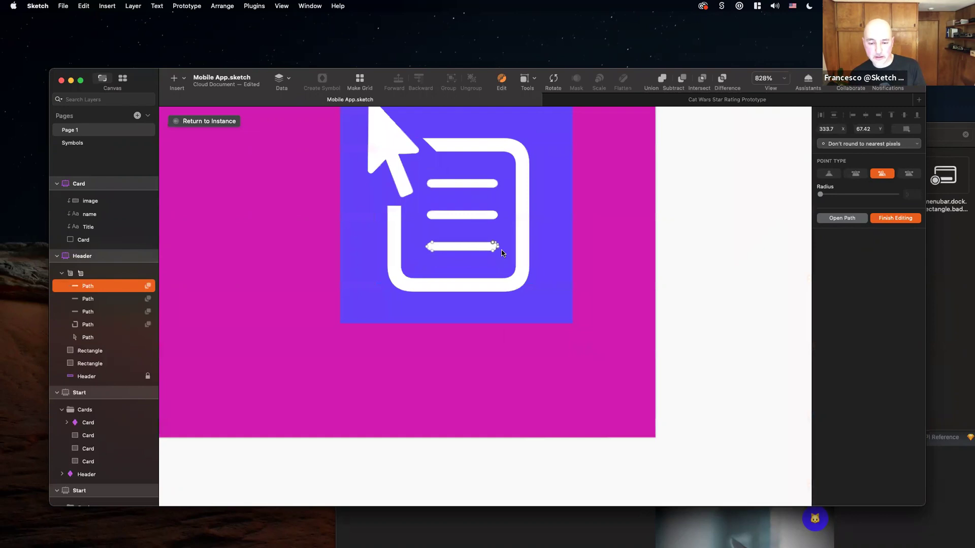
key(Tab)
key(Tab)
key(Tab)
key(Tab)
key(Tab)
key(Tab)
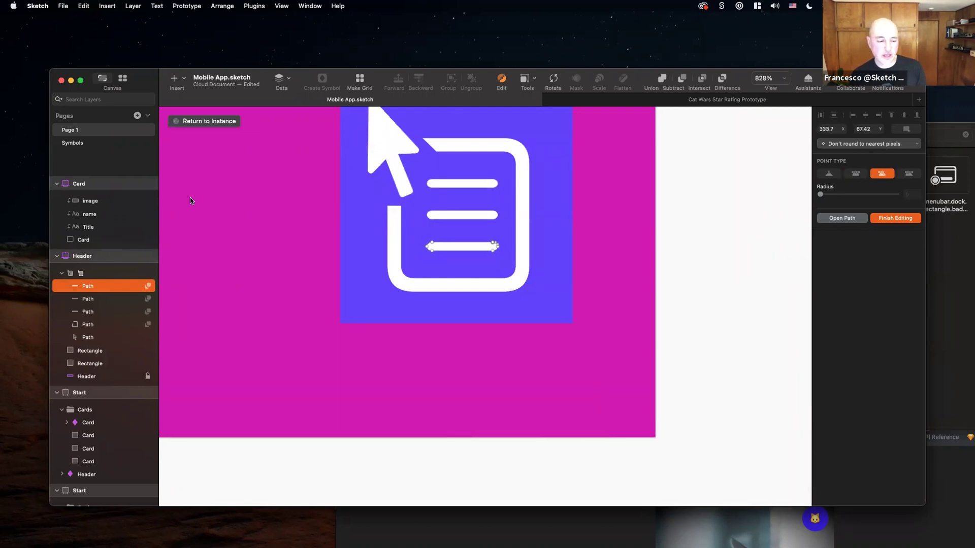
click(98, 274)
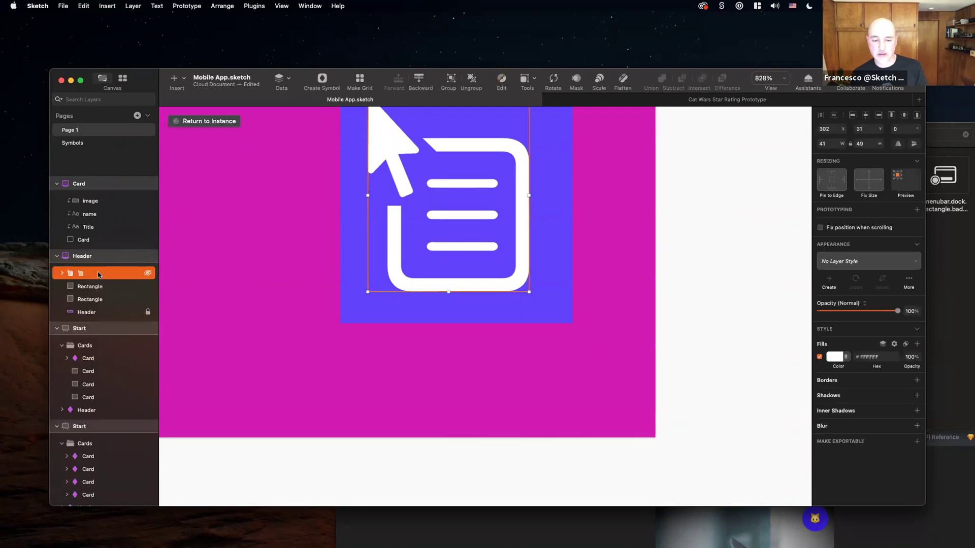
Select the rounded frame path and the arrow path together inside the menu icon.
key(Down)
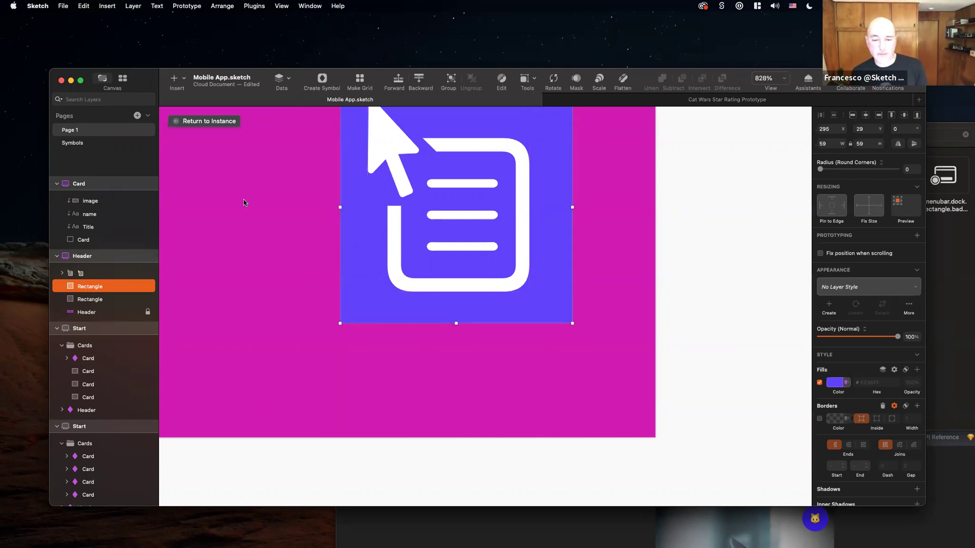
click(81, 274)
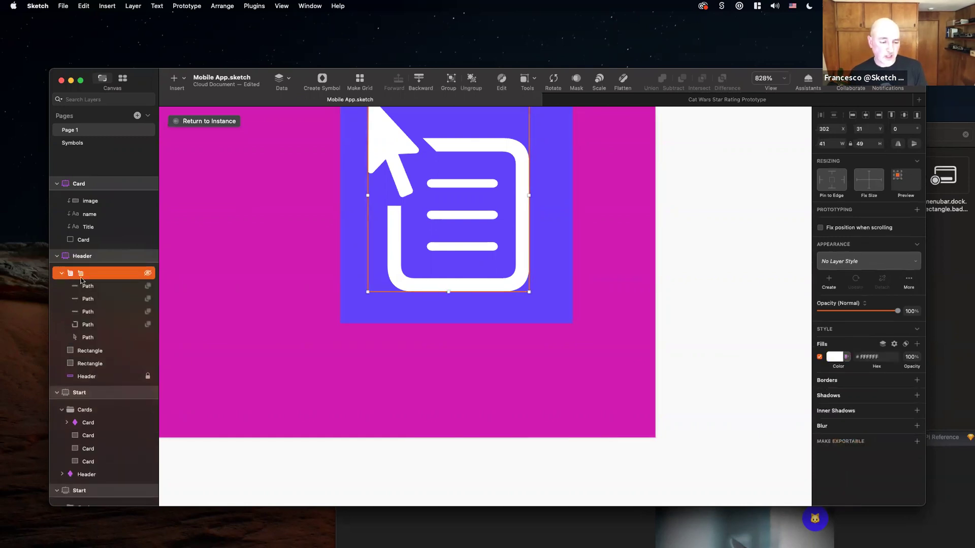
click(96, 325)
shift+click(99, 337)
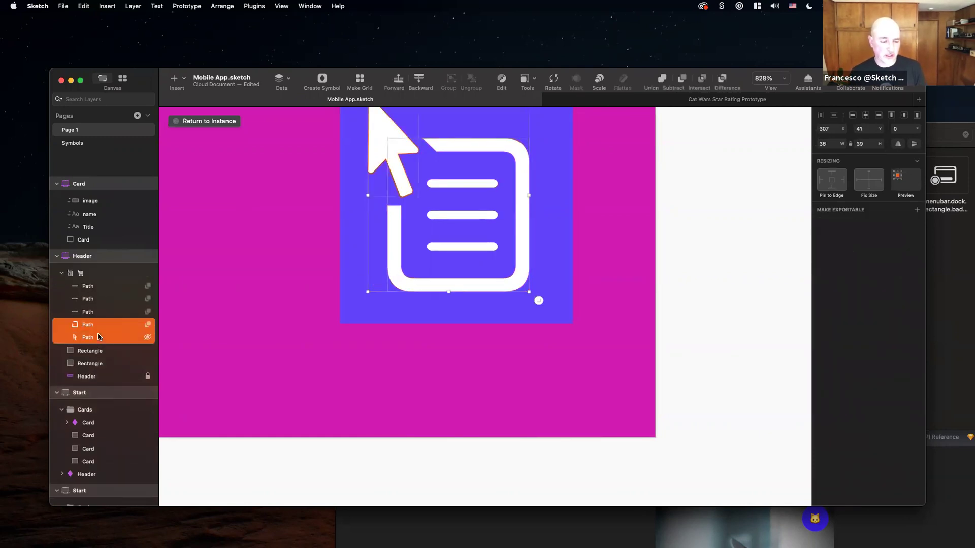
Delete the pointer and document-outline paths from the header icon, and scale the remaining three-line icon to 40 × 40 px.
key(Delete)
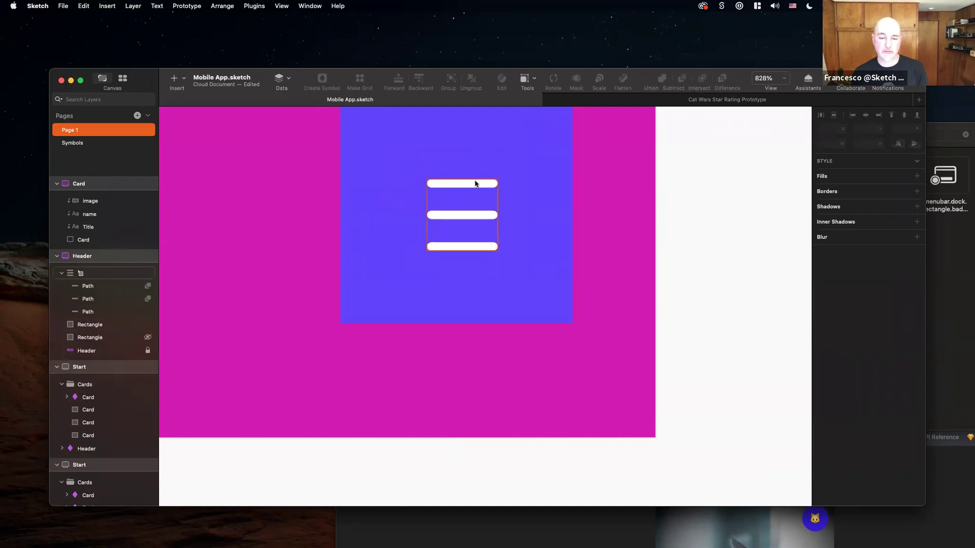
click(476, 183)
scroll(475, 183, down, 5)
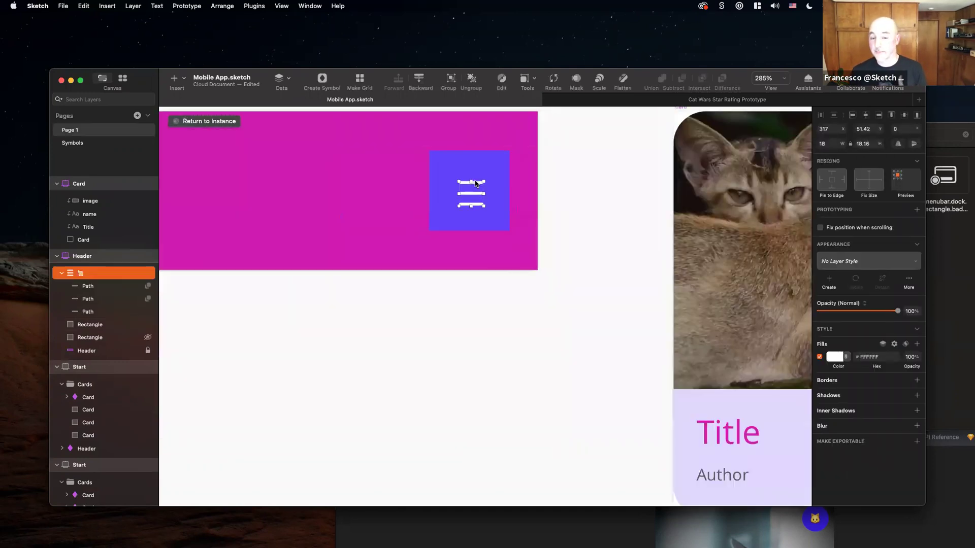
scroll(475, 184, up, 1)
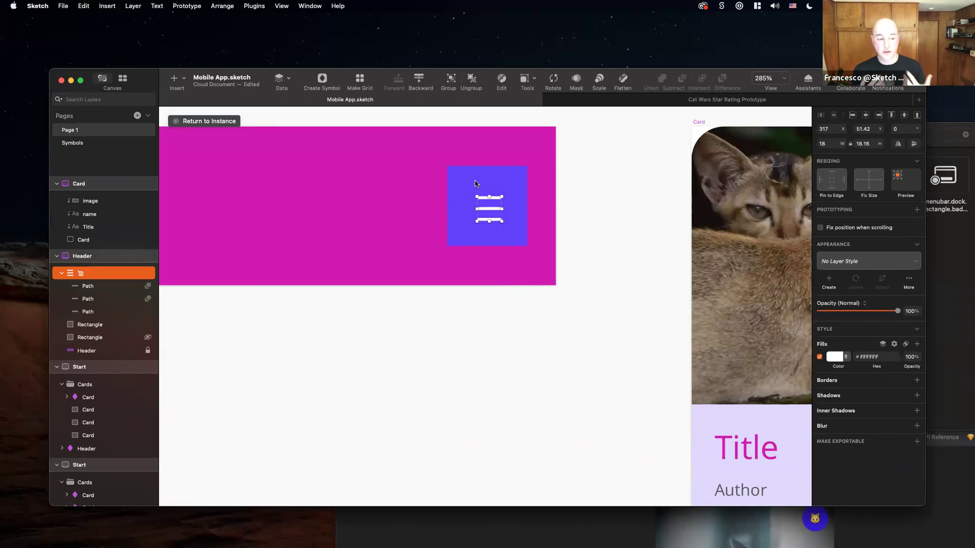
key(super+k)
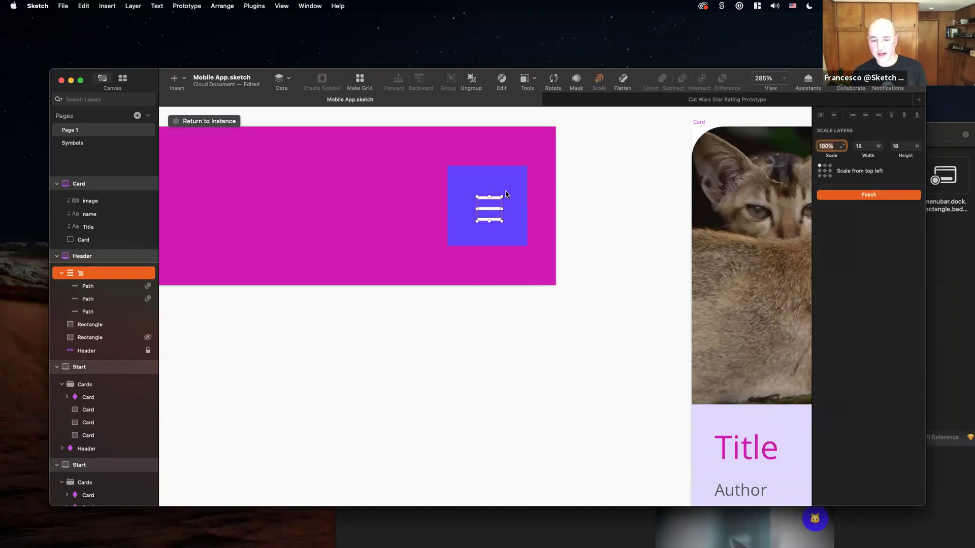
mouse_move(503, 194)
mouse_down()
mouse_move(522, 174)
mouse_move(517, 181)
mouse_up()
key(Return)
Center the three-line menu icon horizontally and vertically on the blue square behind it in the Header.
click(492, 184)
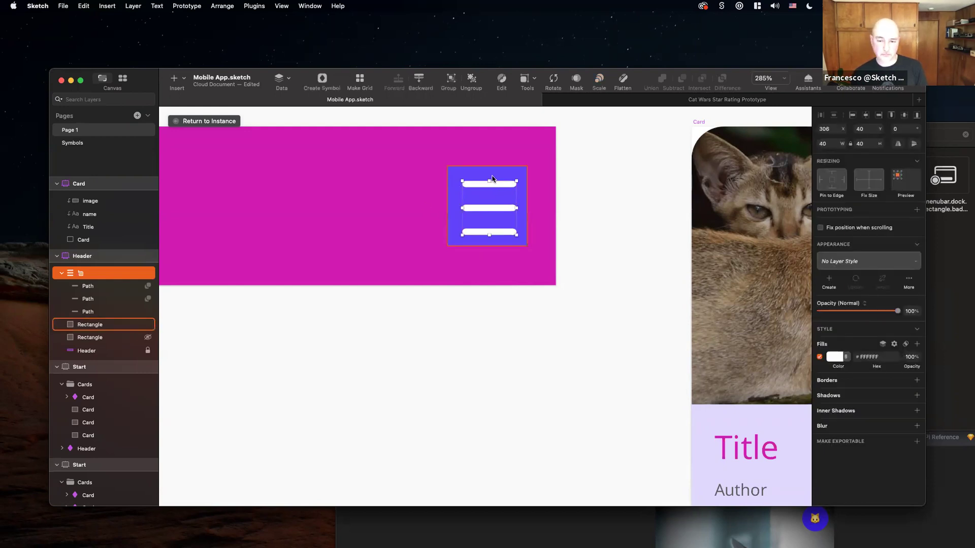
shift+click(493, 177)
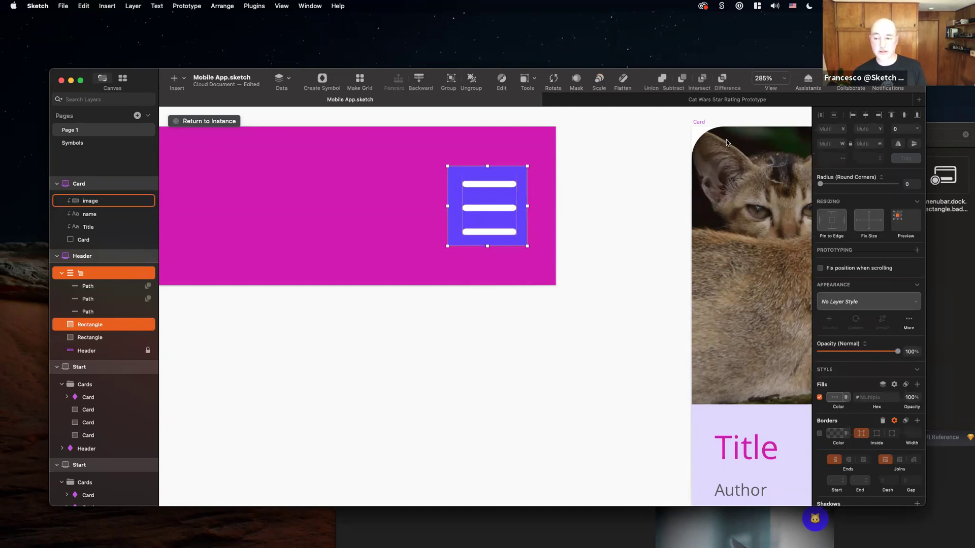
click(866, 118)
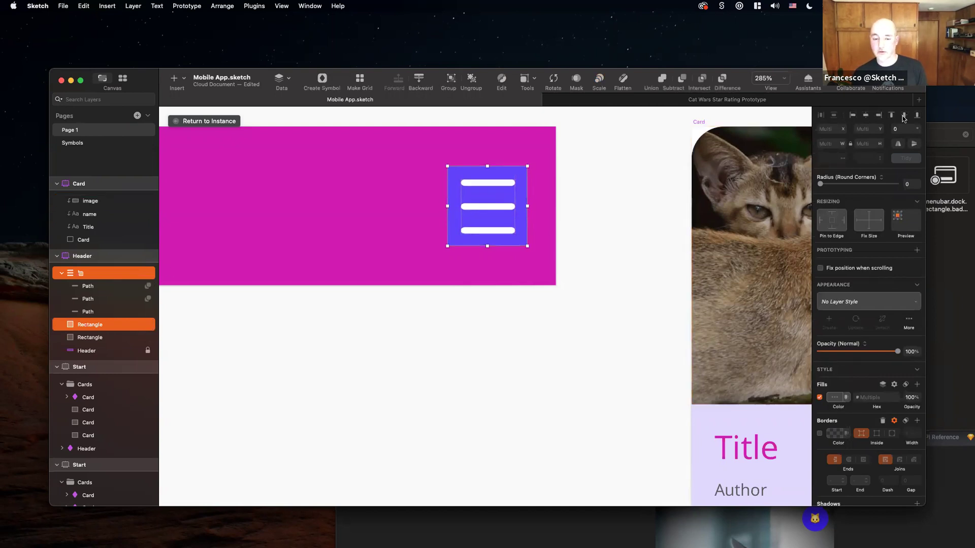
scroll(623, 189, down, 3)
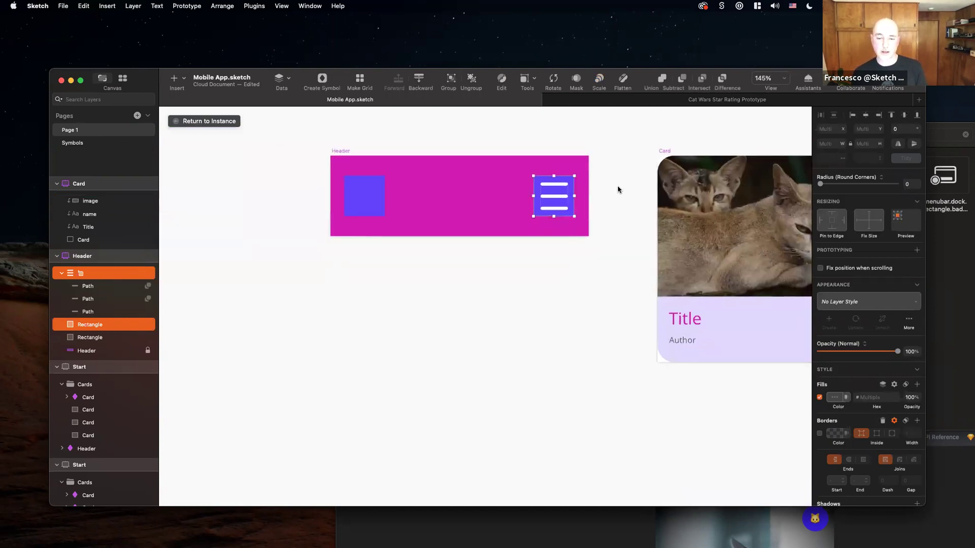
click(617, 189)
Round the corners of the Header's empty blue square with a radius of 20.
click(371, 202)
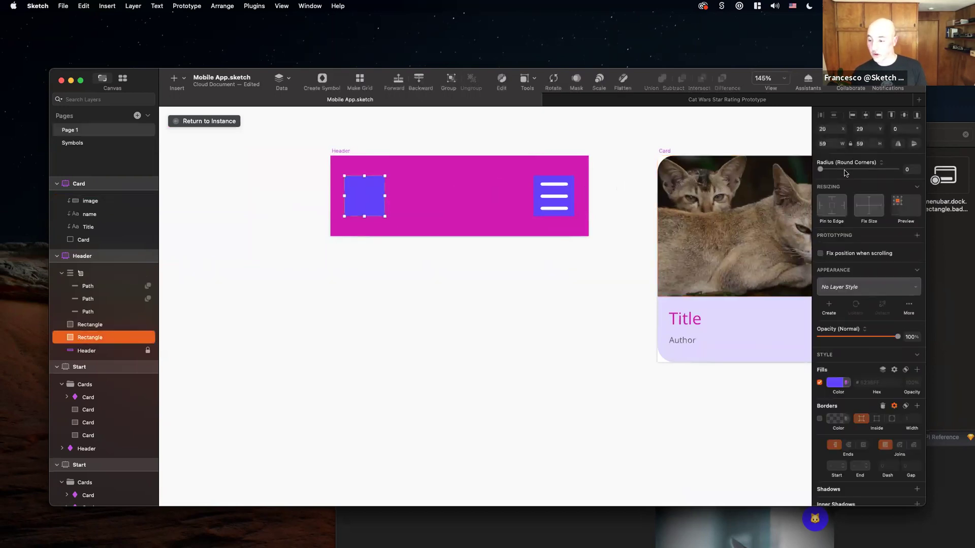
drag(820, 169, 883, 169)
click(613, 167)
Try enlarging the rounded square in the Header to 91 × 91 px, and undo the resize.
scroll(584, 183, right, 5)
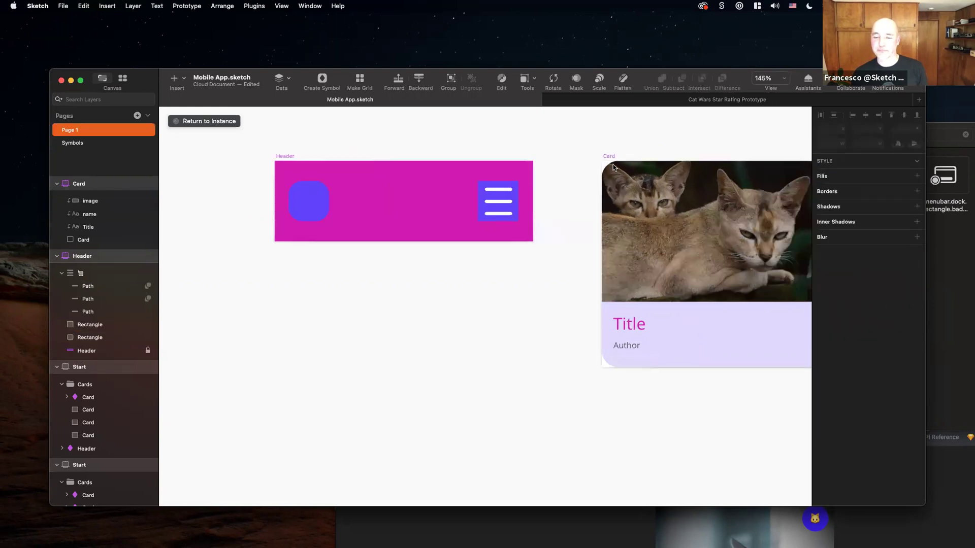
click(259, 205)
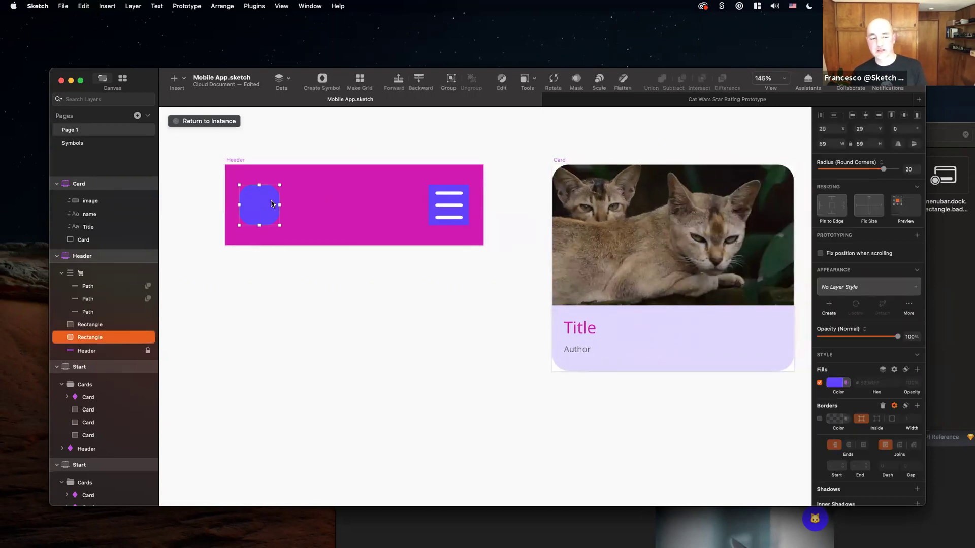
drag(300, 204, 323, 205)
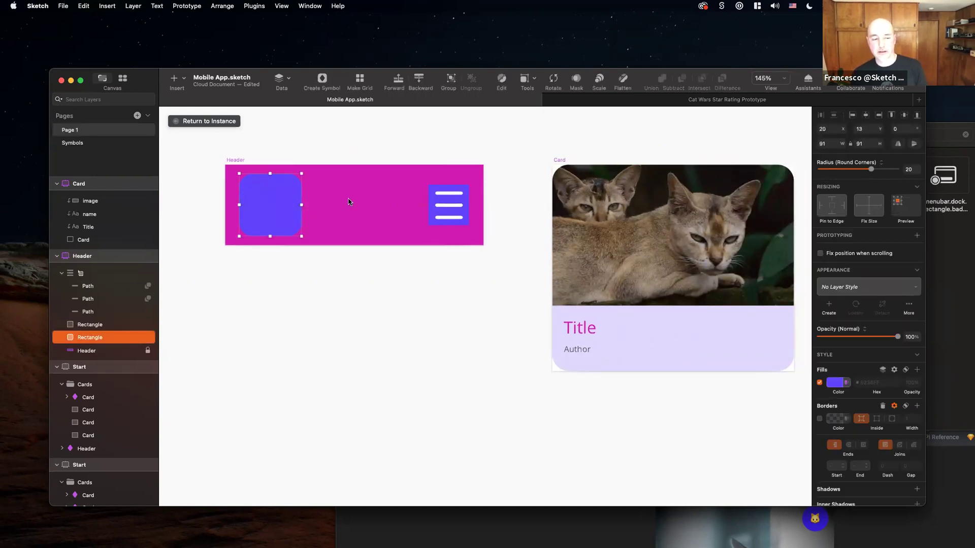
key(super+z)
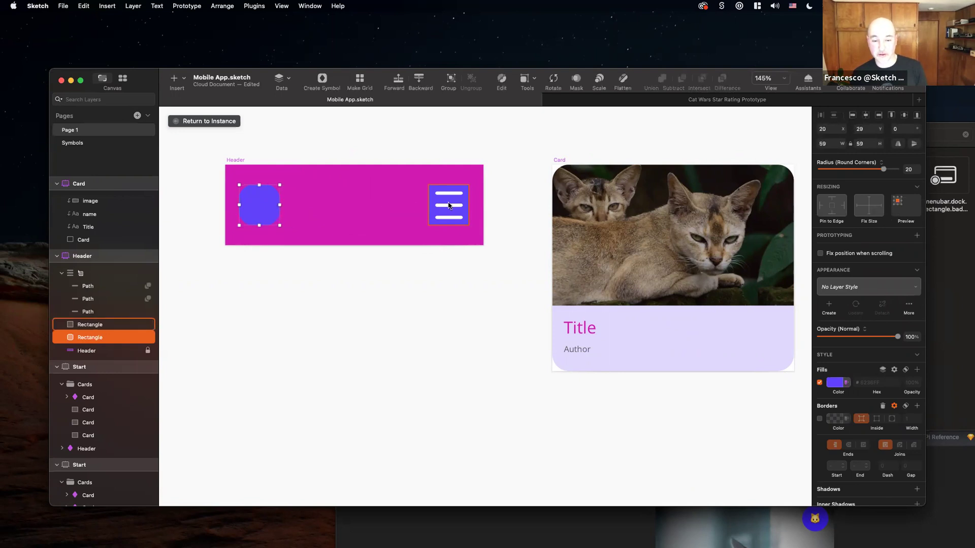
Create a symbol named icons/menu from the three-line icon and its background square, with no layout.
click(448, 205)
click(59, 274)
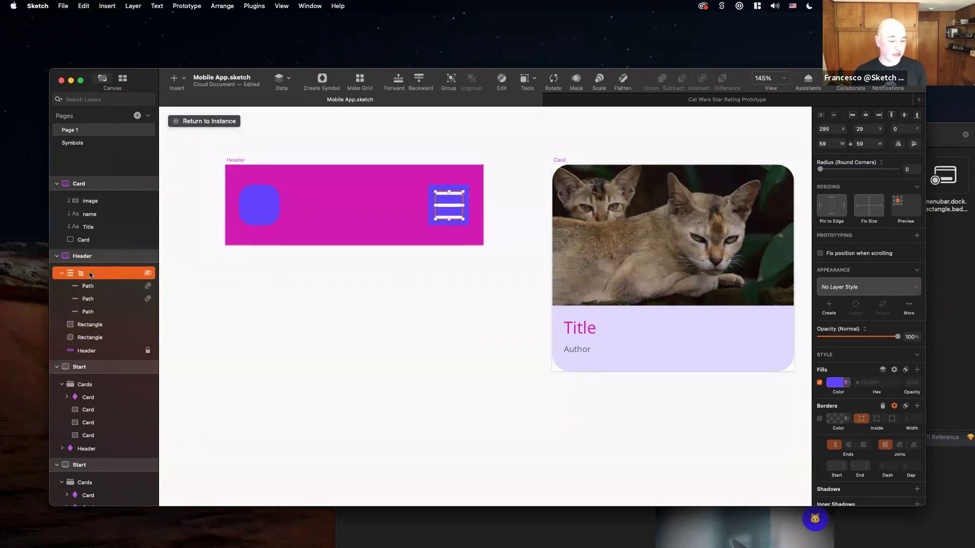
click(59, 274)
shift+click(89, 286)
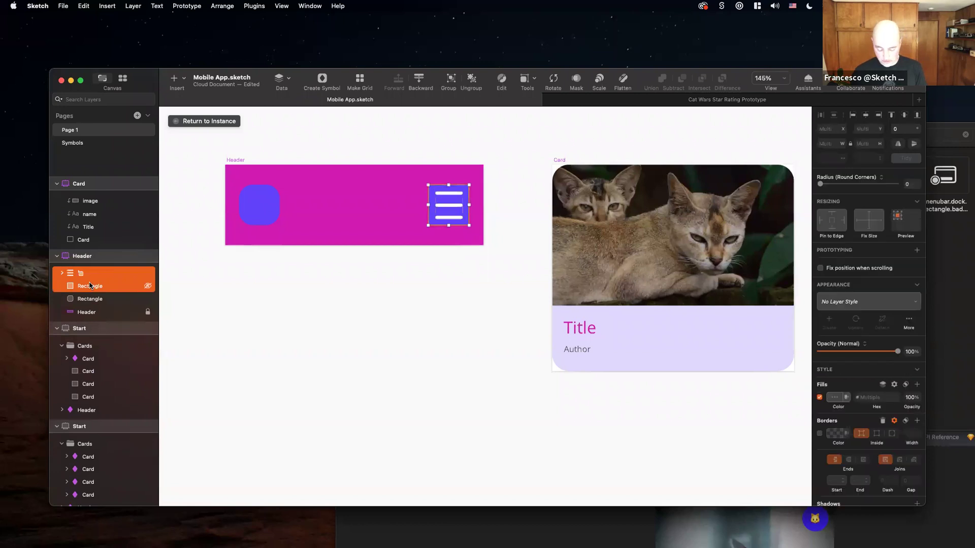
key(super+y)
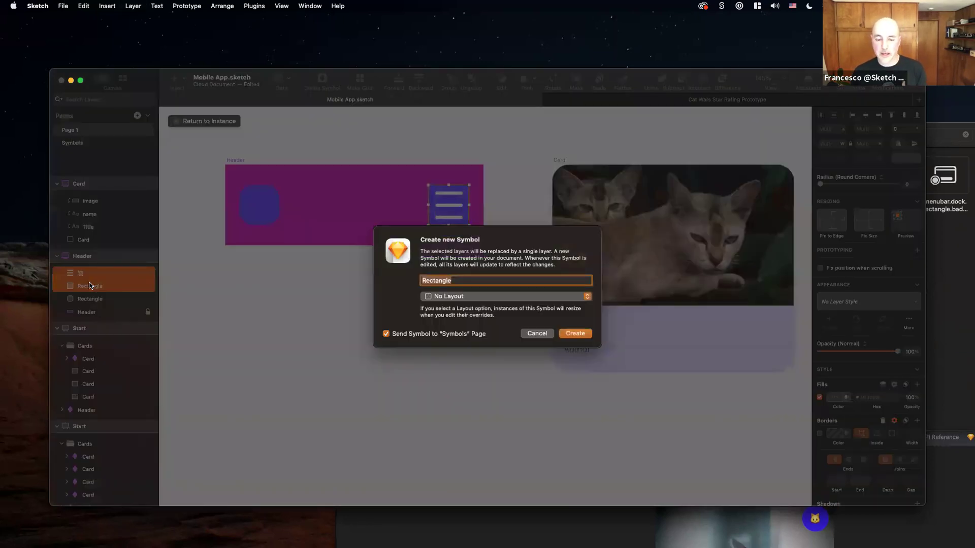
text(menu)
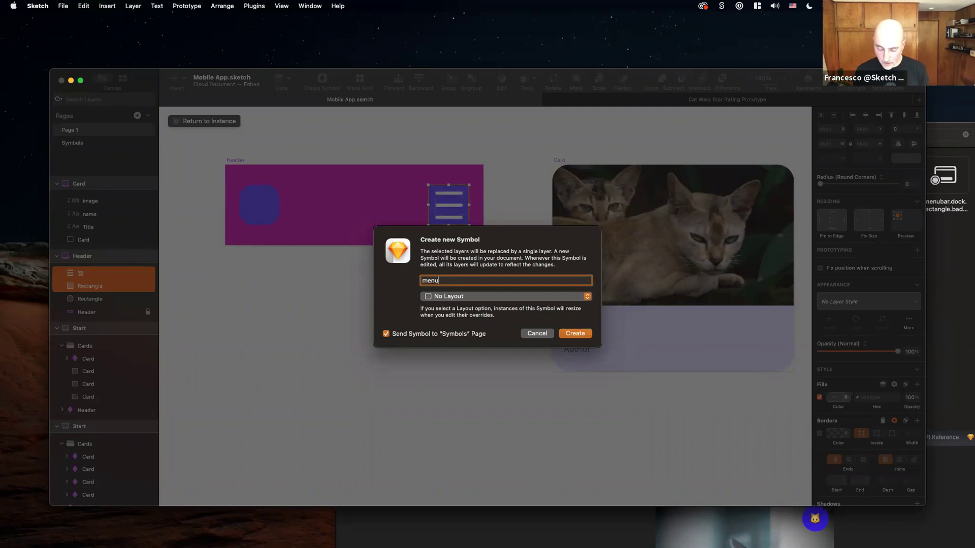
text(icons/)
key(Return)
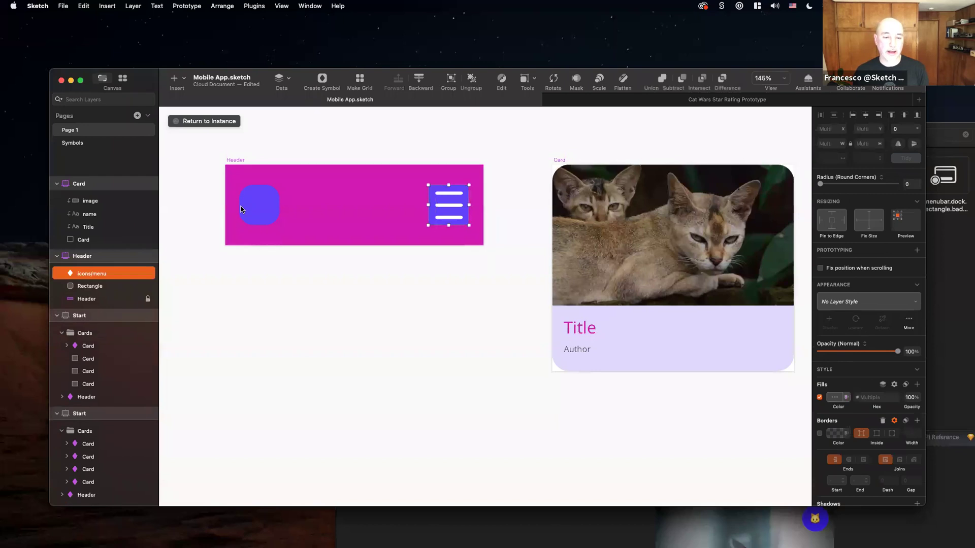
Create a symbol named logo from the rounded blue square in the Header.
click(252, 216)
key(super+y)
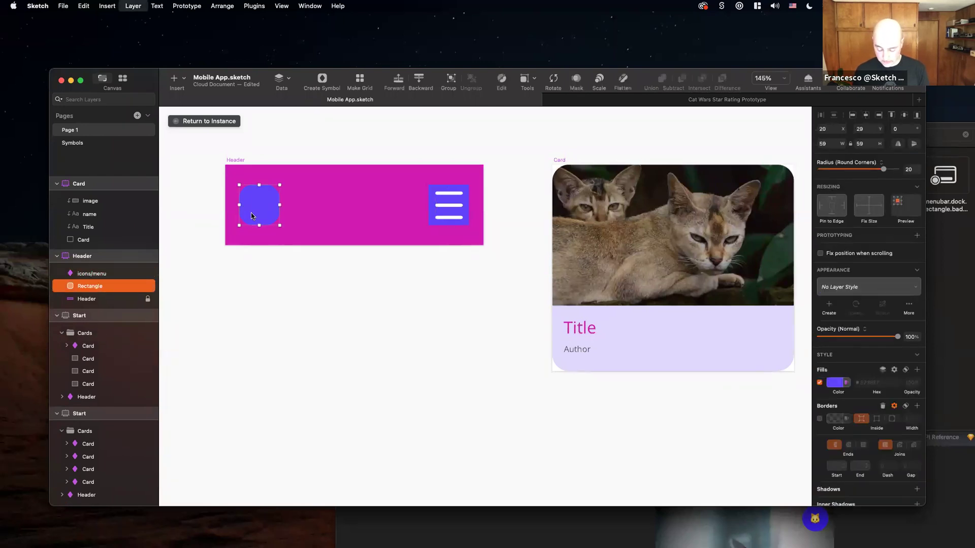
text(logo)
key(Return)
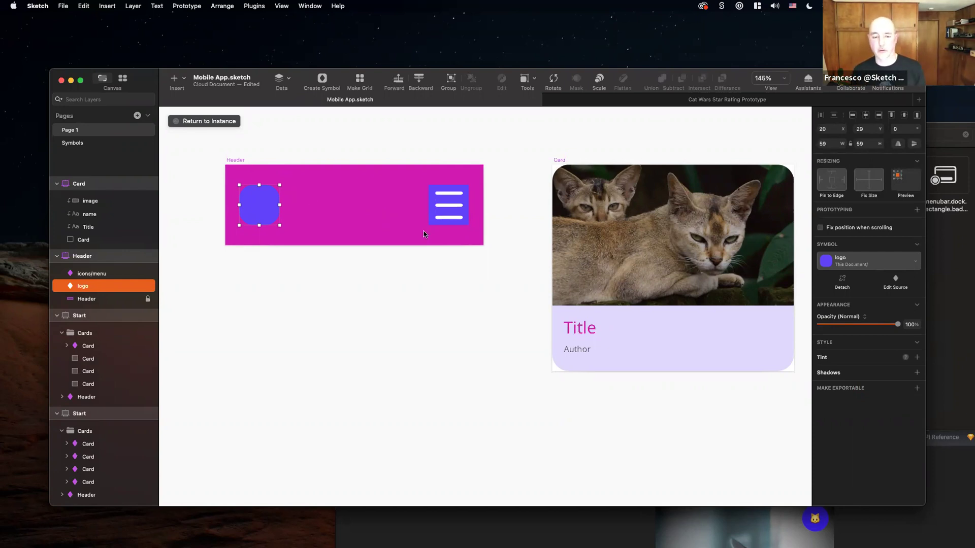
Move the logo and icons/menu symbols together down to Y 45 inside the Header symbol source.
click(446, 211)
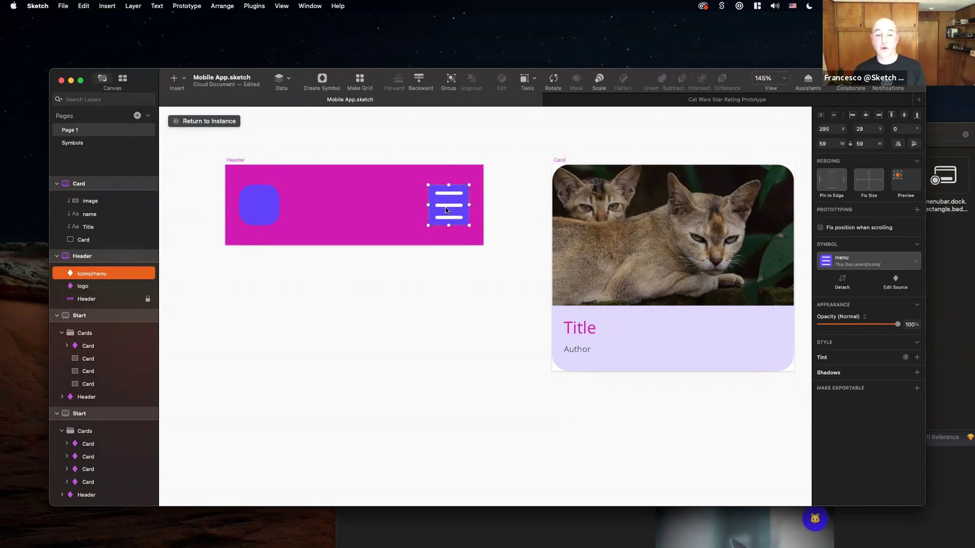
scroll(446, 210, down, 5)
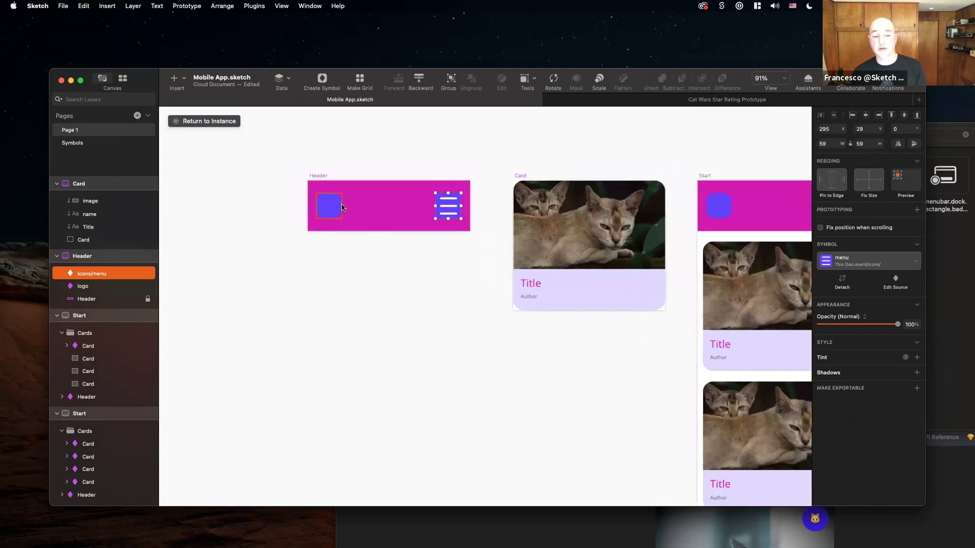
scroll(359, 212, down, 2)
scroll(359, 211, right, 2)
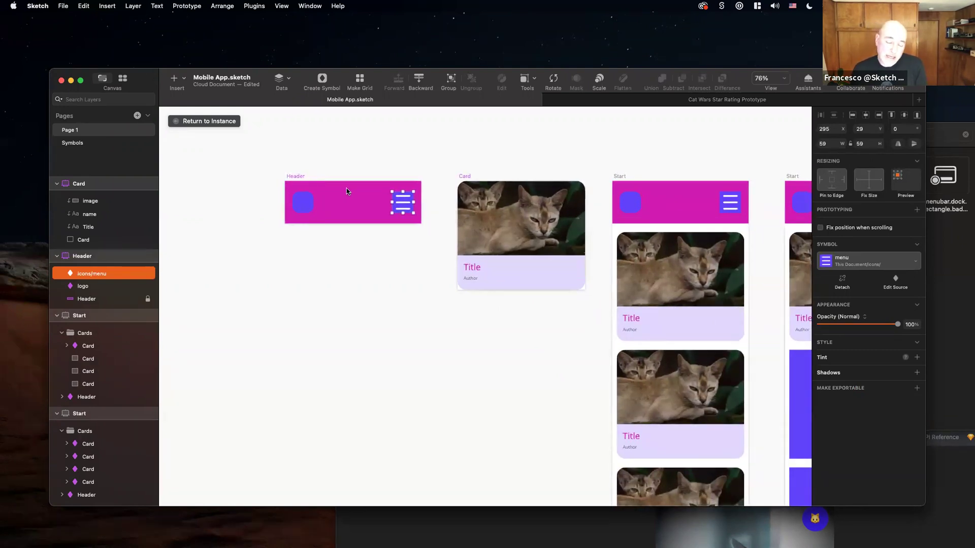
click(347, 188)
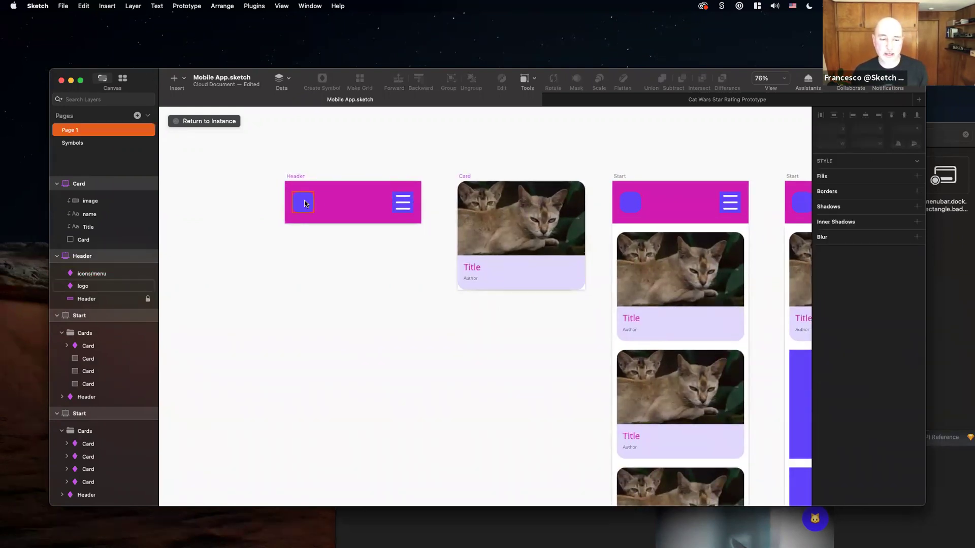
click(303, 203)
shift+click(406, 205)
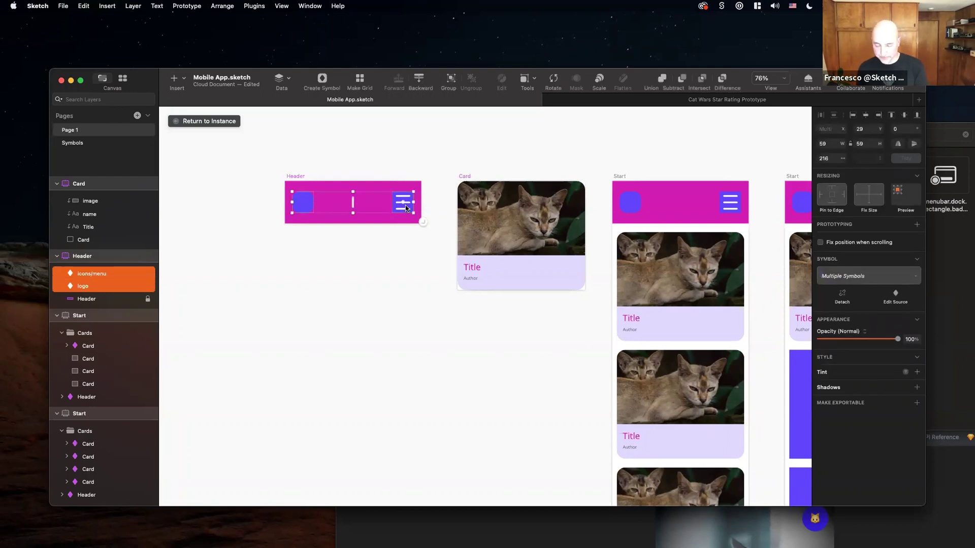
click(618, 176)
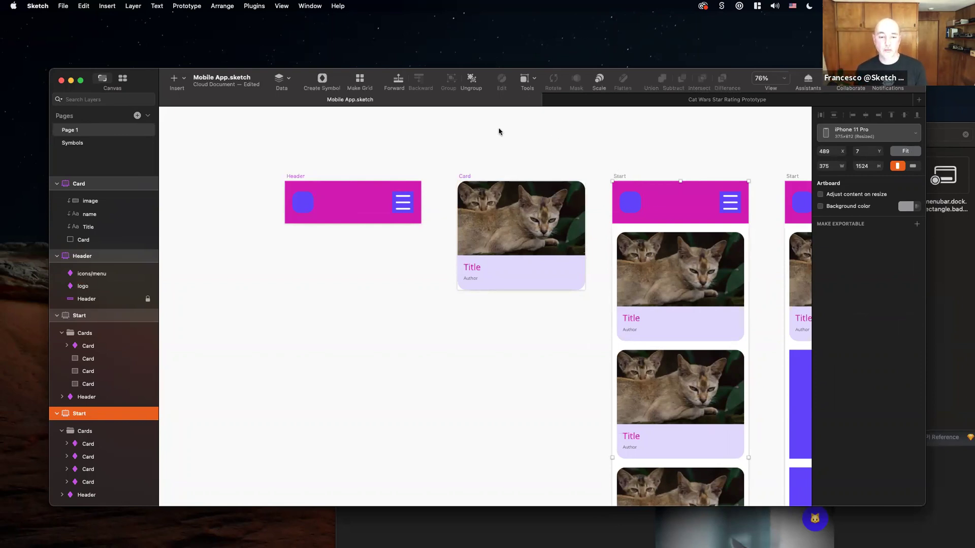
click(69, 130)
click(91, 274)
shift+click(296, 202)
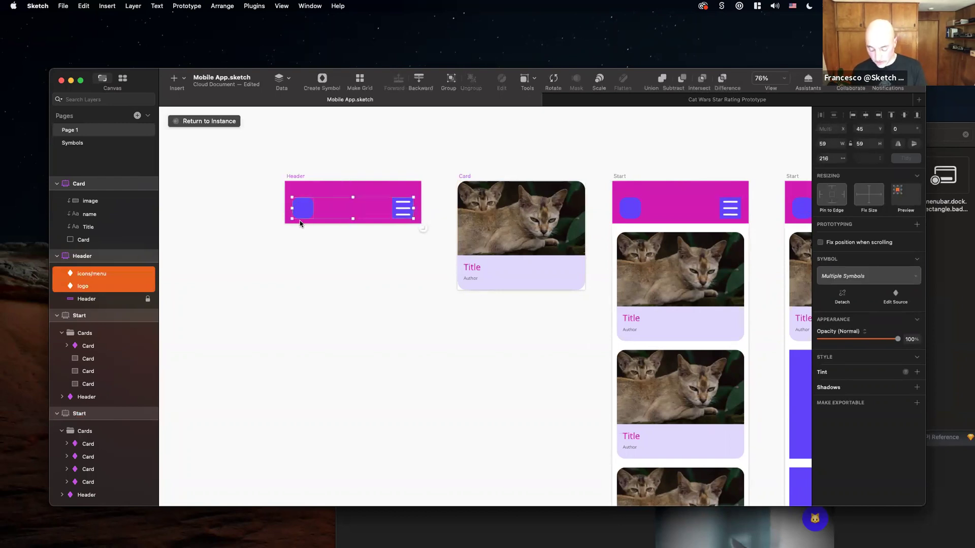
Examine the application preferences, covering the Canvas nudging distances and the Layers, Plugins, Data and Libraries settings.
key(super+comma)
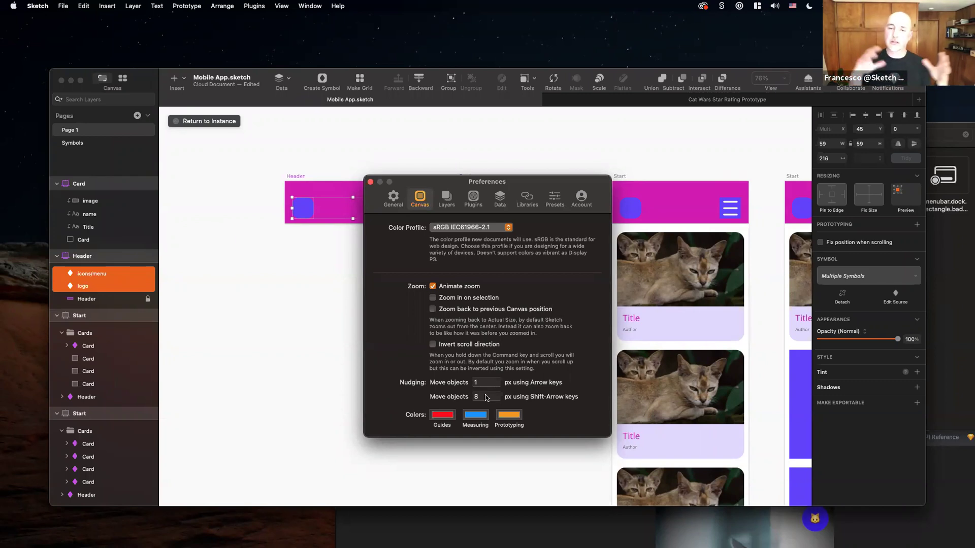
click(393, 198)
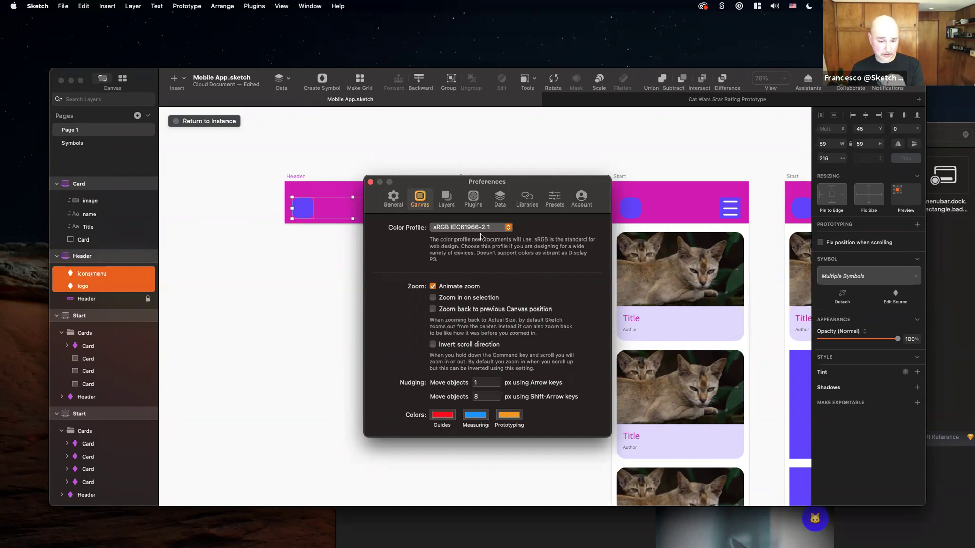
click(447, 199)
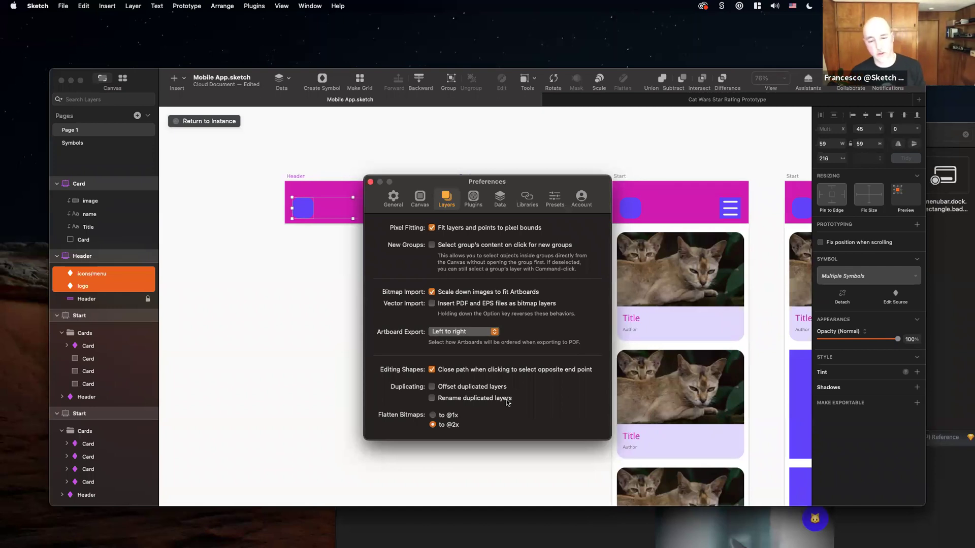
click(472, 209)
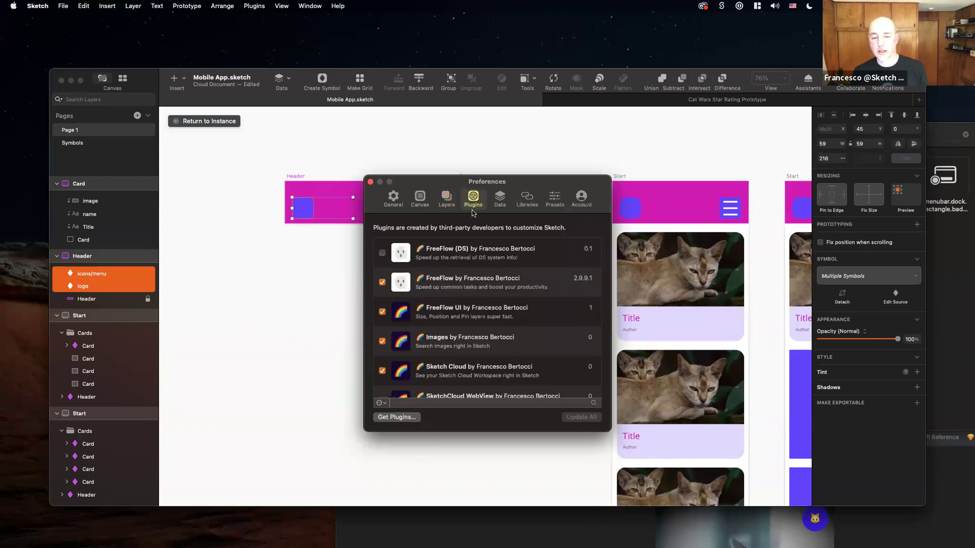
click(500, 199)
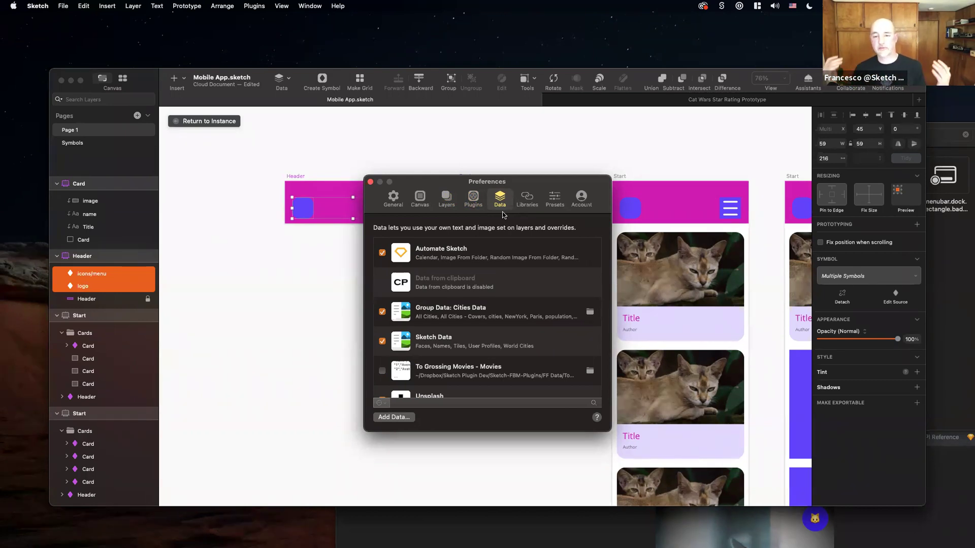
click(525, 198)
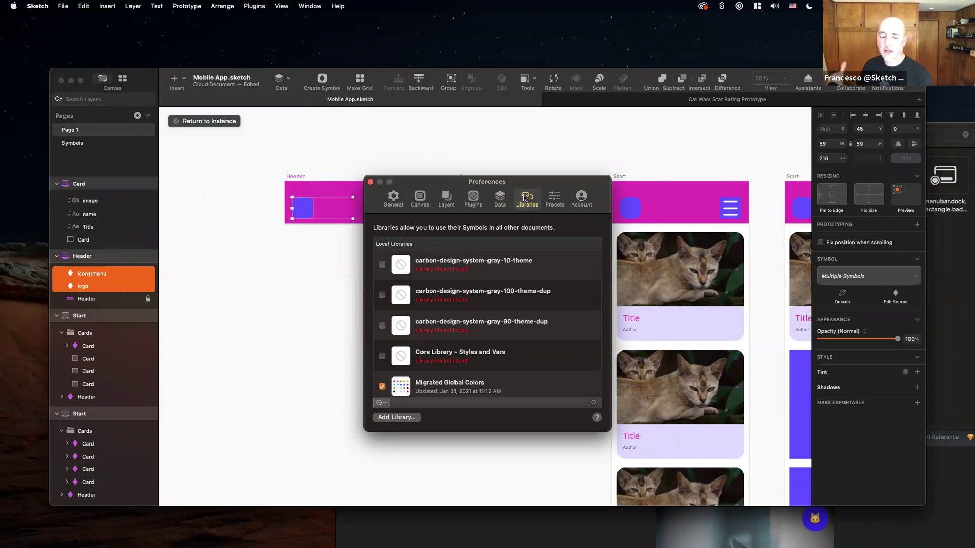
scroll(527, 315, down, 10)
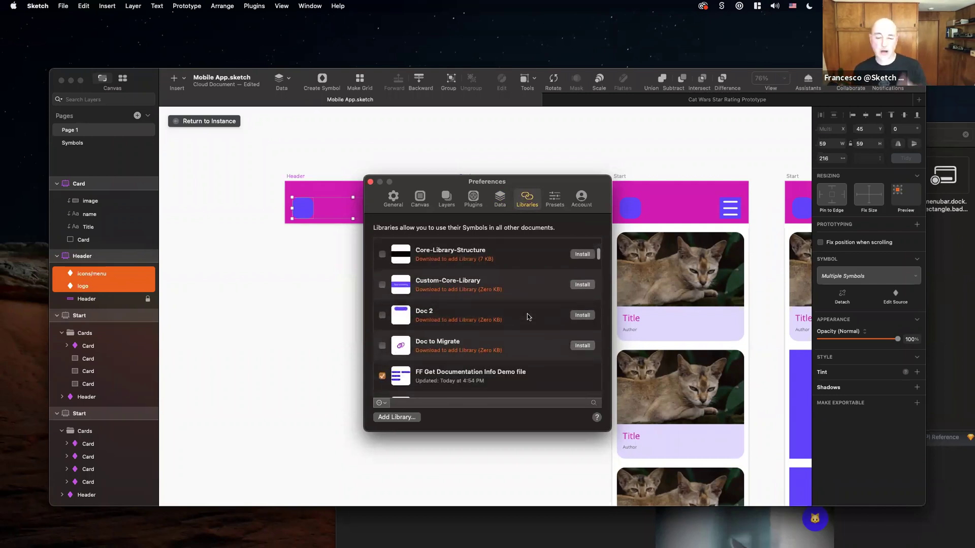
scroll(527, 316, down, 5)
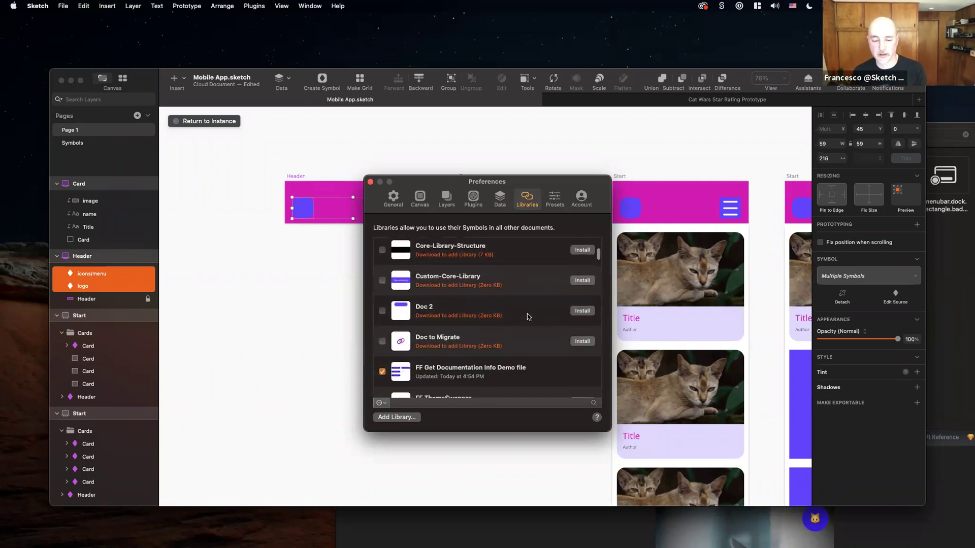
Look through the available libraries in the preferences and close the Preferences window.
scroll(527, 315, down, 5)
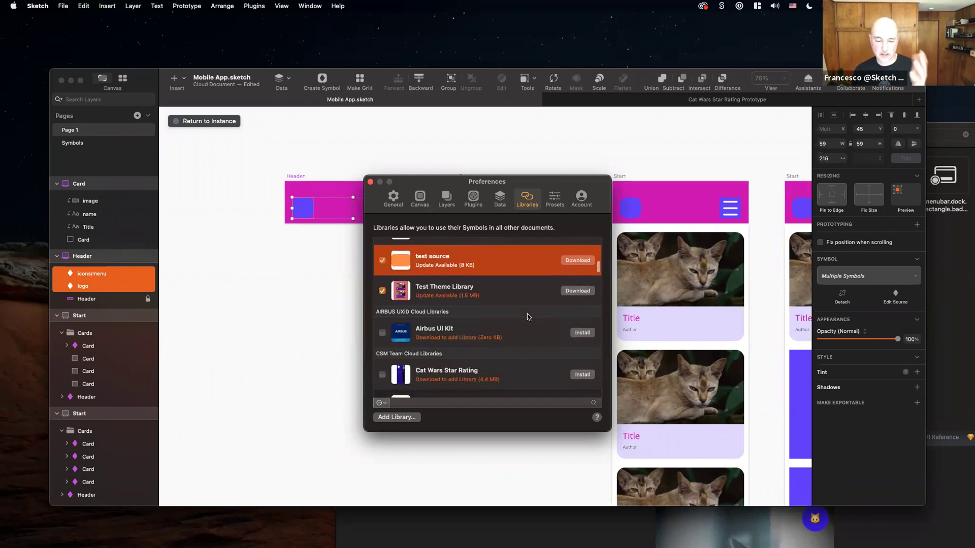
scroll(527, 314, up, 10)
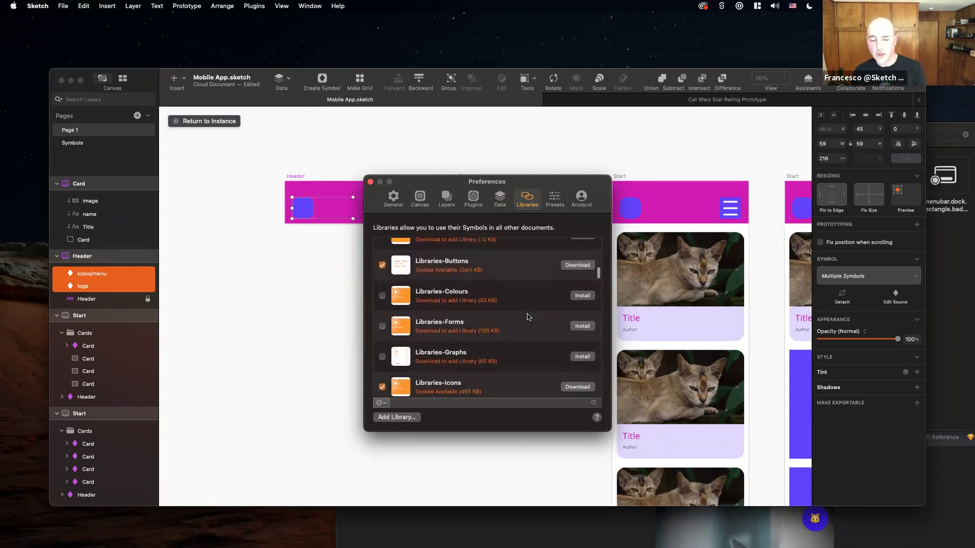
click(370, 183)
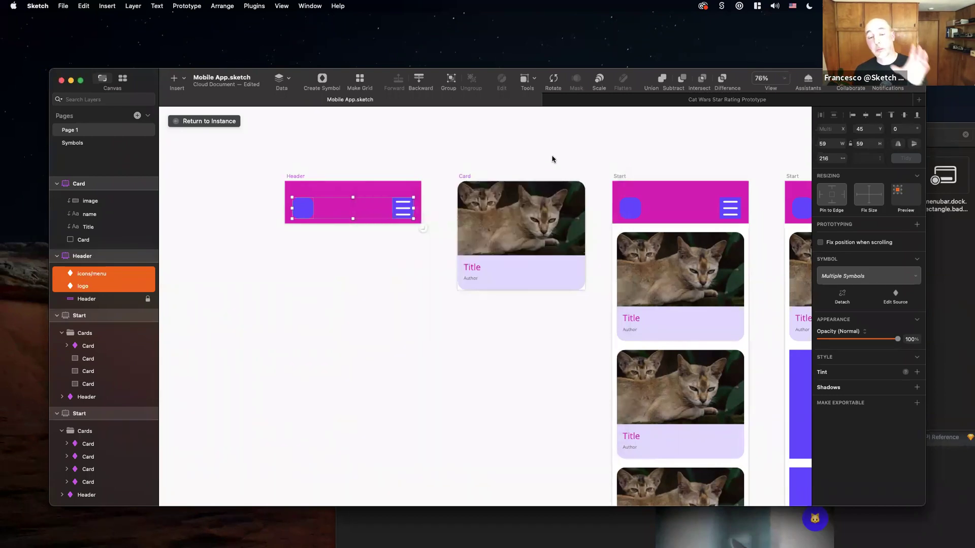
Select all four Card instances in the Cards group of the Start artboard beside the Card symbol source.
scroll(552, 159, right, 3)
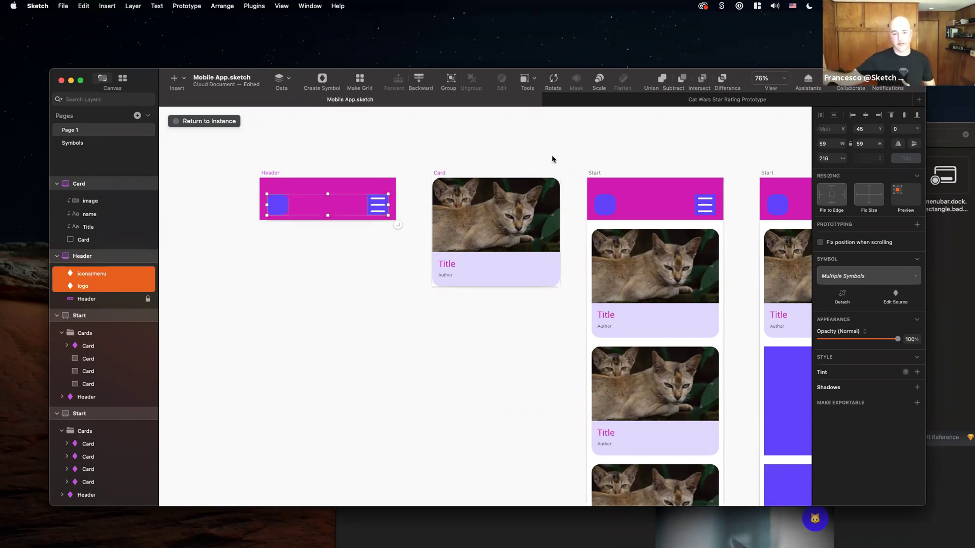
scroll(520, 203, right, 3)
scroll(520, 203, down, 1)
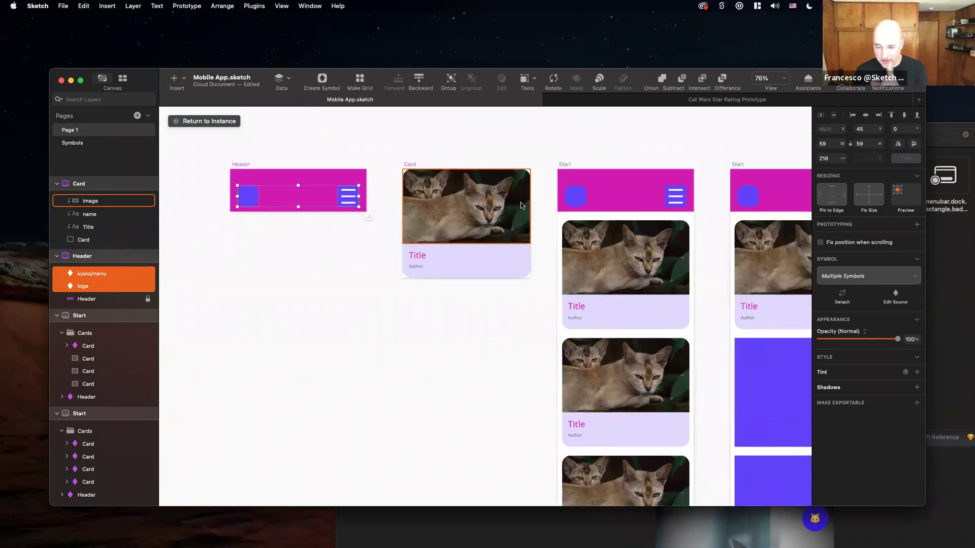
click(623, 264)
scroll(600, 318, down, 3)
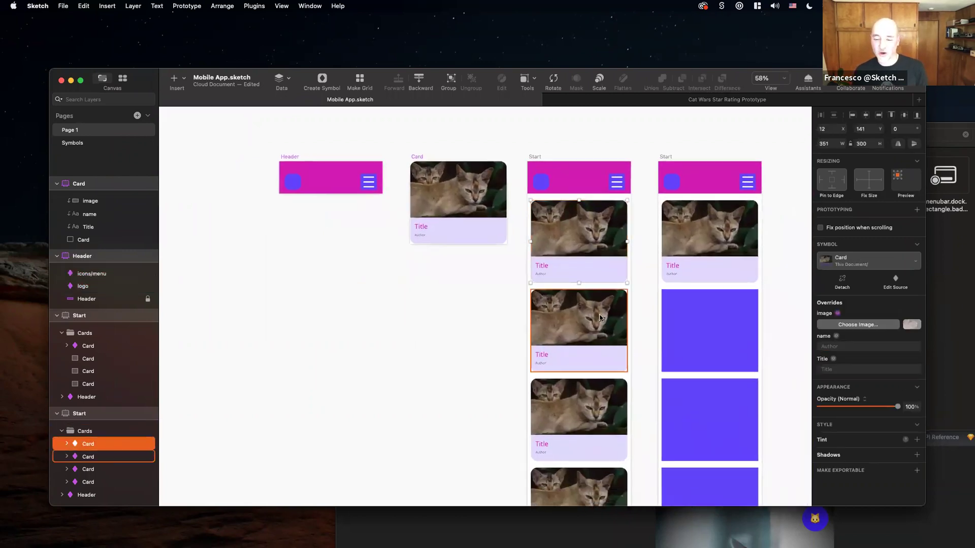
shift+click(600, 318)
scroll(599, 318, down, 3)
scroll(599, 318, right, 3)
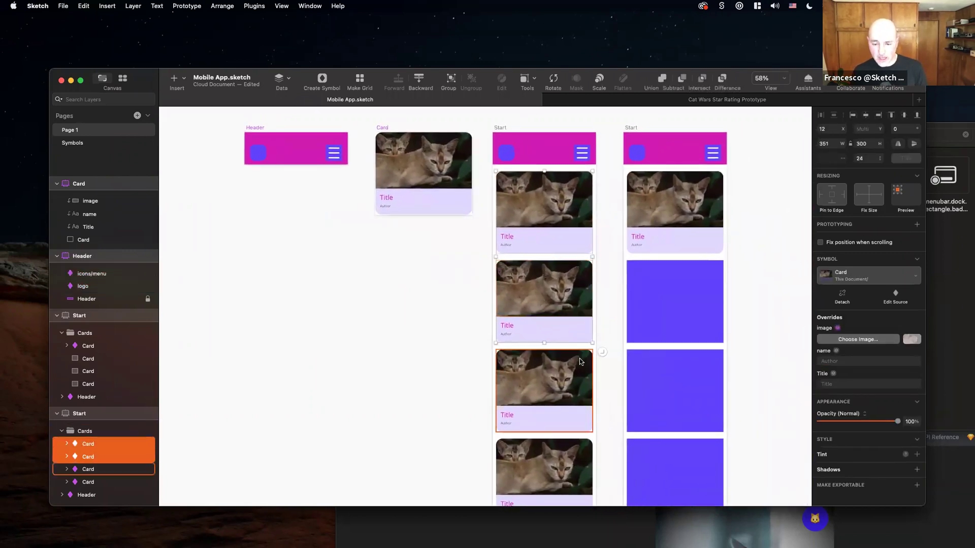
shift+click(562, 426)
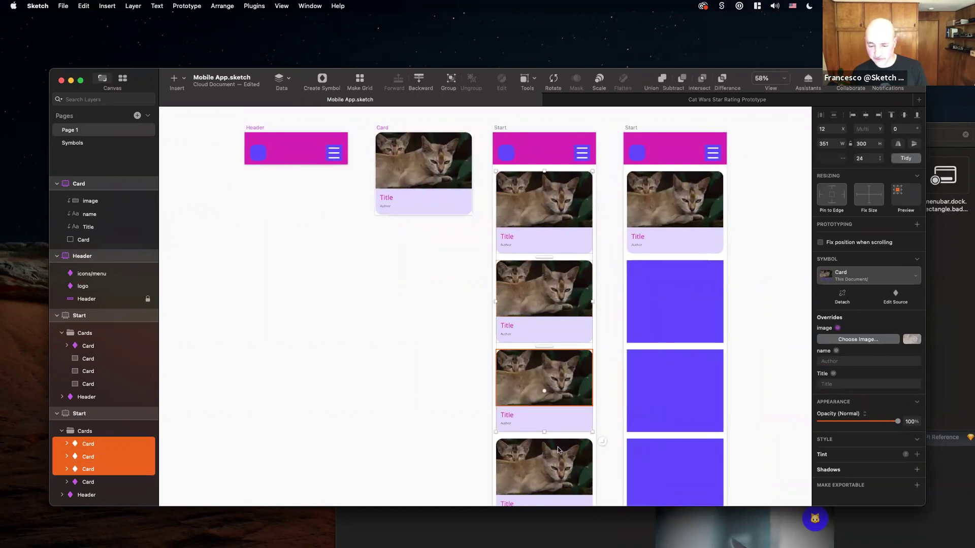
shift+click(557, 449)
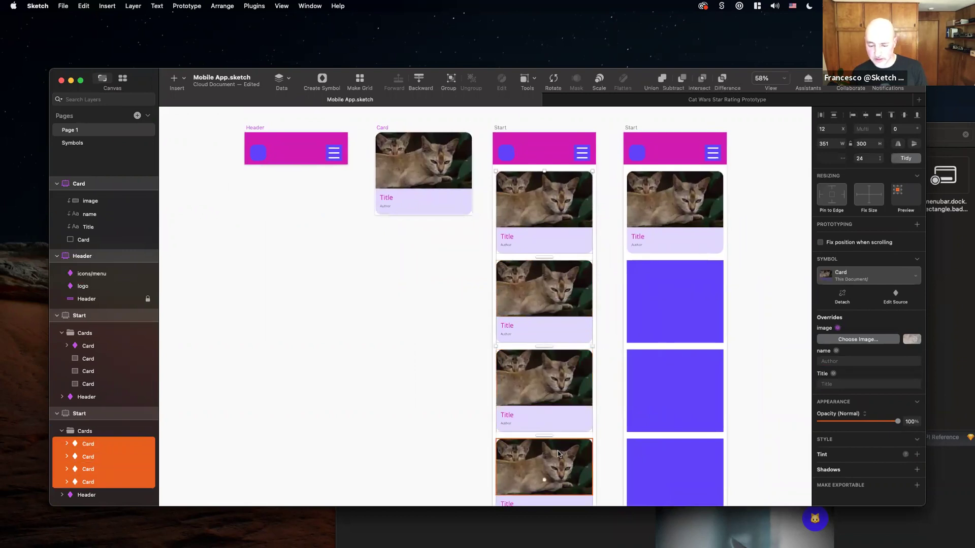
click(108, 443)
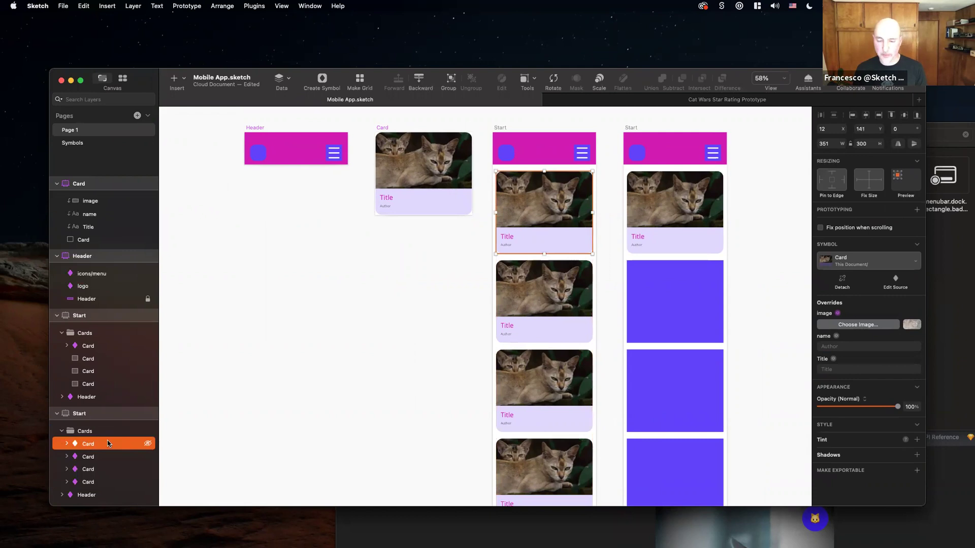
key(super+a)
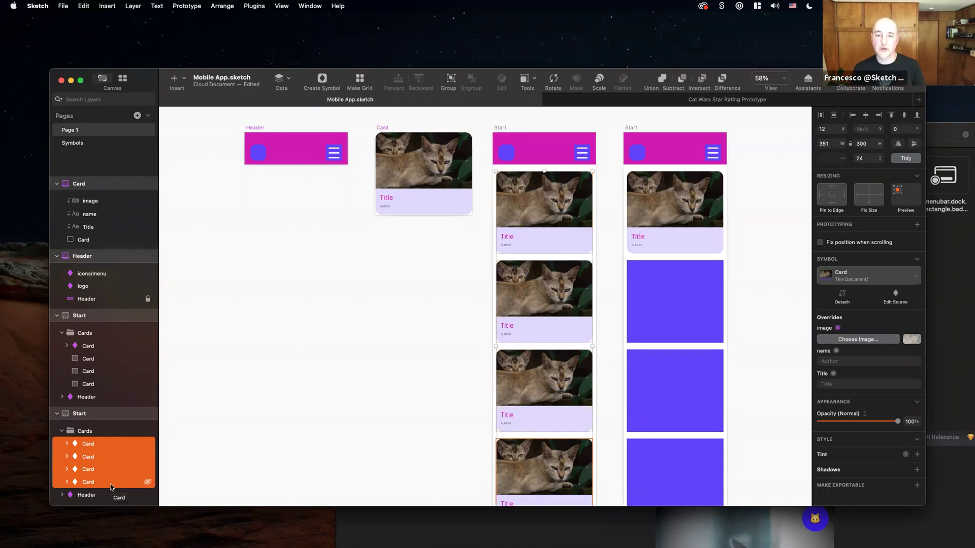
Reselect the four stacked Card instances together and set the vertical spacing between them to 16.
click(305, 431)
click(524, 406)
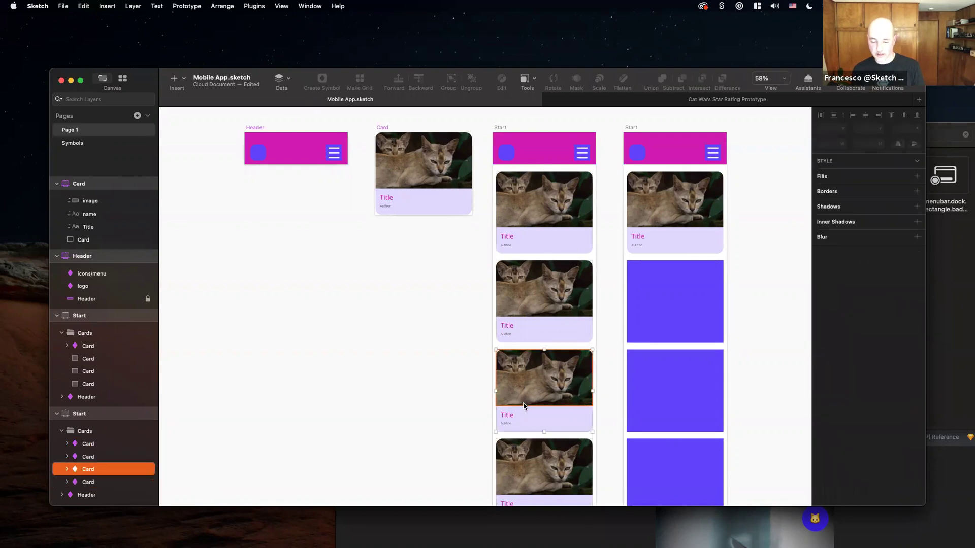
key(super+a)
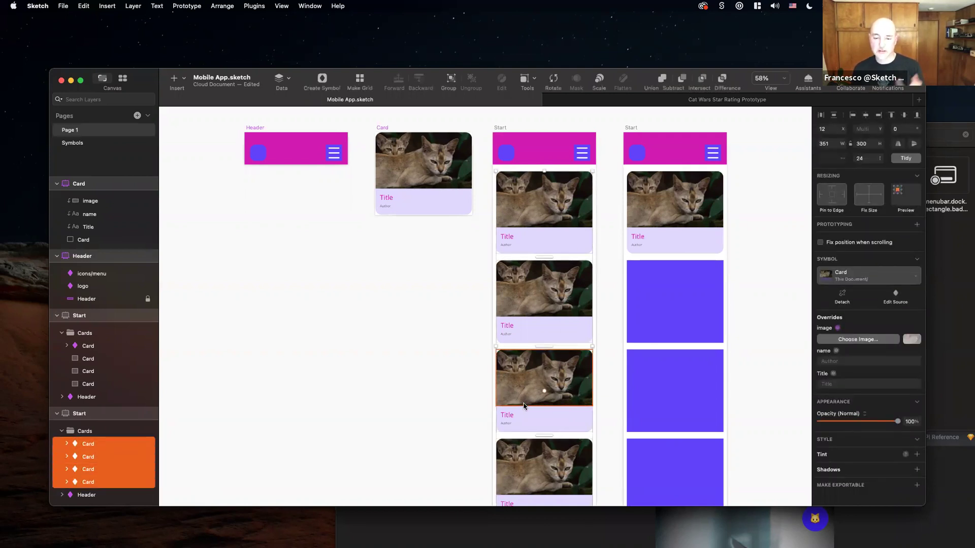
drag(546, 255, 548, 242)
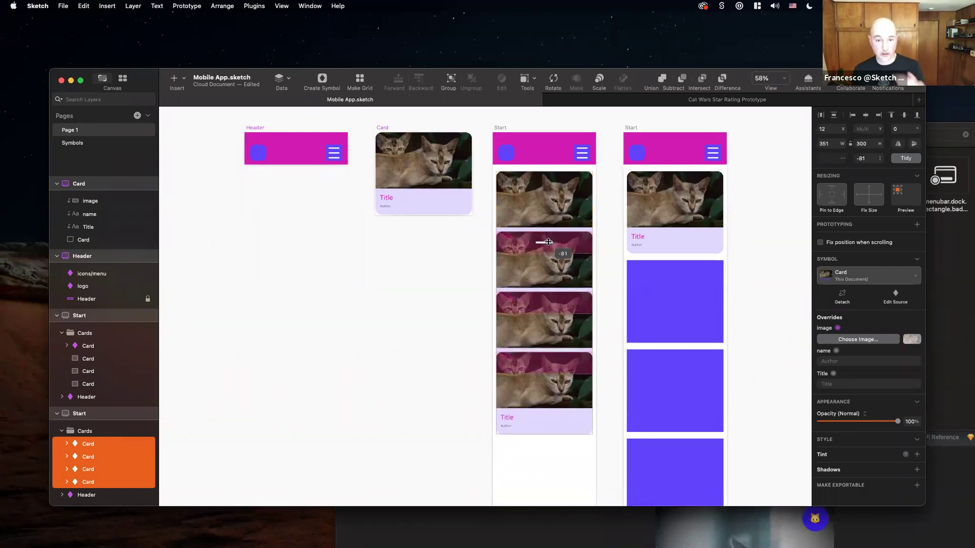
mouse_move(548, 243)
mouse_down()
mouse_move(548, 268)
mouse_move(544, 256)
mouse_up()
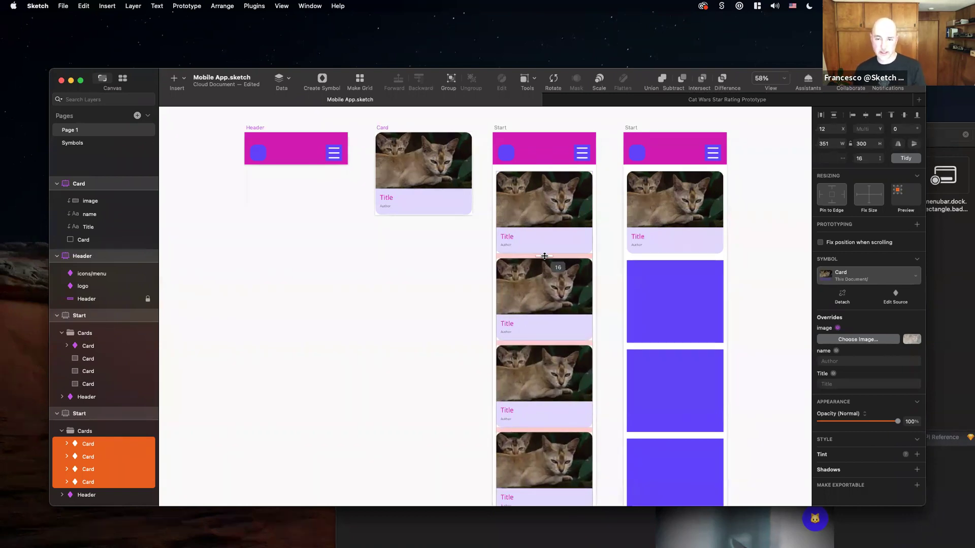
drag(544, 256, 544, 257)
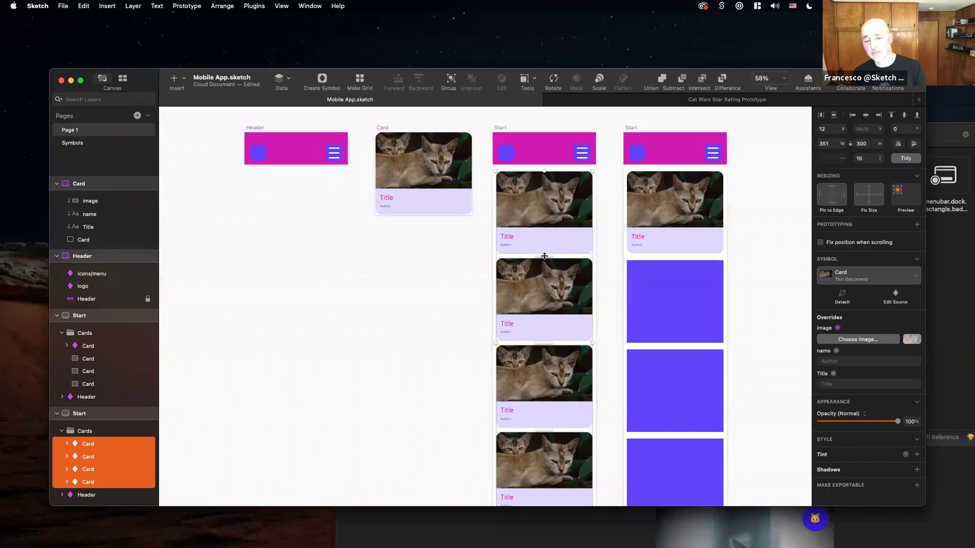
Fill the images of all four stacked Card instances with the All Cities - Covers image data from Cities Data.
click(442, 229)
click(557, 203)
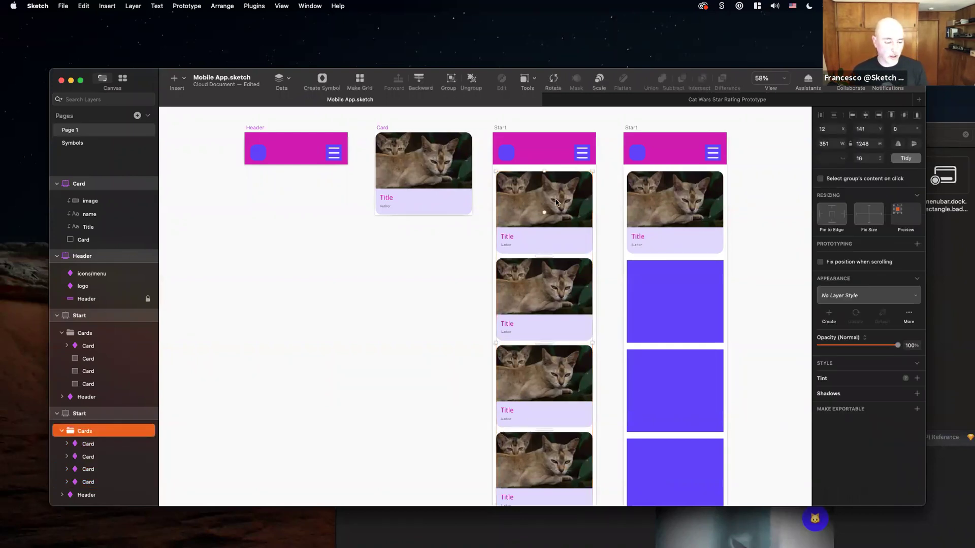
double_click(557, 203)
key(super+a)
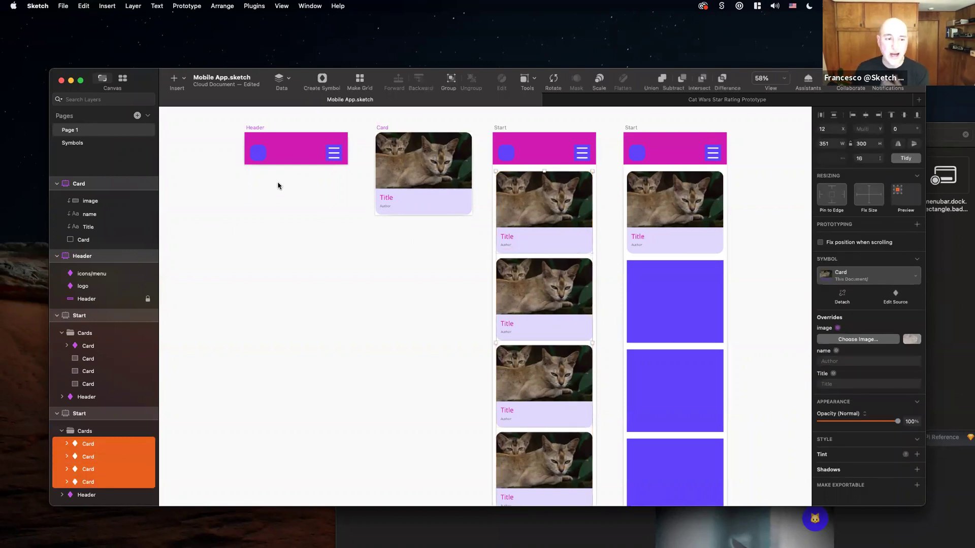
click(290, 77)
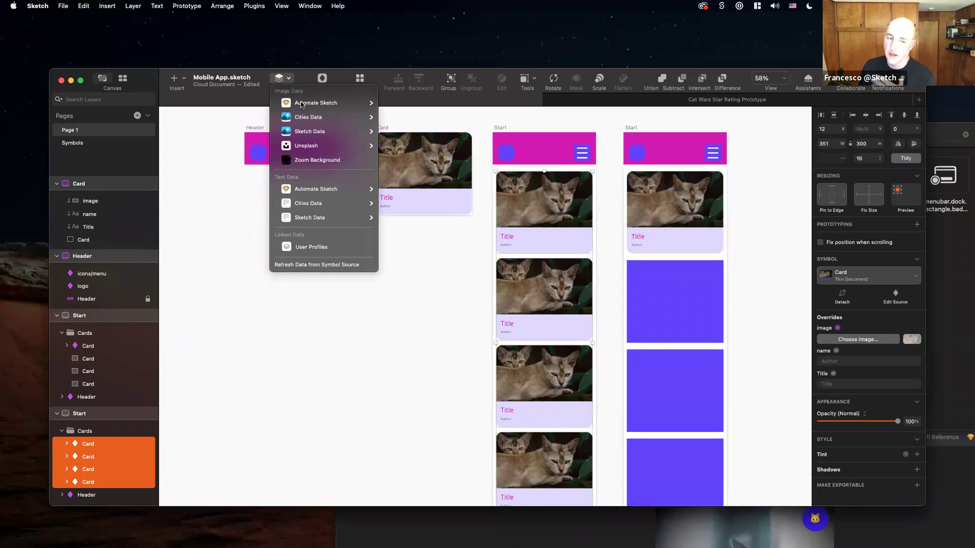
mouse_move(308, 114)
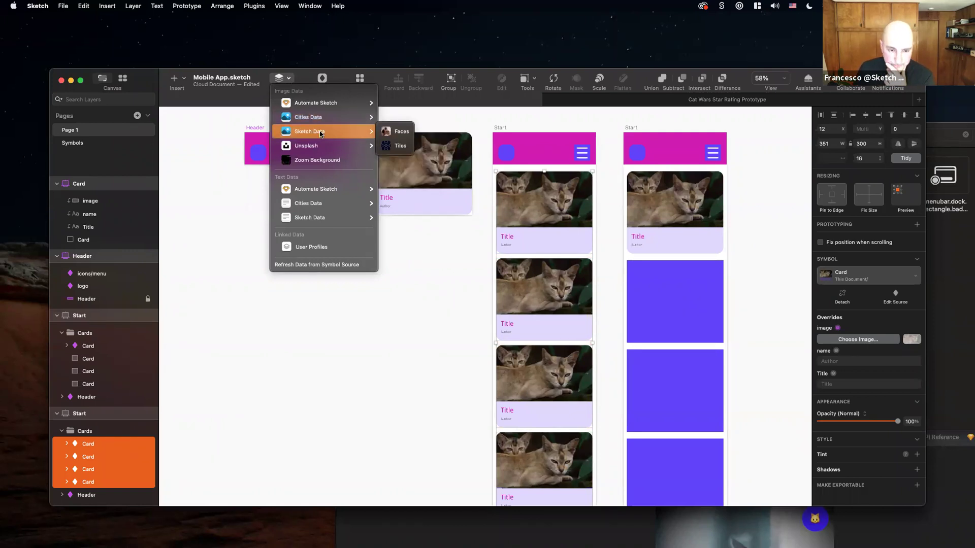
mouse_move(335, 207)
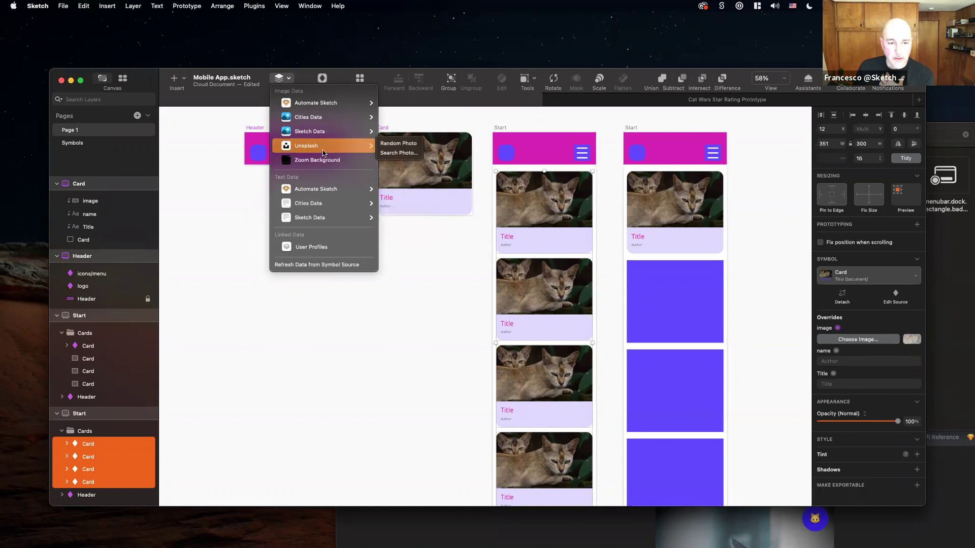
mouse_move(321, 137)
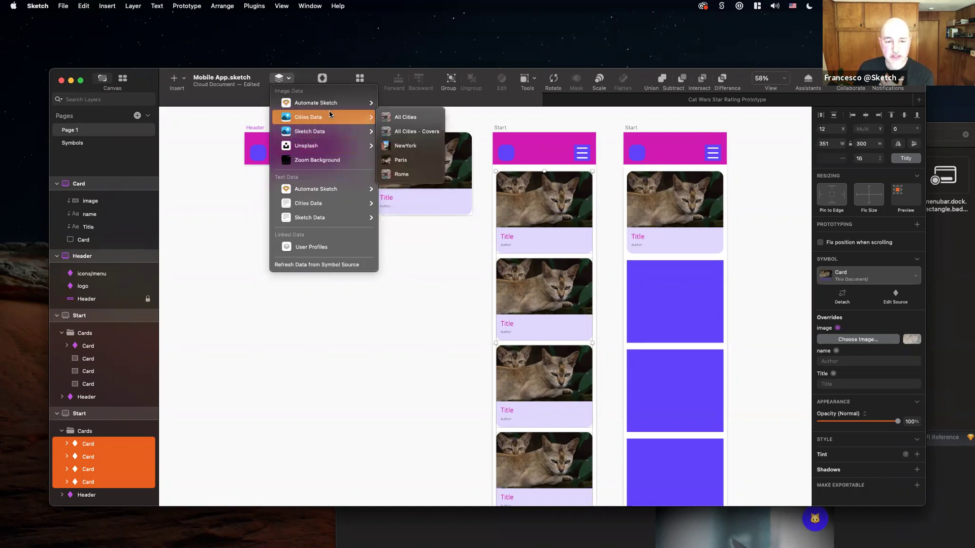
click(410, 127)
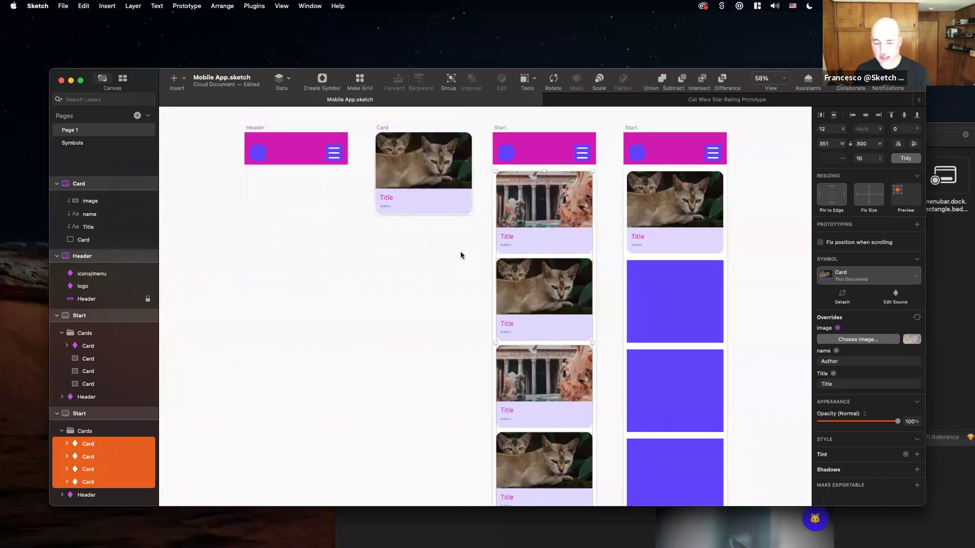
Apply the All Cities - Covers image data to only the second and fourth Card instances.
key(Escape)
click(500, 269)
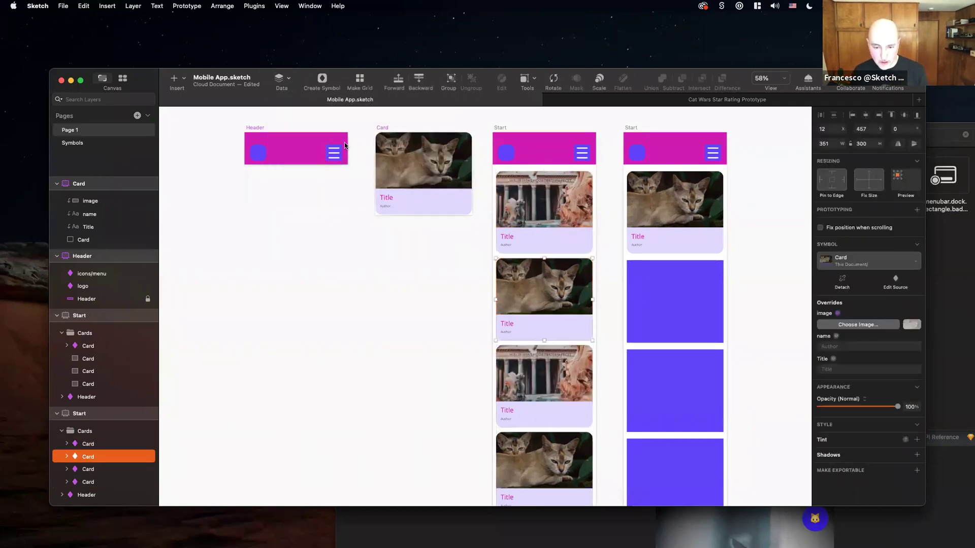
shift+click(538, 460)
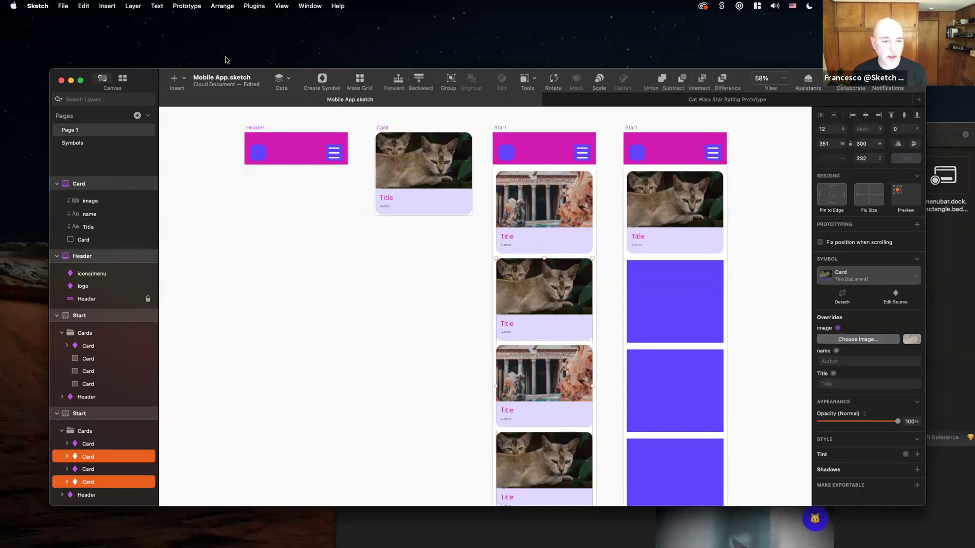
click(291, 79)
mouse_move(313, 115)
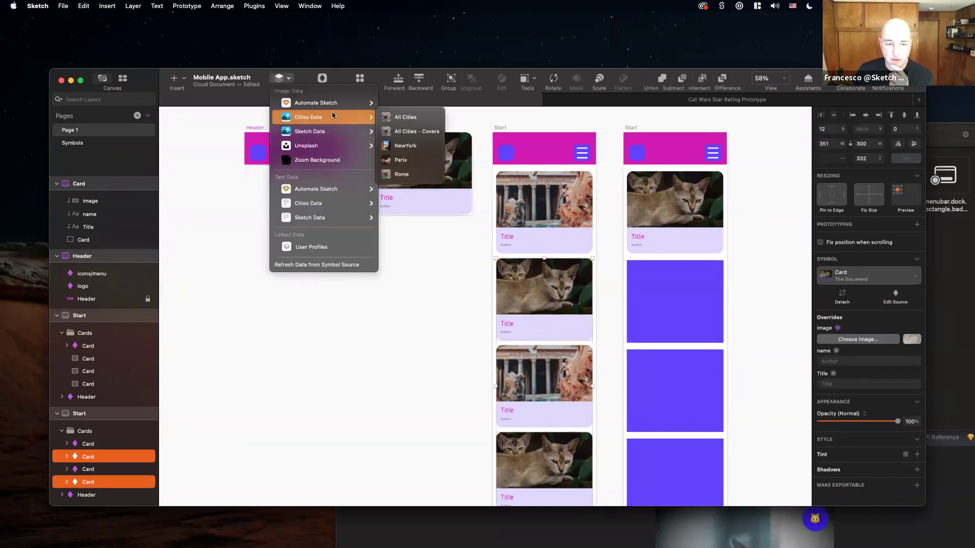
click(422, 131)
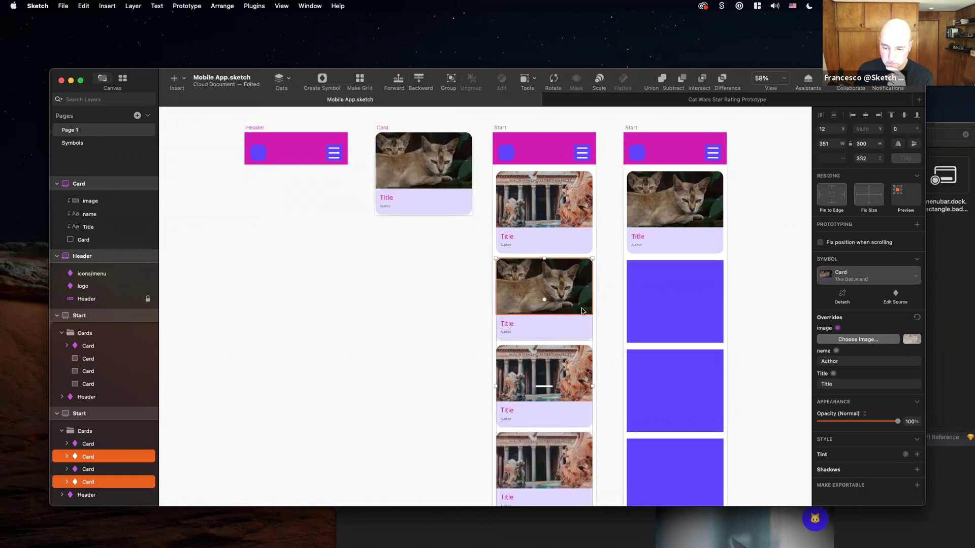
Fill the second Card instance's image with an Unsplash photo, using the search term People.
click(609, 308)
click(577, 301)
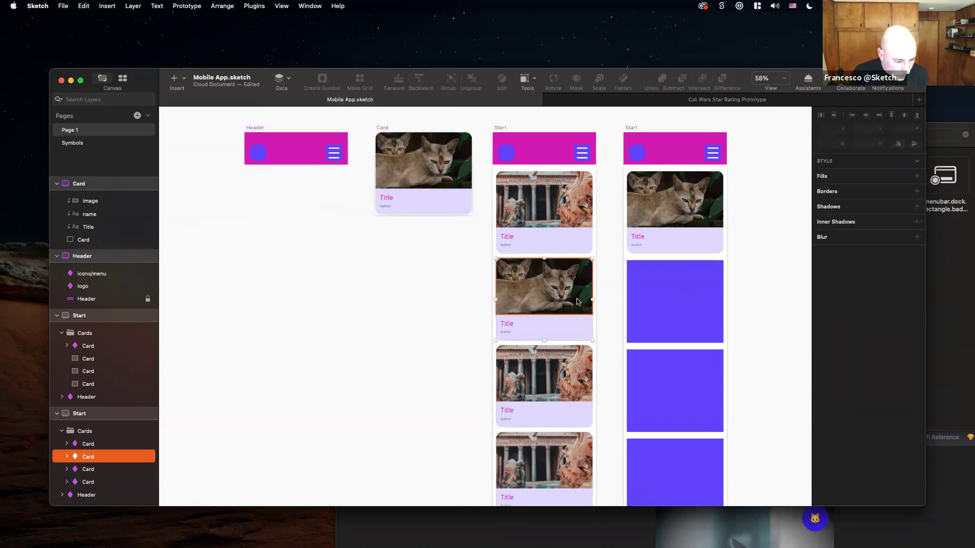
key(super+shift+u)
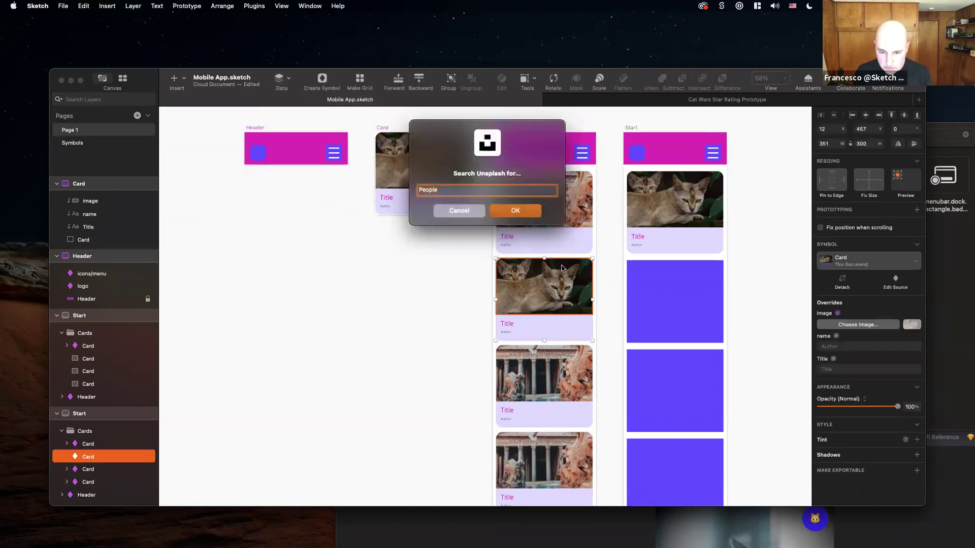
click(508, 211)
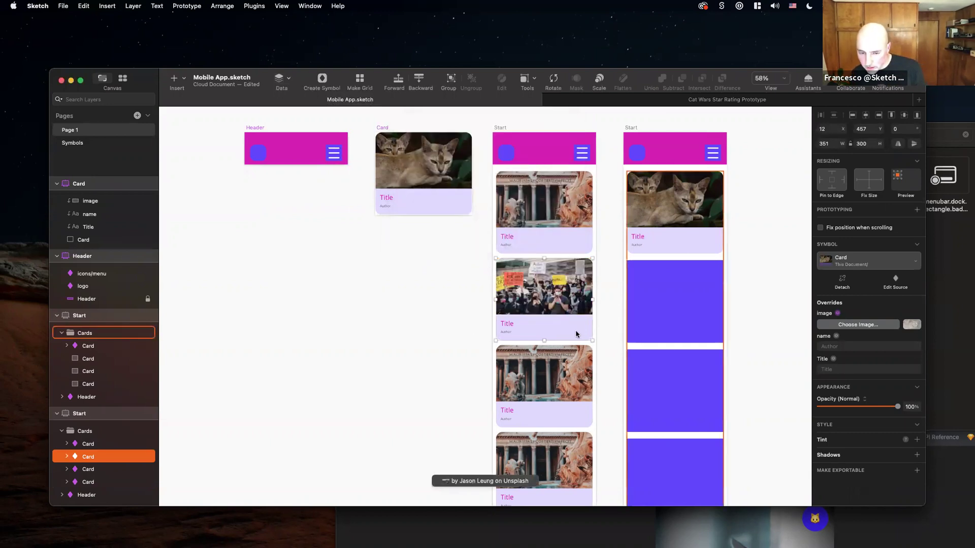
Delete the image layer with the cat photo from the Card symbol source.
click(561, 246)
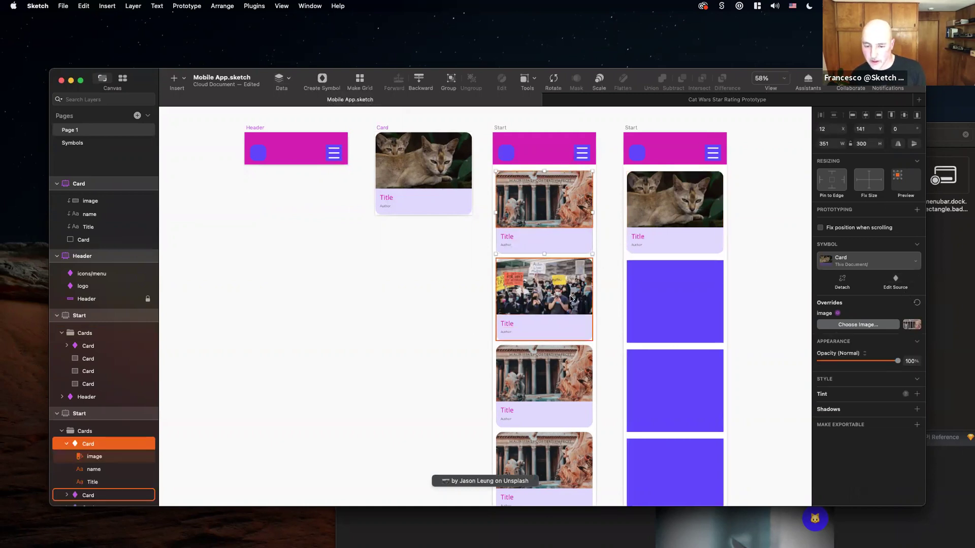
shift+click(543, 289)
shift+click(543, 376)
click(450, 166)
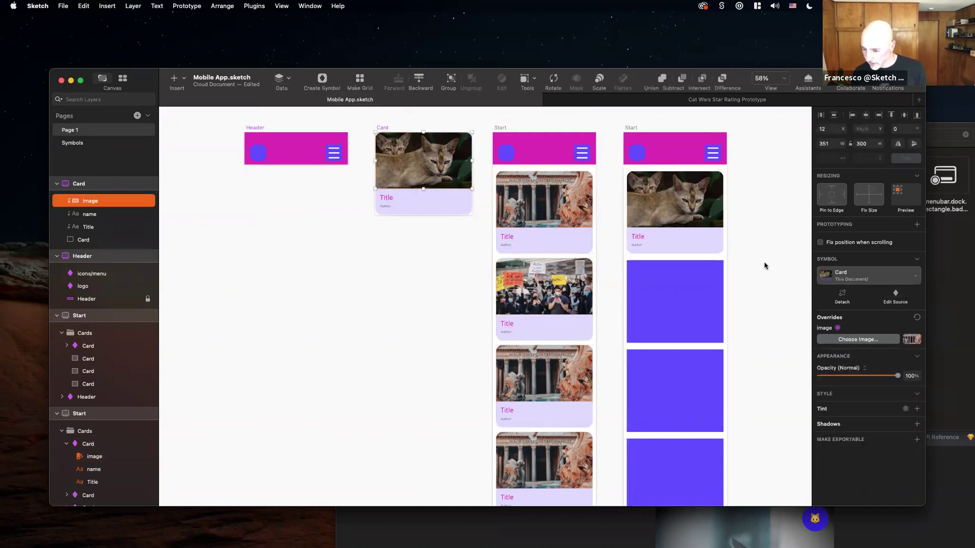
key(BackSpace)
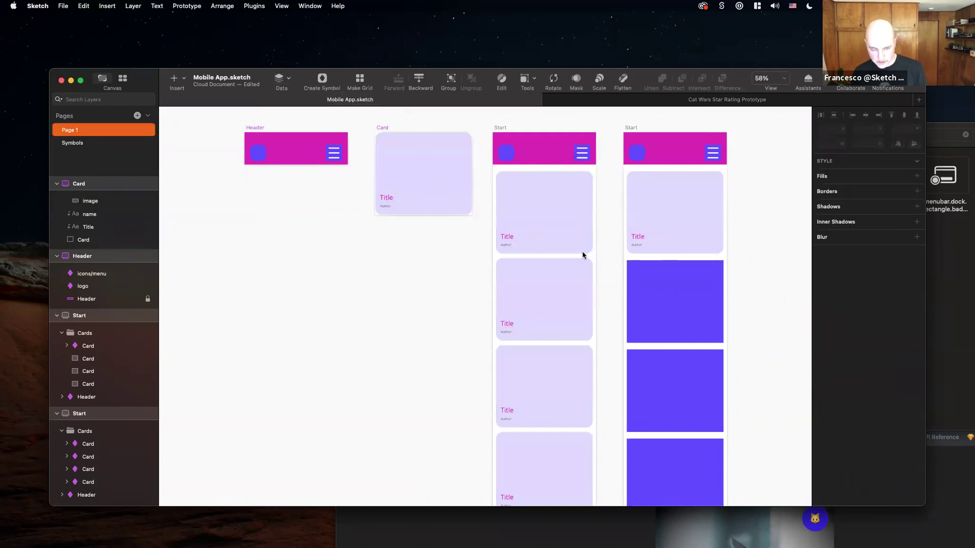
Draw a square in the Card symbol source, place it at X 0, Y 0 and enlarge it to about 218 by 218.
key(r)
drag(398, 151, 444, 199)
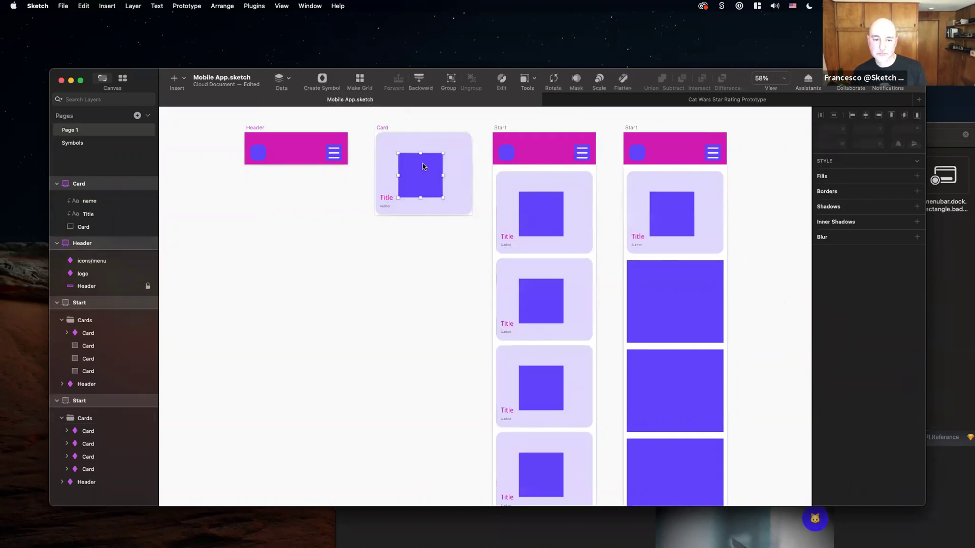
drag(423, 165, 398, 141)
drag(424, 176, 460, 195)
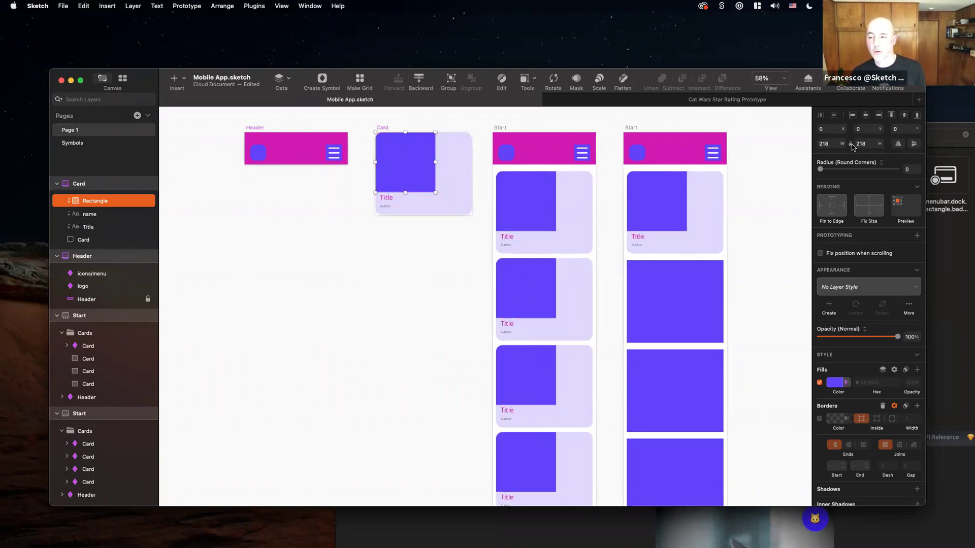
Resize the rectangle in the Card symbol source to 351 by 194 and change its fill type to an image fill.
drag(436, 192, 471, 185)
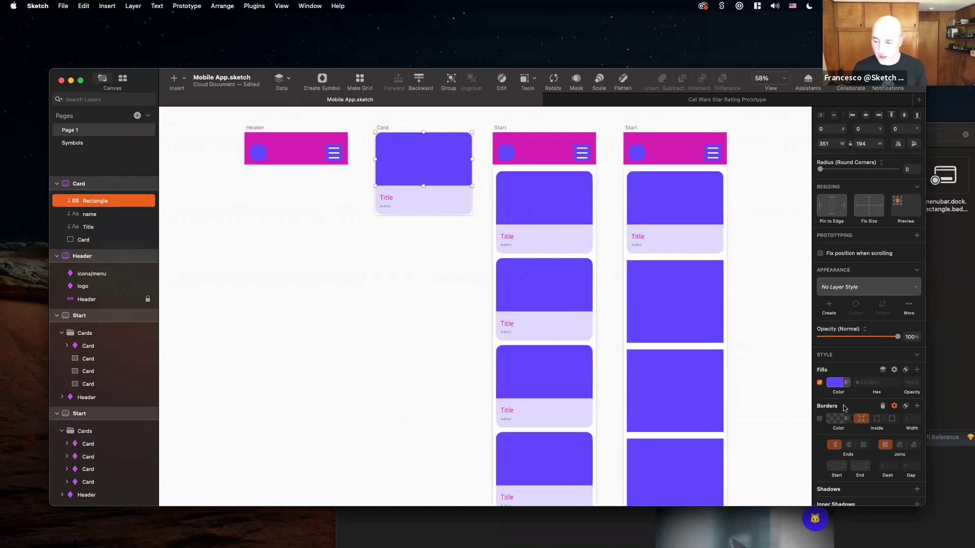
click(838, 386)
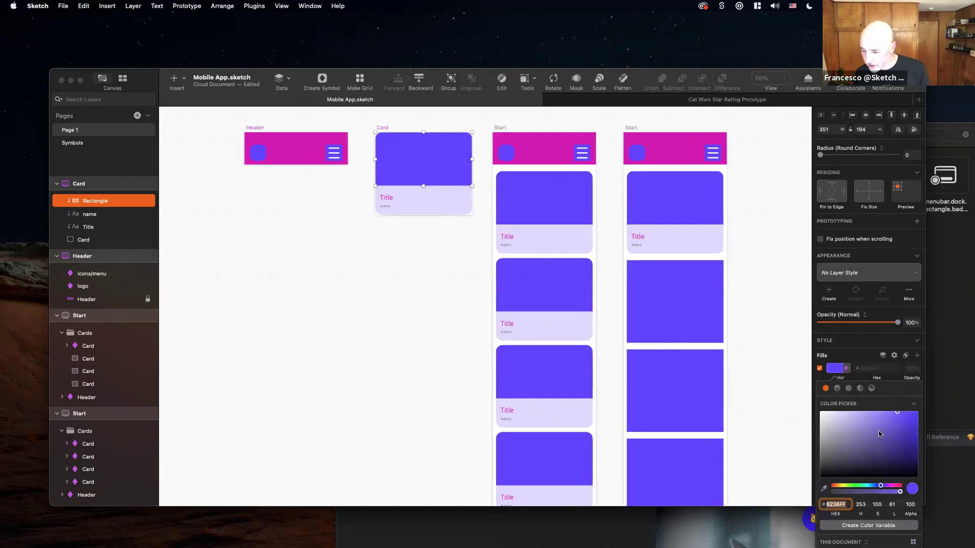
click(871, 389)
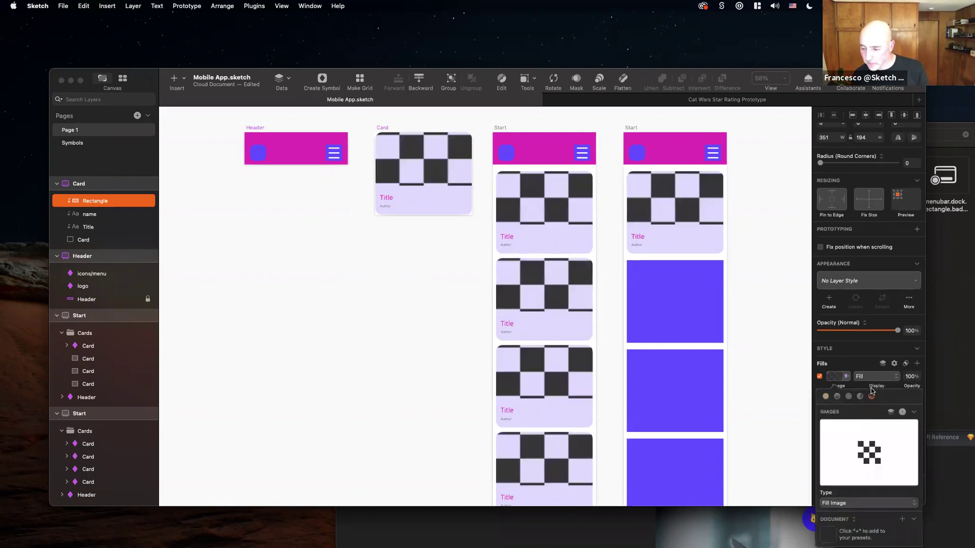
click(901, 412)
click(902, 412)
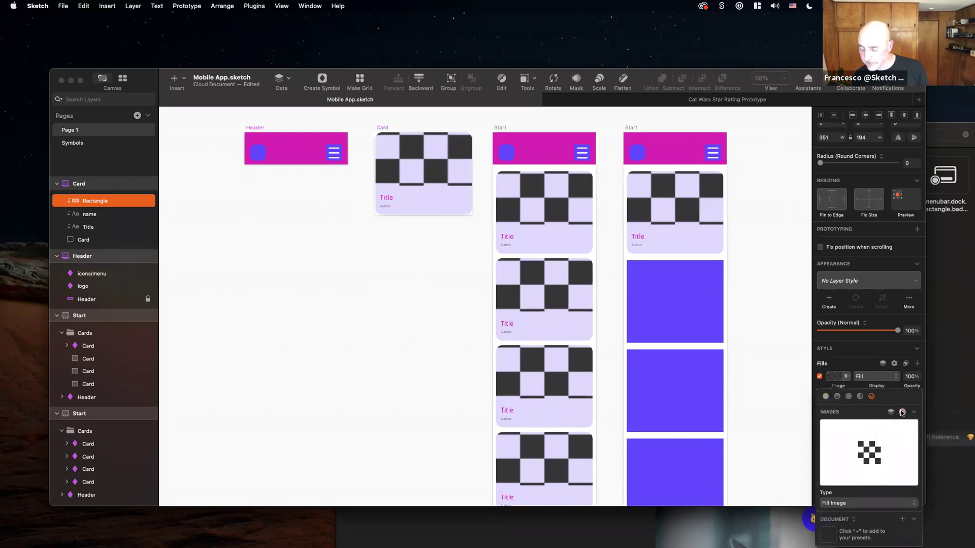
mouse_move(890, 468)
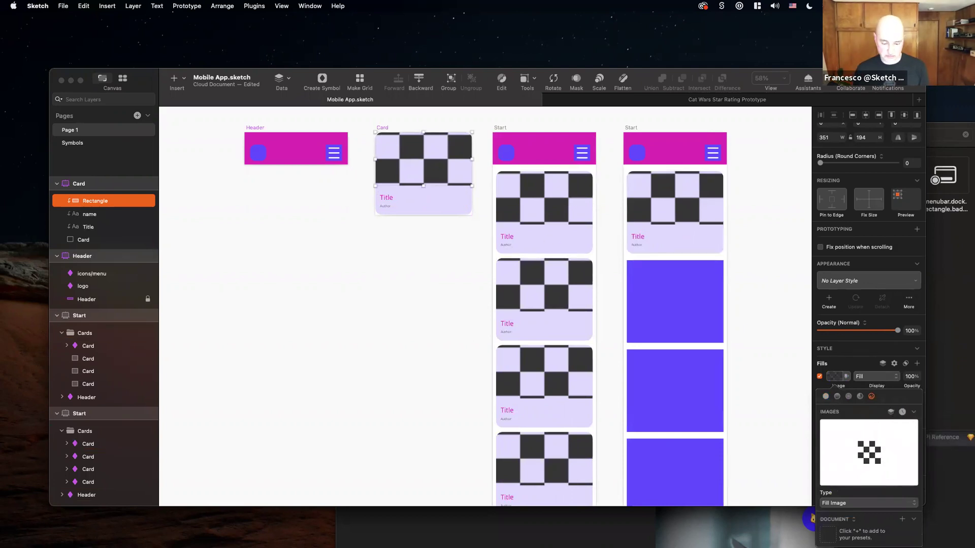
Switch to Chrome, search Google for "google images cities" in a new tab and open the New York skyline image result.
click(475, 510)
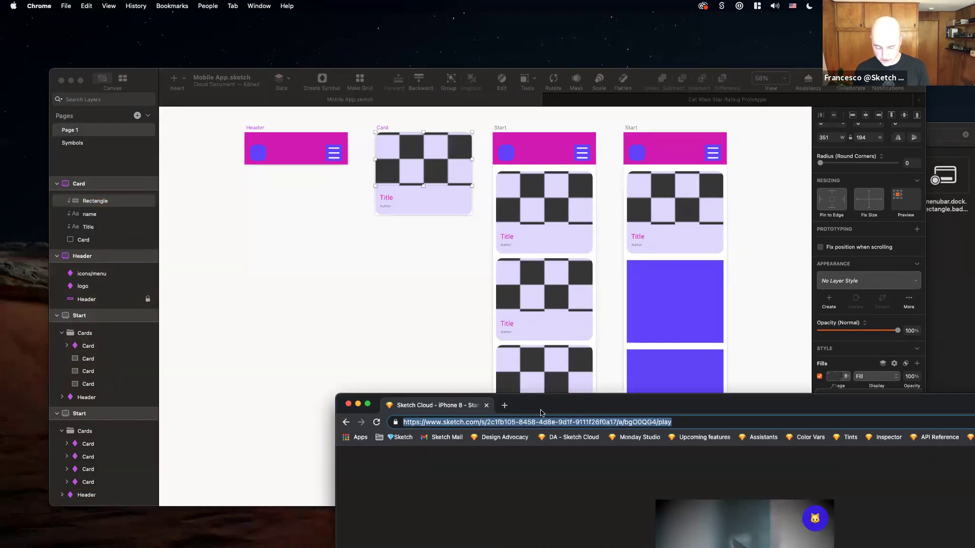
key(super+t)
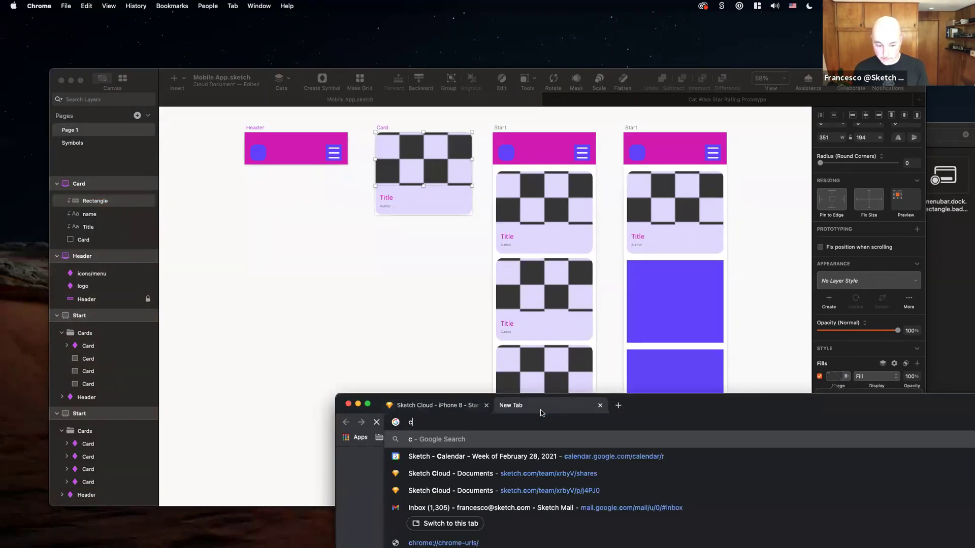
text(google im)
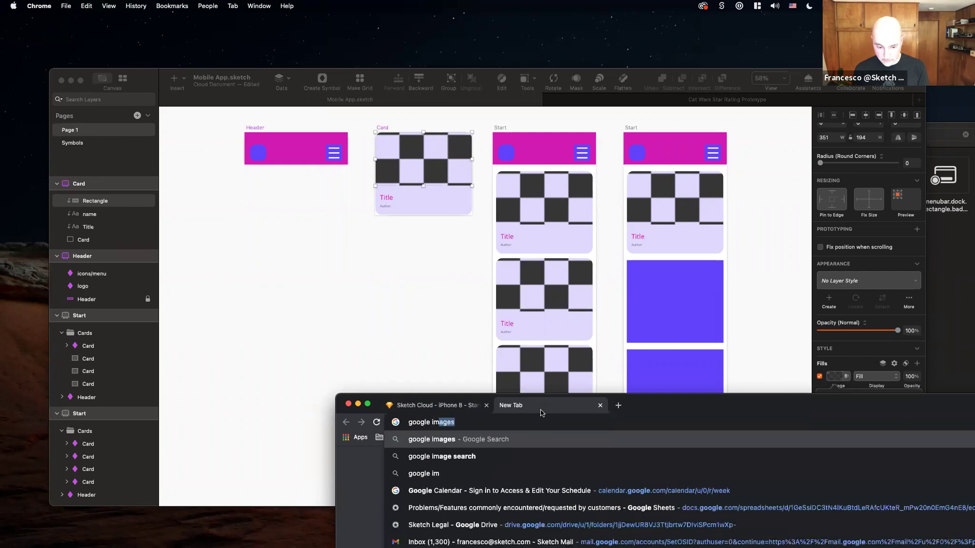
text(ages cities)
key(Return)
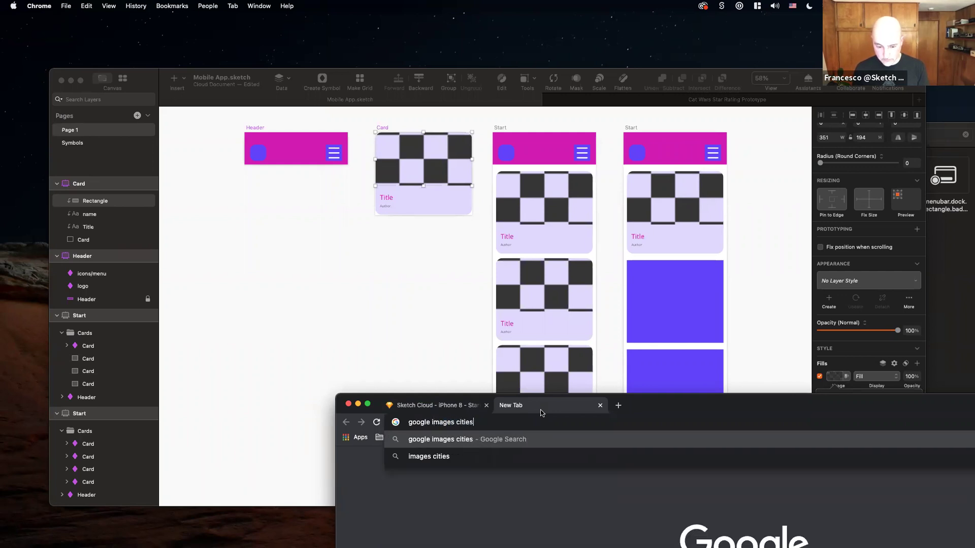
drag(670, 404, 478, 174)
click(400, 403)
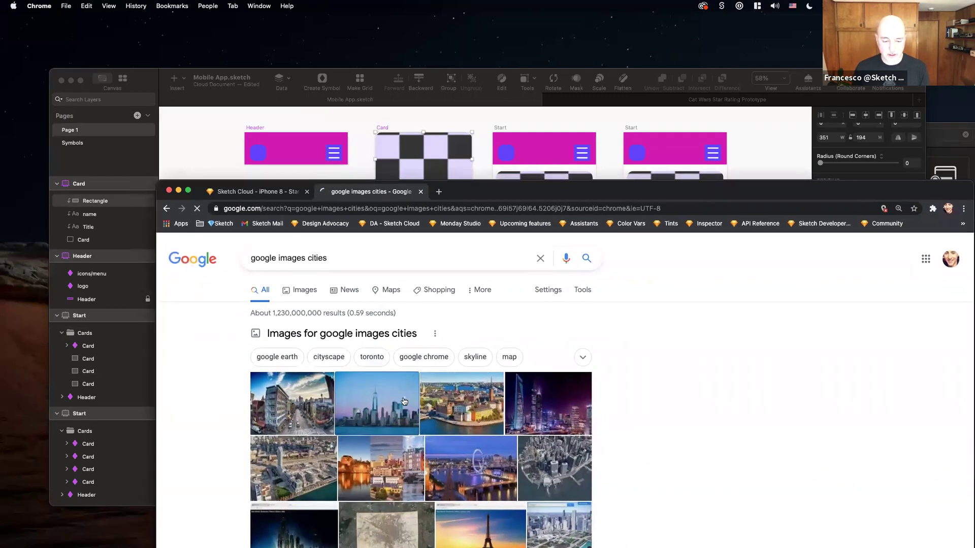
Bring the Unsplash skyline photo from the image results into the Sketch document and place it on the empty canvas below the Card symbol.
drag(553, 191, 902, 205)
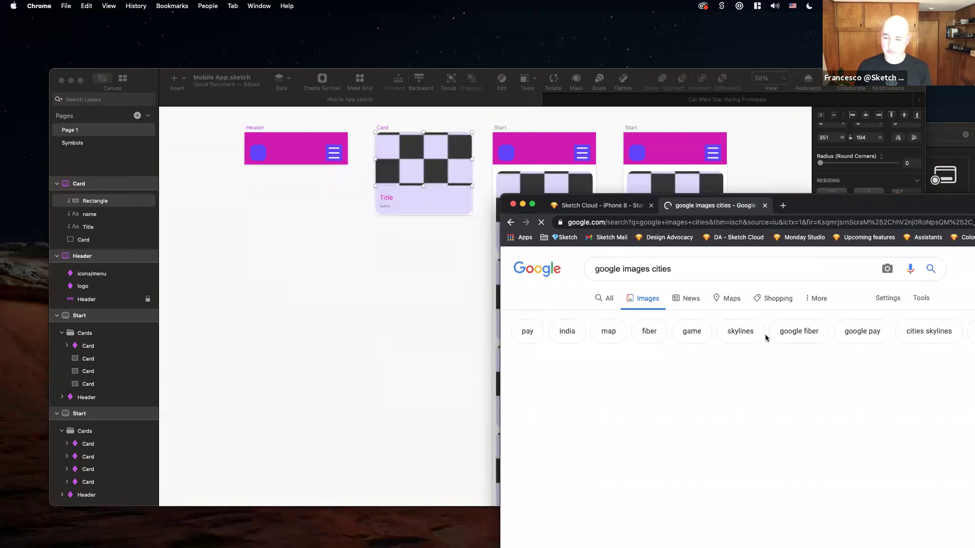
scroll(607, 397, down, 1)
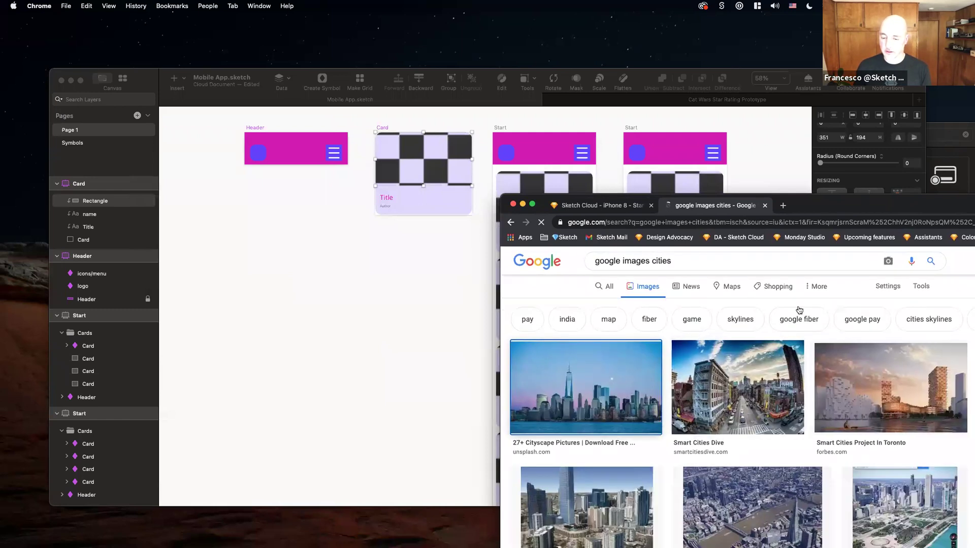
scroll(799, 311, down, 2)
drag(541, 205, 178, 202)
mouse_move(787, 406)
mouse_down()
mouse_move(508, 218)
mouse_move(454, 158)
mouse_move(386, 127)
mouse_move(285, 152)
mouse_move(267, 175)
mouse_move(317, 186)
mouse_up()
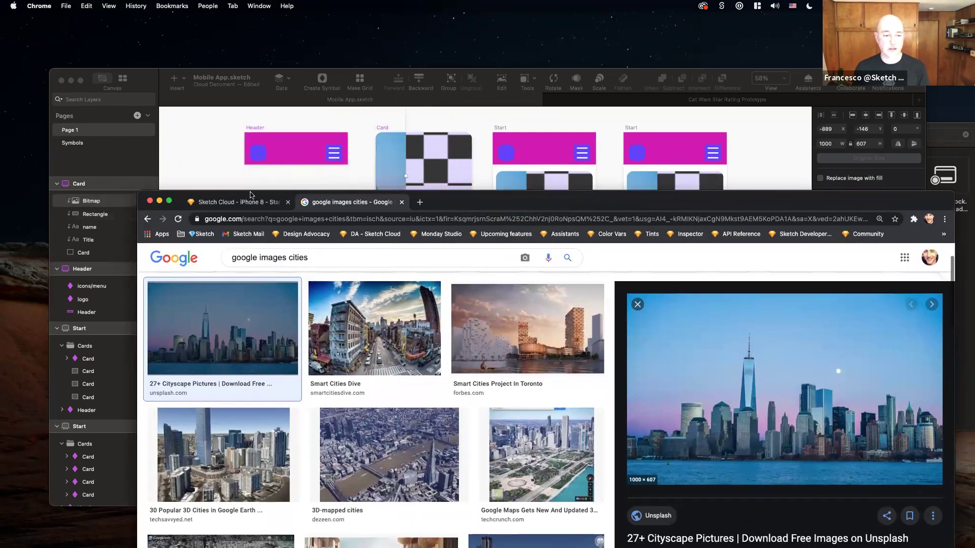
drag(251, 194, 688, 244)
mouse_move(399, 164)
mouse_down()
mouse_move(420, 316)
mouse_move(453, 311)
mouse_up()
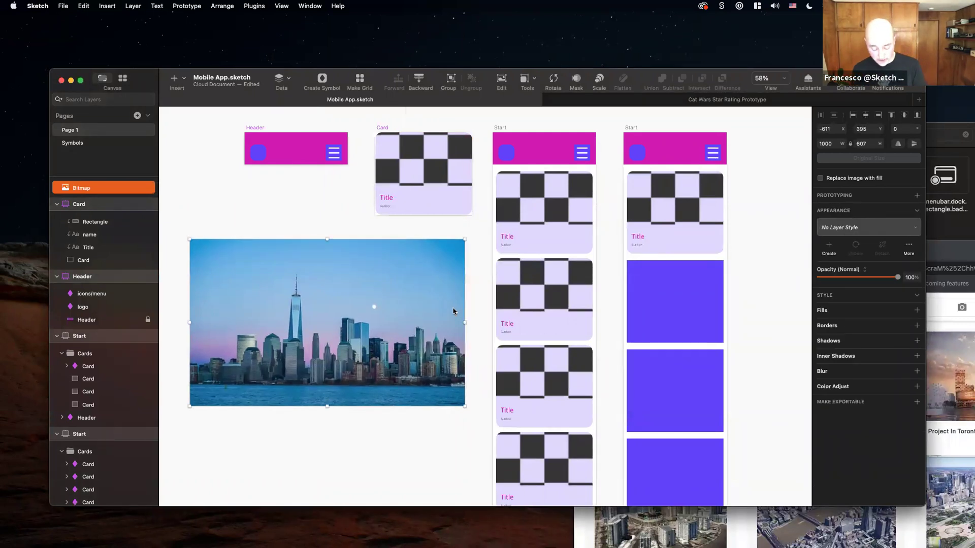
Use the skyline photo as the image fill of the Card symbol's rectangle and delete the loose bitmap from the canvas.
key(Escape)
click(396, 256)
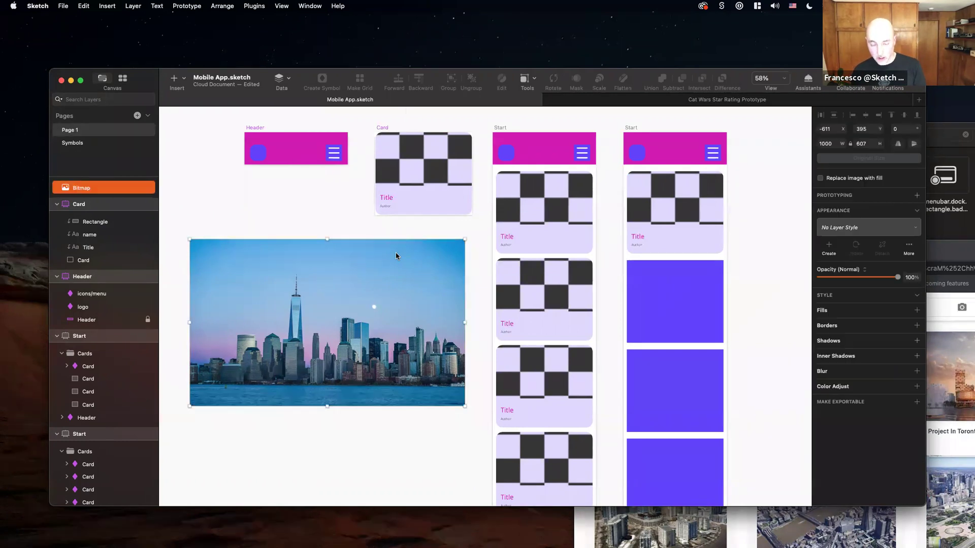
click(442, 163)
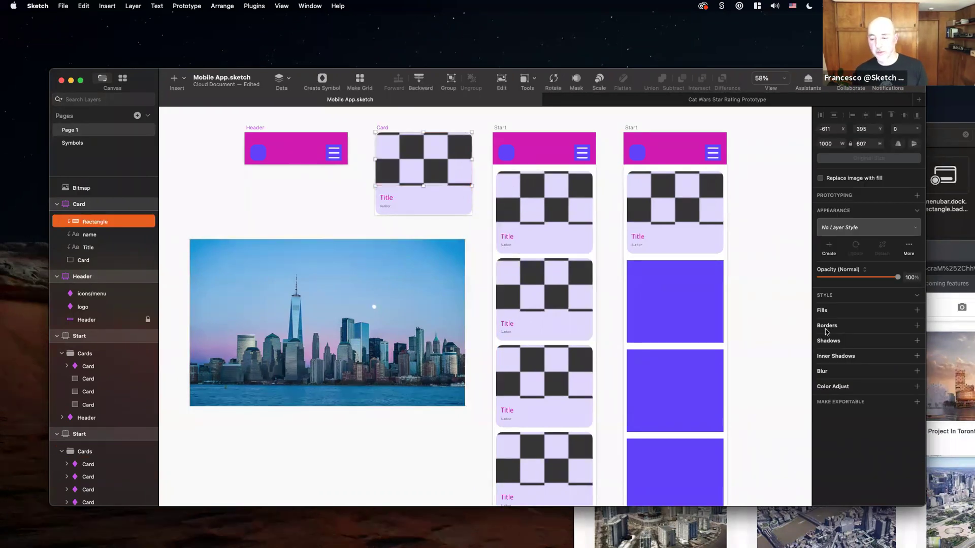
click(835, 383)
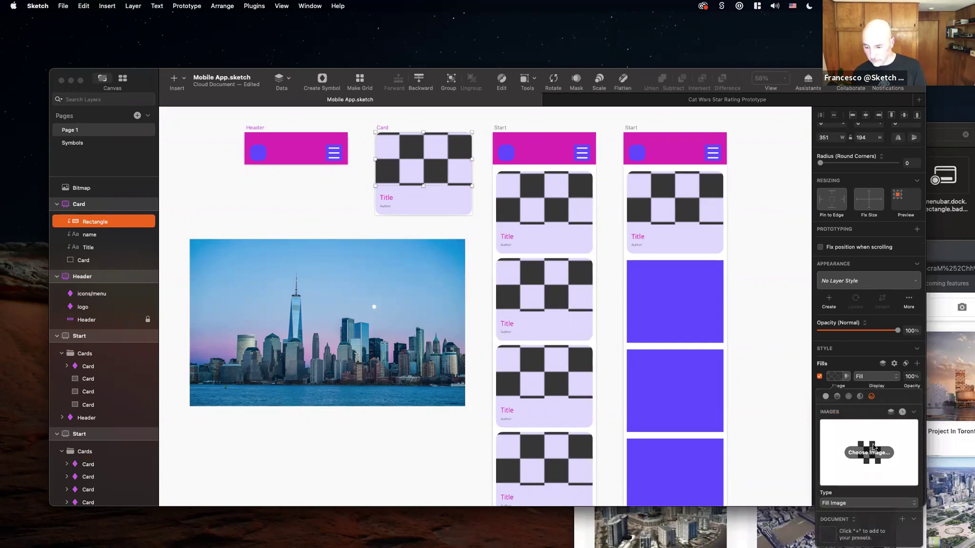
click(871, 452)
key(Escape)
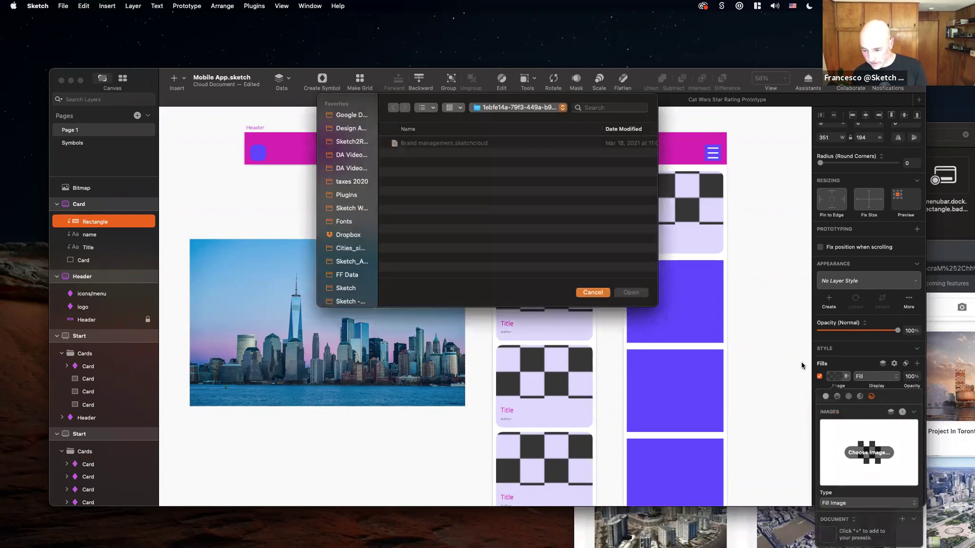
drag(832, 432, 833, 433)
click(370, 250)
key(Delete)
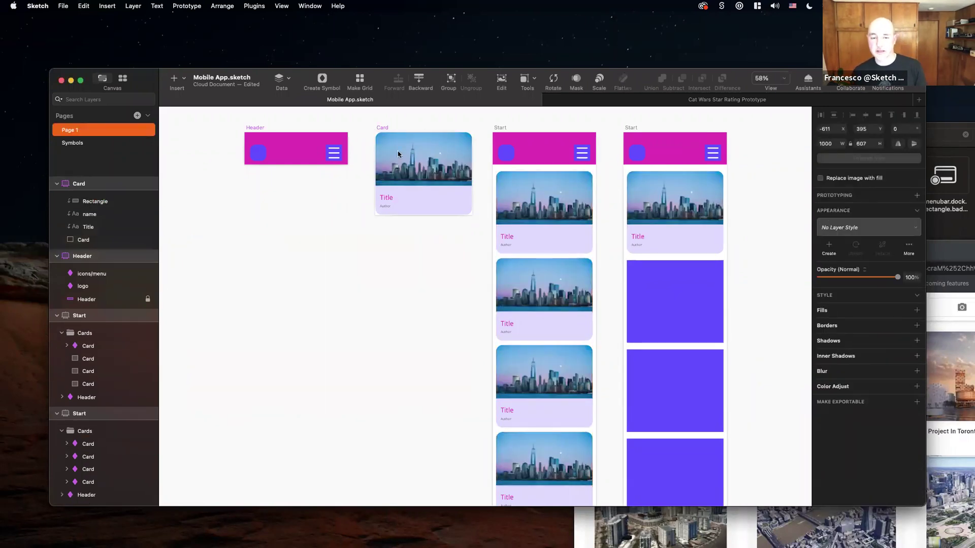
Try tiling the Card rectangle's image fill at 48% size, and return its display mode to Fill.
click(437, 164)
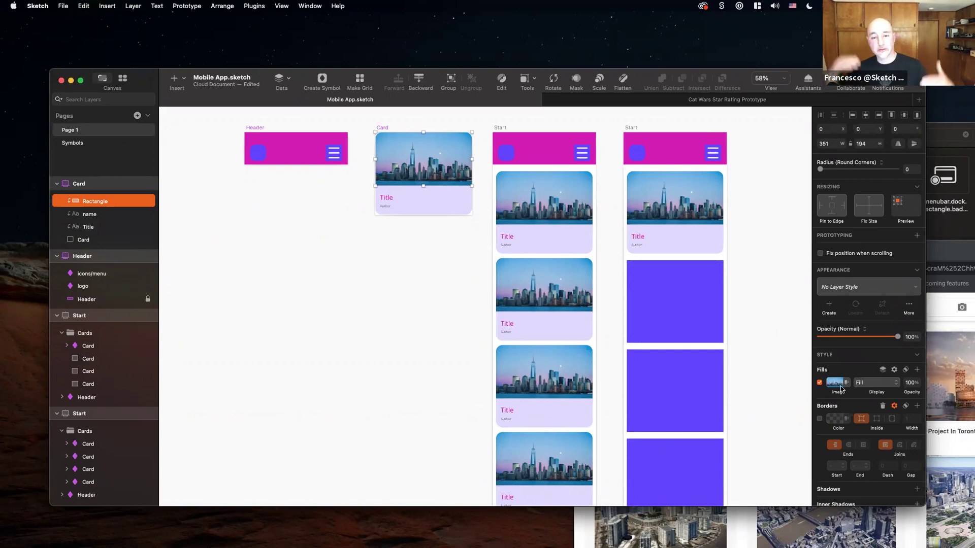
click(868, 384)
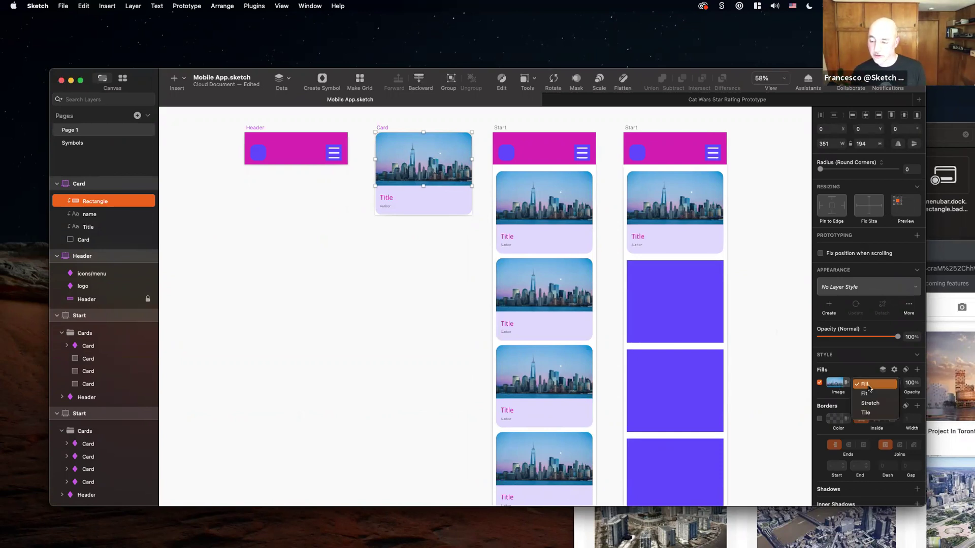
click(871, 411)
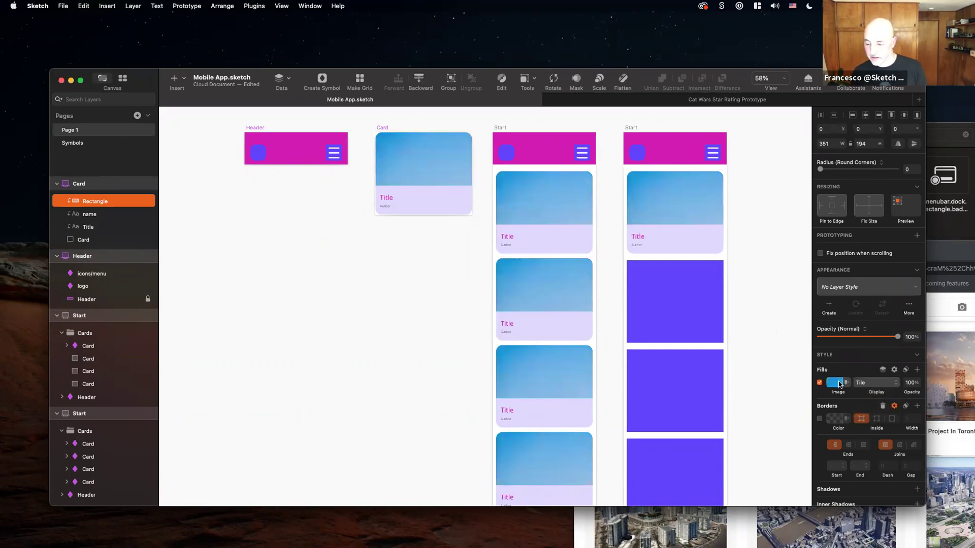
click(838, 385)
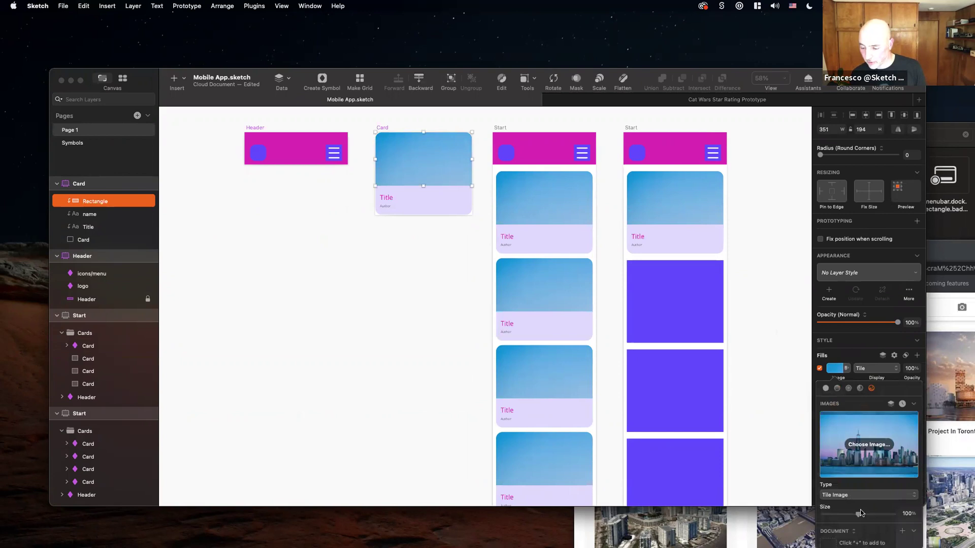
drag(858, 516, 839, 517)
click(869, 370)
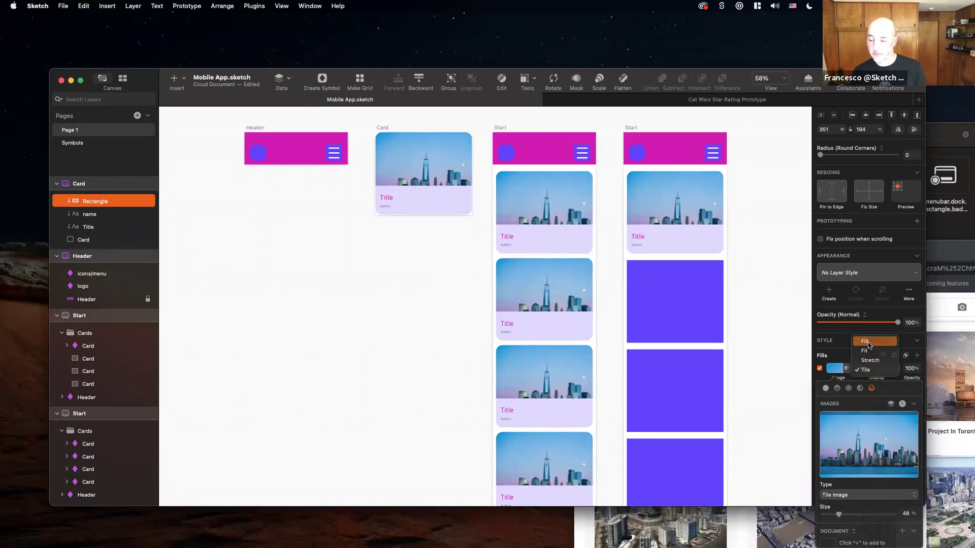
click(862, 342)
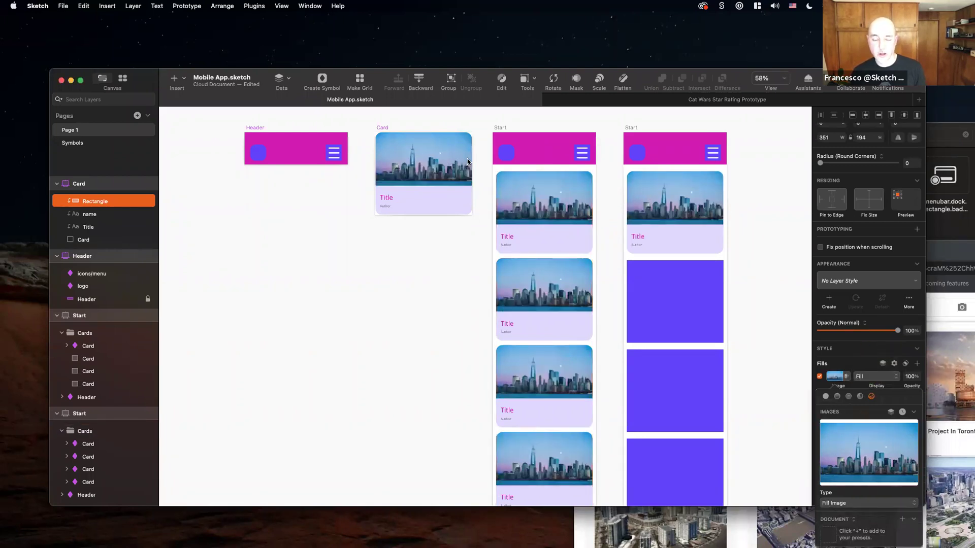
Enlarge the image rectangle in the Card symbol source to about 352 by 204.
mouse_move(423, 185)
mouse_down()
mouse_move(424, 193)
mouse_move(419, 178)
mouse_move(419, 188)
mouse_up()
mouse_move(464, 159)
mouse_down()
mouse_move(455, 159)
mouse_move(482, 160)
mouse_move(472, 160)
mouse_up()
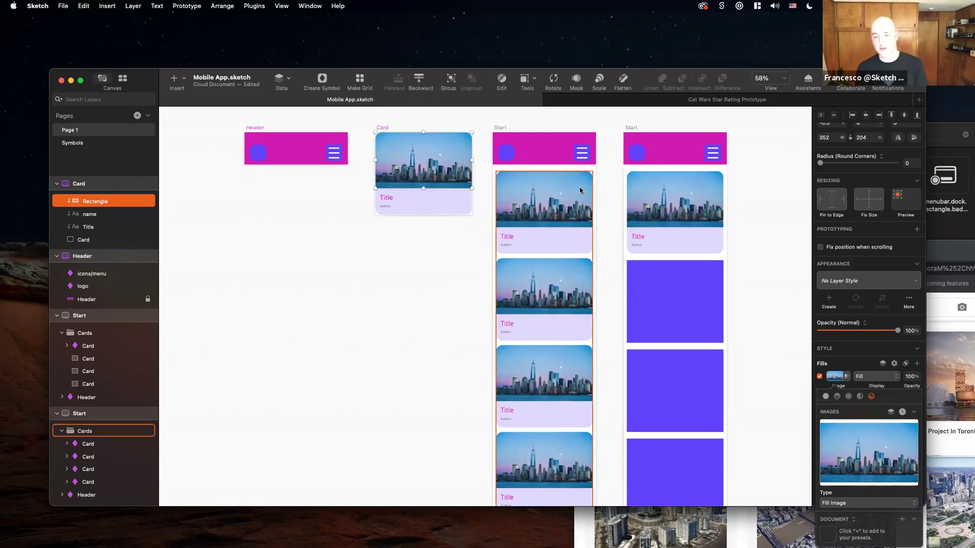
scroll(569, 214, right, 5)
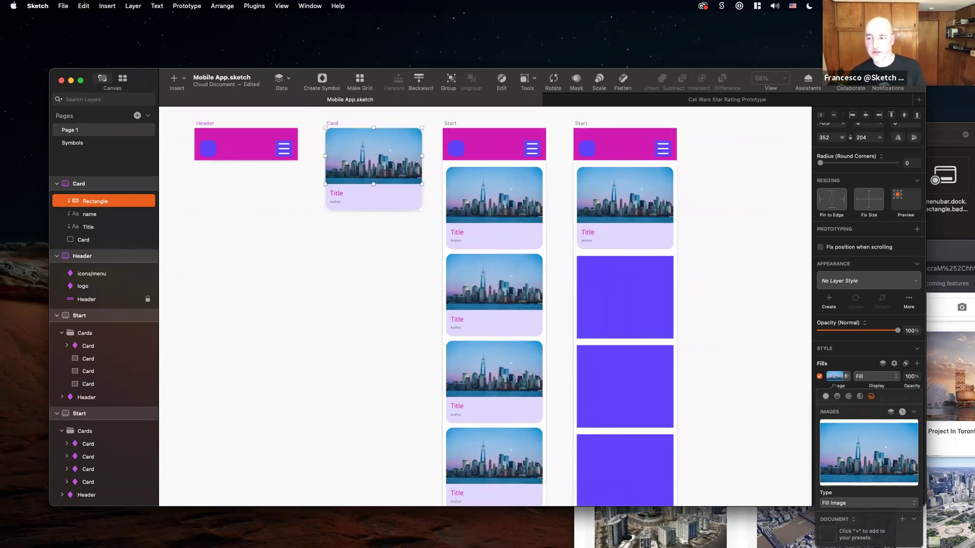
key(Escape)
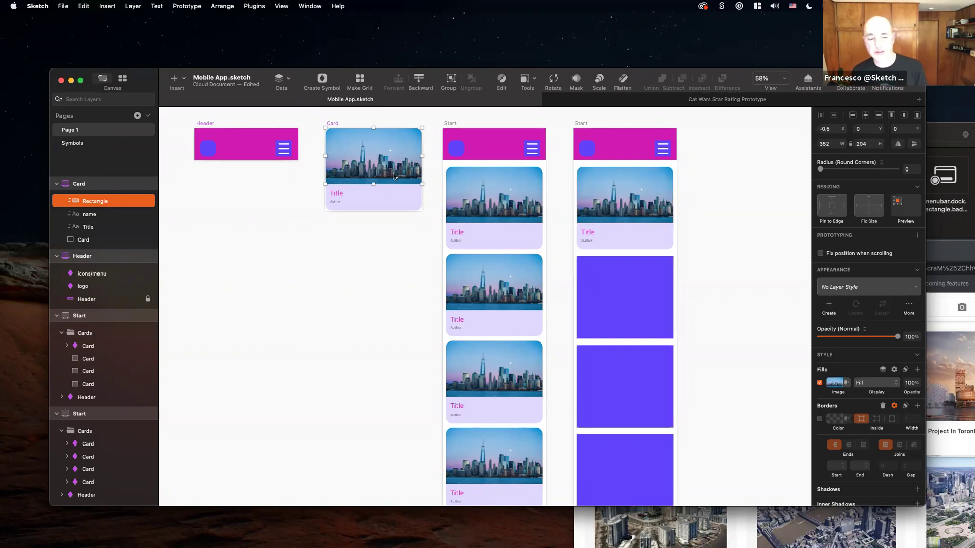
Delete the three plain purple placeholder rectangles below the Card instance in the second Start artboard.
click(489, 201)
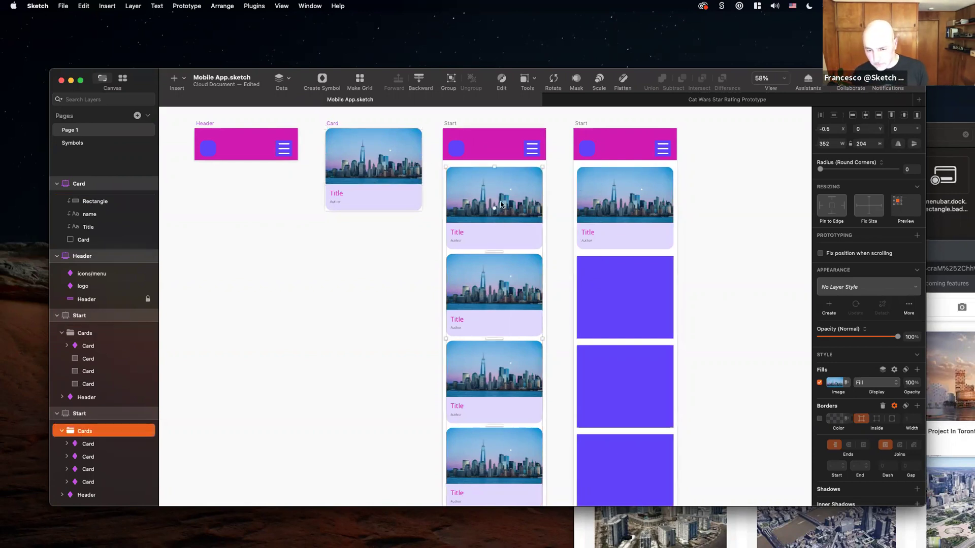
click(611, 211)
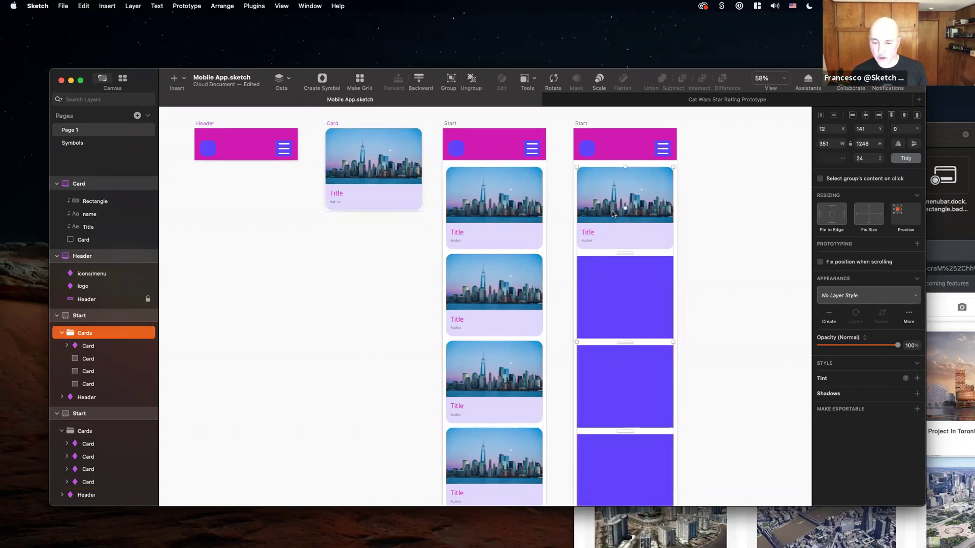
click(608, 286)
shift+click(608, 379)
shift+click(603, 450)
key(BackSpace)
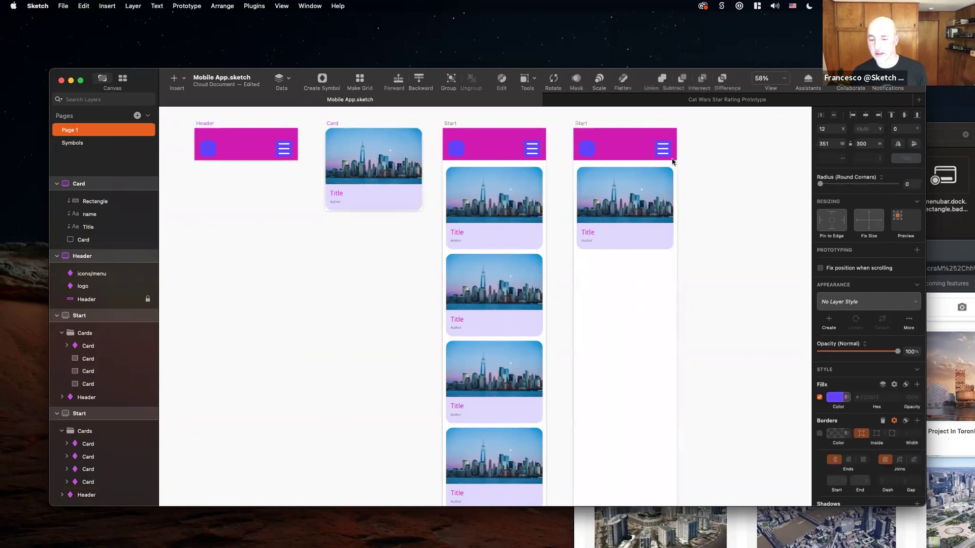
Rename the second Start artboard, the one with a single card, as Detail.
click(496, 204)
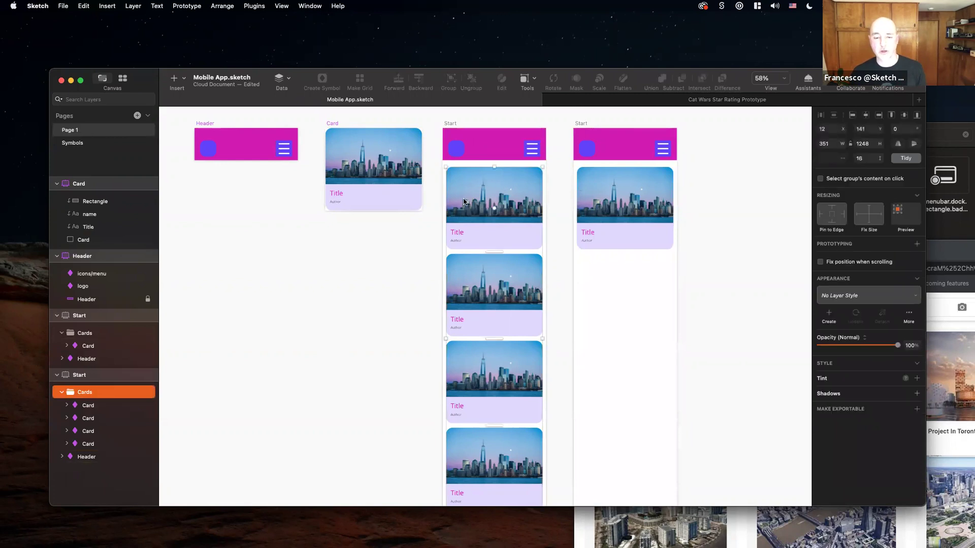
click(496, 204)
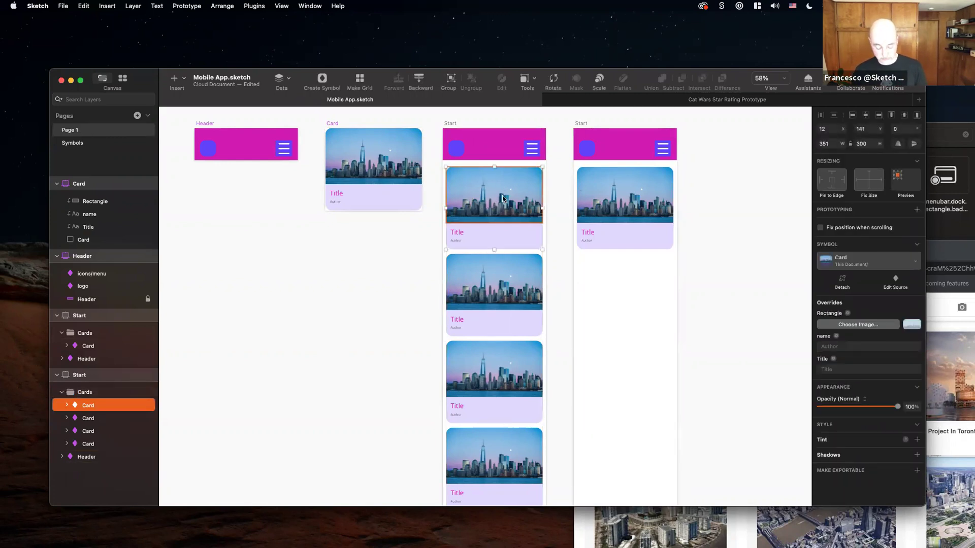
click(584, 124)
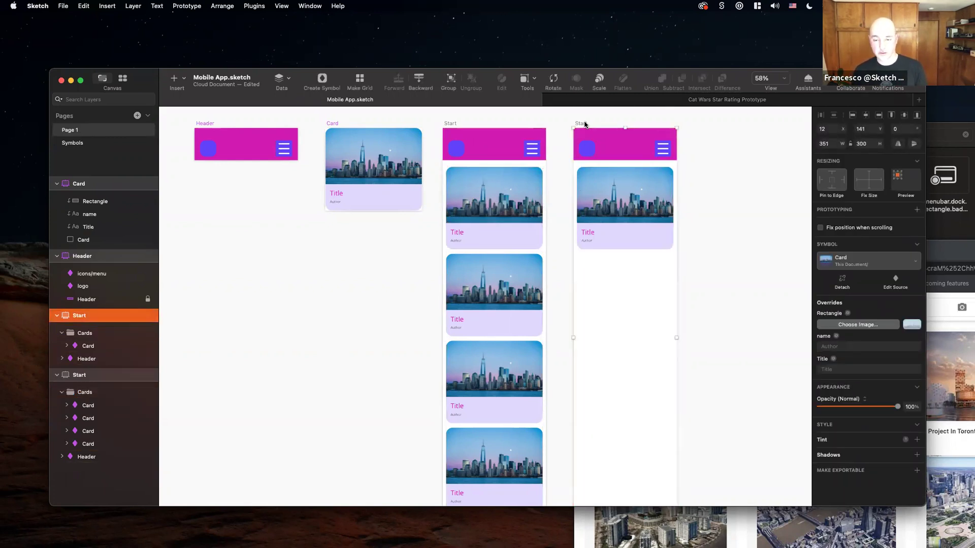
key(super+r)
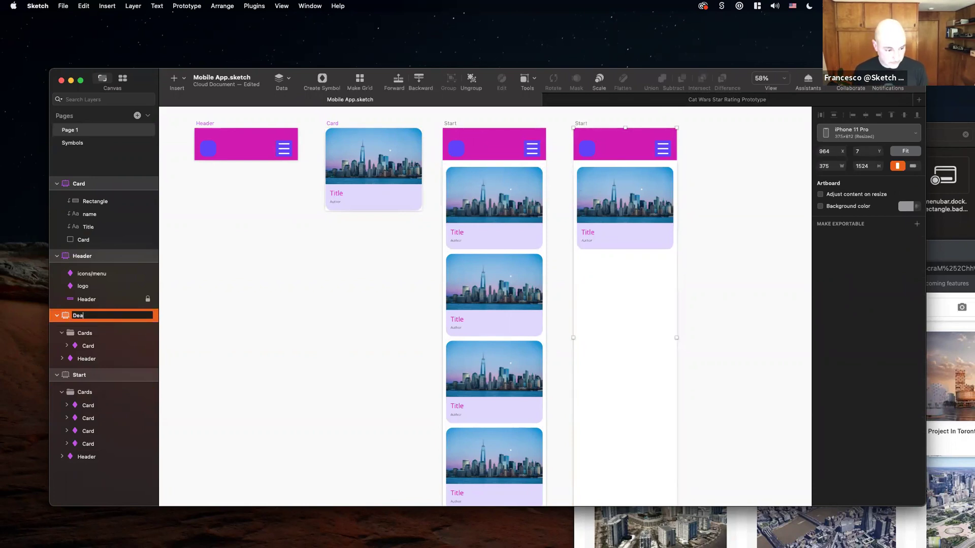
text(Detail)
key(Return)
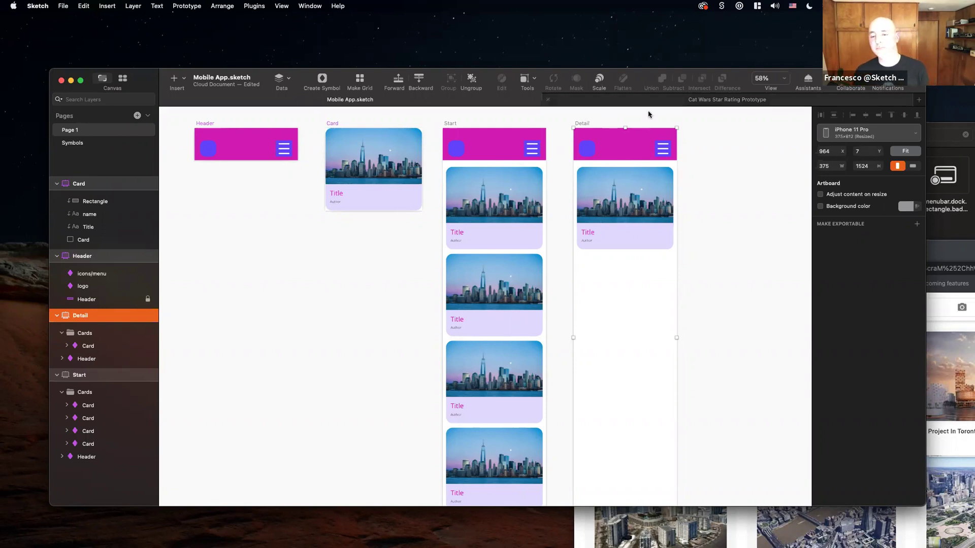
click(682, 220)
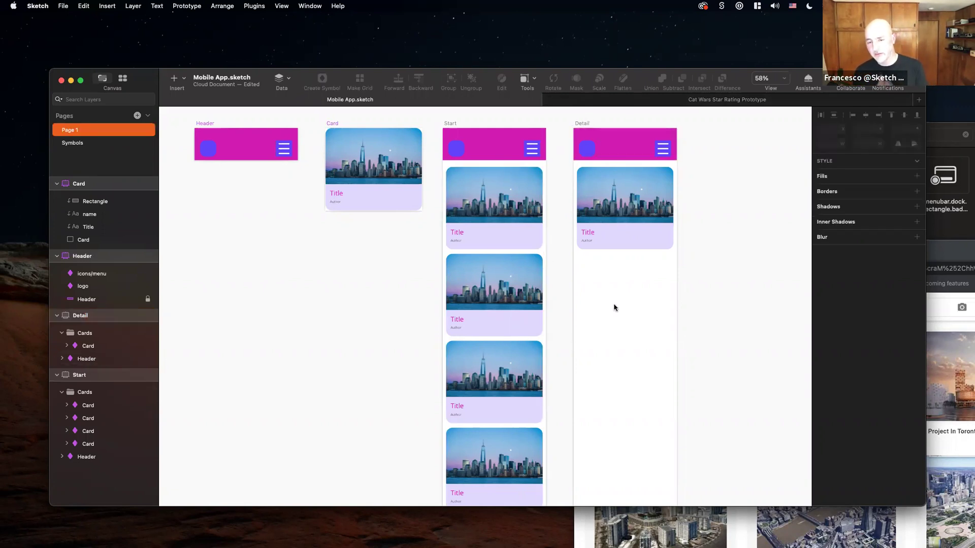
Ungroup the Cards group in the Detail artboard and stretch its card to 375 by 324, flush beneath the header.
scroll(615, 242, right, 5)
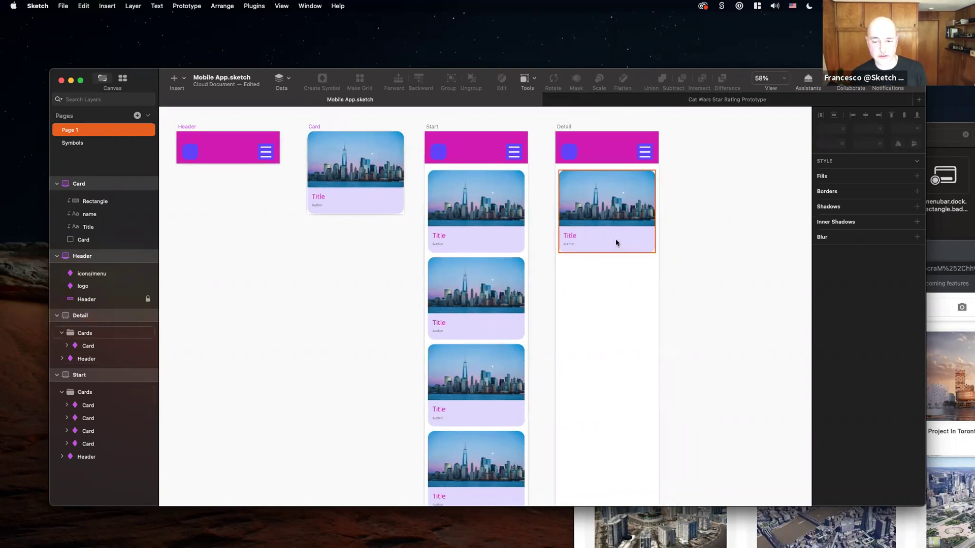
click(584, 241)
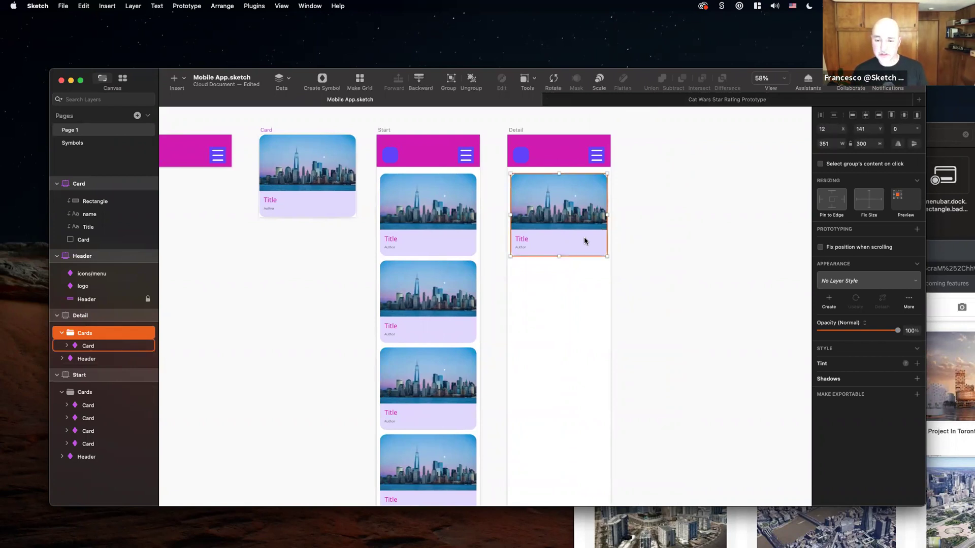
key(super+shift+g)
drag(606, 215, 610, 215)
drag(512, 215, 507, 215)
drag(559, 173, 558, 166)
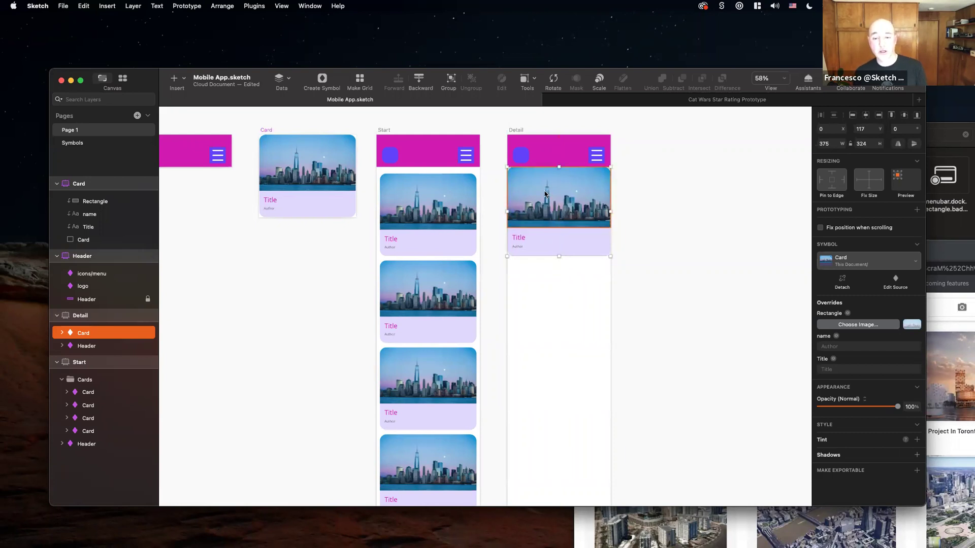
Detach all contents of the Detail artboard's card from its symbol and ungroup the resulting layers.
right_click(544, 193)
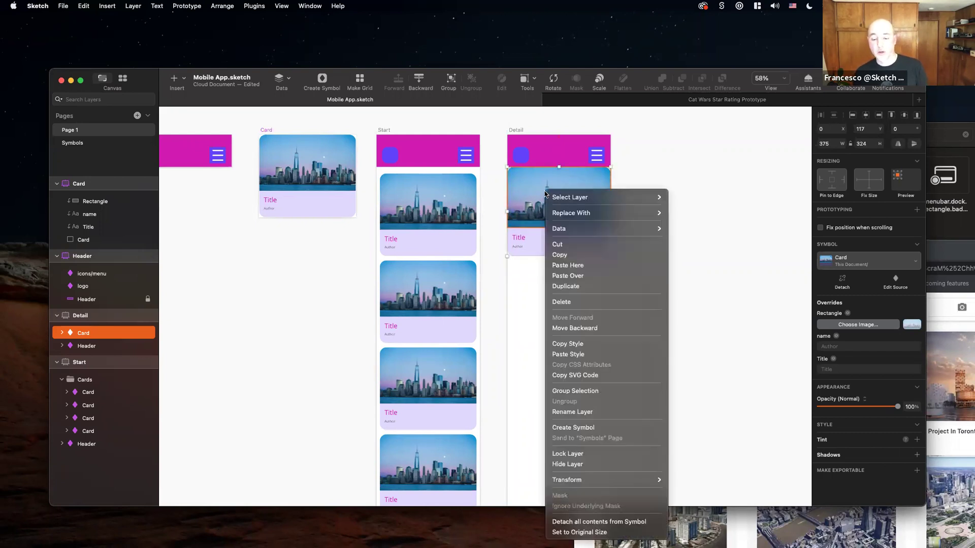
click(607, 523)
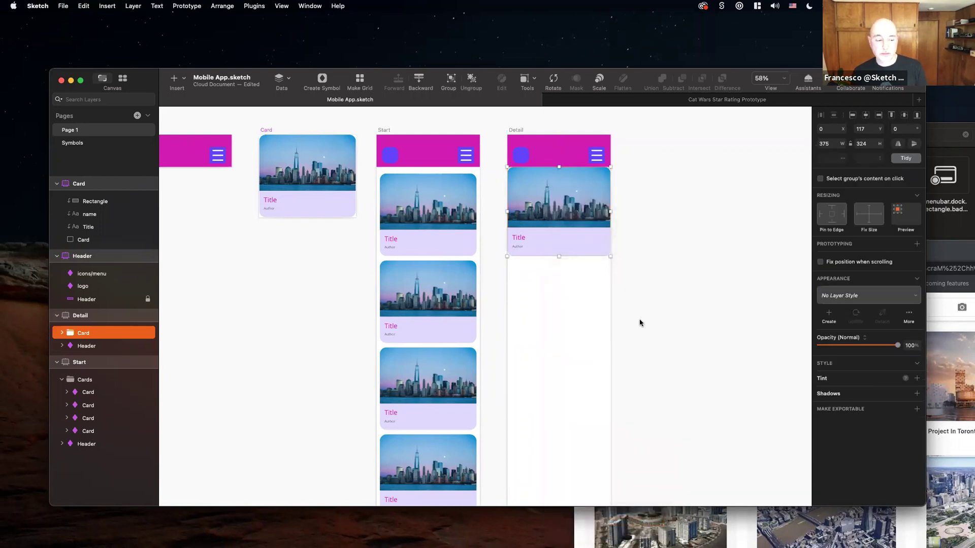
click(192, 301)
click(78, 333)
key(super+shift+g)
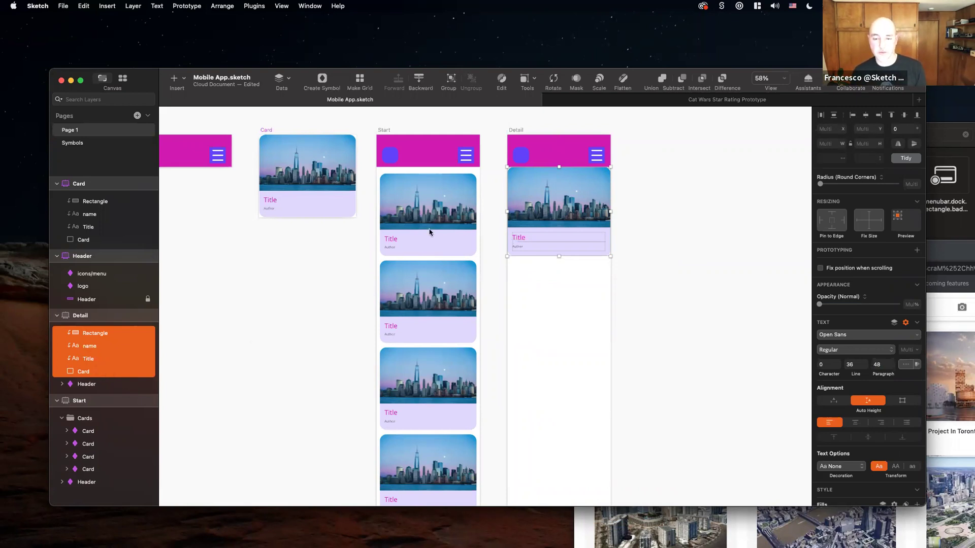
Delete the purple card background in the Detail artboard and extend the image rectangle downward to a height of about 403.
click(115, 372)
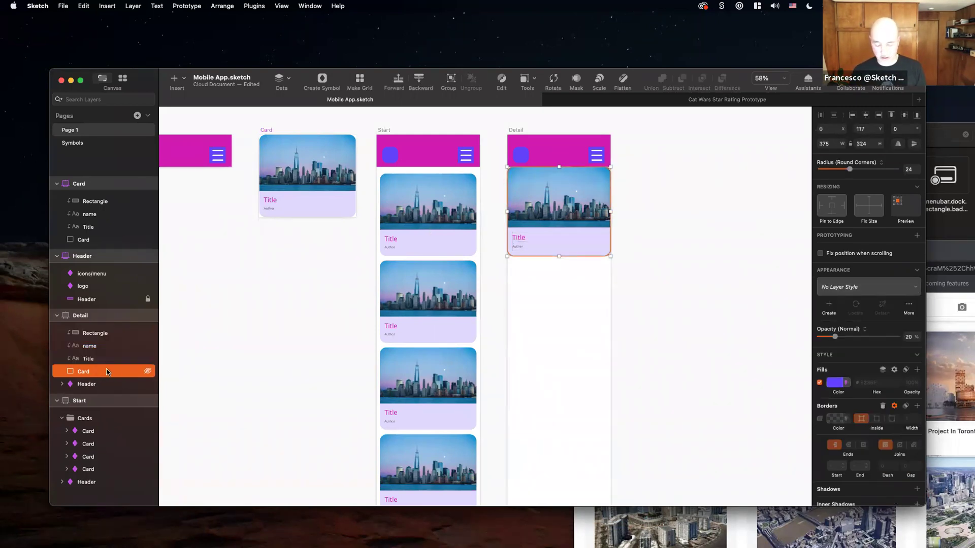
key(Delete)
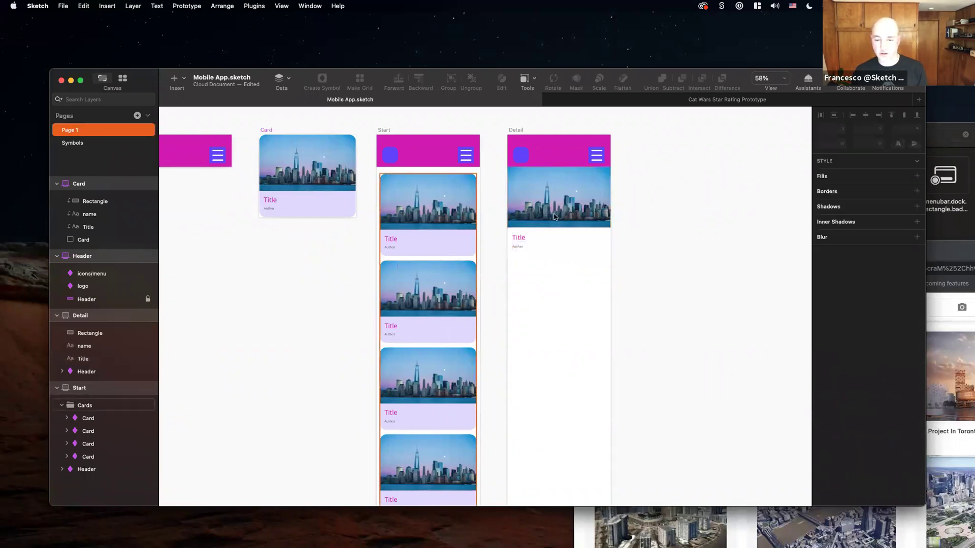
click(549, 192)
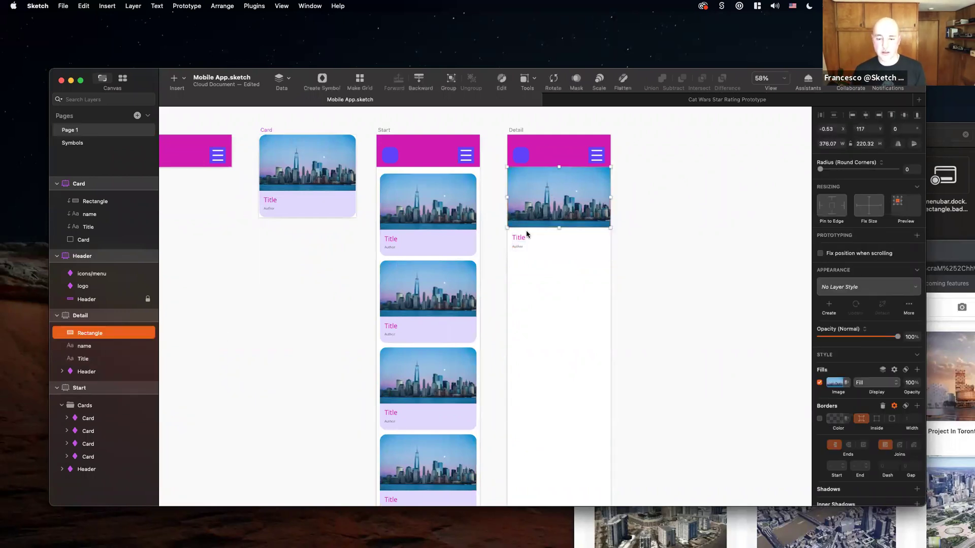
click(517, 239)
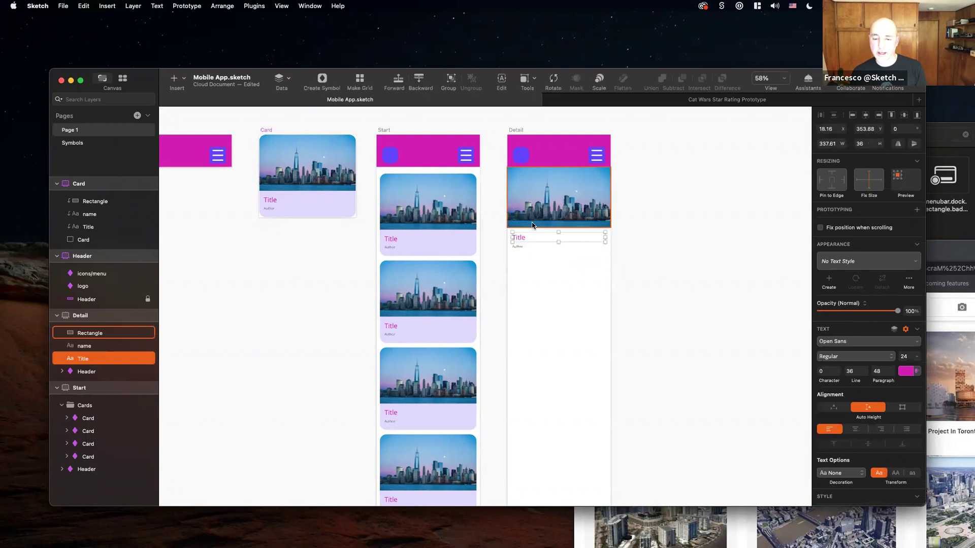
click(532, 225)
drag(559, 227, 560, 279)
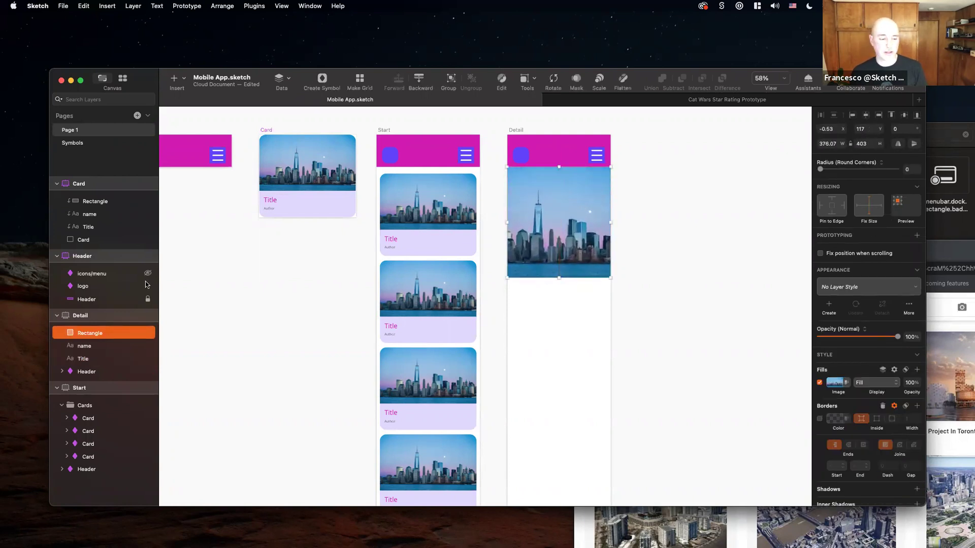
Bring the Detail artboard's name and Title text layers in front of the image rectangle and place both texts just below the image.
click(100, 345)
shift+click(94, 358)
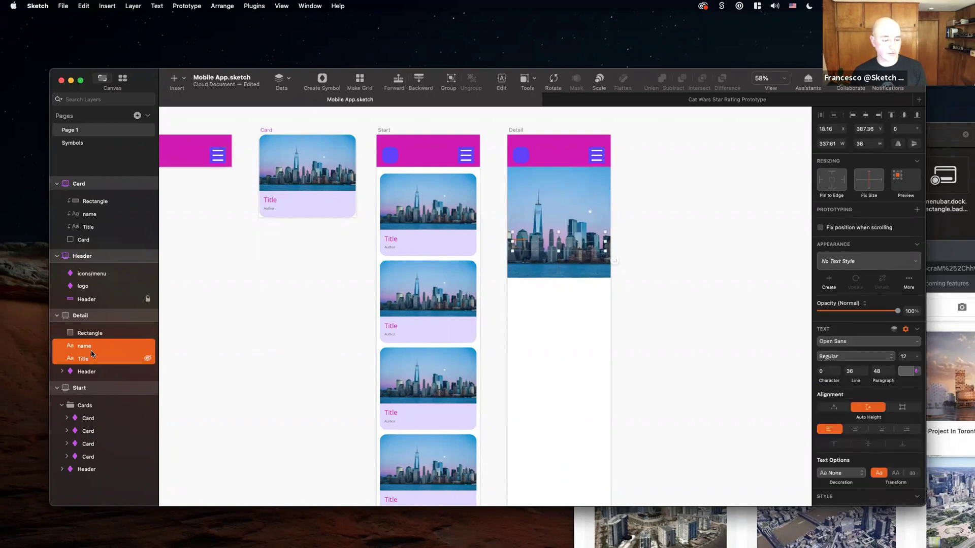
drag(92, 352, 91, 329)
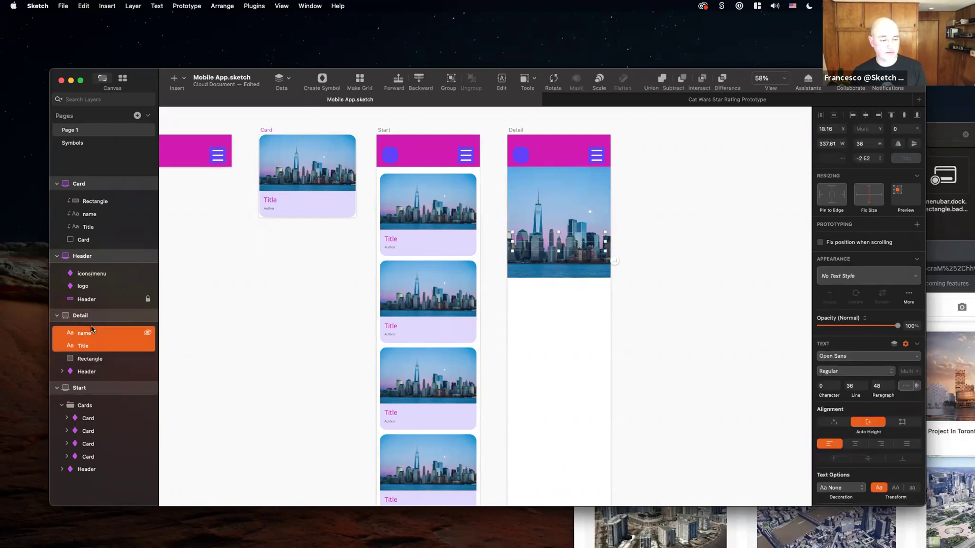
drag(521, 254, 519, 293)
click(760, 283)
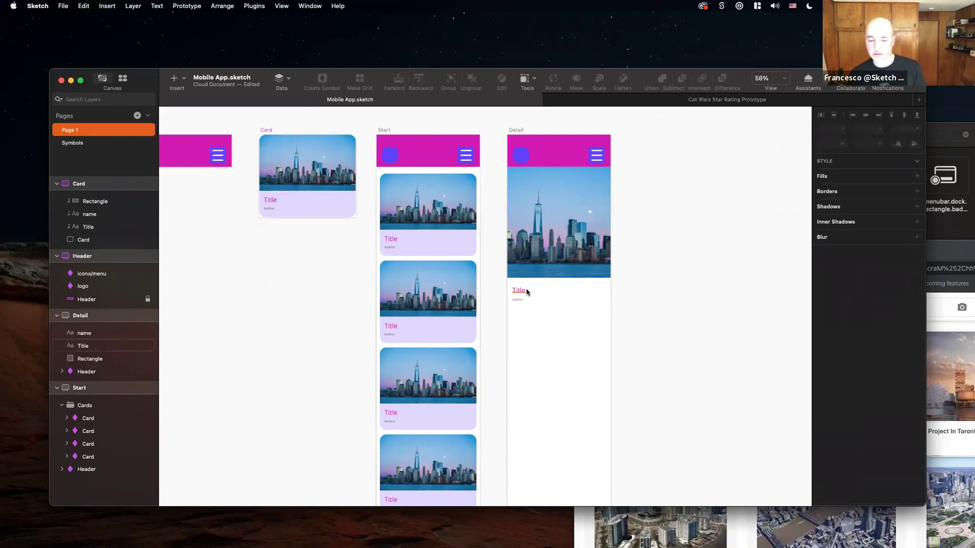
Set the Detail artboard's Title text to size 40 and create a text style from it.
click(526, 289)
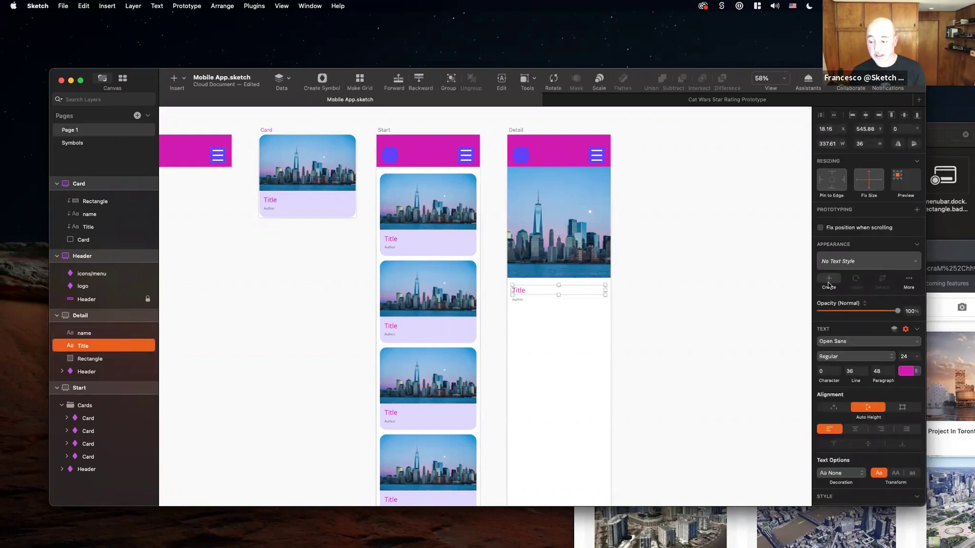
click(905, 355)
text(40)
key(Return)
click(829, 279)
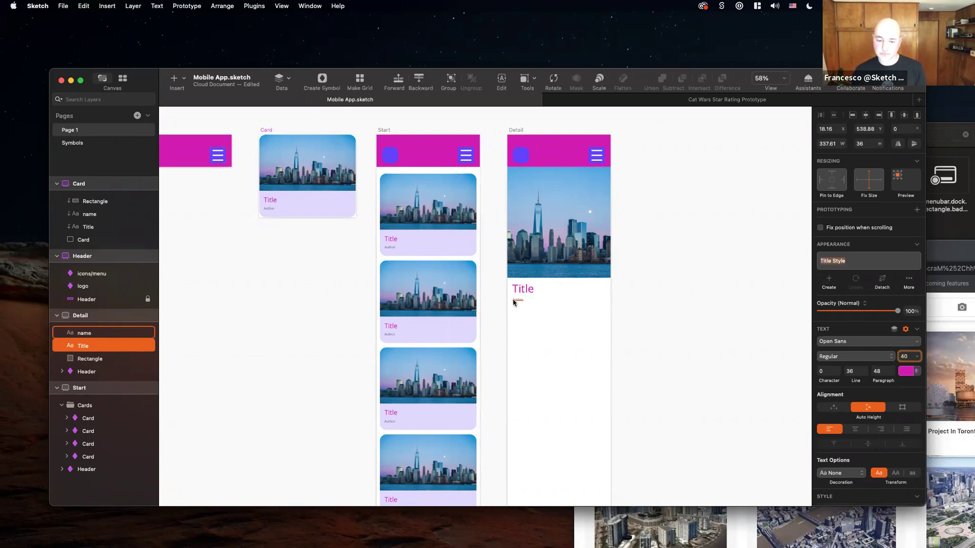
Duplicate the Author text below itself in the Detail artboard and enlarge the copy to a text box about 338 by 369.
click(514, 302)
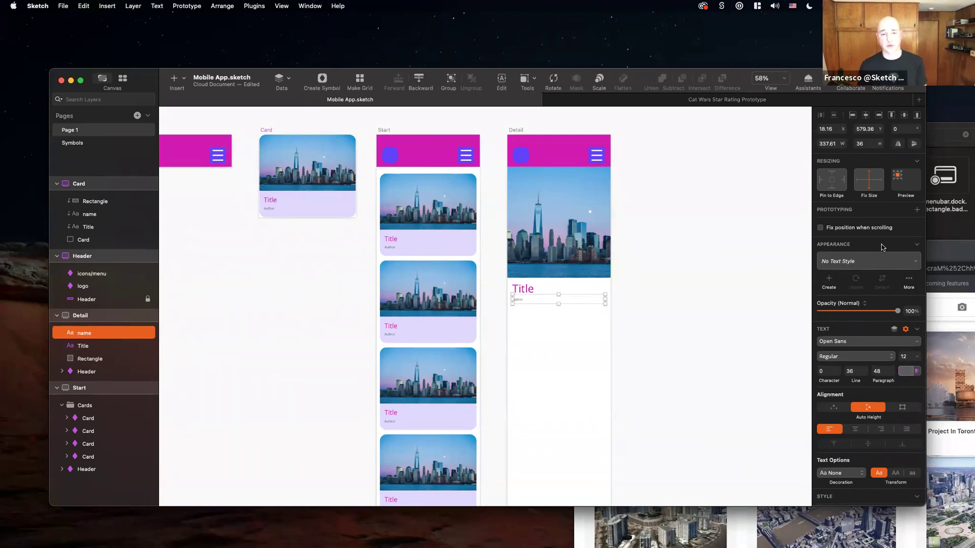
click(566, 289)
click(521, 302)
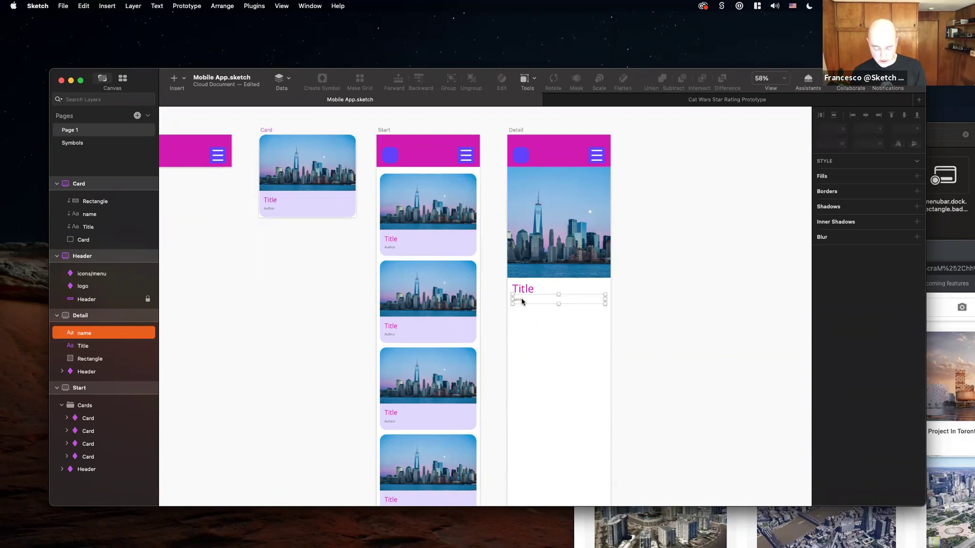
drag(521, 301, 559, 406)
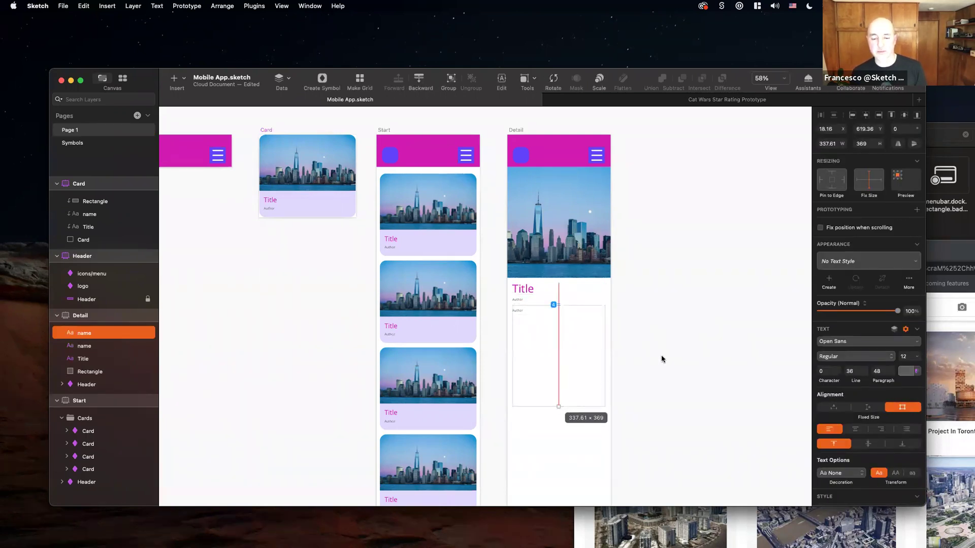
click(662, 358)
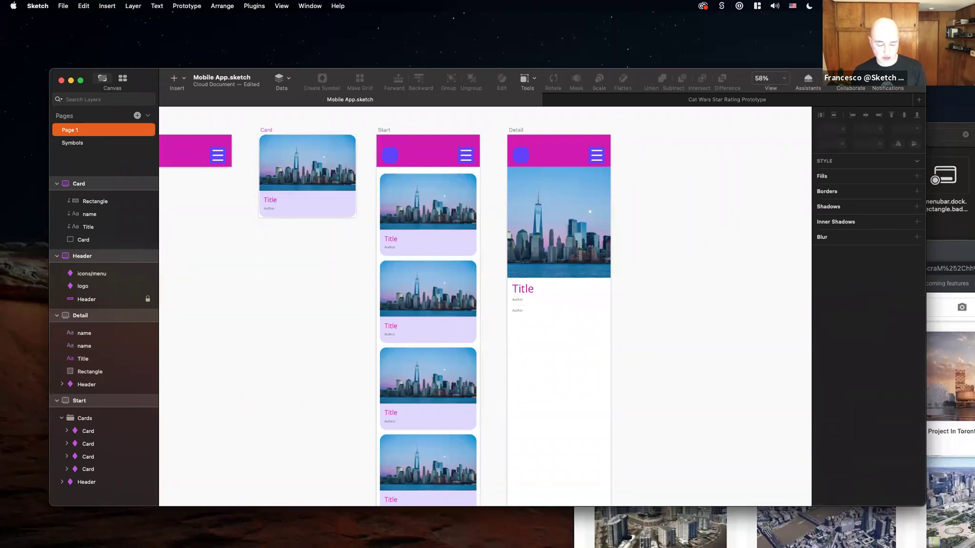
Switch to Chrome, move its window further into view and look through the city image results.
key(super+Tab)
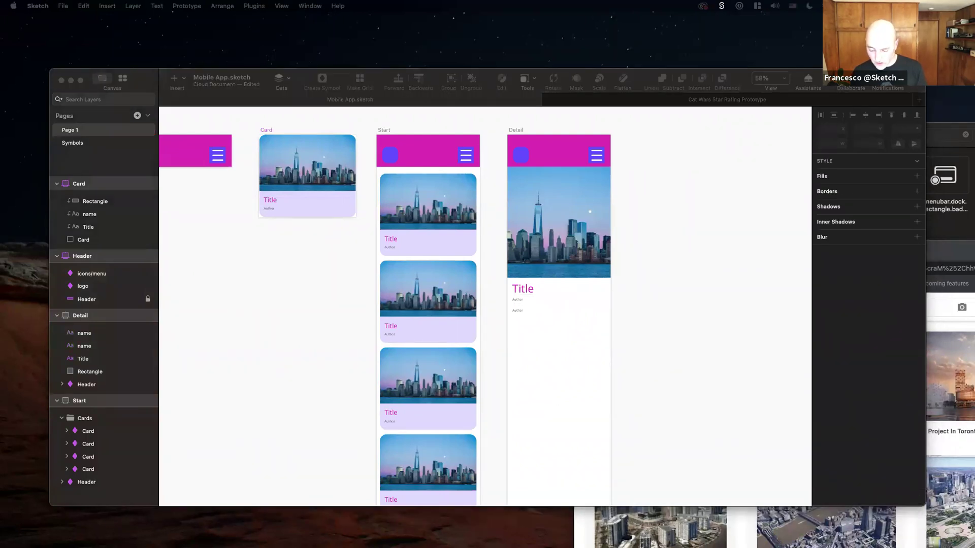
click(931, 353)
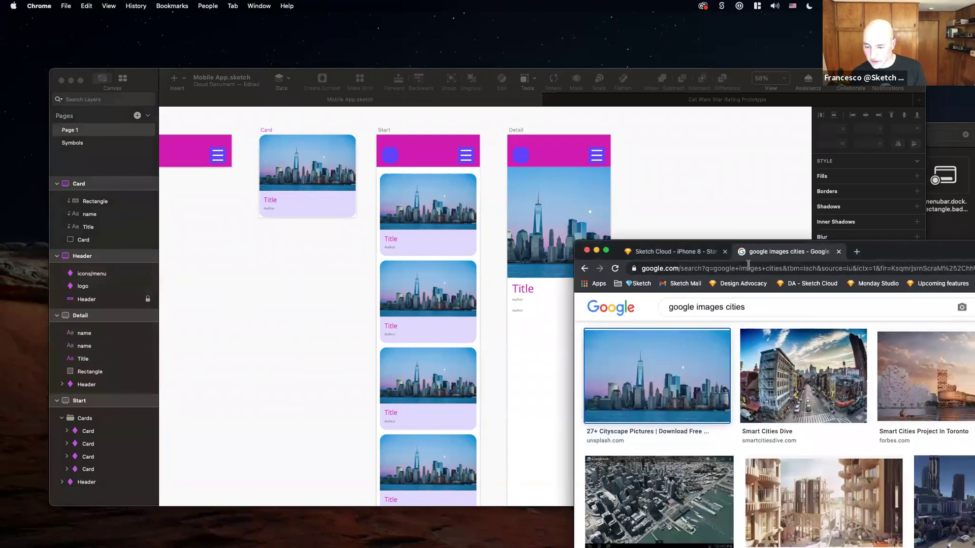
mouse_move(871, 254)
mouse_down()
mouse_move(755, 152)
mouse_move(749, 89)
mouse_up()
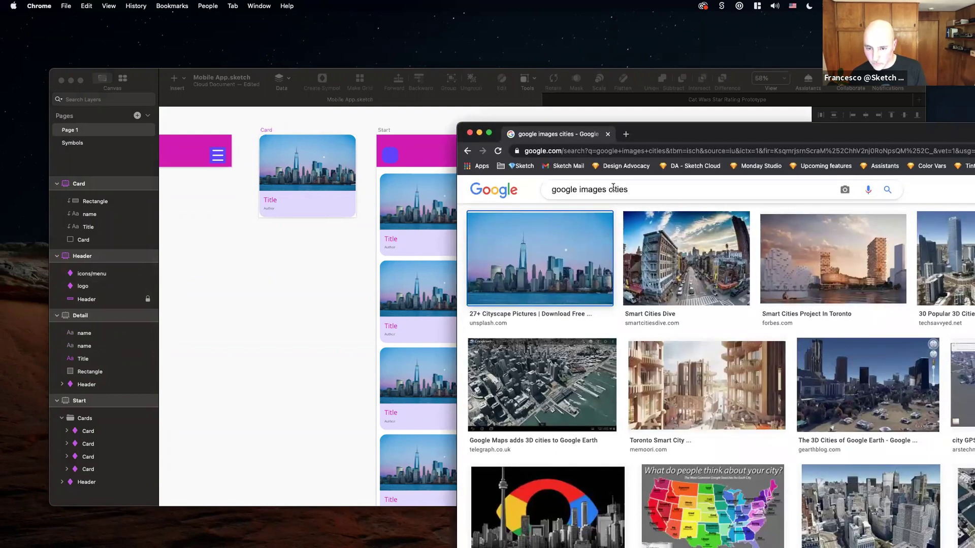
scroll(711, 315, down, 10)
scroll(744, 330, up, 8)
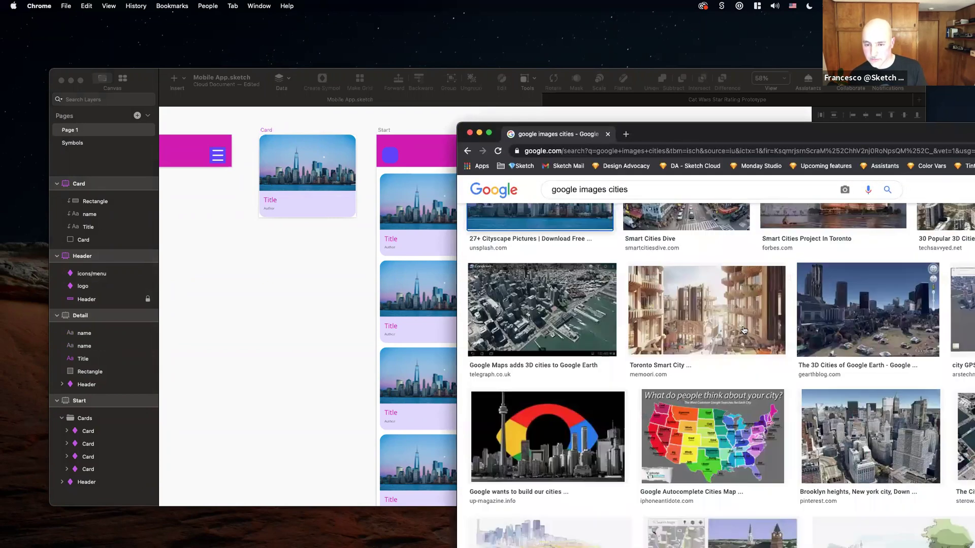
scroll(743, 331, up, 5)
Search the web for "wikipedia new york" and open the Wikipedia article on New York (state).
click(606, 151)
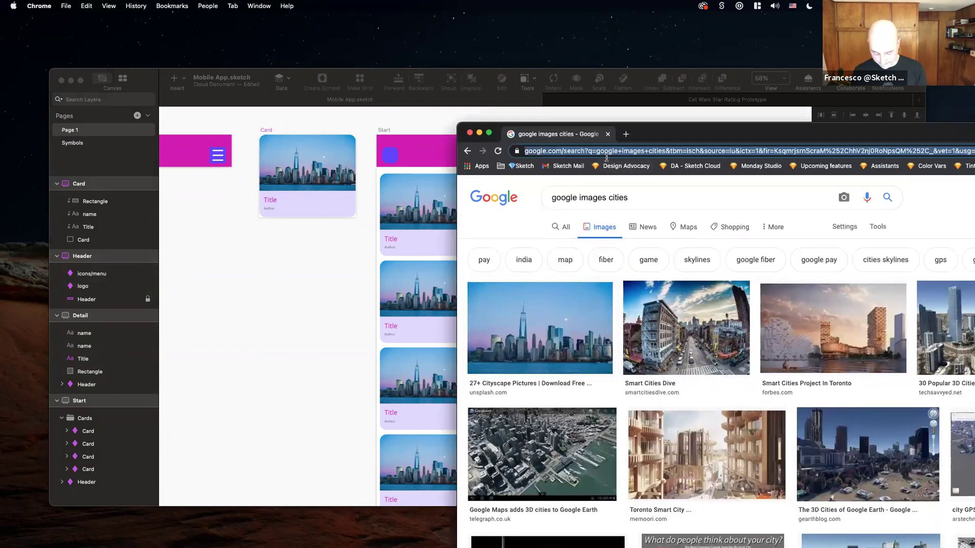
text(wikipedia n)
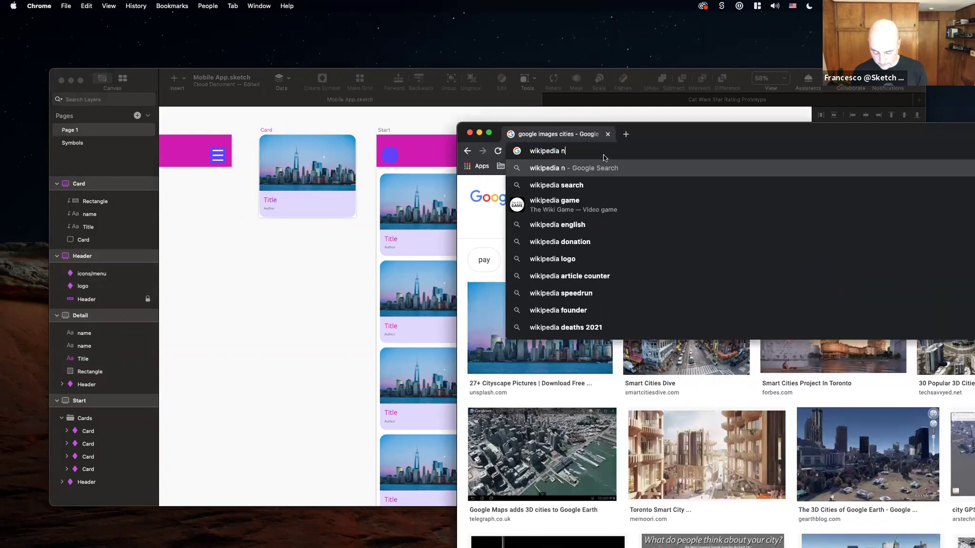
text(ew york)
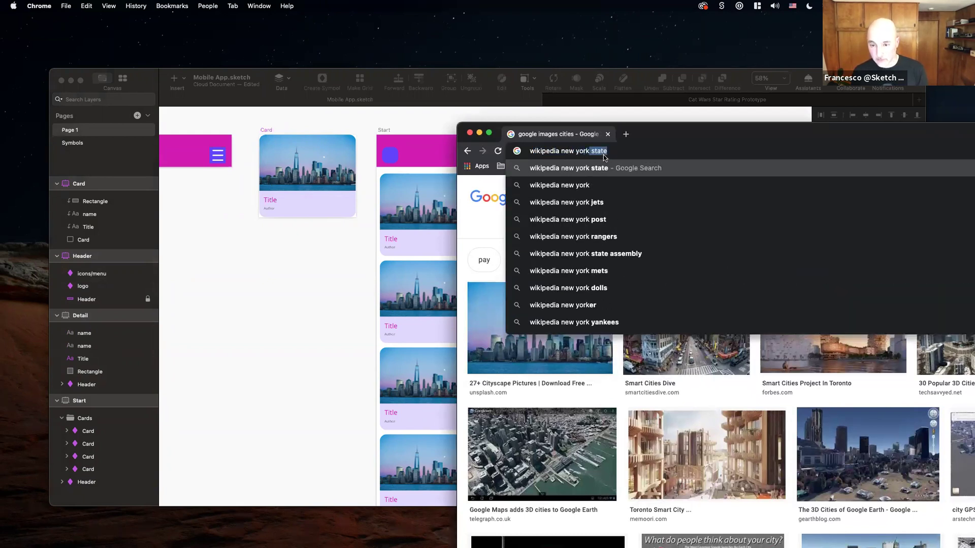
key(Down)
key(Return)
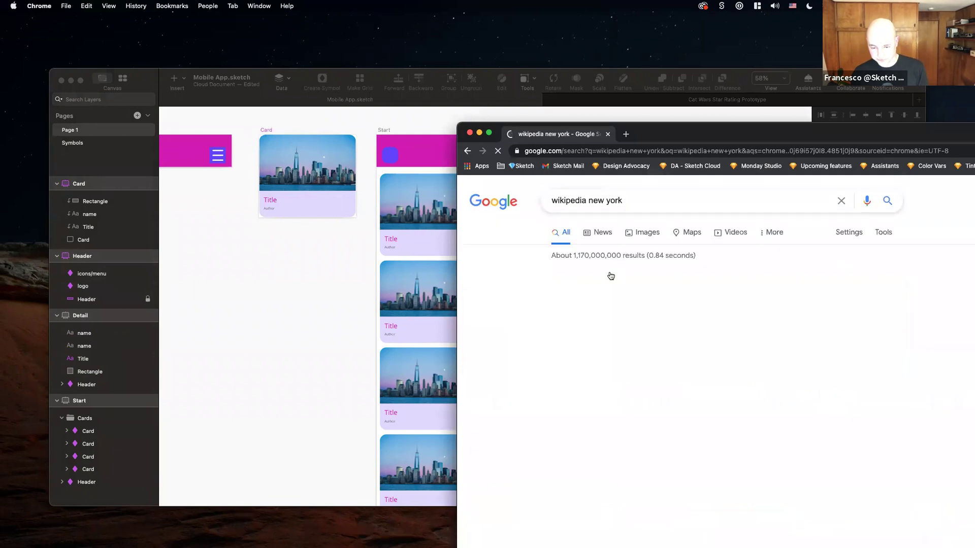
click(600, 288)
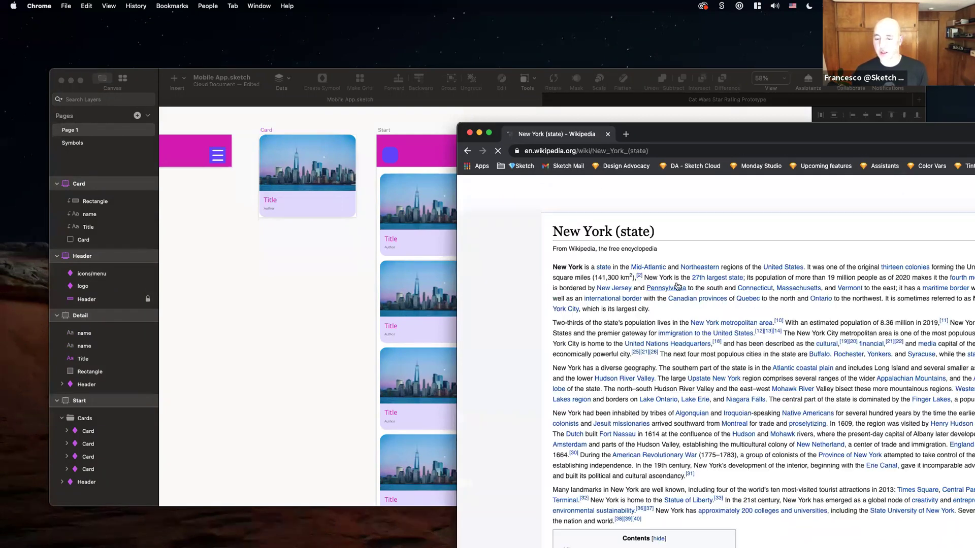
Copy the opening paragraph of the Wikipedia article on New York and paste it into Sketch as the Detail artboard's body text.
drag(551, 268, 654, 309)
click(335, 259)
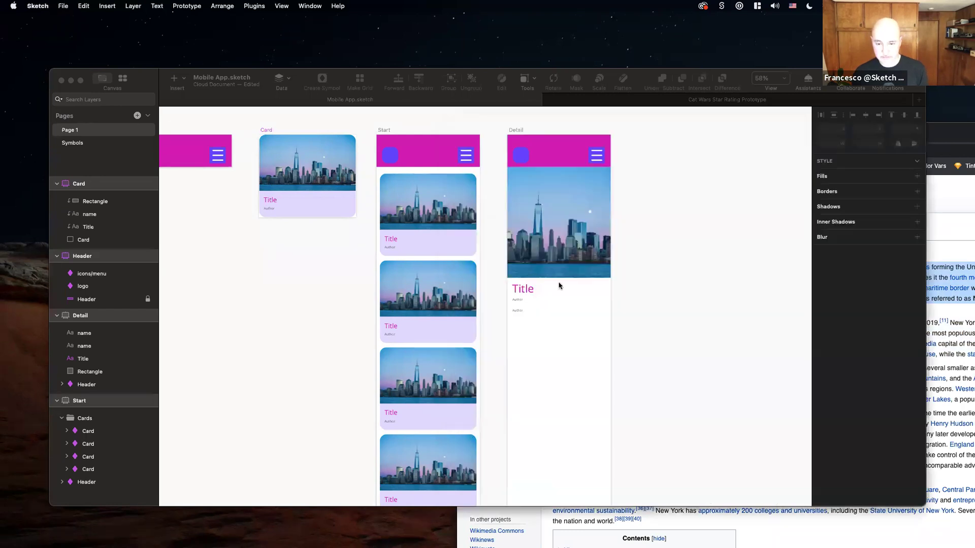
click(518, 315)
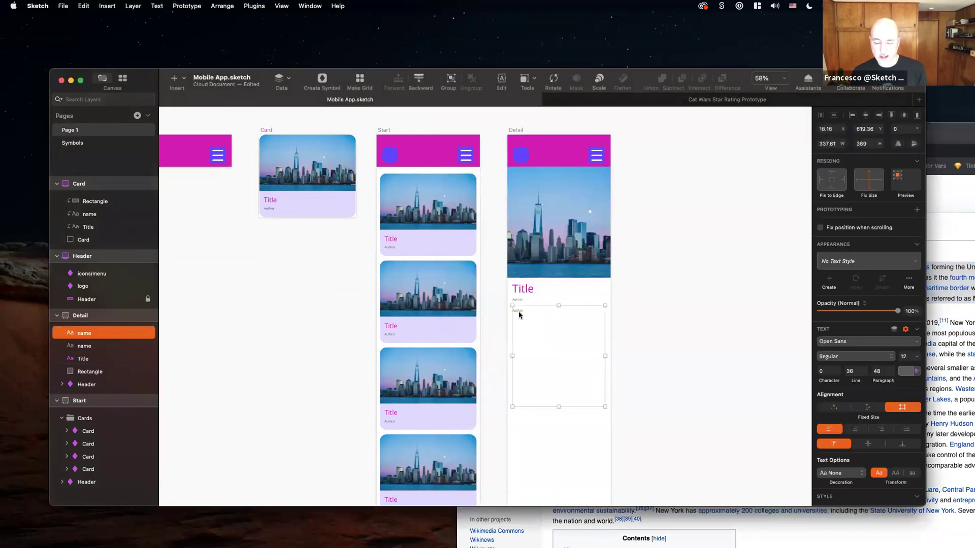
double_click(518, 312)
text(New York is a state in the Mid-Atlantic and Northeastern regions of the United States. It was one of the original thirteen colonies forming the United States. With a total area of 54,556 square miles (141,300 km2),[2] New York is the 27th largest state. Its population of more than 19 million people as of 2020 makes it the fourth most populous state in the U.S.[8][9] The state is bordered by New Jersey and Pennsylvania to the south and Connecticut, Massachusetts, and Vermont to the east; it has a maritime border with Rhode Island, east of Long Island, as well as an international border with the Canadian provinces of Quebec to the north and Ontario to the northwest. It is sometimes referred to as New York State to distinguish it from New York City, which is its largest city.)
key(Escape)
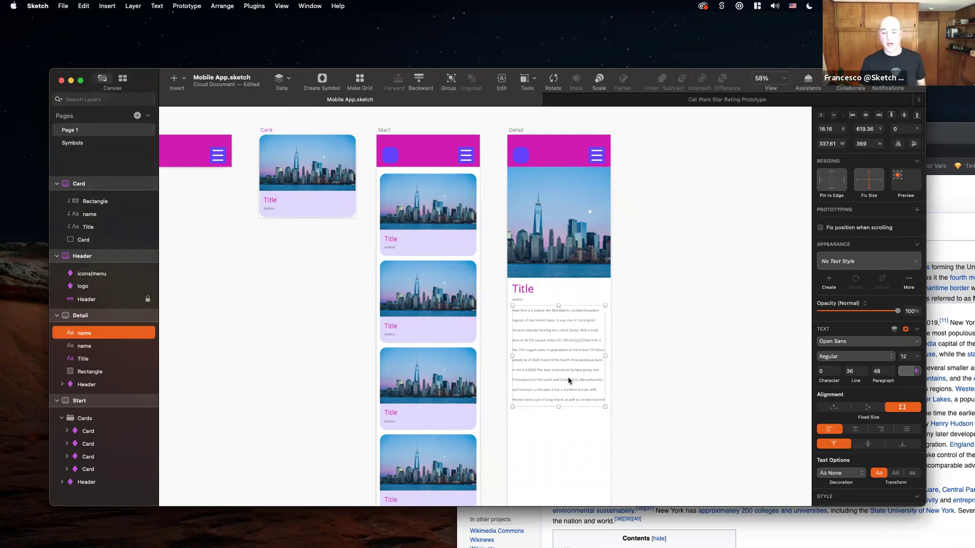
Extend the Detail artboard's body text box to a height of 504 so that it holds the whole paragraph.
drag(559, 406, 558, 445)
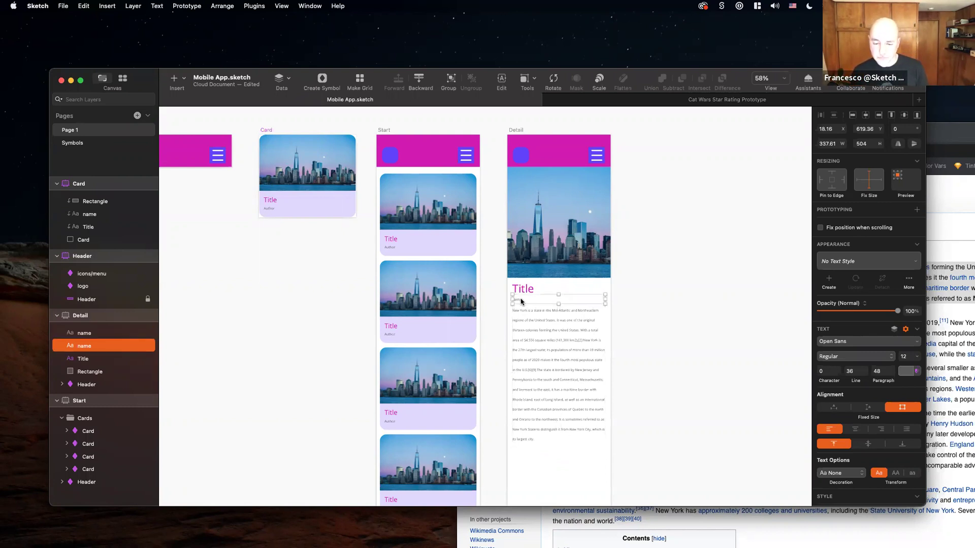
double_click(563, 336)
key(super+z)
Shorten the Detail artboard to a height of 1204 so that it ends just below the body text.
scroll(604, 342, down, 3)
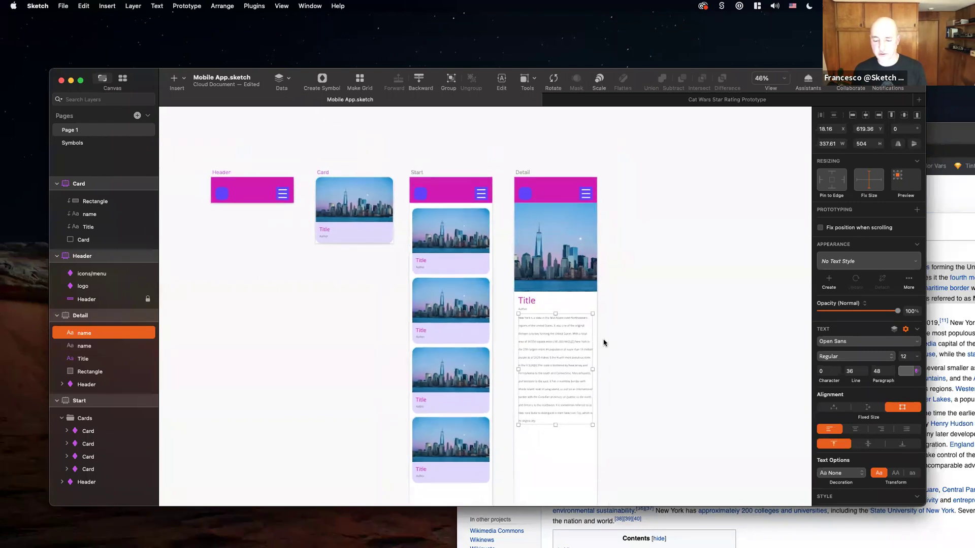
scroll(604, 343, down, 2)
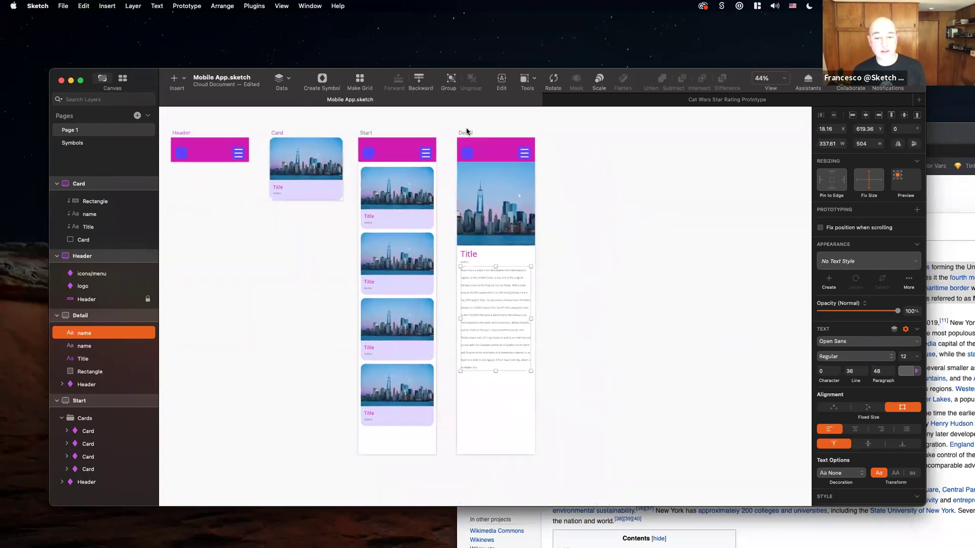
click(466, 132)
drag(496, 455, 496, 388)
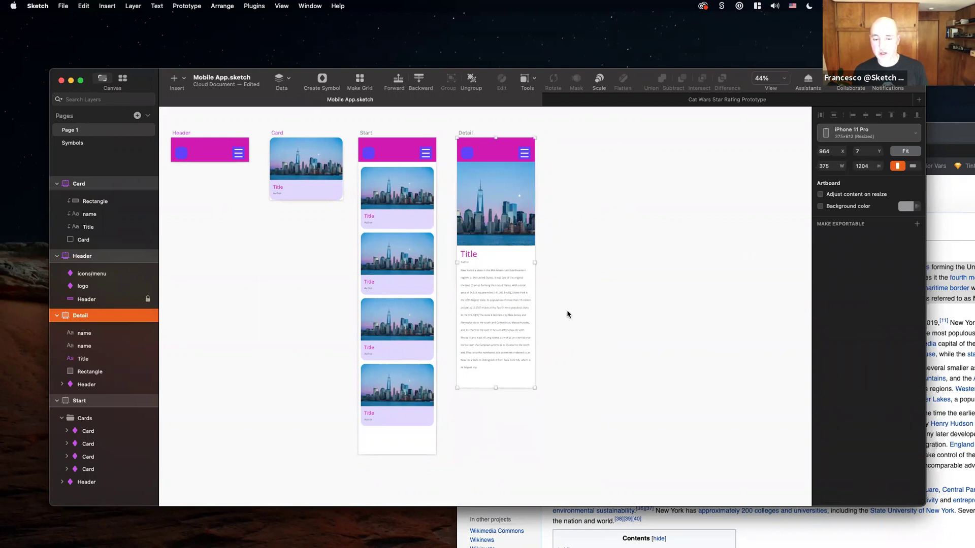
click(567, 315)
Add a prototype link from the first card in the Start artboard to the Detail artboard.
click(400, 186)
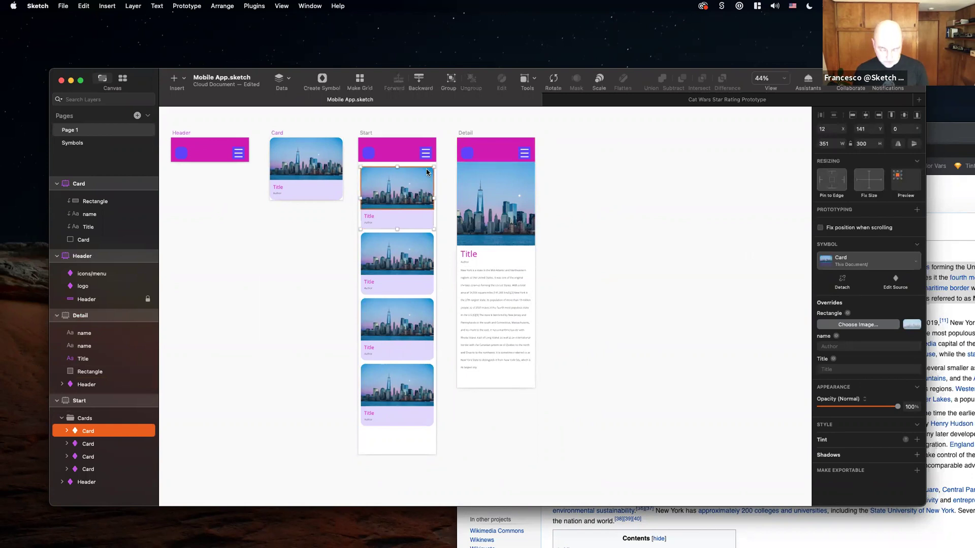
click(186, 5)
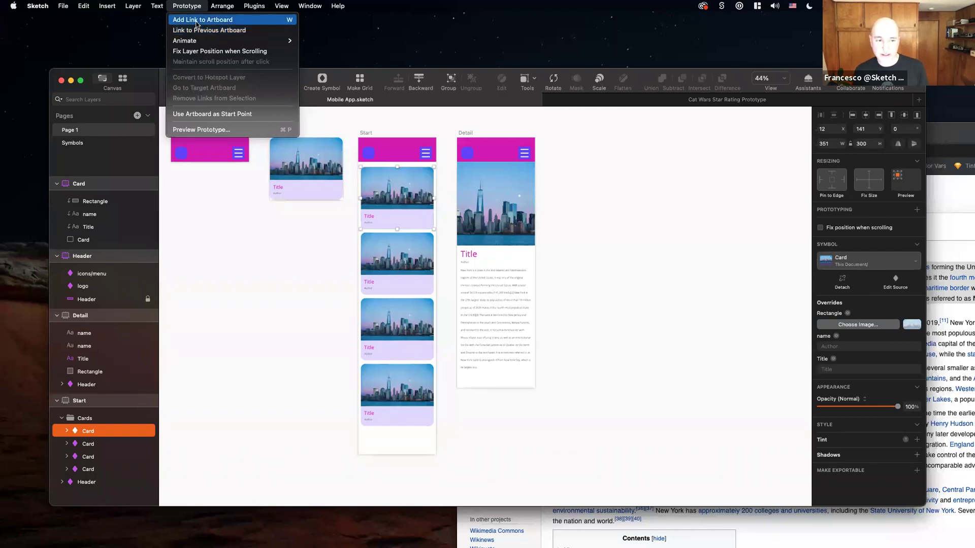
click(291, 23)
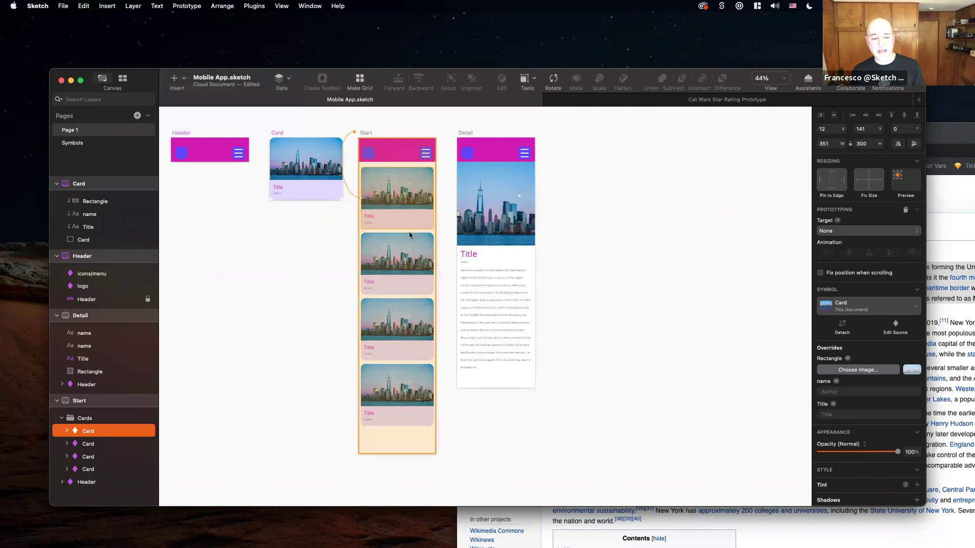
click(469, 223)
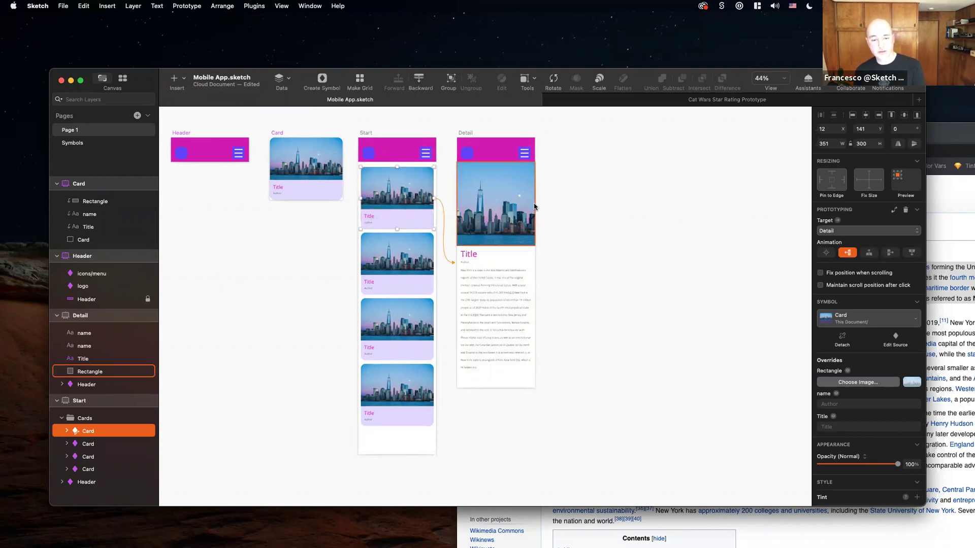
Duplicate the Detail artboard beside itself and change the original's title to New York.
drag(466, 133, 577, 137)
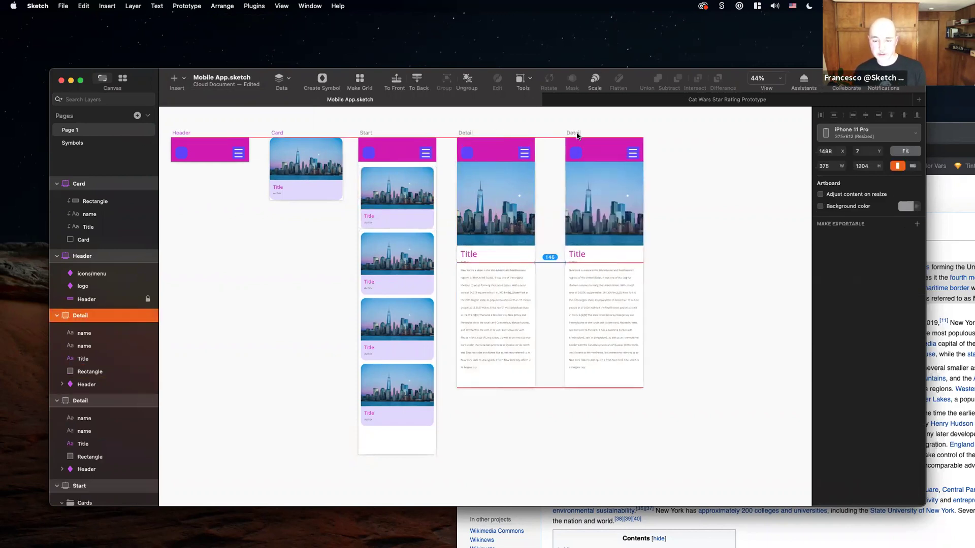
click(469, 254)
double_click(472, 254)
text(Ne York)
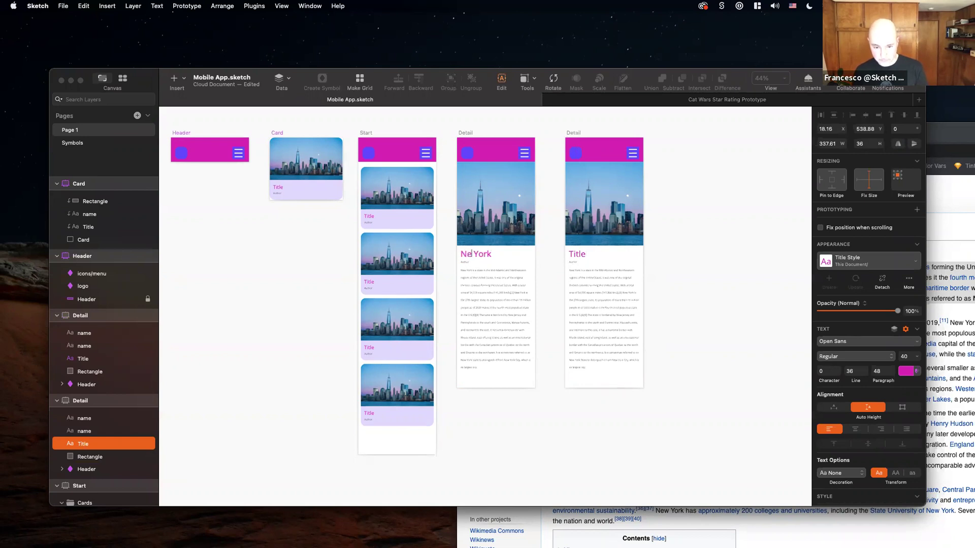
text(w)
Change the title in the duplicated Detail artboard to Rome.
click(578, 254)
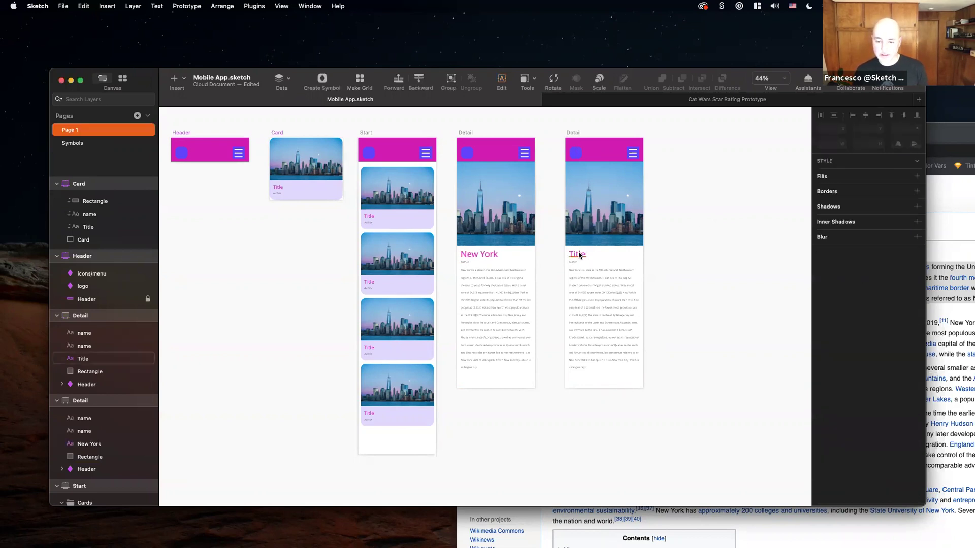
double_click(579, 253)
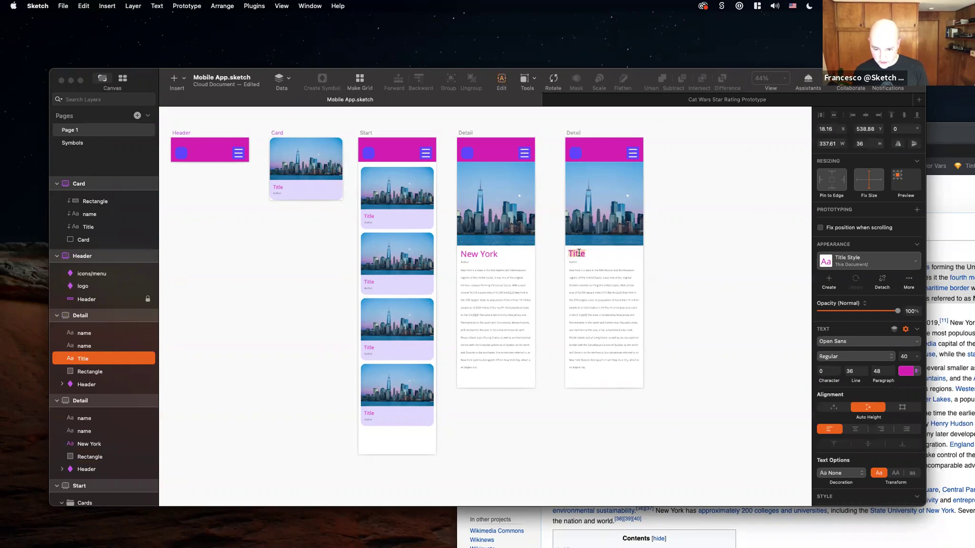
click(646, 213)
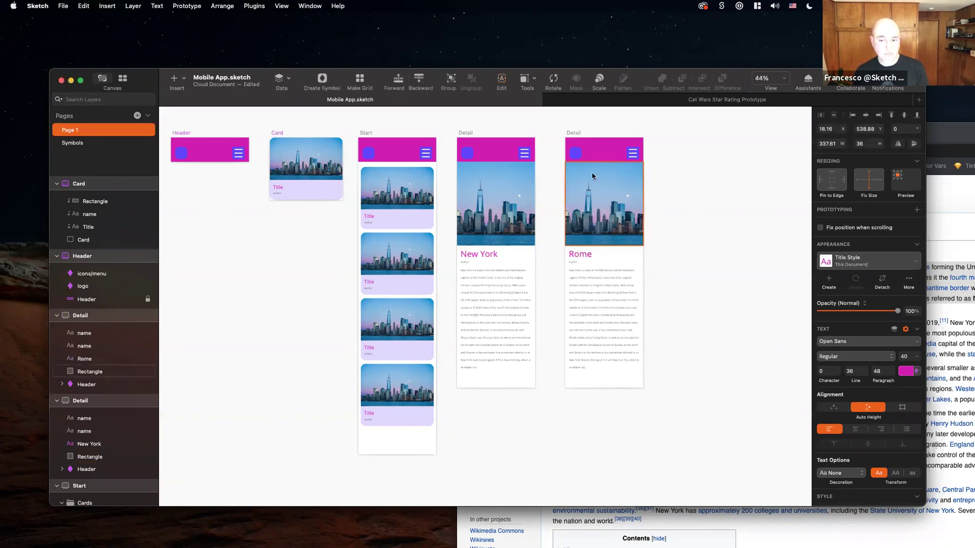
Replace the Rome artboard's large image fill with an Unsplash photo found by searching for "Rome".
click(593, 187)
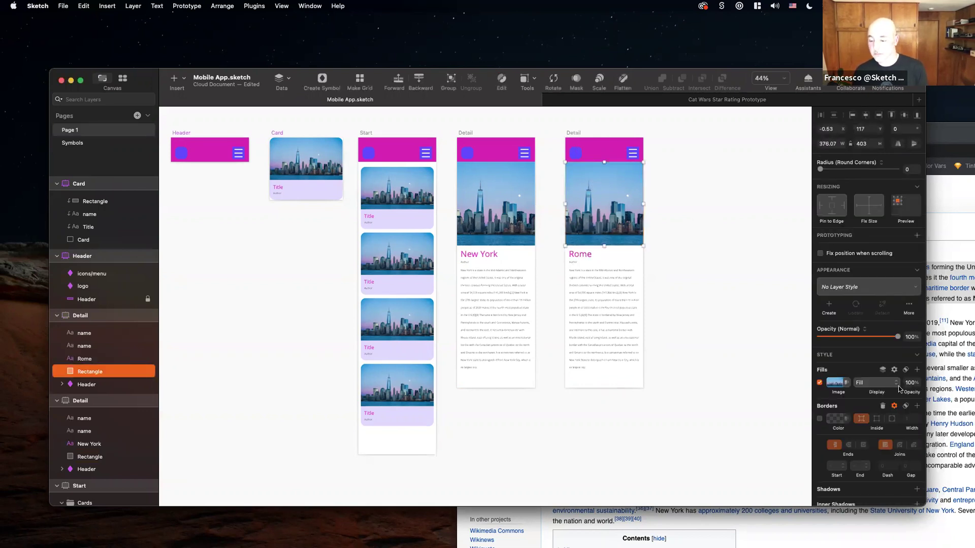
click(841, 383)
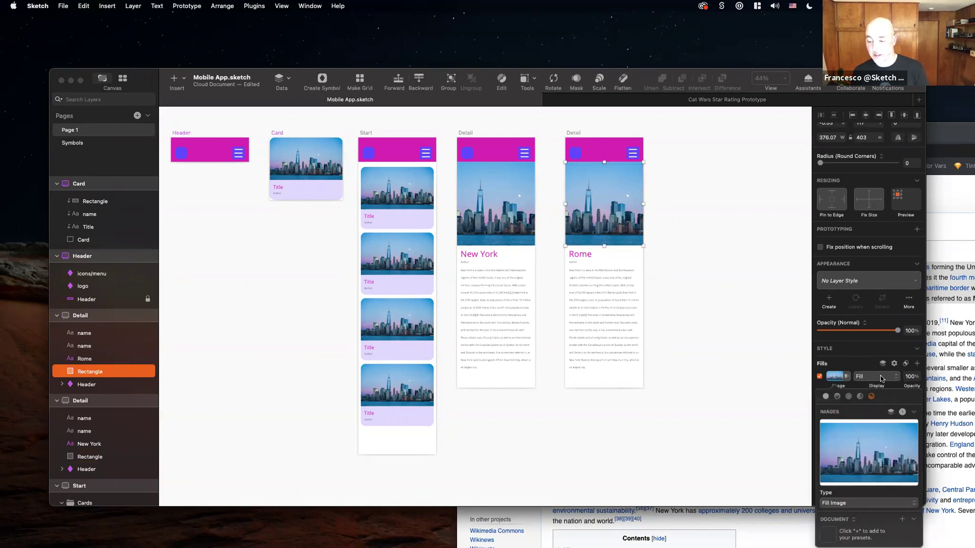
click(891, 412)
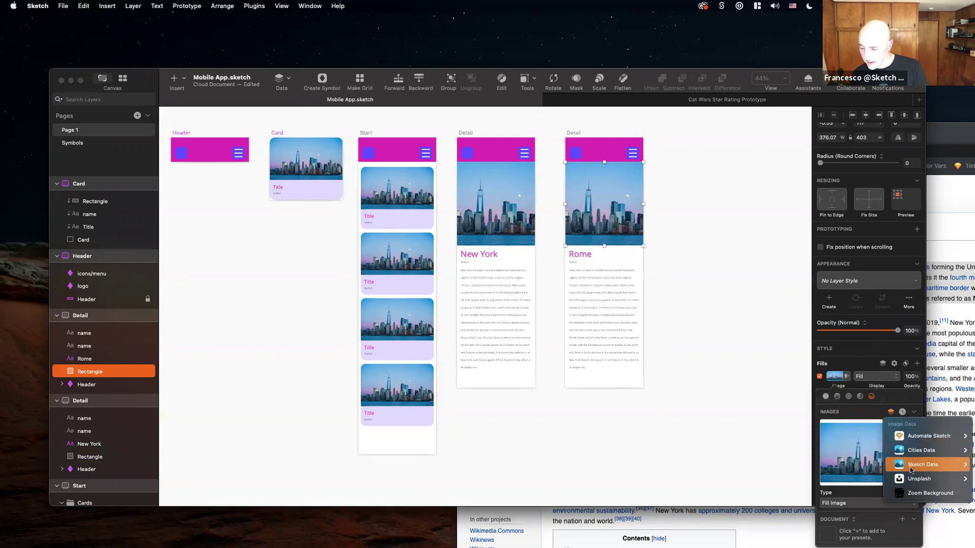
mouse_move(916, 478)
click(870, 484)
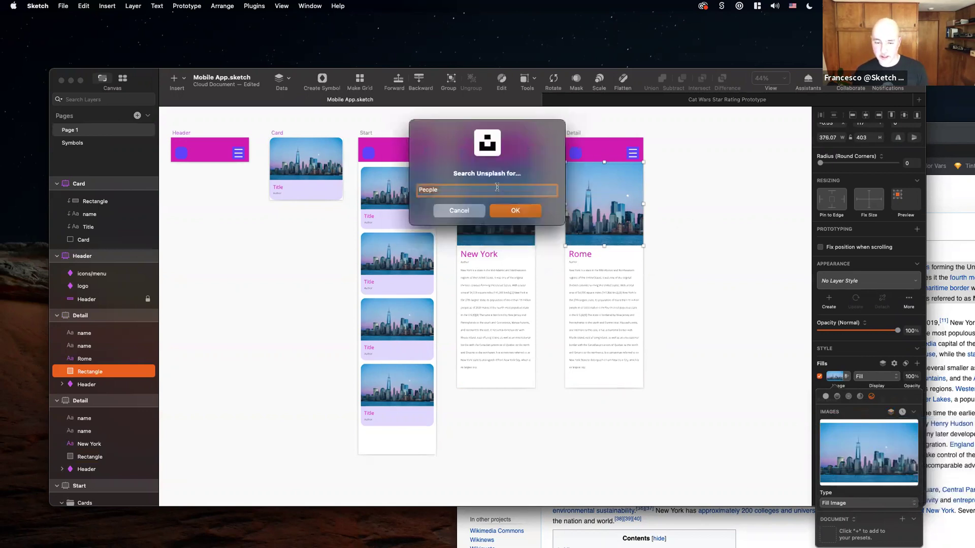
text(Rome)
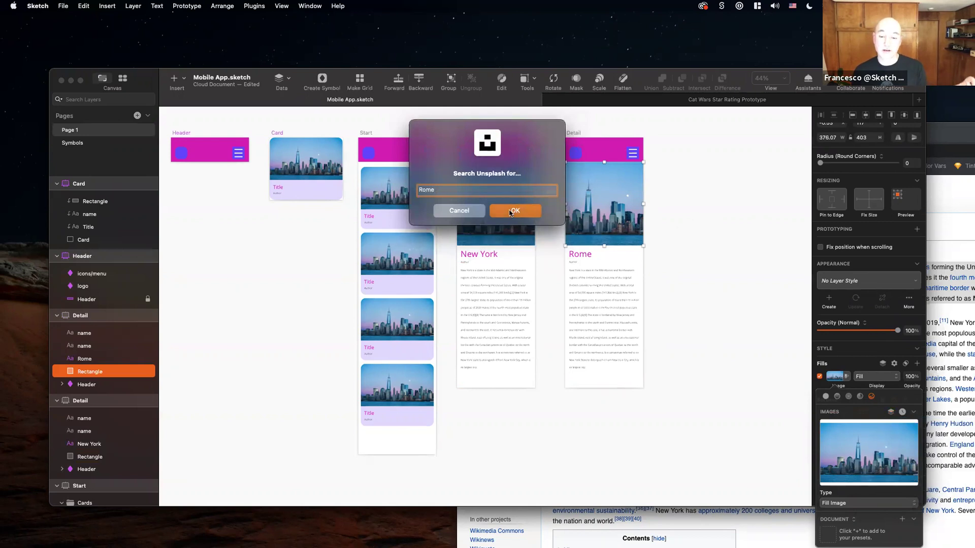
click(514, 210)
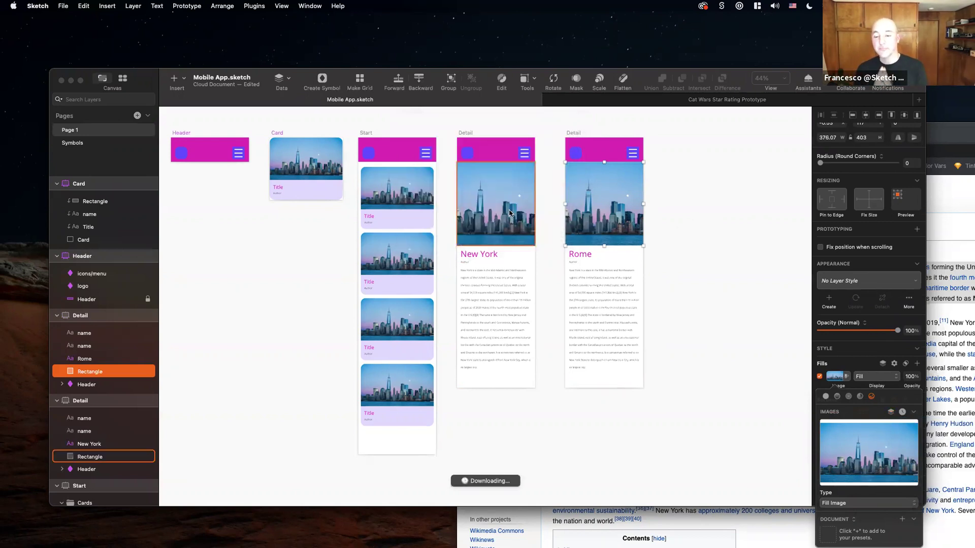
click(687, 152)
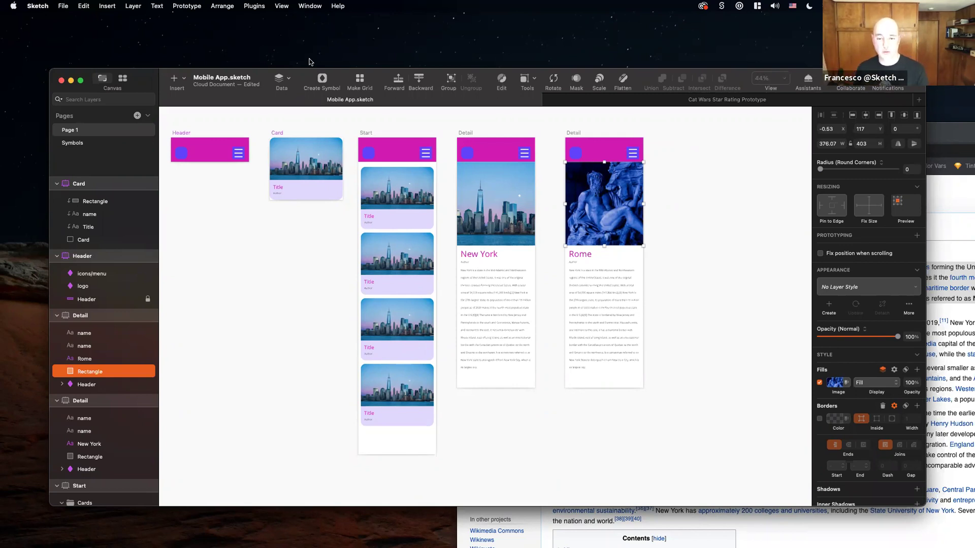
click(659, 192)
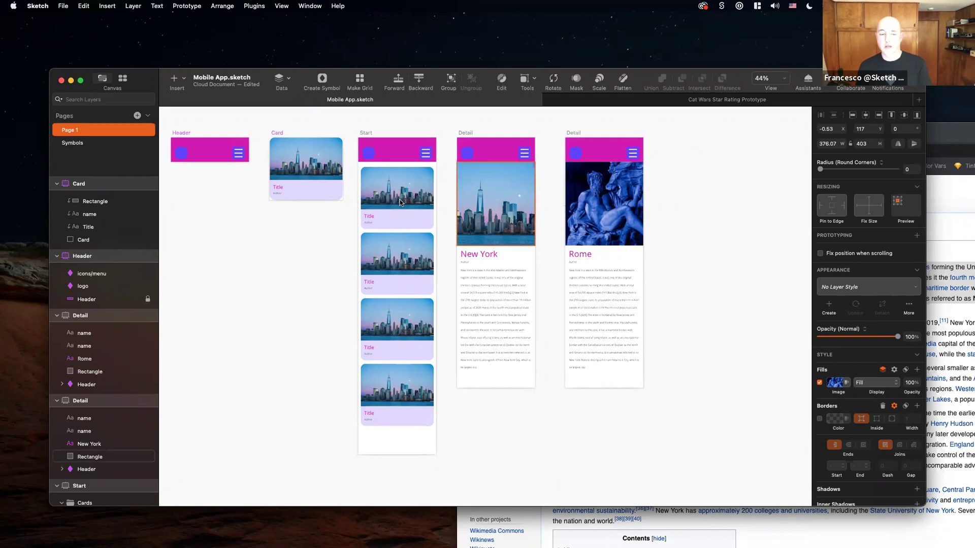
Copy the Rome artboard's image fill and paste it as the image override of the second card in the Start artboard.
click(397, 242)
click(579, 204)
click(837, 382)
mouse_move(865, 426)
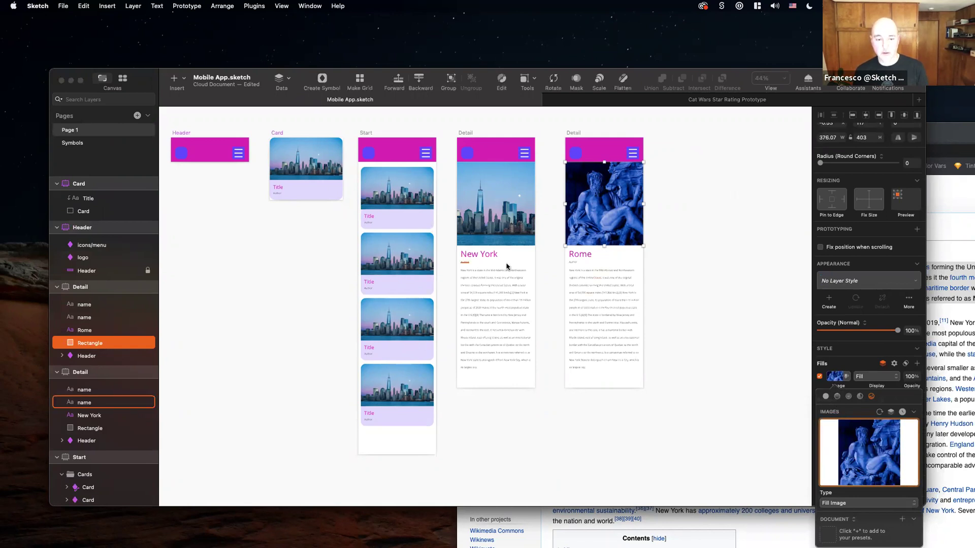
click(402, 250)
double_click(402, 250)
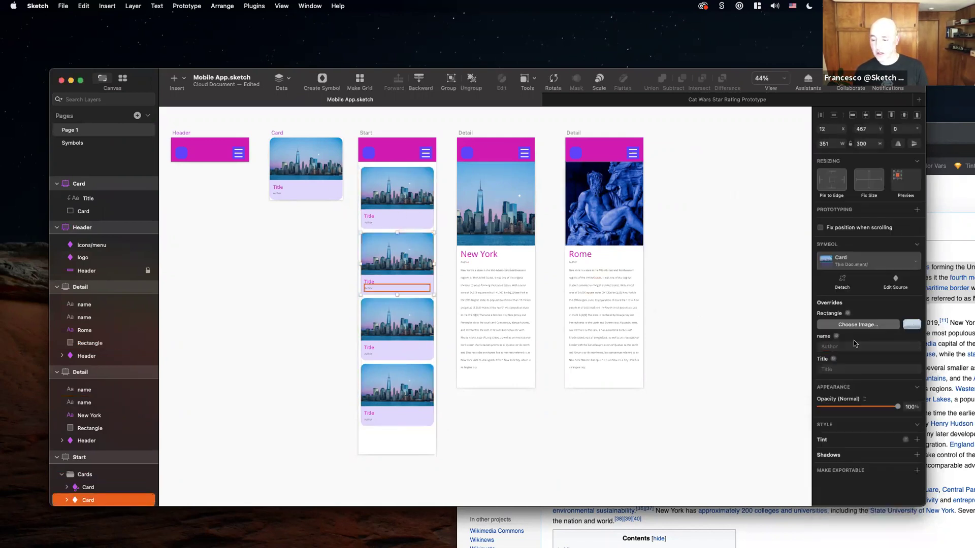
click(912, 325)
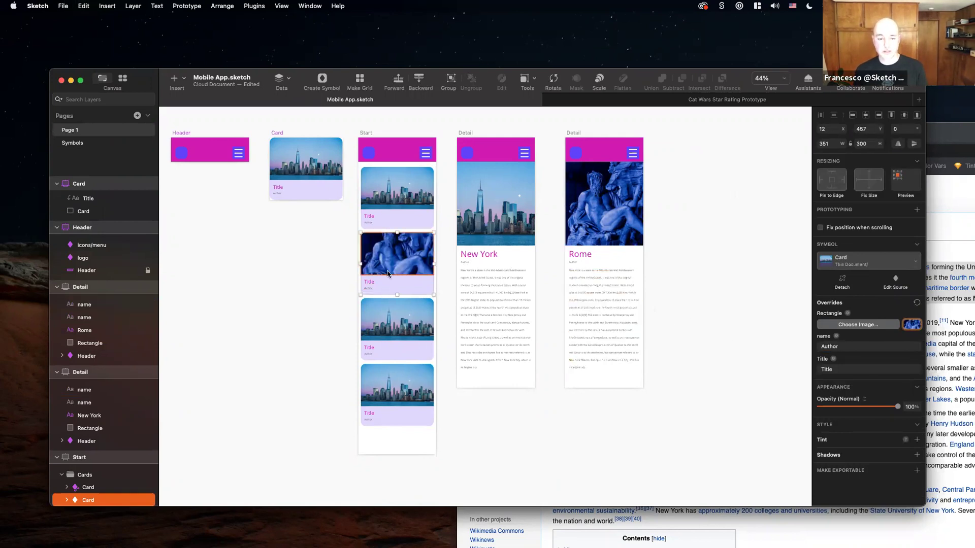
Stretch the second card in the Start artboard to 351 × 524 and tidy all the cards to an even spacing of 16.
click(388, 219)
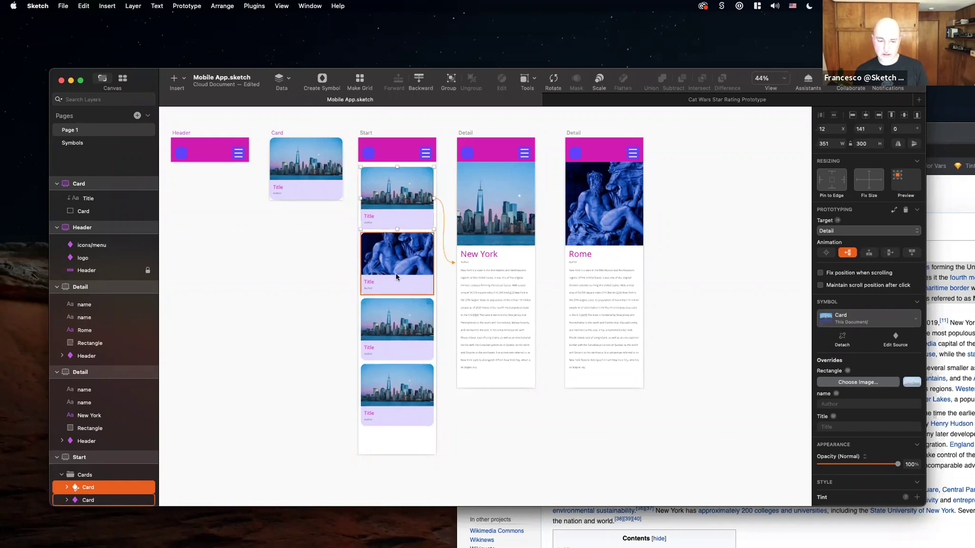
click(395, 289)
drag(397, 294, 397, 341)
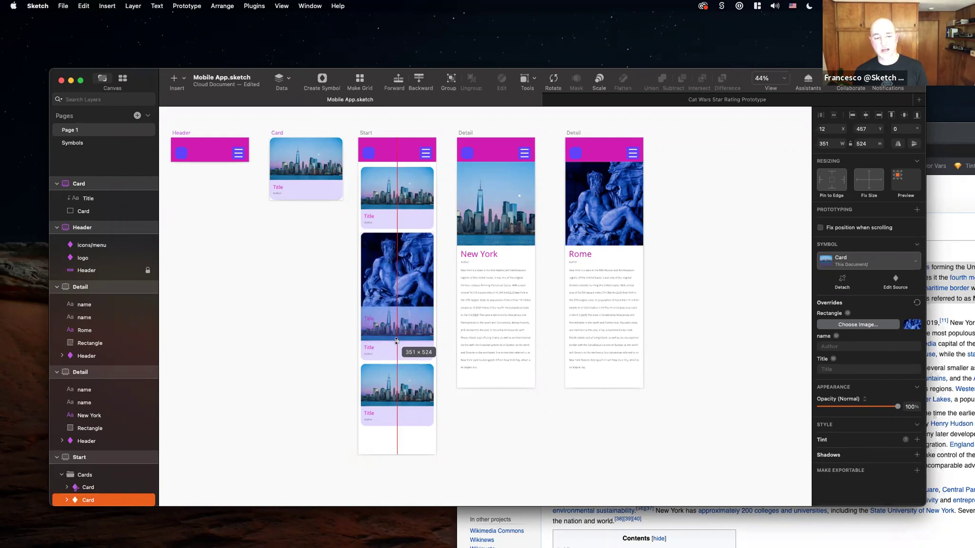
shift+click(395, 210)
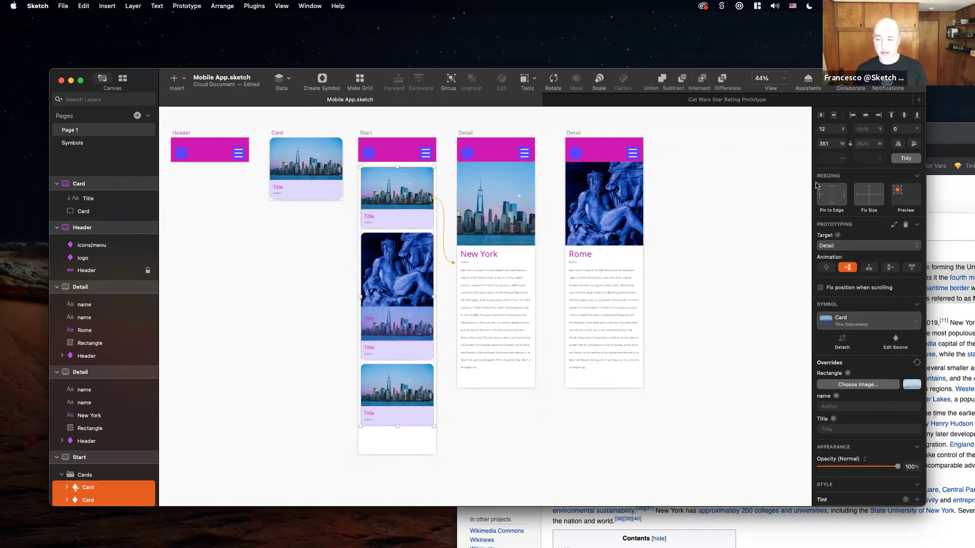
click(897, 159)
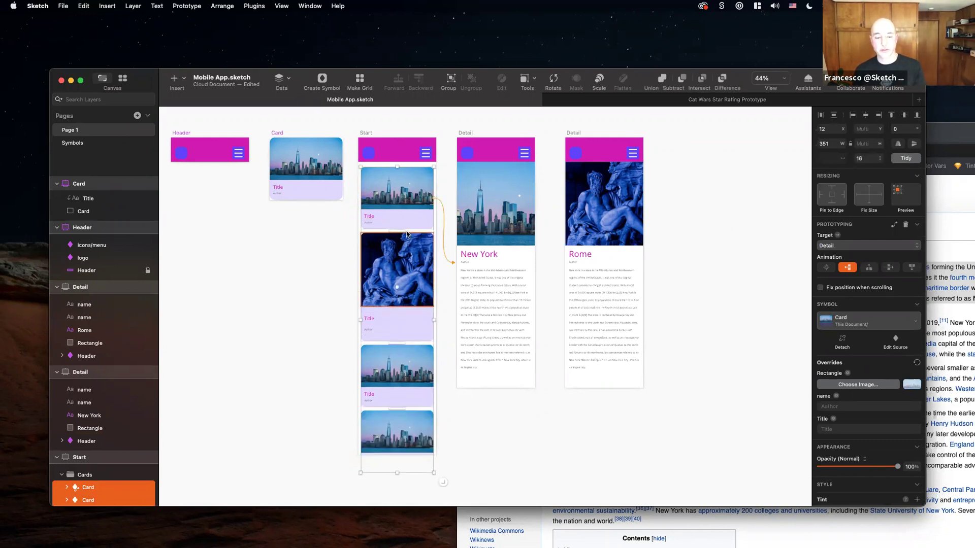
Extend the Start artboard to a height of 1711 so that it contains all the cards.
click(366, 132)
drag(399, 455, 397, 493)
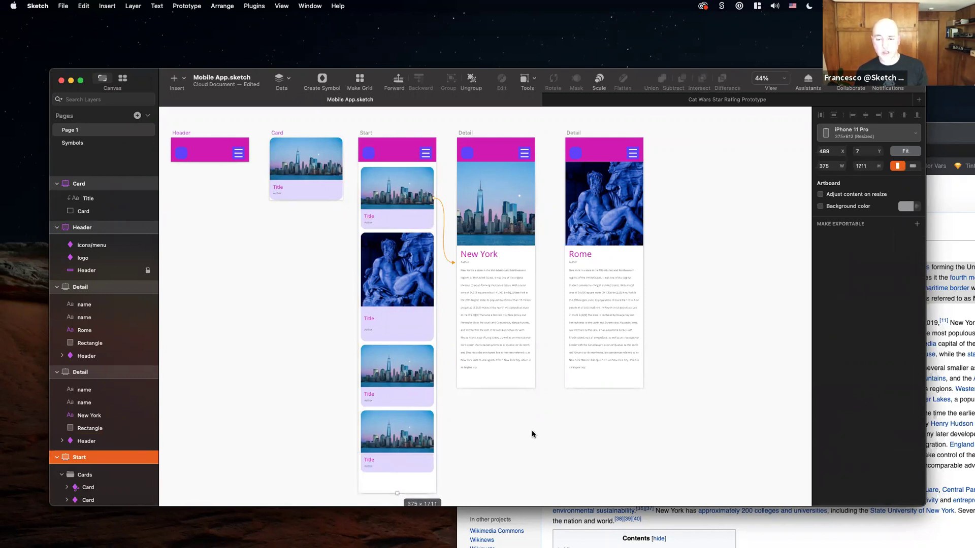
click(655, 377)
Add a prototype link from the second card in the Start artboard to the Rome Detail artboard.
click(401, 191)
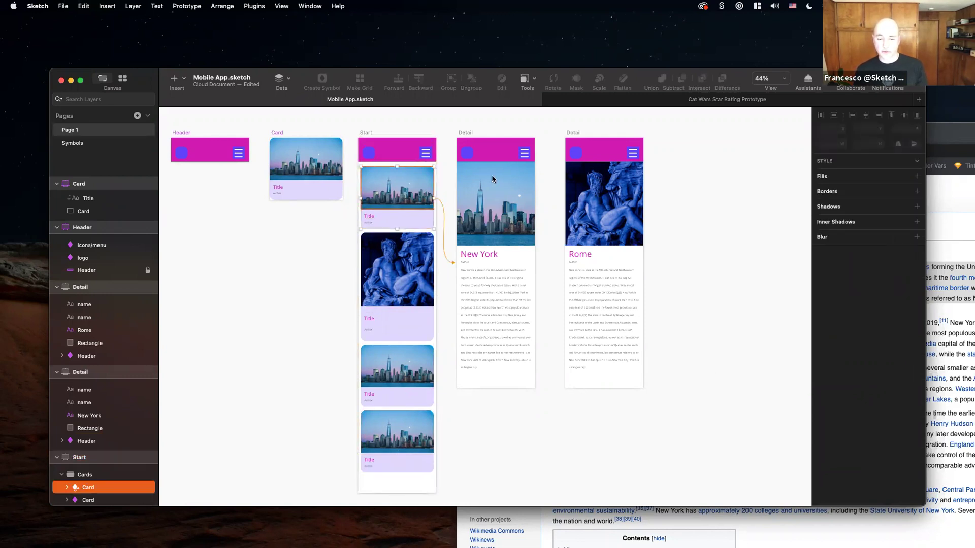
click(422, 264)
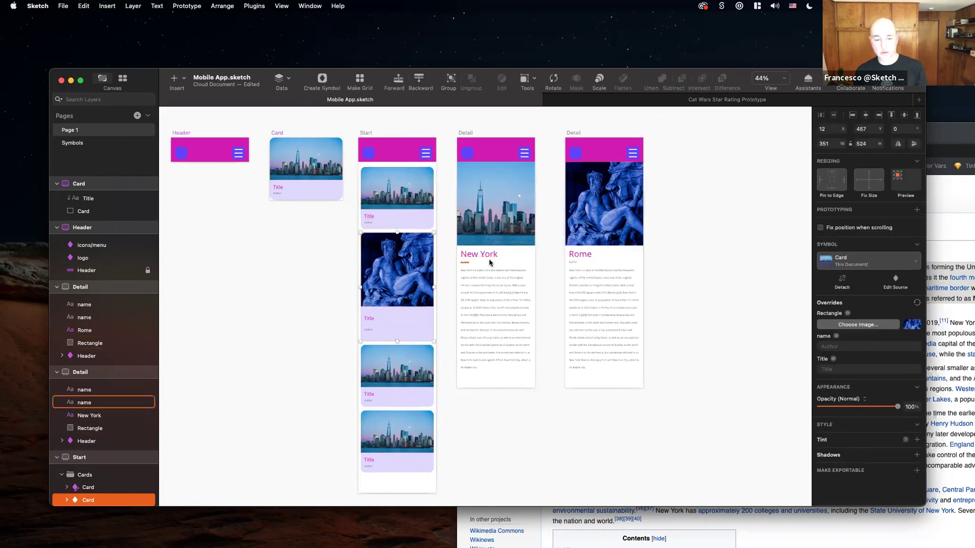
key(l)
click(602, 305)
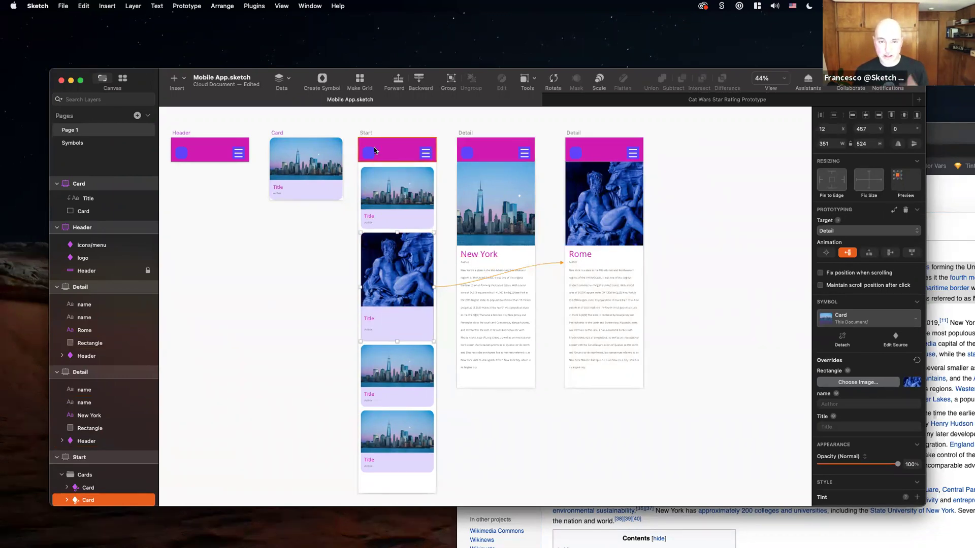
Add a prototype link from the logo in the Header symbol to the Start artboard.
click(184, 152)
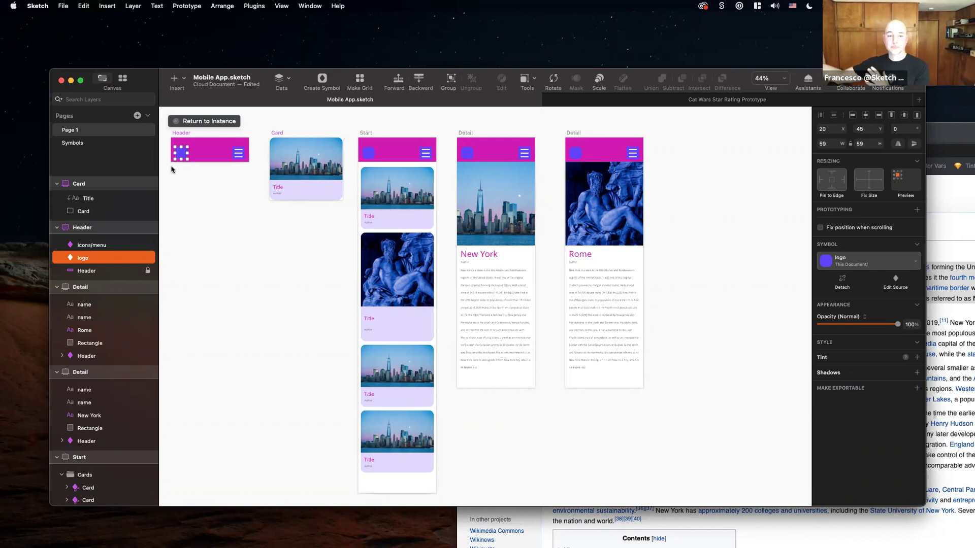
key(ctrl+f)
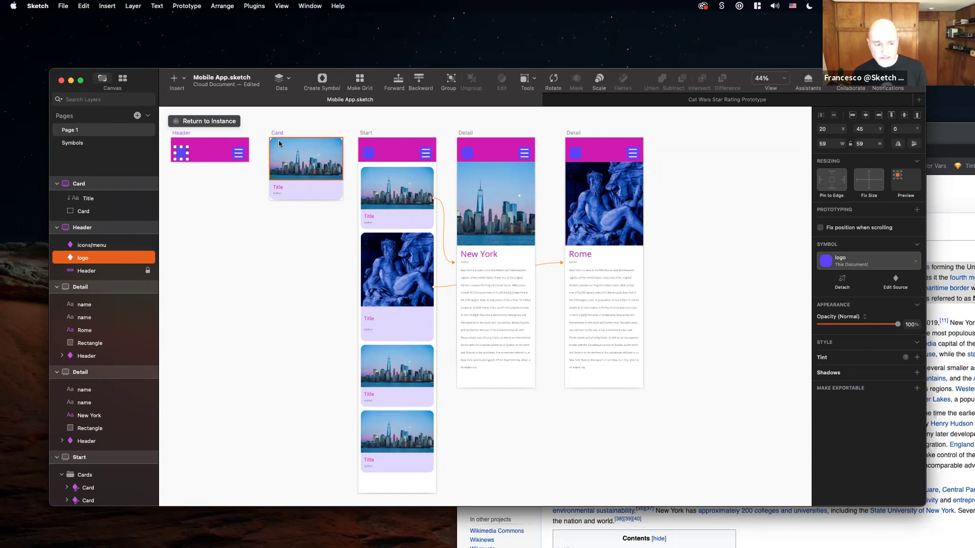
key(l)
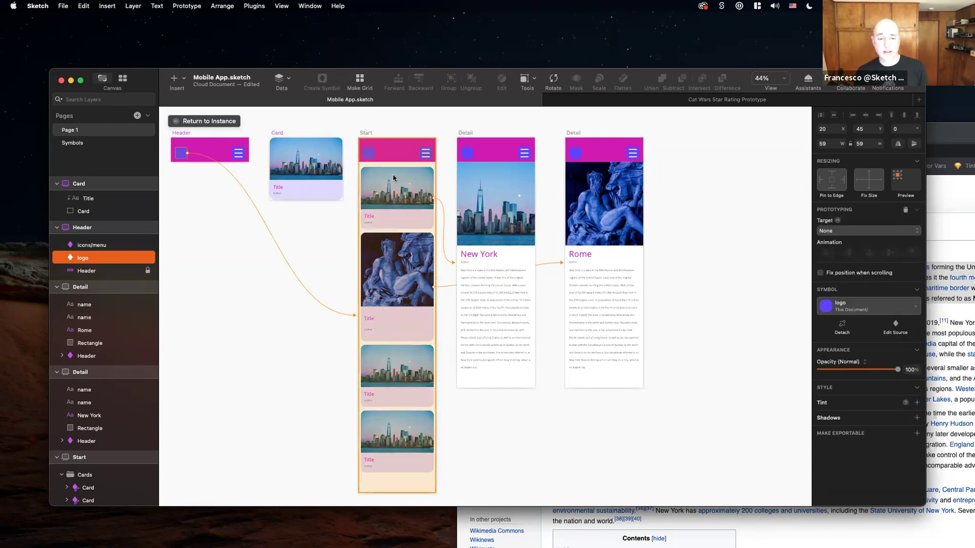
click(394, 178)
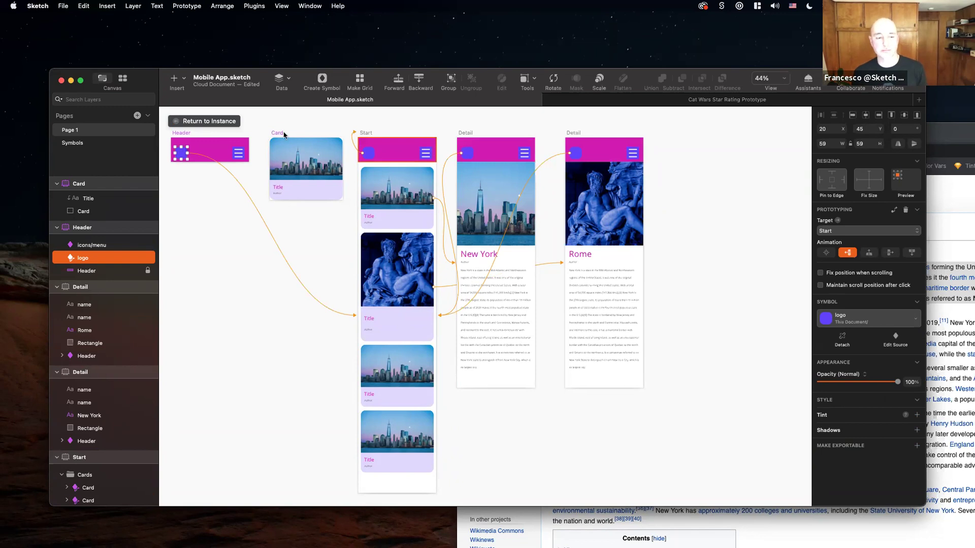
click(239, 153)
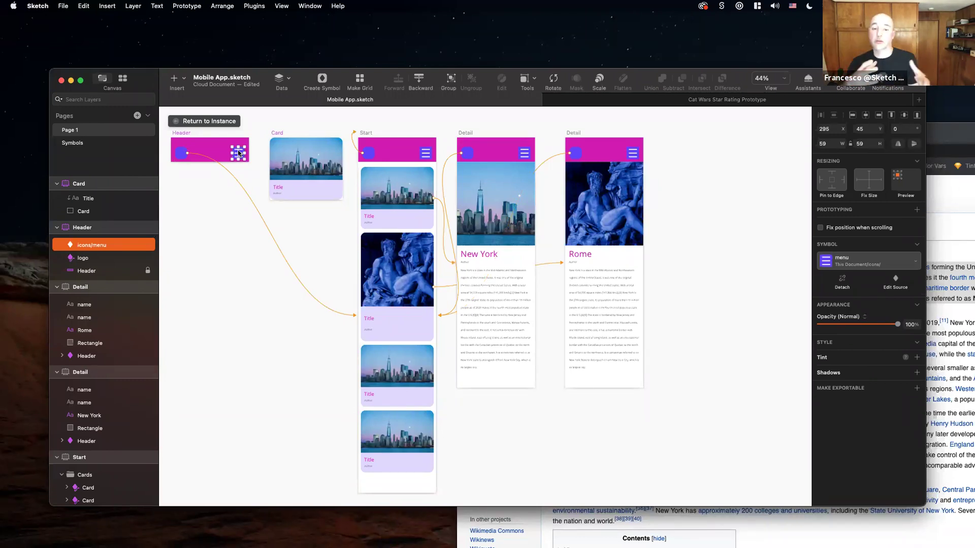
click(380, 371)
shift+click(419, 446)
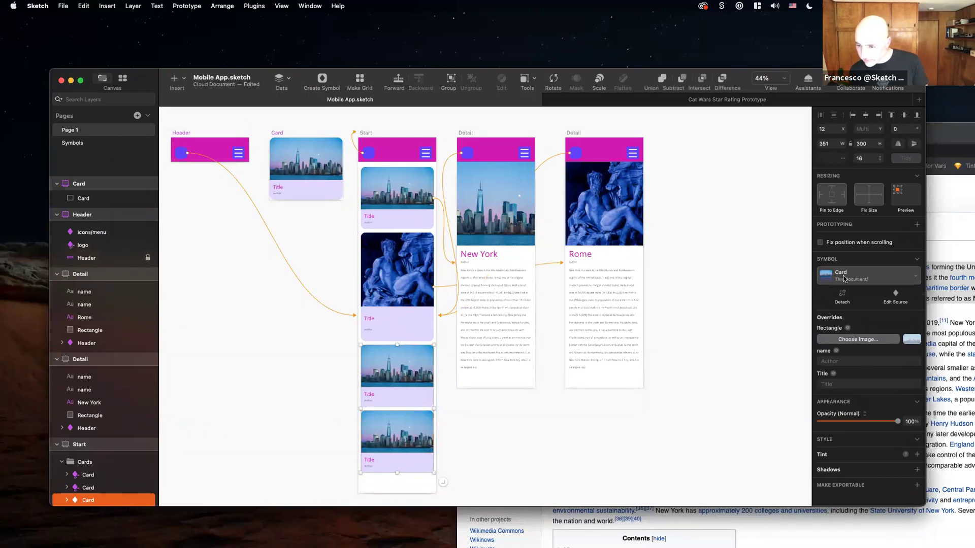
click(696, 346)
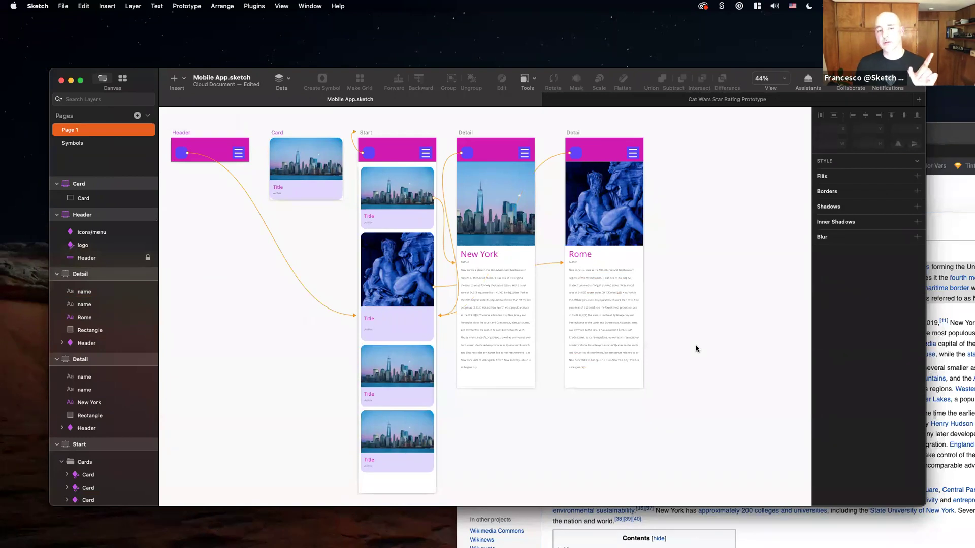
Save the document, preview the prototype's Start screen by scrolling through its cards, and close the preview.
key(super+s)
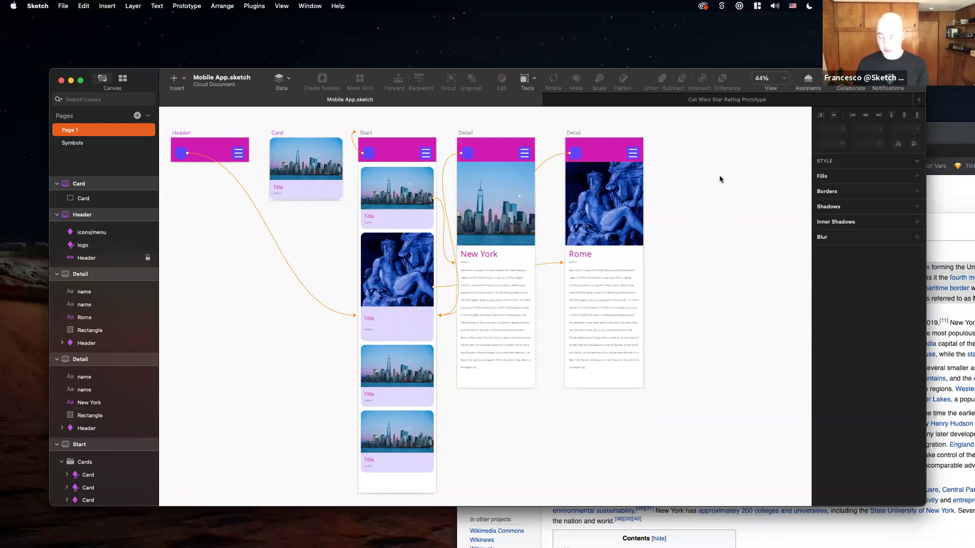
key(super+p)
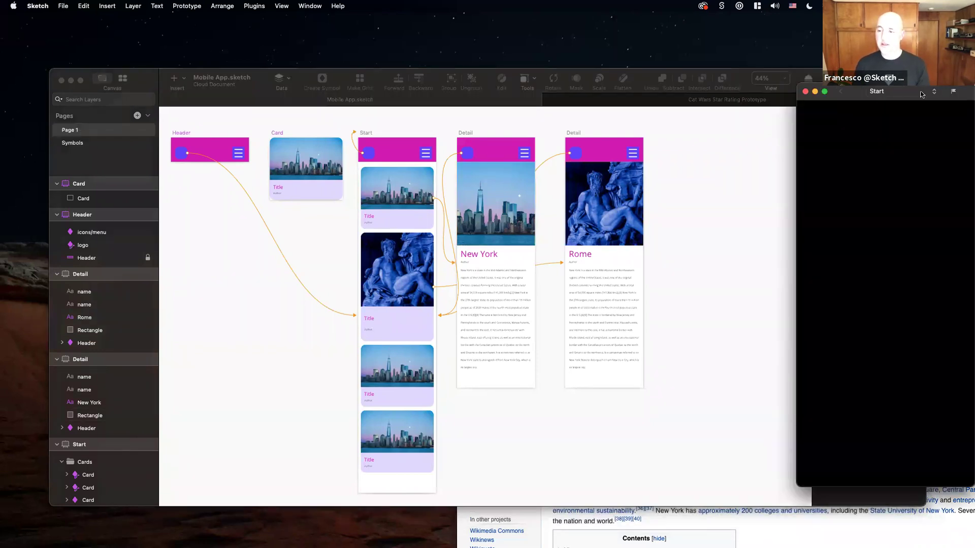
scroll(894, 199, down, 5)
scroll(888, 198, up, 5)
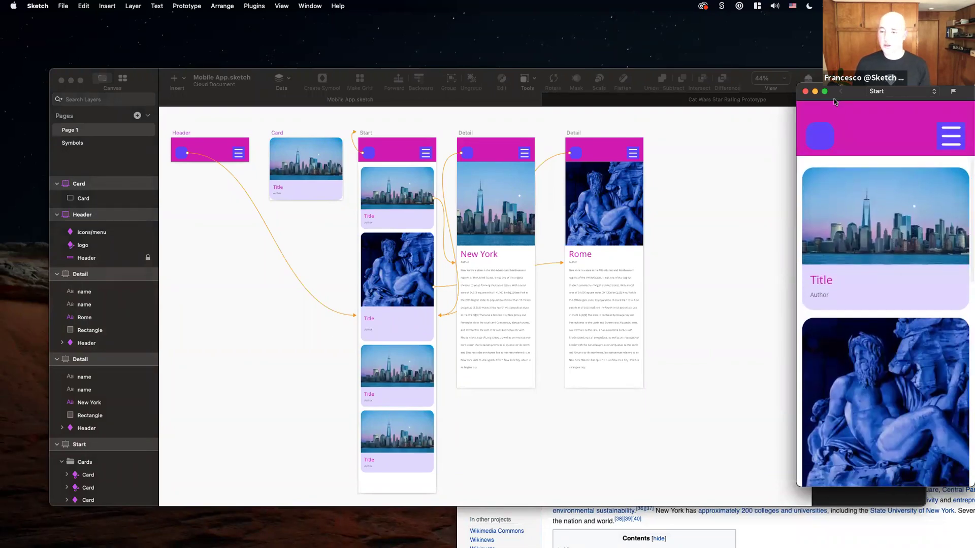
scroll(899, 214, down, 1)
scroll(896, 211, down, 5)
scroll(896, 211, up, 6)
scroll(896, 212, down, 1)
click(806, 91)
Fix the position when scrolling for the Header instances in the Start artboard and both Detail artboards.
click(398, 148)
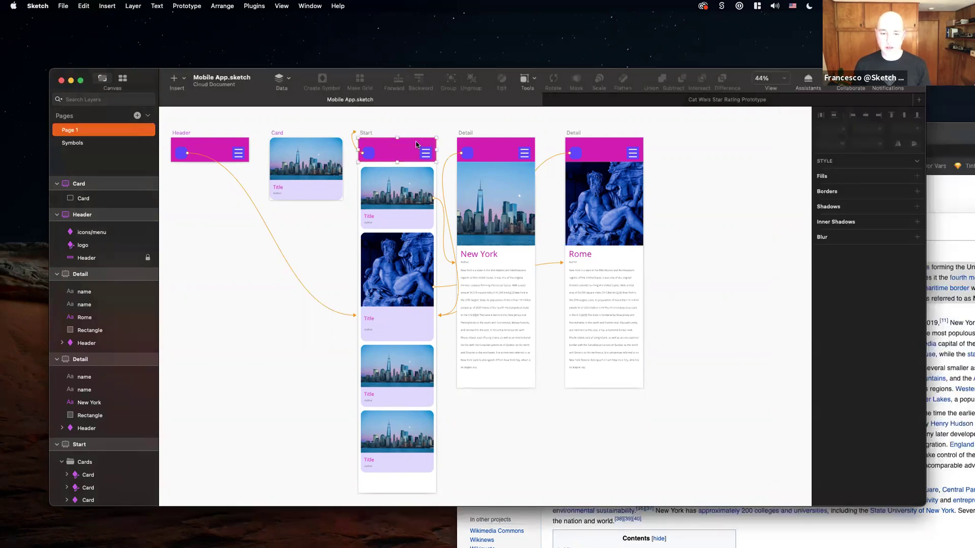
click(820, 228)
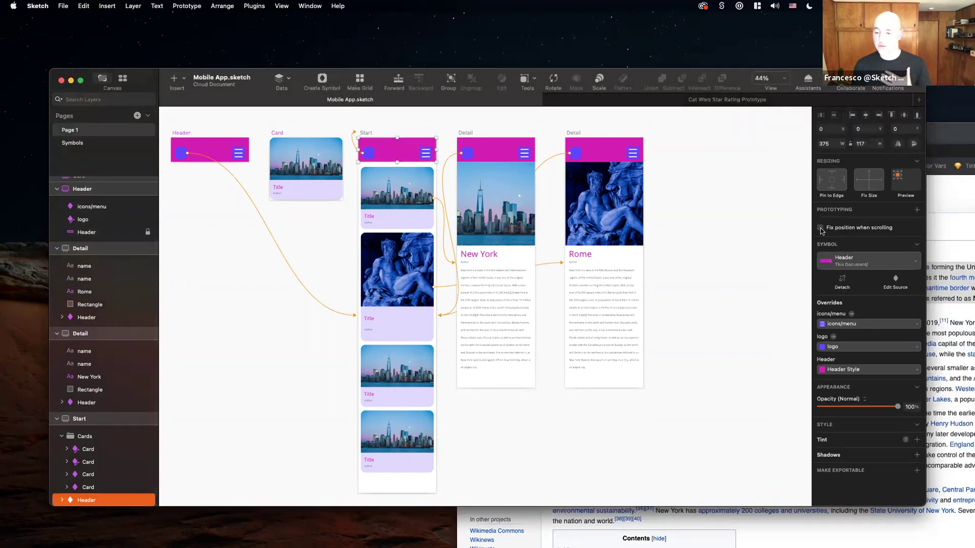
click(487, 151)
shift+click(618, 154)
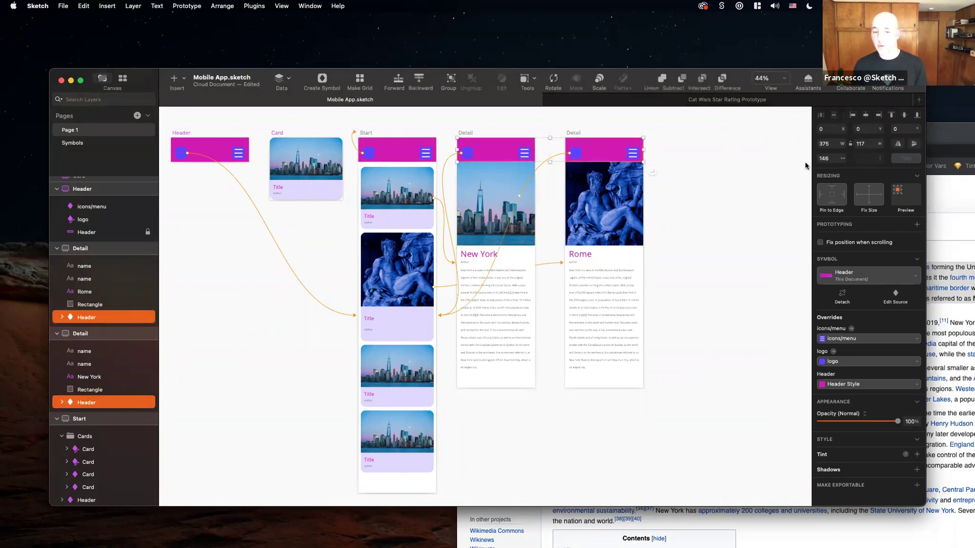
click(820, 243)
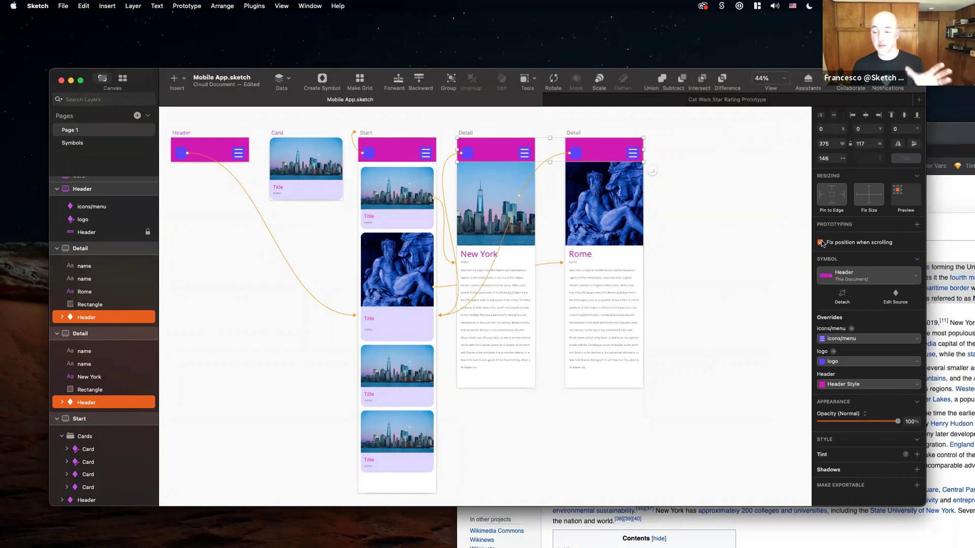
Preview the prototype, scroll the Detail screen, follow the logo link to Start and scroll through its cards.
click(731, 209)
key(super+p)
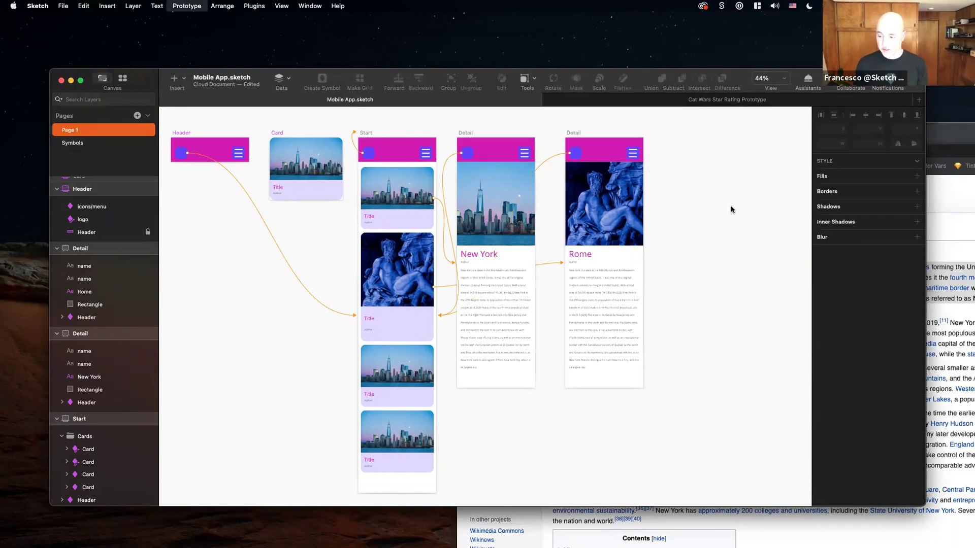
drag(970, 93, 930, 93)
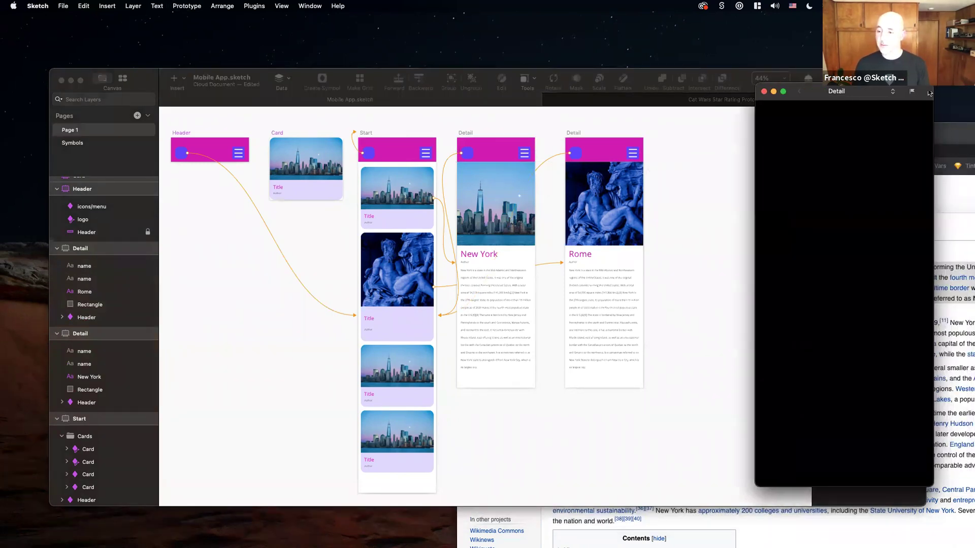
scroll(803, 190, down, 3)
scroll(803, 191, up, 3)
click(777, 135)
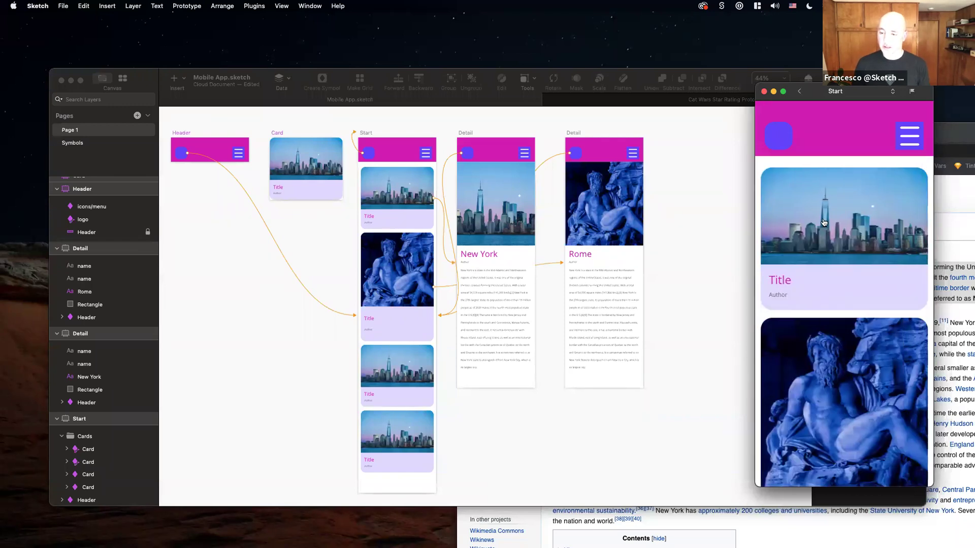
scroll(826, 232, down, 2)
scroll(827, 232, down, 3)
scroll(825, 227, up, 3)
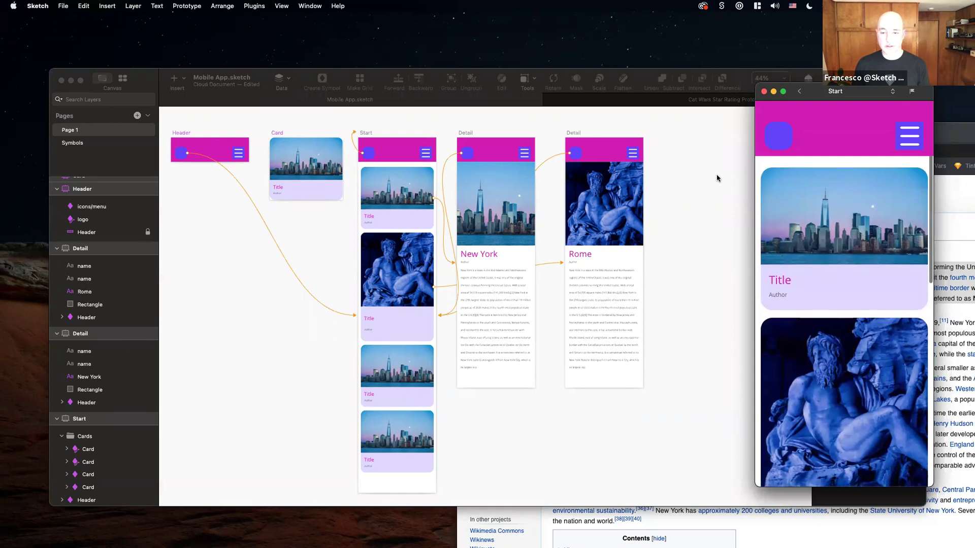
click(708, 181)
Examine the prototyping and override settings of single and multiple selected cards in the Start artboard.
click(419, 203)
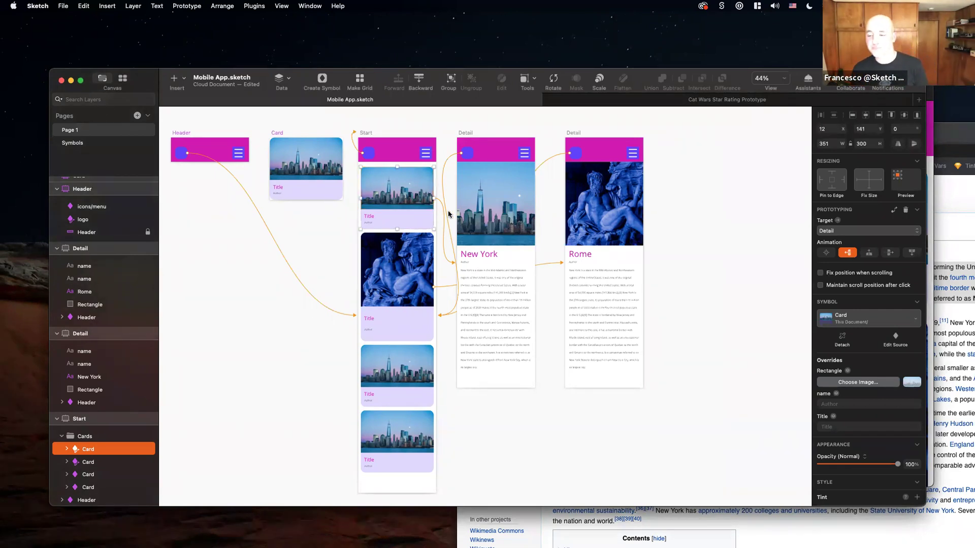
double_click(420, 197)
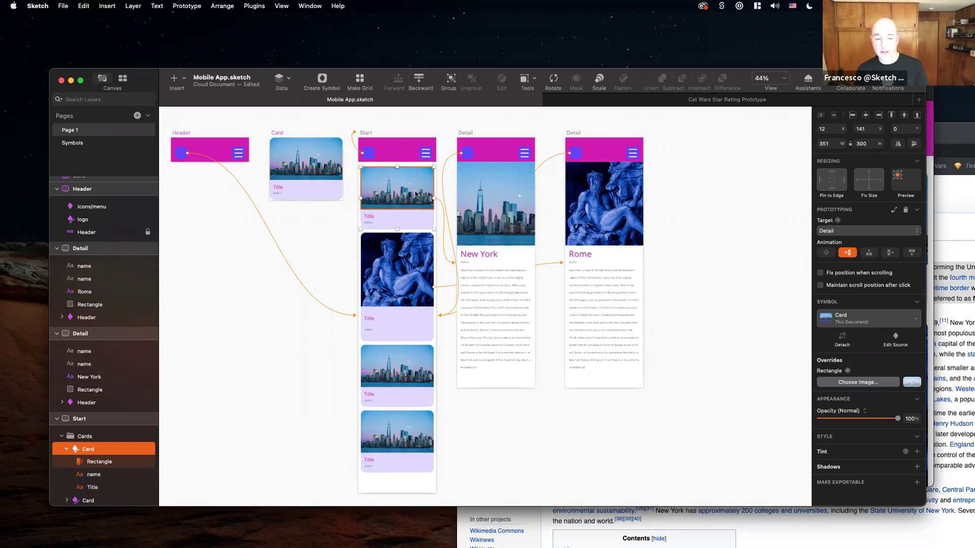
shift+click(401, 292)
shift+click(425, 364)
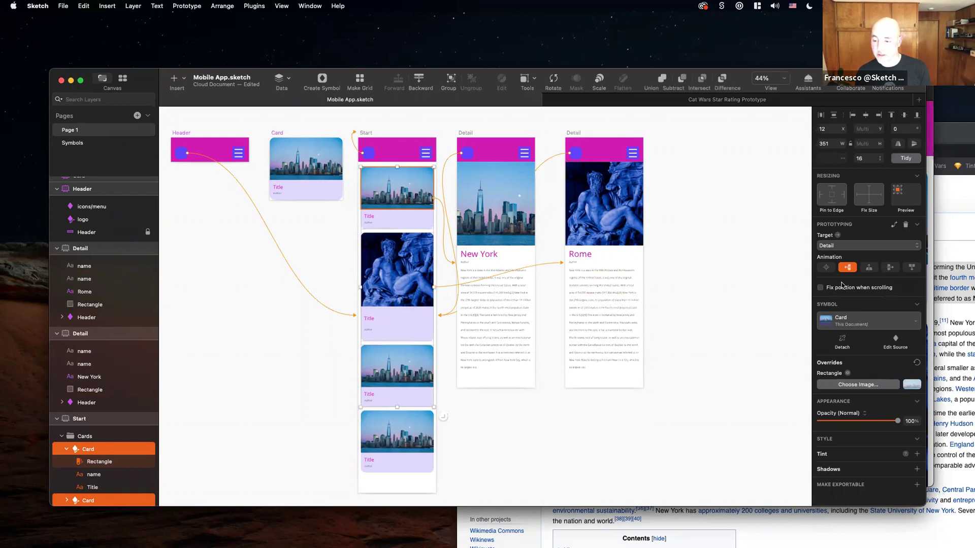
shift+click(430, 446)
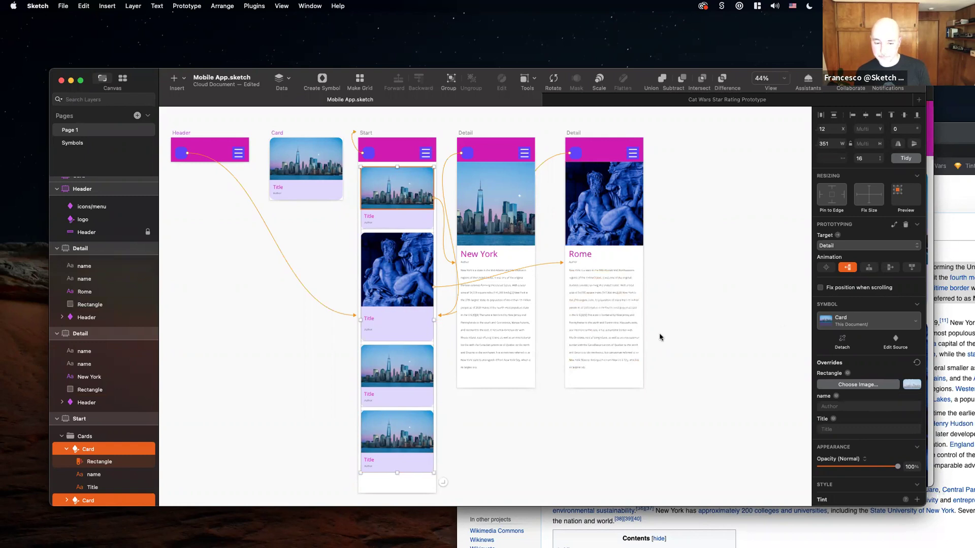
click(681, 337)
click(406, 224)
shift+click(404, 243)
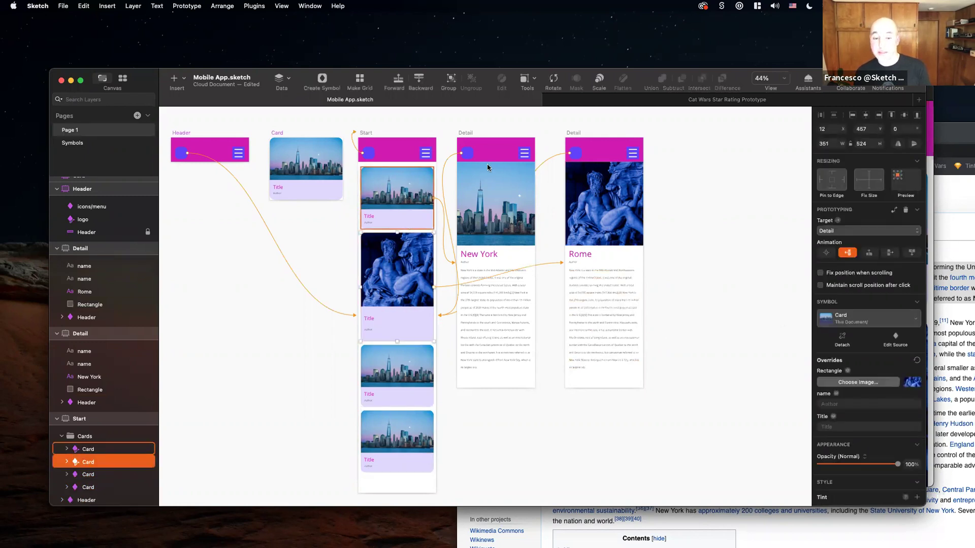
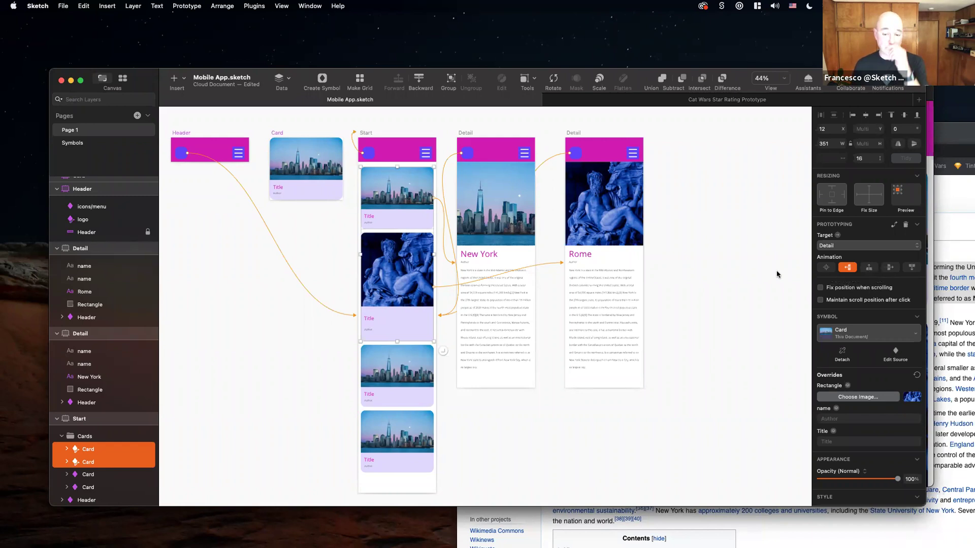
click(737, 272)
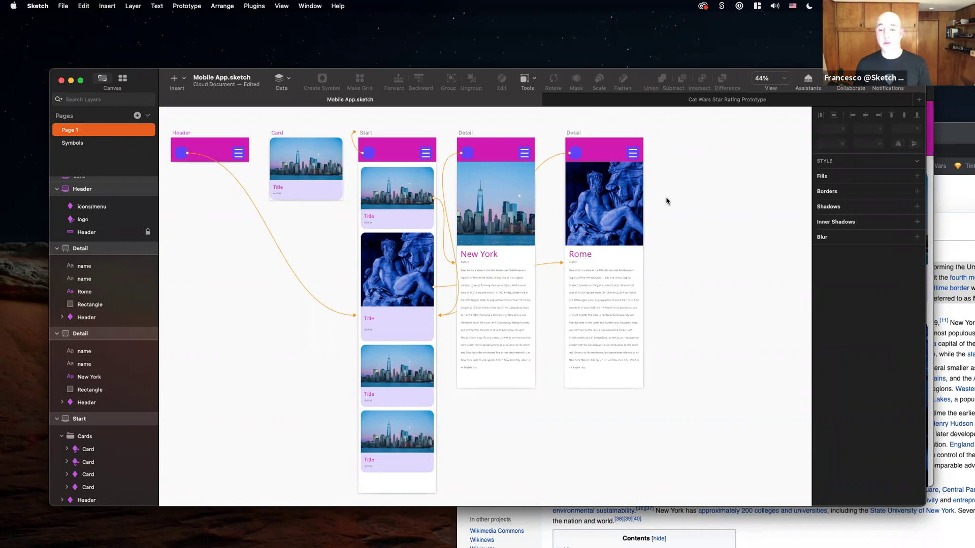
Duplicate the Rome Detail artboard and stretch the copy's image downwards over most of its text area.
click(611, 187)
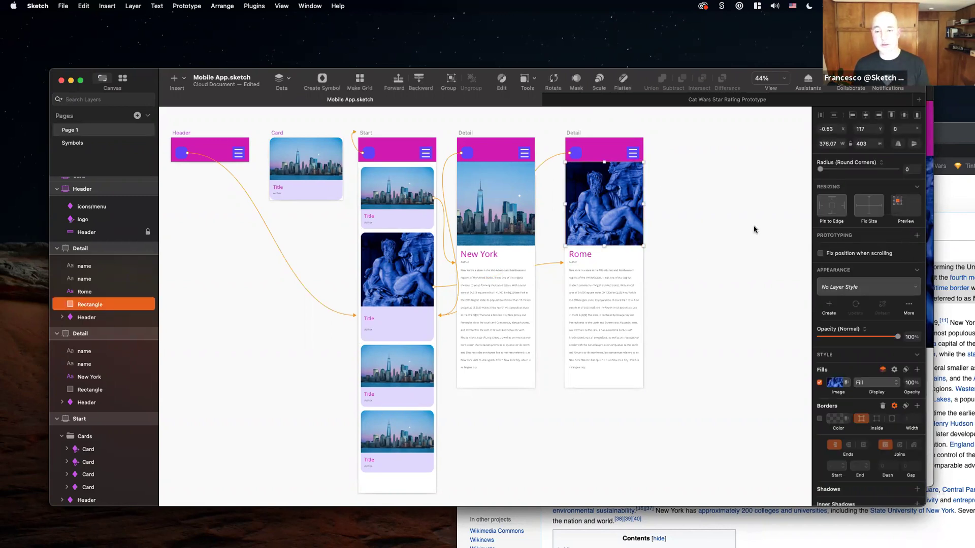
click(574, 133)
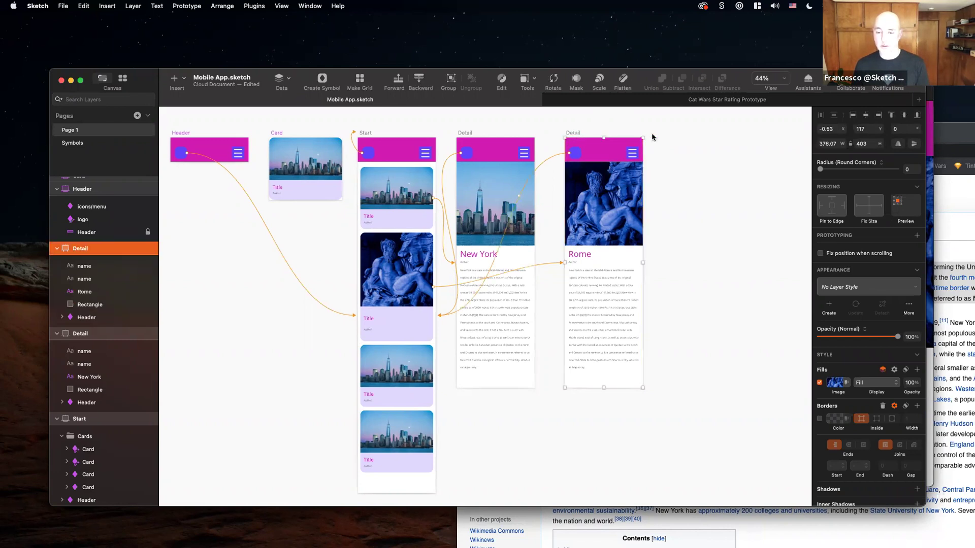
key(super+d)
key(Escape)
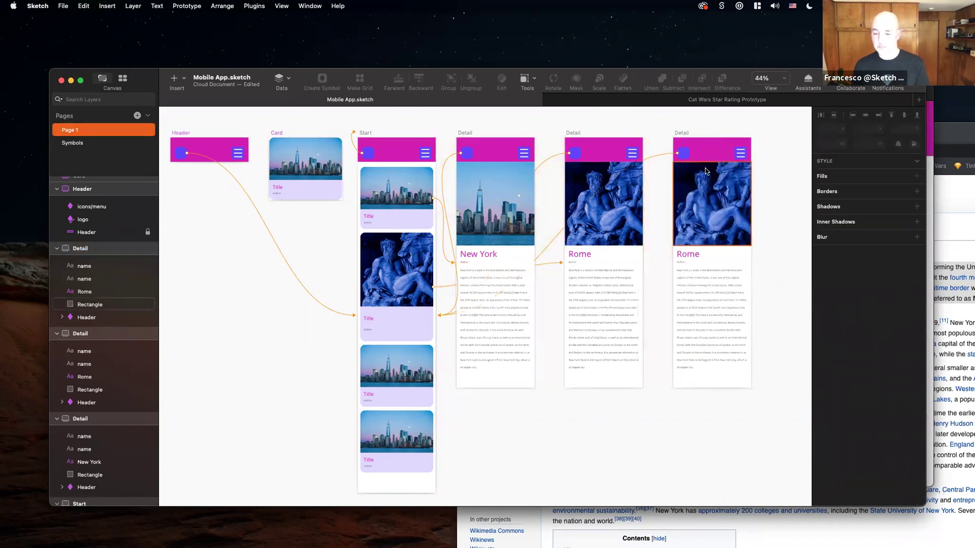
click(705, 171)
drag(712, 246, 712, 300)
Delete the title and body text from the duplicated Detail artboard and shorten the artboard to a height of 786.
click(688, 256)
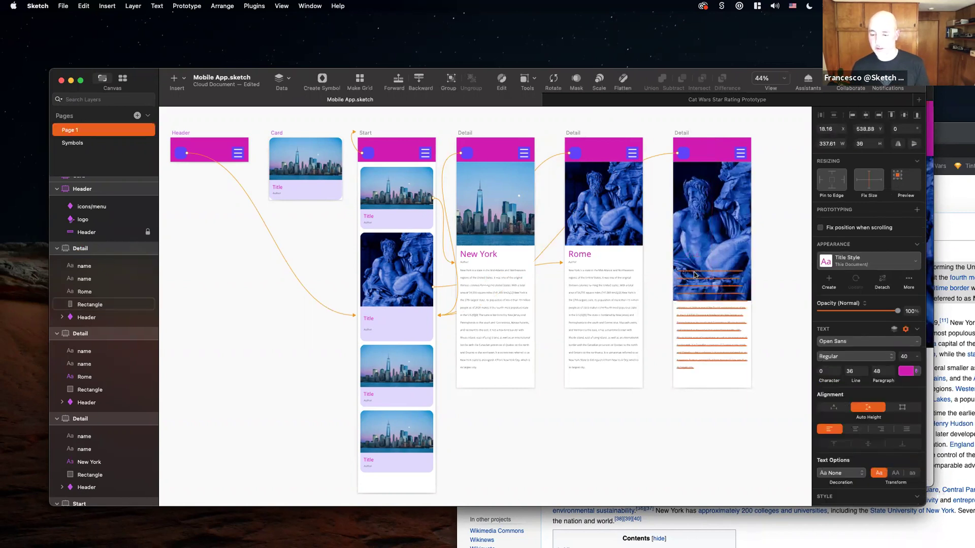
key(Delete)
click(702, 288)
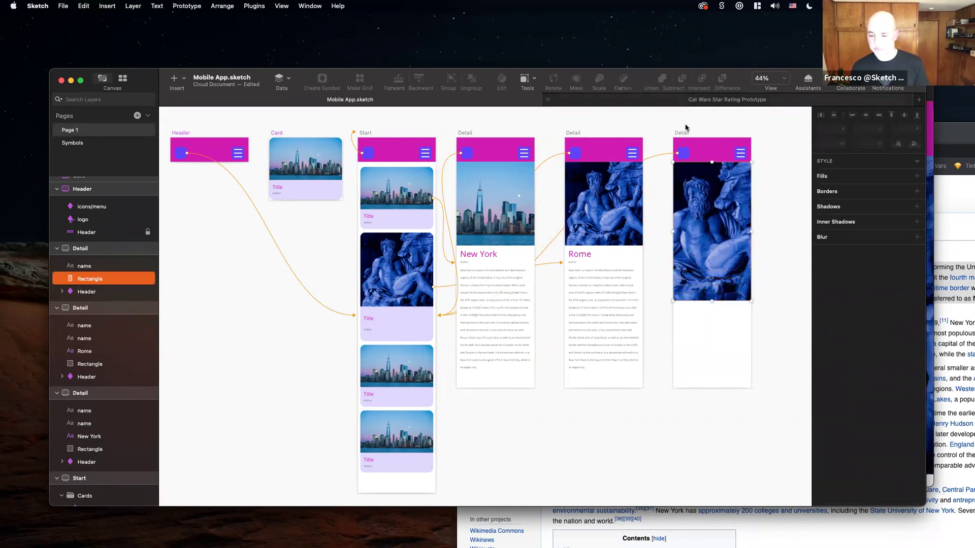
click(684, 132)
drag(711, 388, 712, 301)
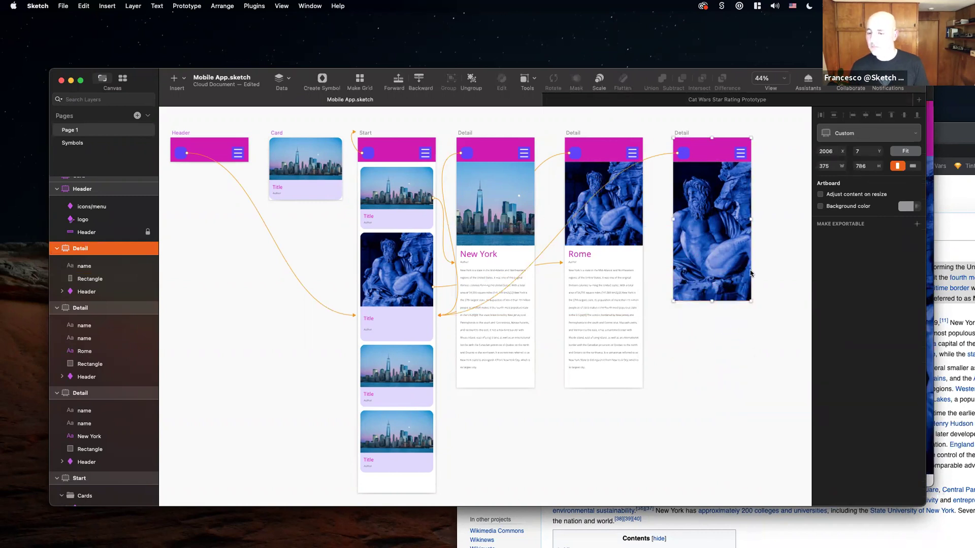
Add a prototype link from the Rome Detail image to the duplicated Detail artboard with the slide-from-bottom animation.
click(613, 204)
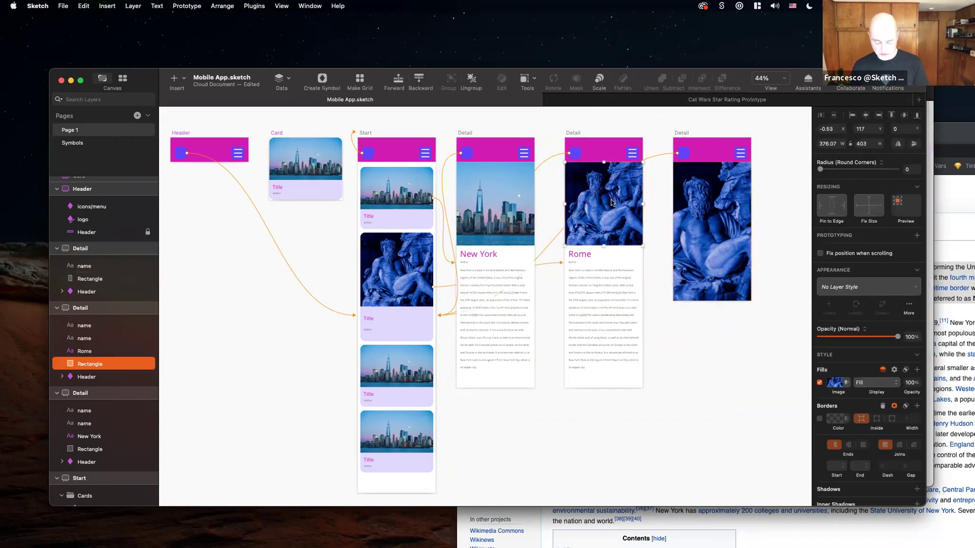
key(w)
click(686, 213)
click(872, 281)
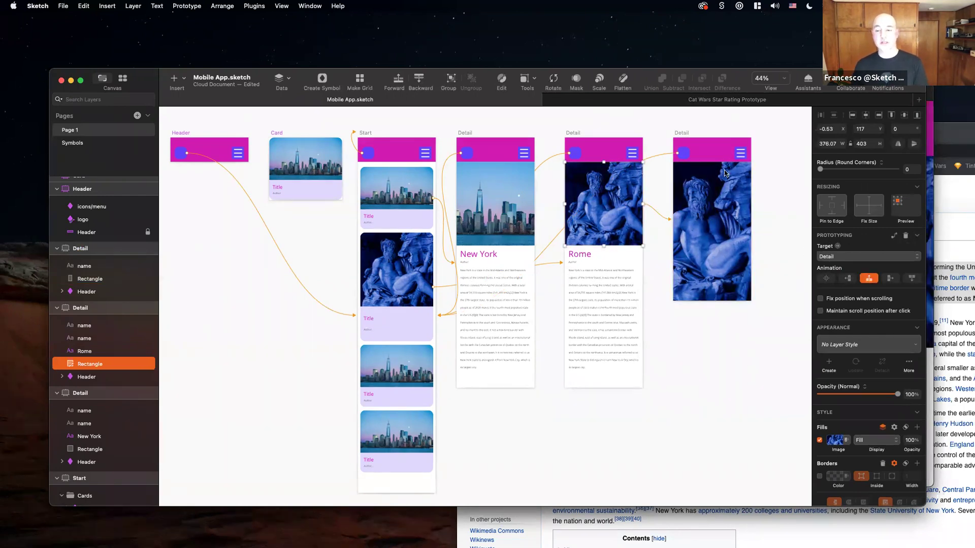
Delete the Header from the duplicated Detail artboard and extend the image up to fill its full 786 height.
click(705, 154)
key(Delete)
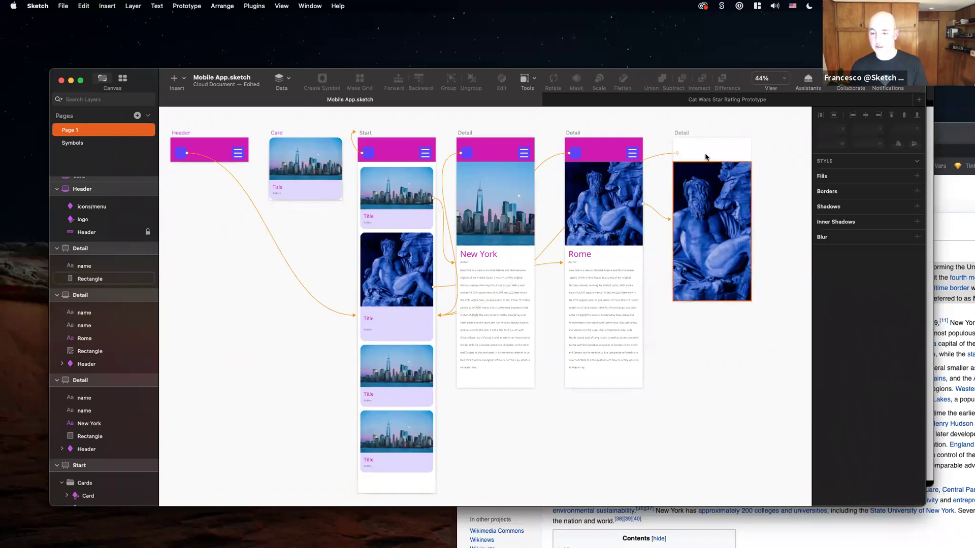
click(707, 164)
drag(711, 162, 709, 138)
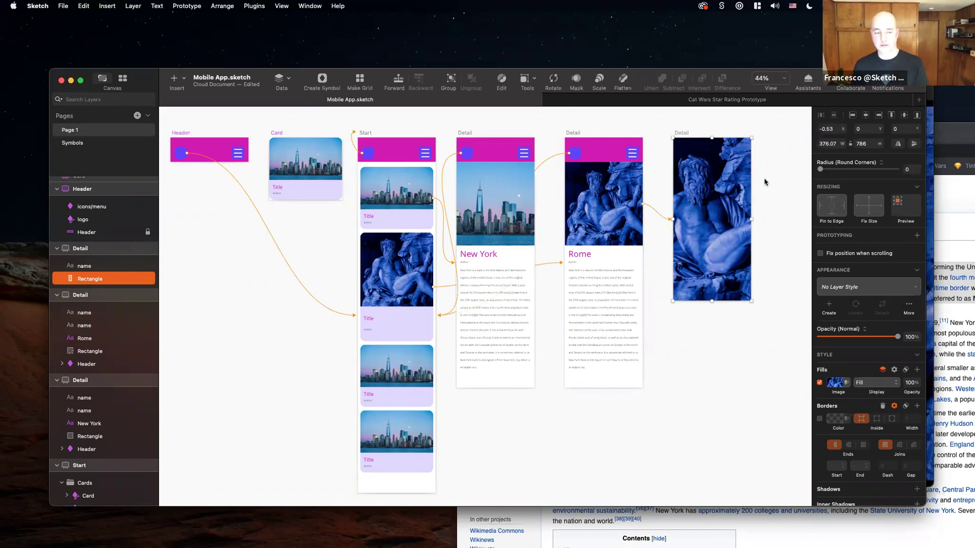
Add a prototype link to the full-height image on the duplicated Detail artboard and set its target to Previous Artboard.
key(w)
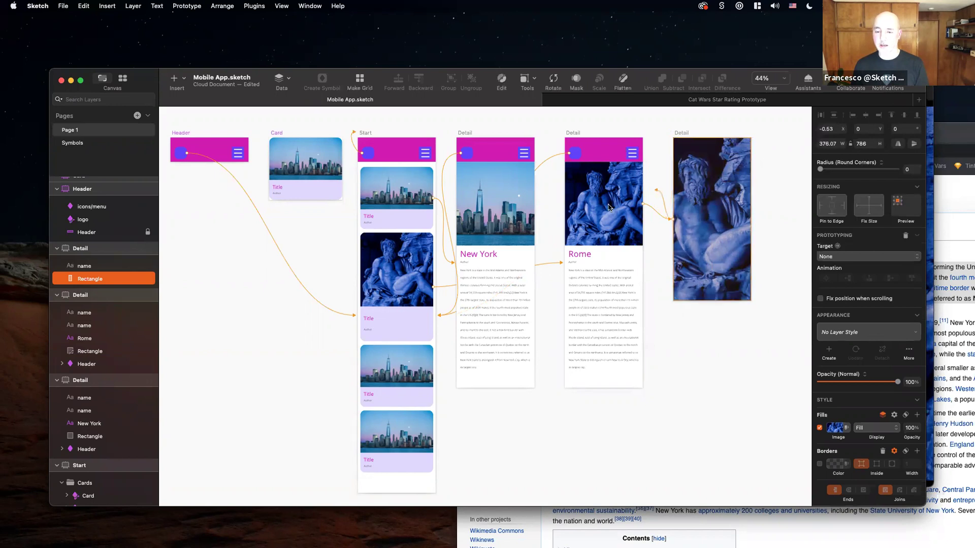
click(610, 207)
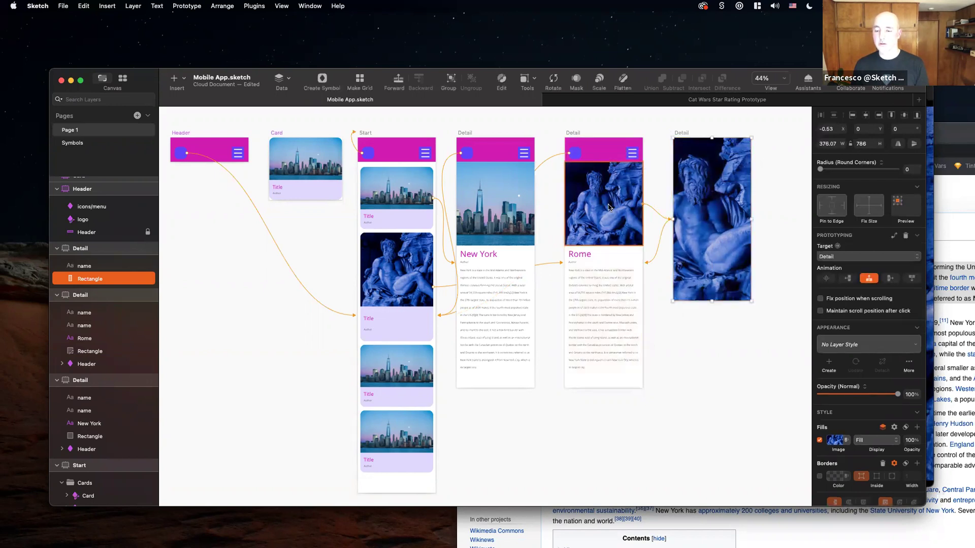
click(863, 257)
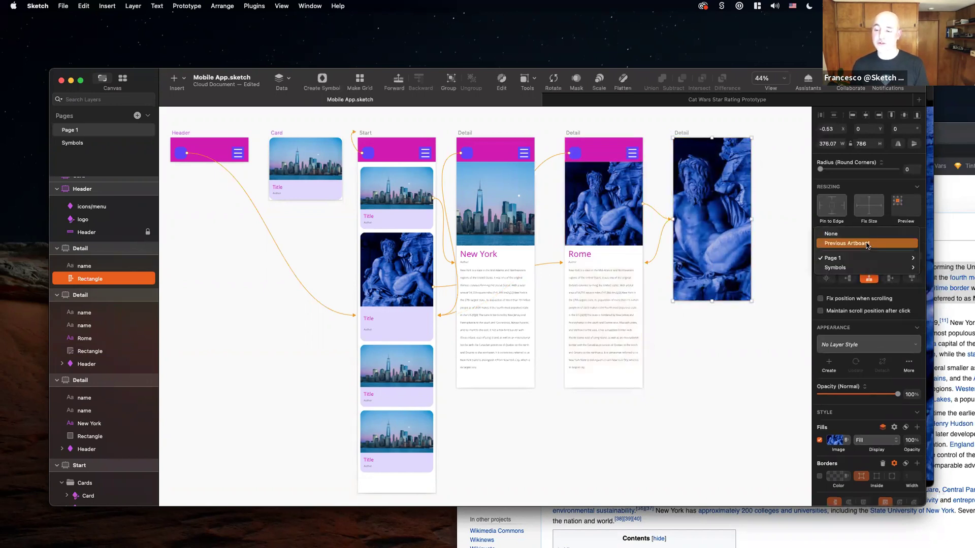
click(868, 245)
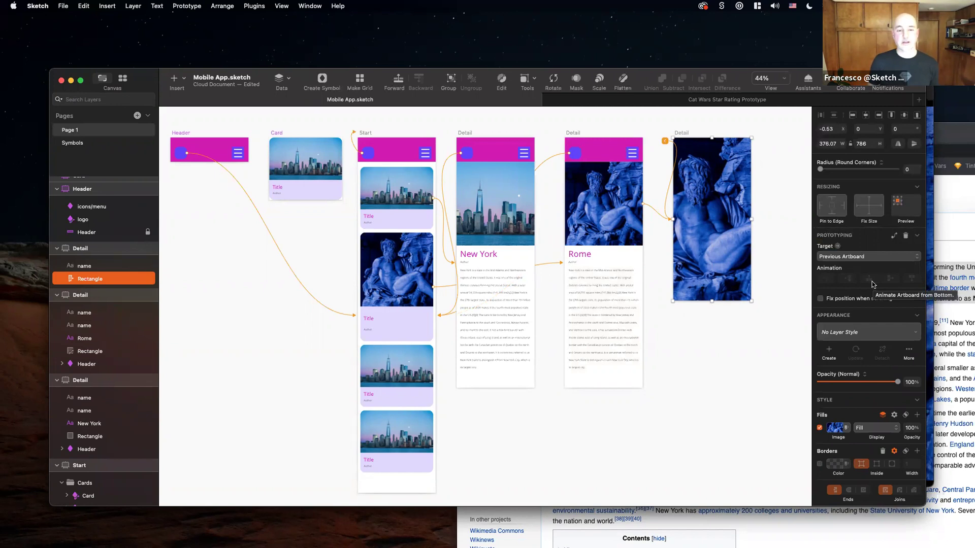
click(607, 213)
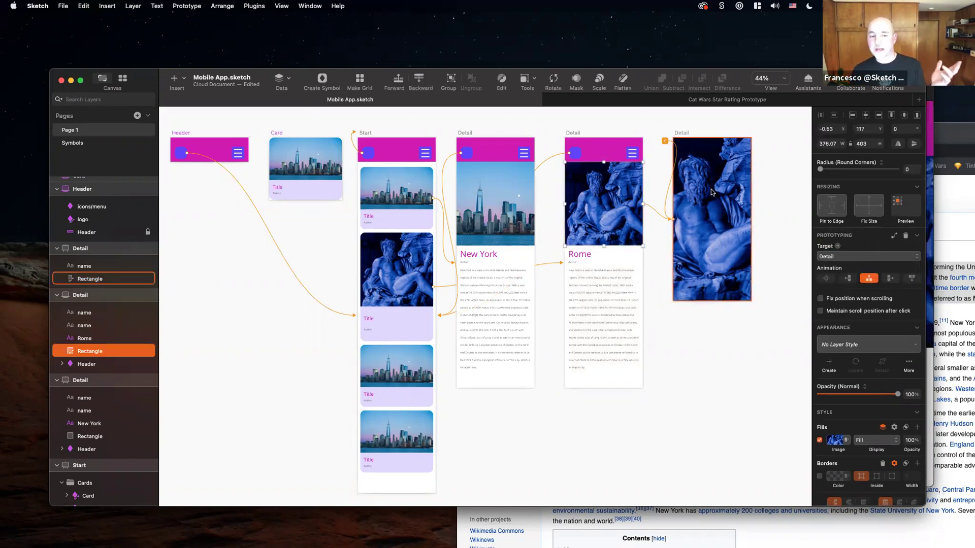
Set the Start artboard as a prototype start point.
click(369, 133)
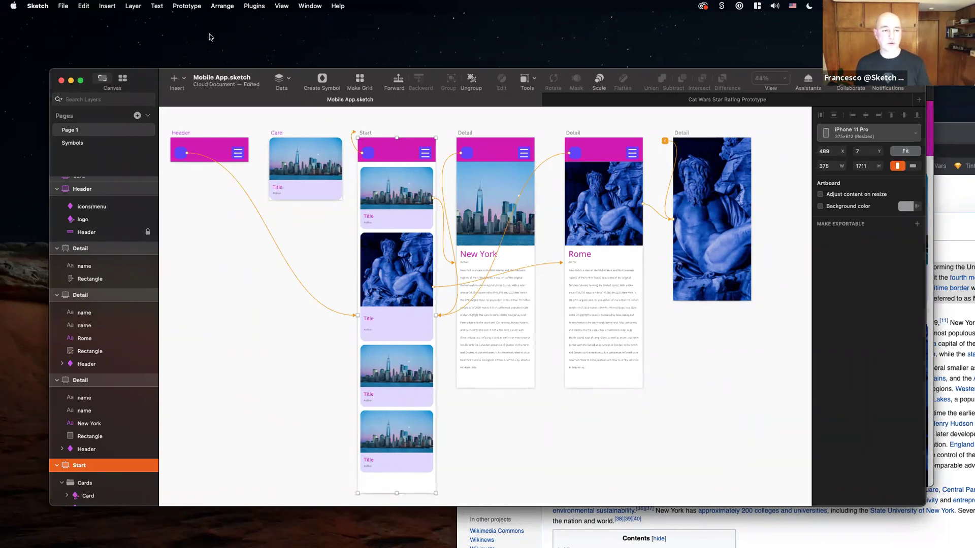
click(188, 6)
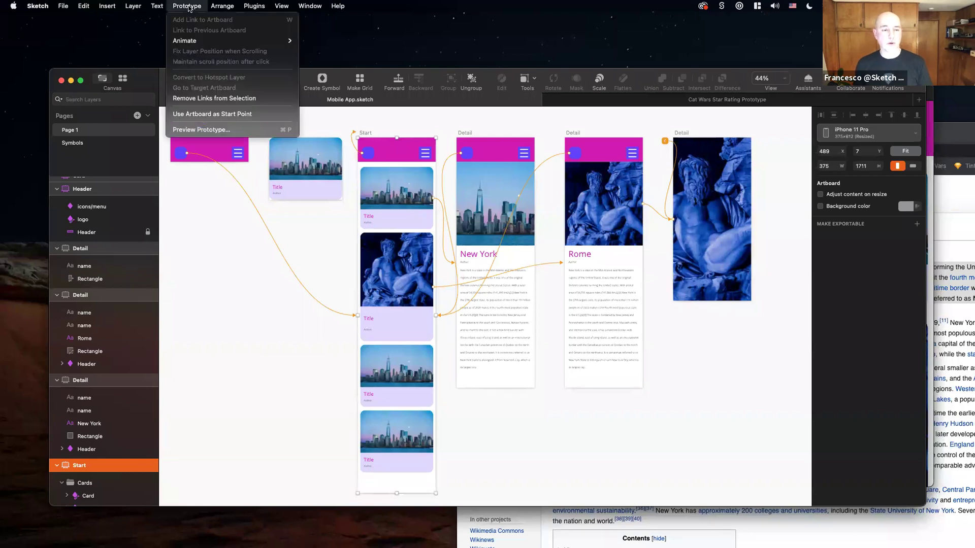
click(225, 114)
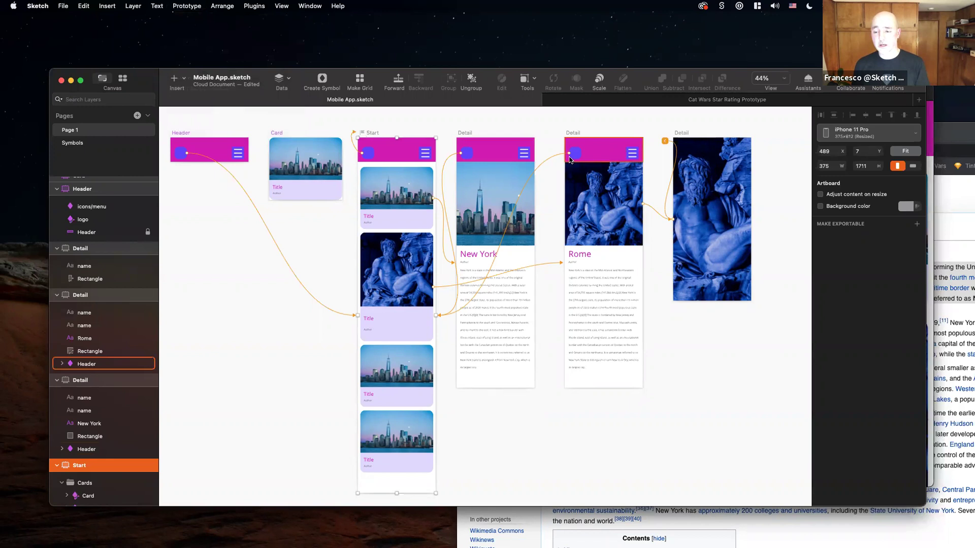
Preview the prototype from the Start artboard and look through the preview's list of artboards and start points.
key(super+p)
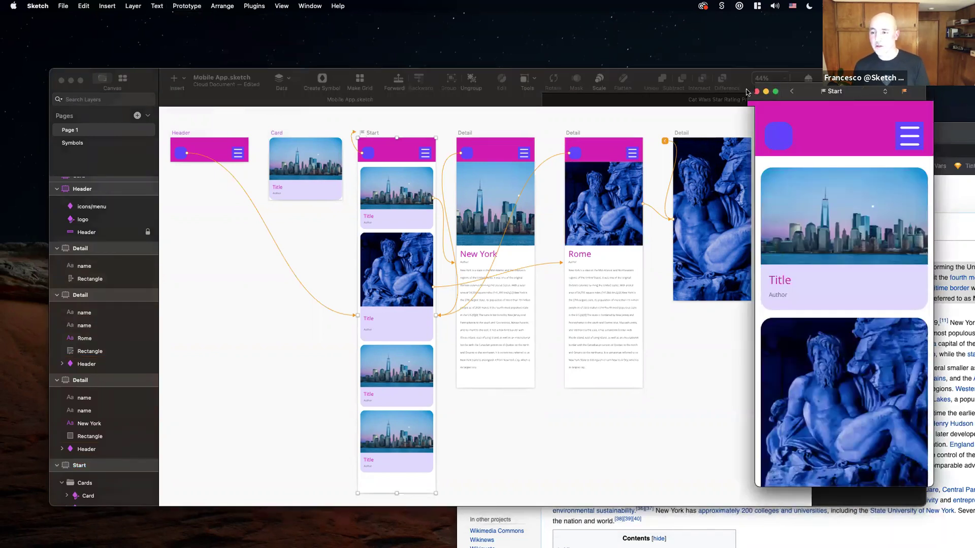
drag(818, 92, 728, 93)
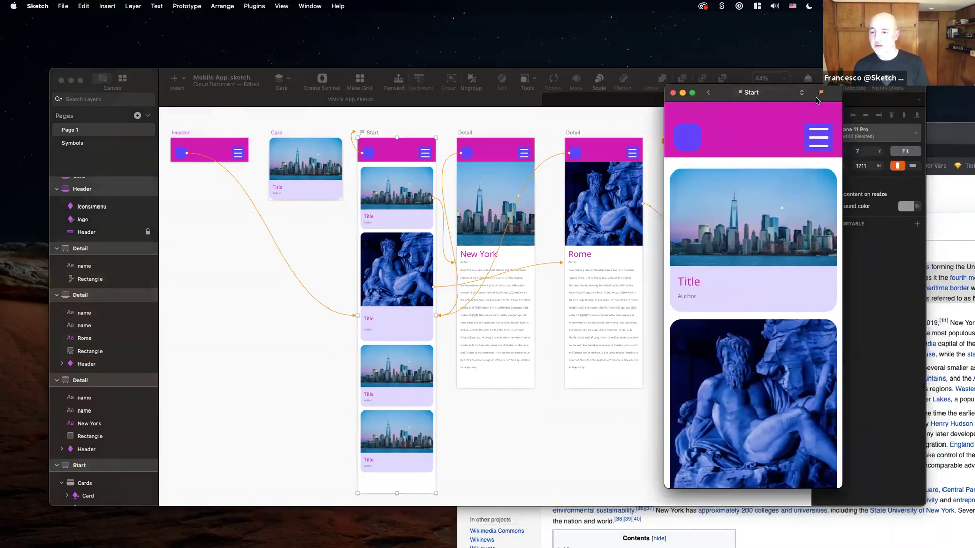
click(779, 98)
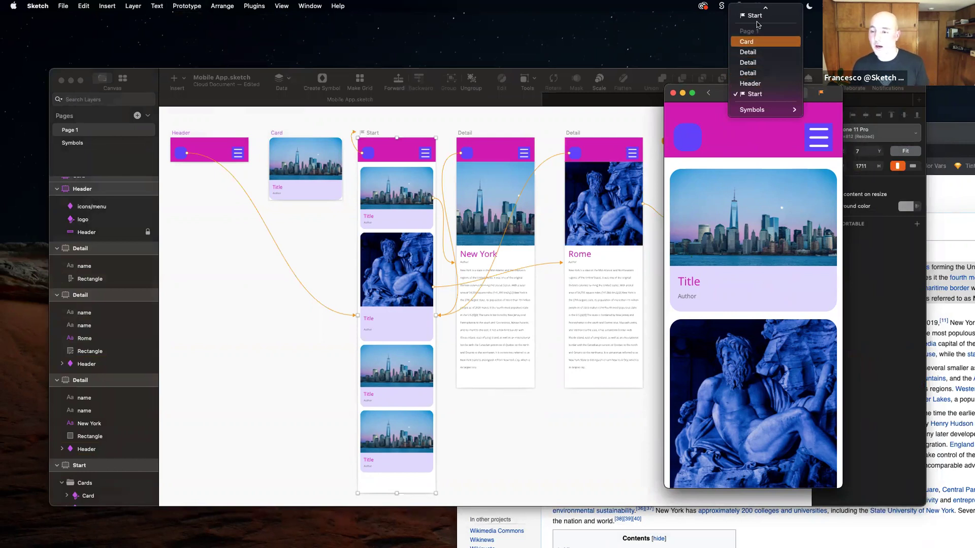
click(755, 94)
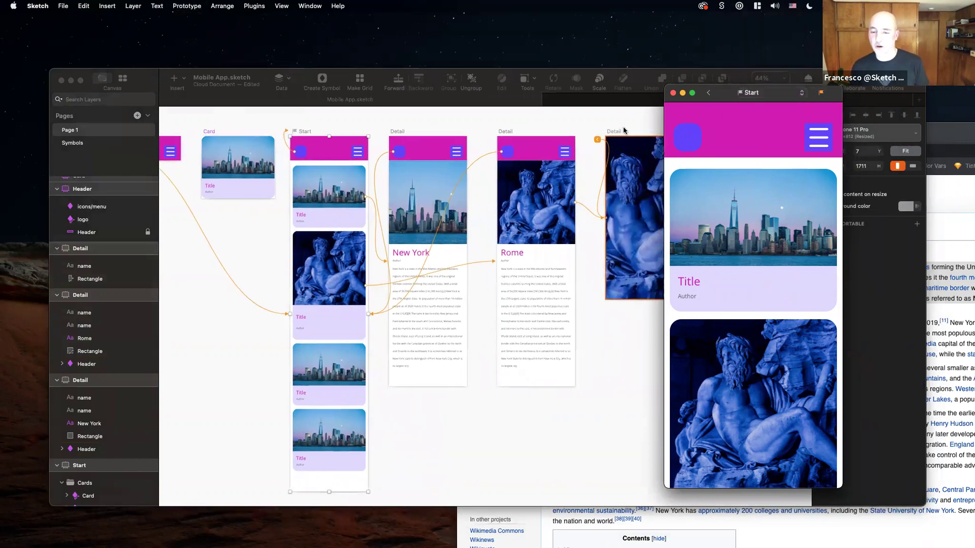
Rename the full-image artboard as "Detail - zoom".
click(603, 138)
key(super+r)
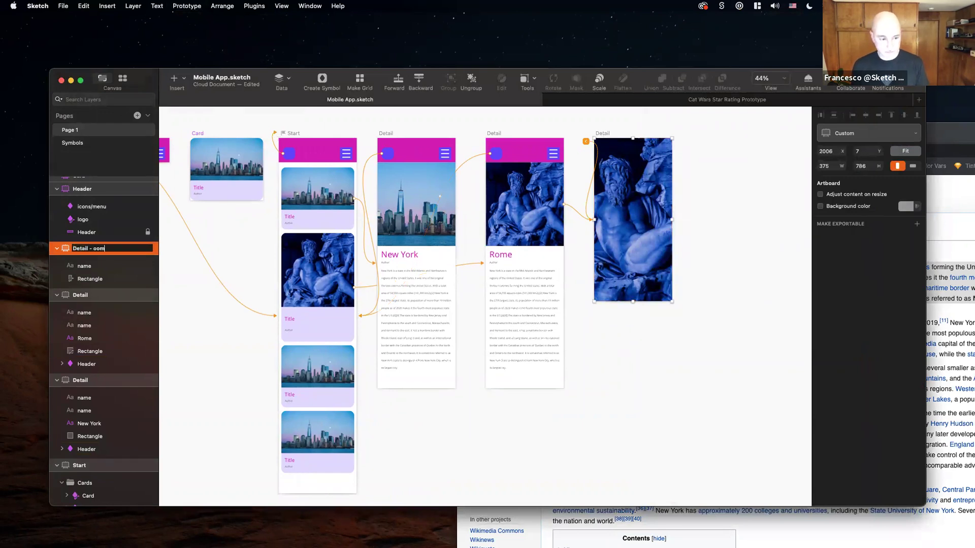
key(Return)
key(super+r)
key(Left)
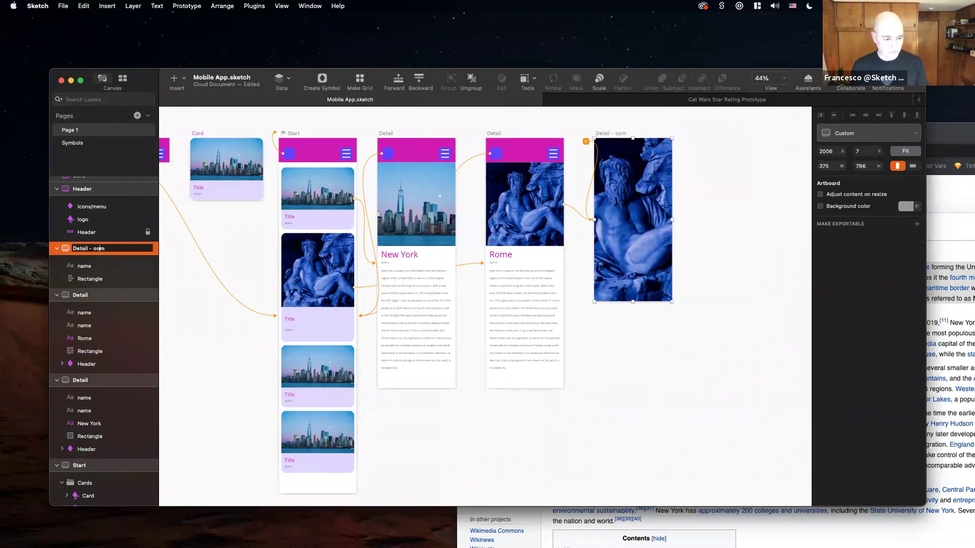
text(z)
key(Return)
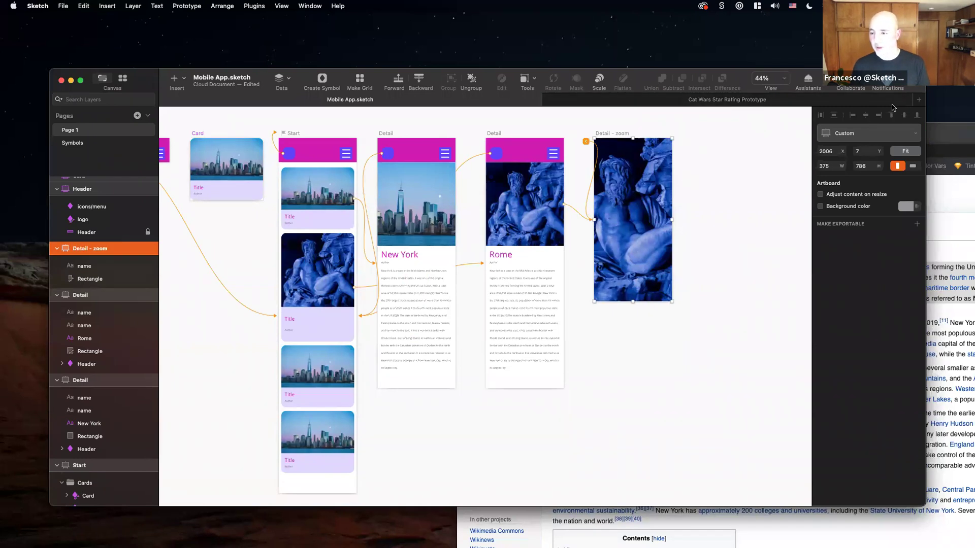
Mark the Detail - zoom, Rome Detail and New York Detail artboards as prototype start points as well.
key(super+p)
click(820, 94)
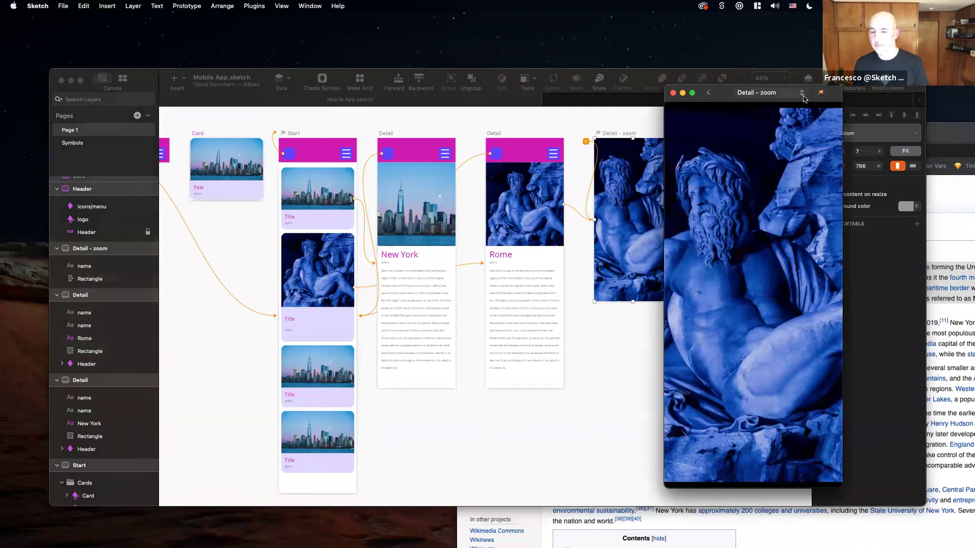
click(802, 92)
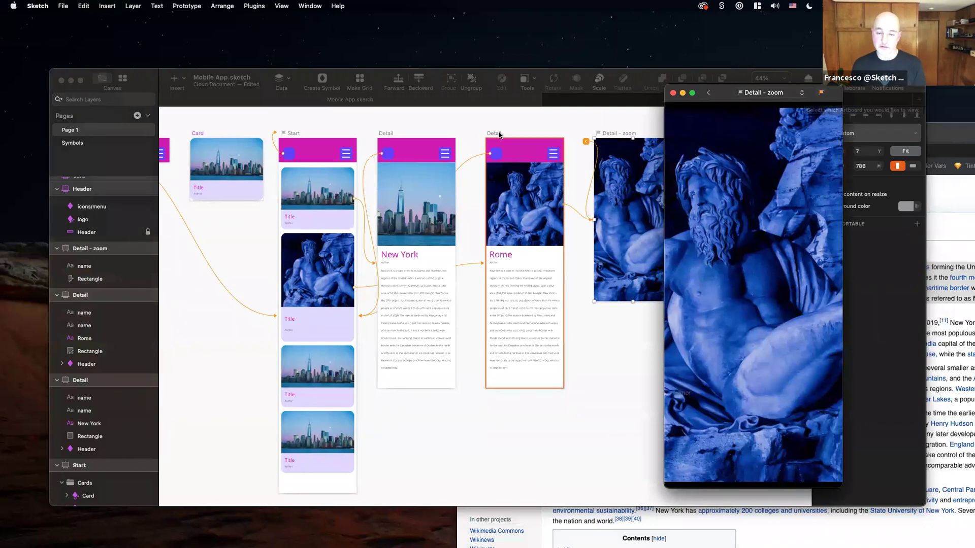
click(774, 132)
click(821, 94)
click(386, 133)
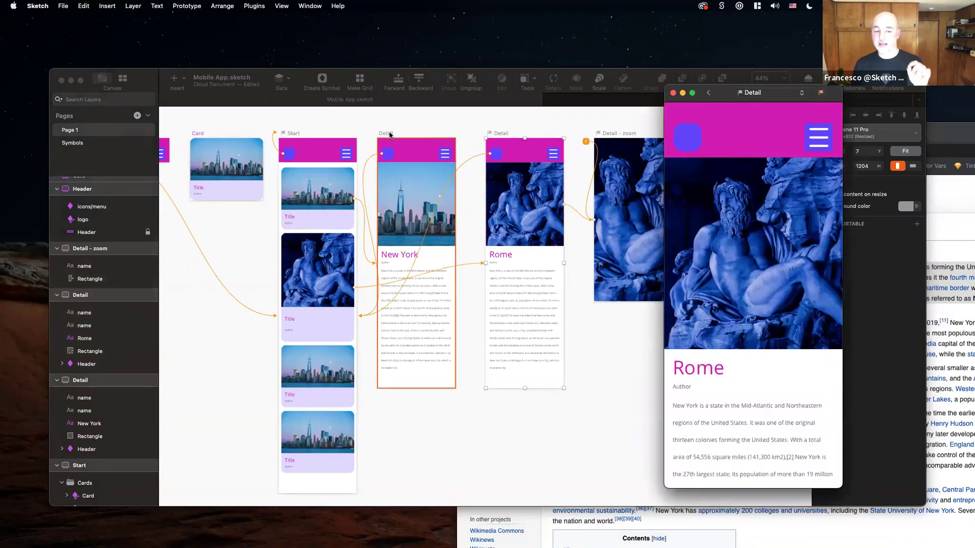
key(super+p)
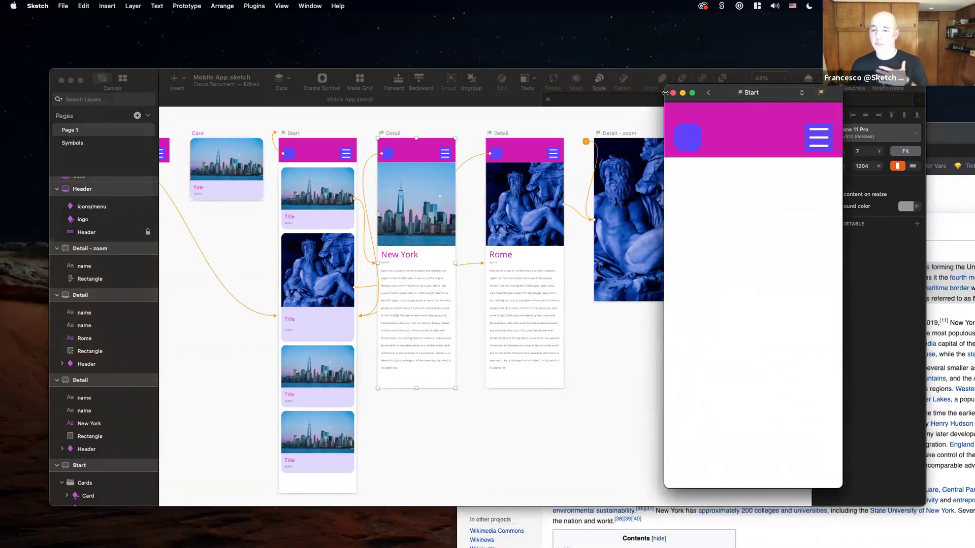
Leave the prototype preview and save the Mobile App cloud document.
click(642, 114)
click(643, 114)
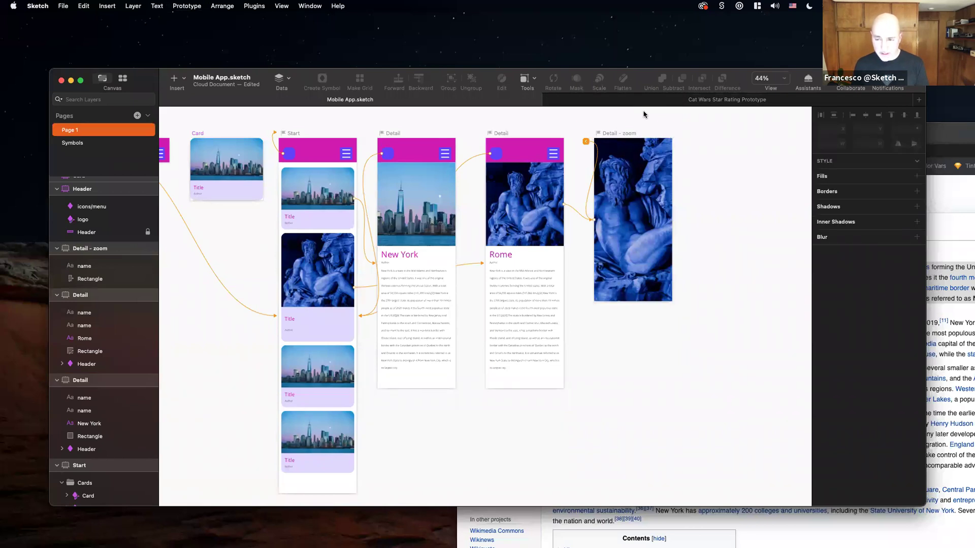
key(super+s)
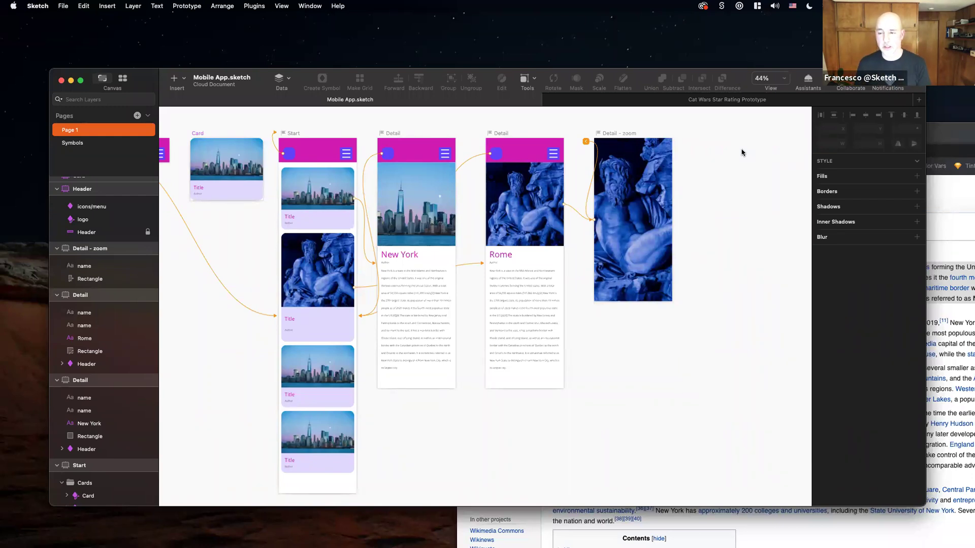
View the Mobile App document on Sketch Cloud in Chrome and fit the browser window to the screen.
scroll(731, 154, left, 3)
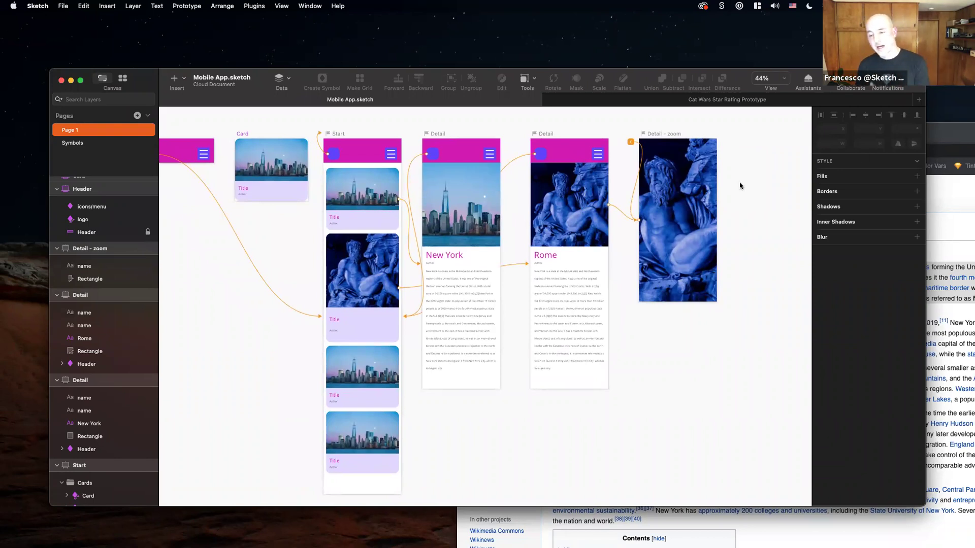
click(542, 255)
scroll(836, 389, down, 1)
scroll(836, 388, down, 3)
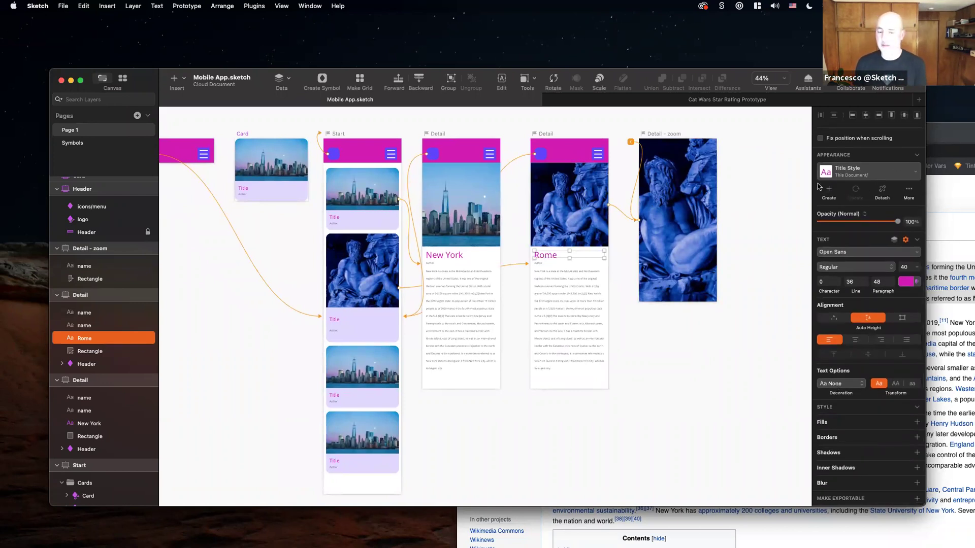
click(850, 81)
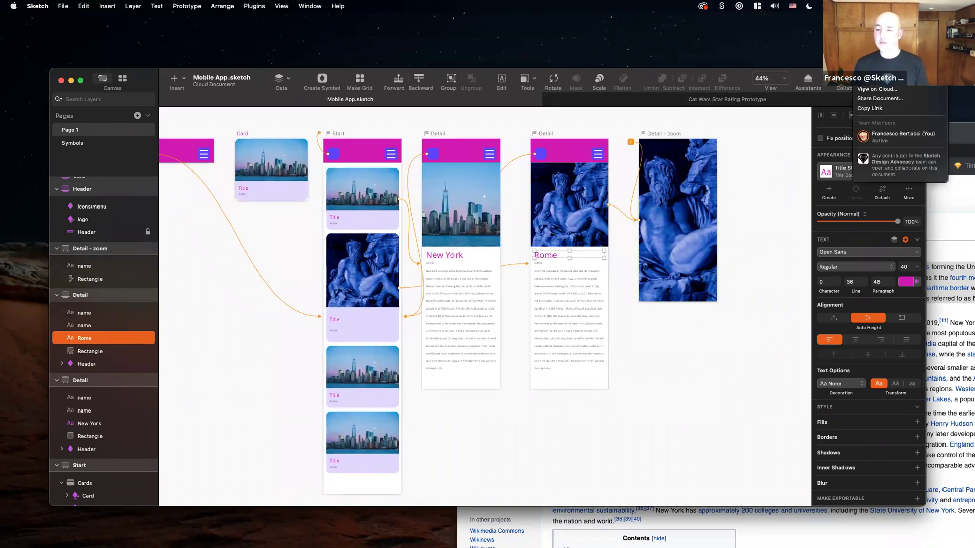
click(865, 90)
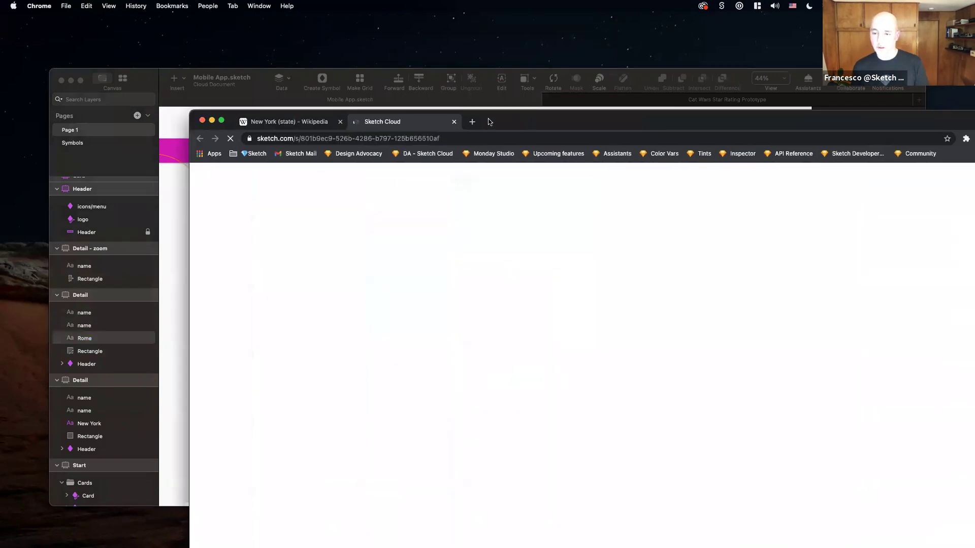
double_click(489, 121)
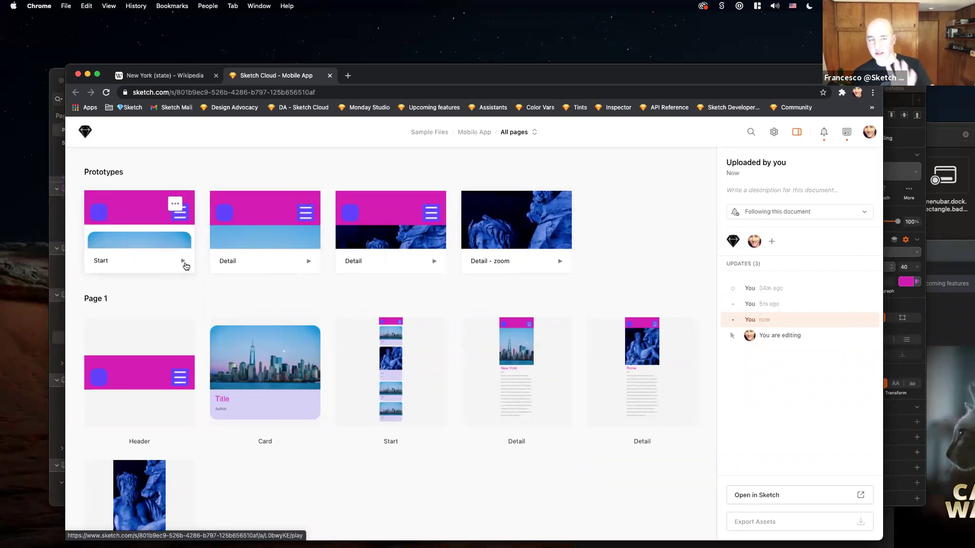
Copy the Start prototype's link with hotspots disabled and open it in a narrowed incognito browser window.
click(175, 204)
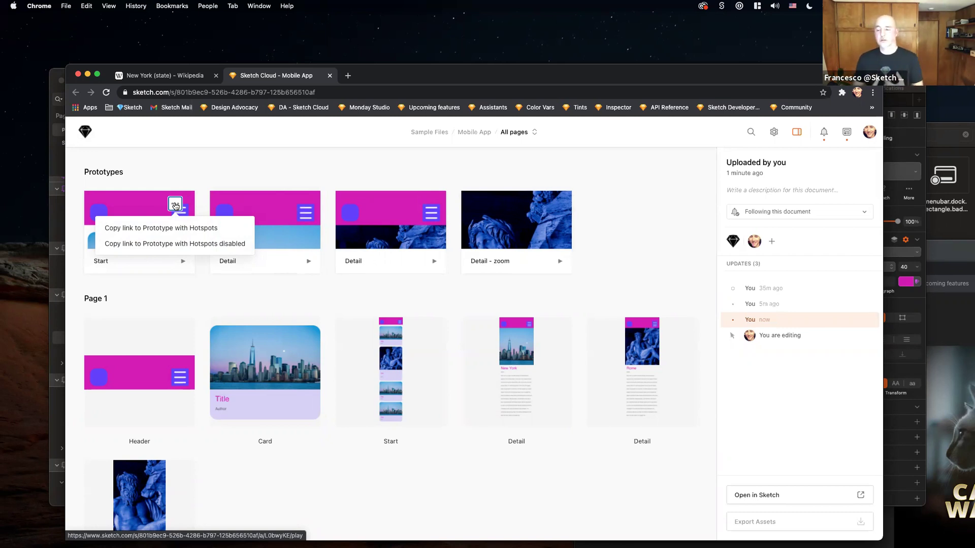
click(188, 249)
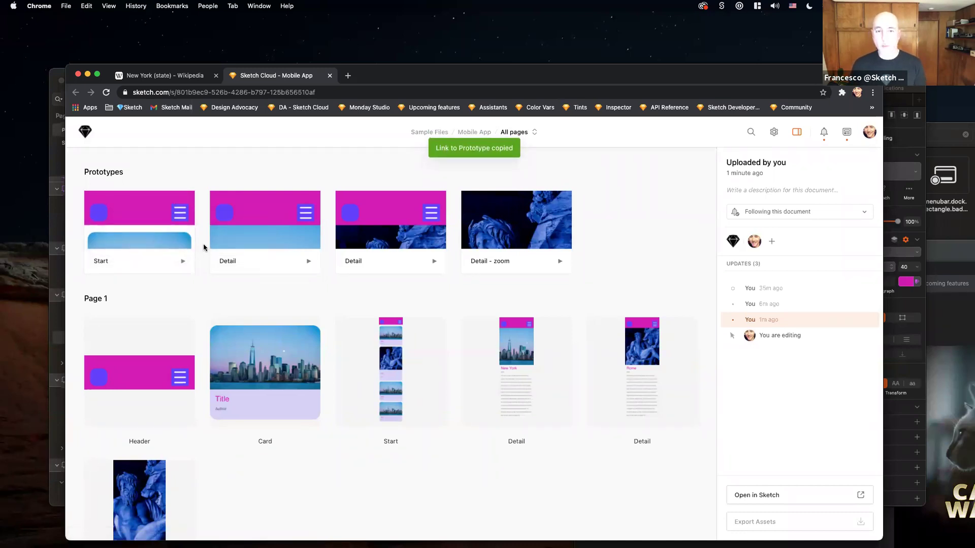
key(super+shift+n)
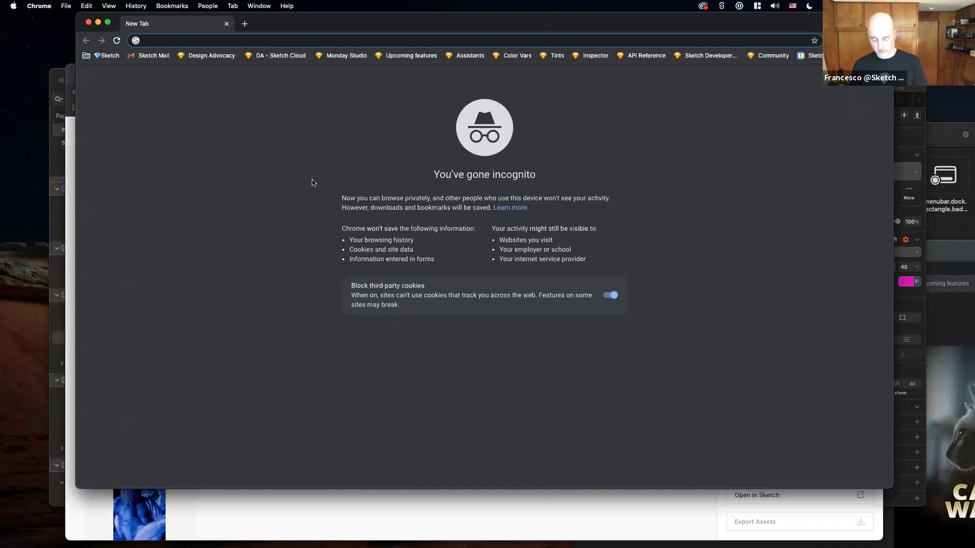
key(super+v)
key(Return)
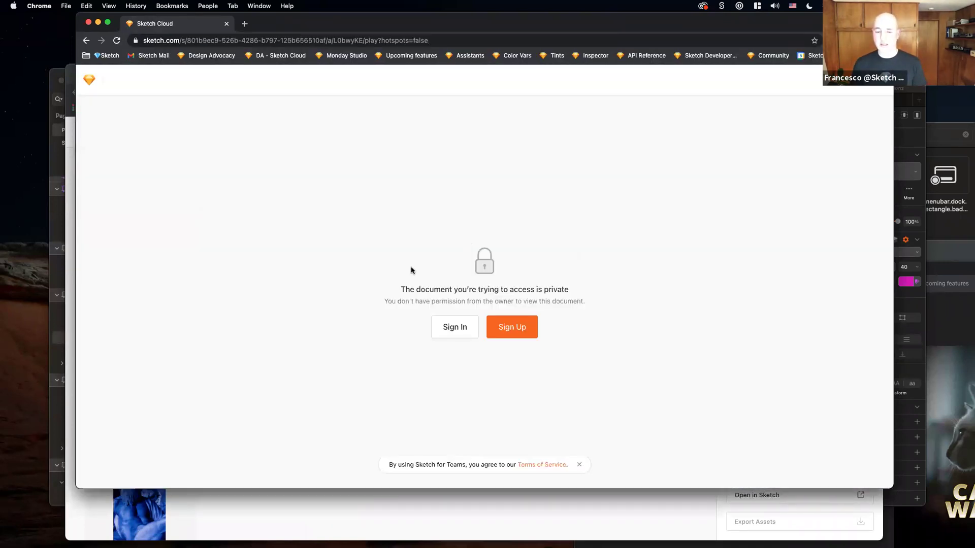
click(460, 326)
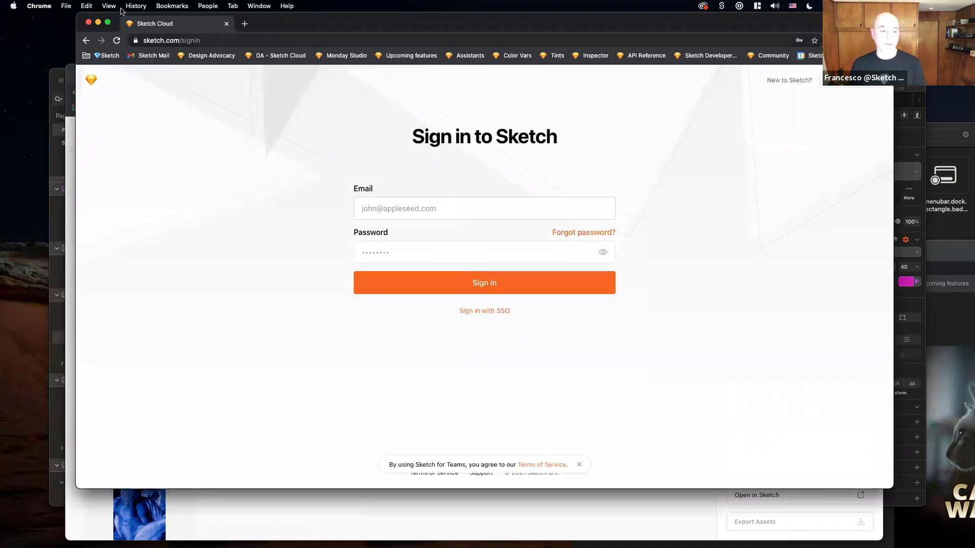
drag(522, 27, 746, 23)
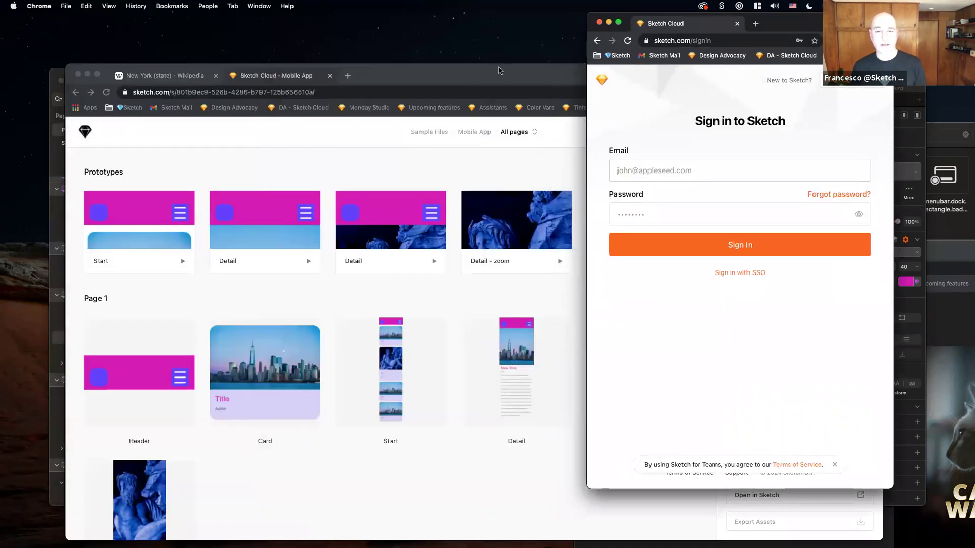
Set the Mobile App document's link sharing to View access in its document settings and copy the document link.
key(super+grave)
click(774, 133)
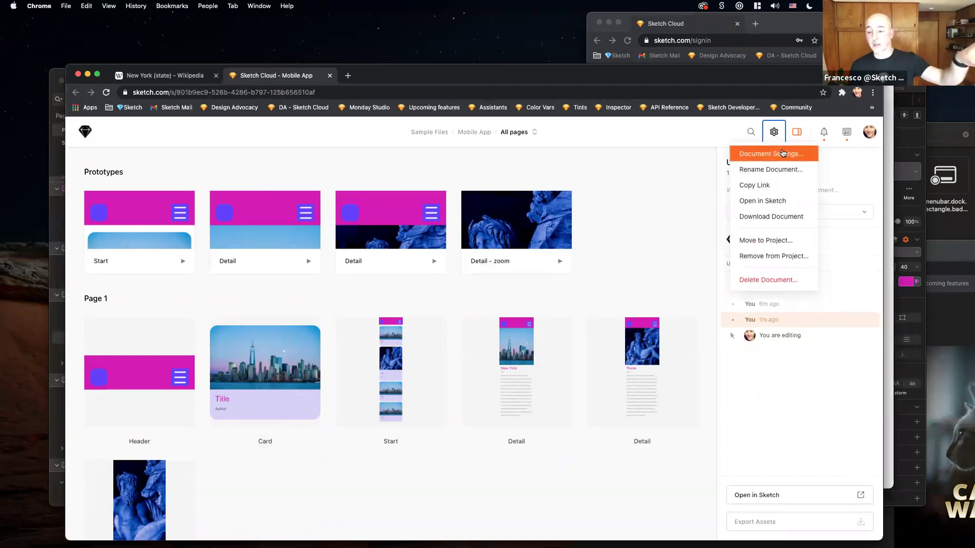
click(783, 153)
click(528, 258)
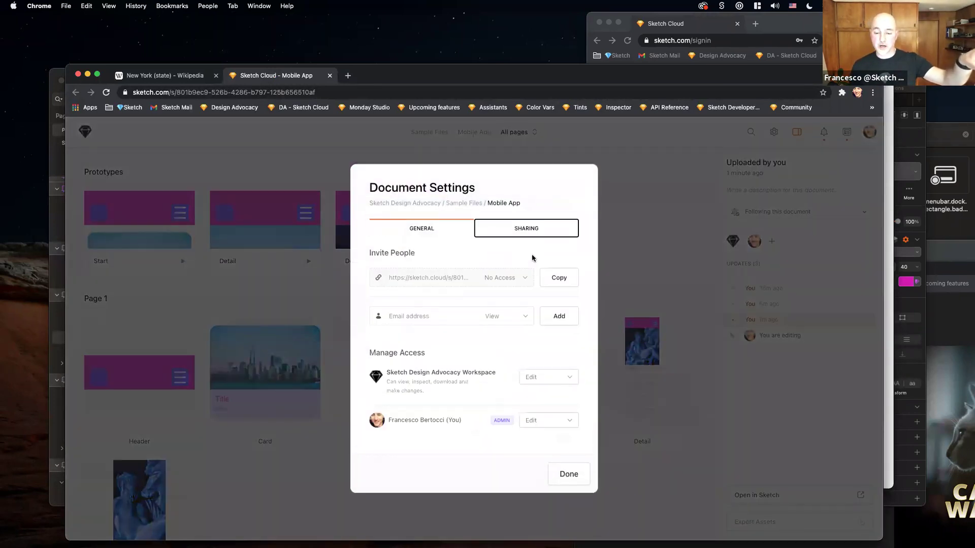
click(528, 279)
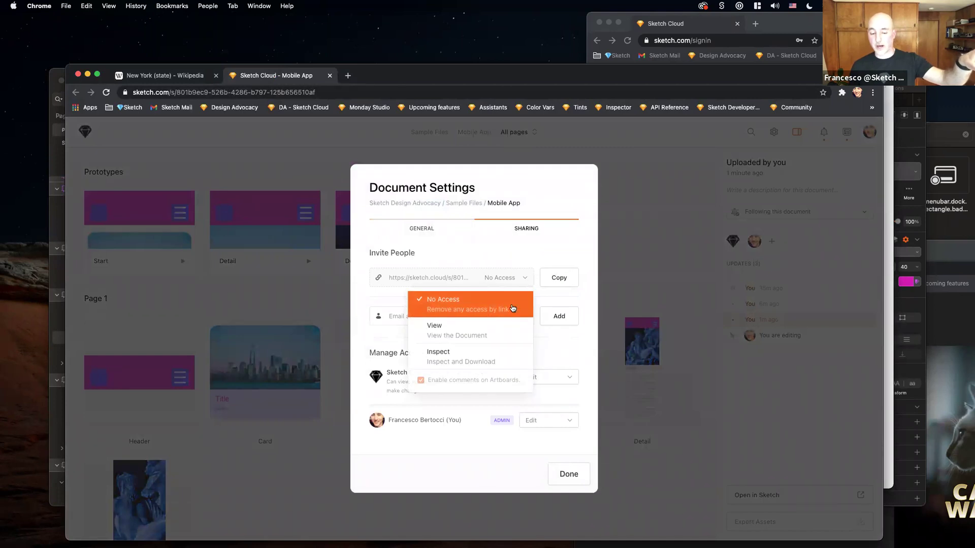
click(505, 327)
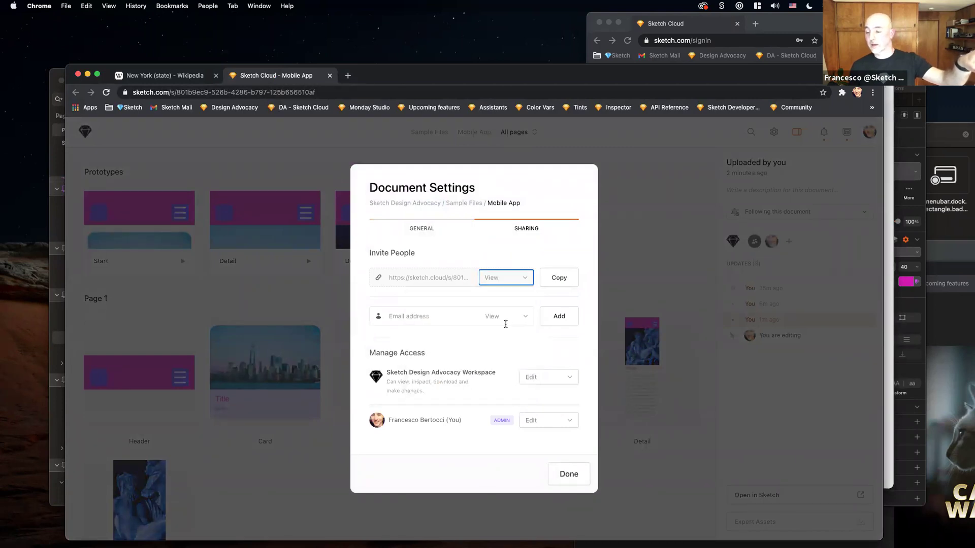
click(560, 282)
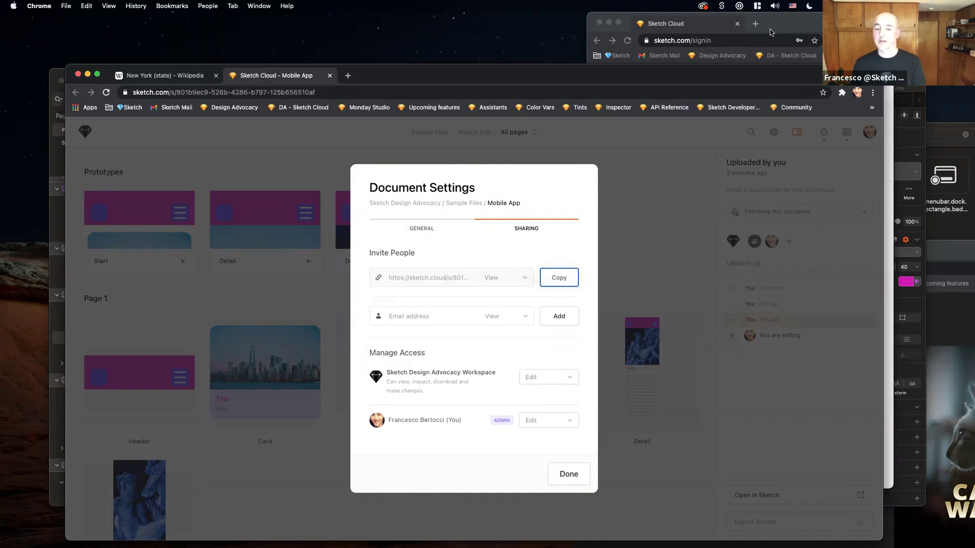
Widen the incognito browser window and close the Mobile App document's sharing settings.
click(798, 14)
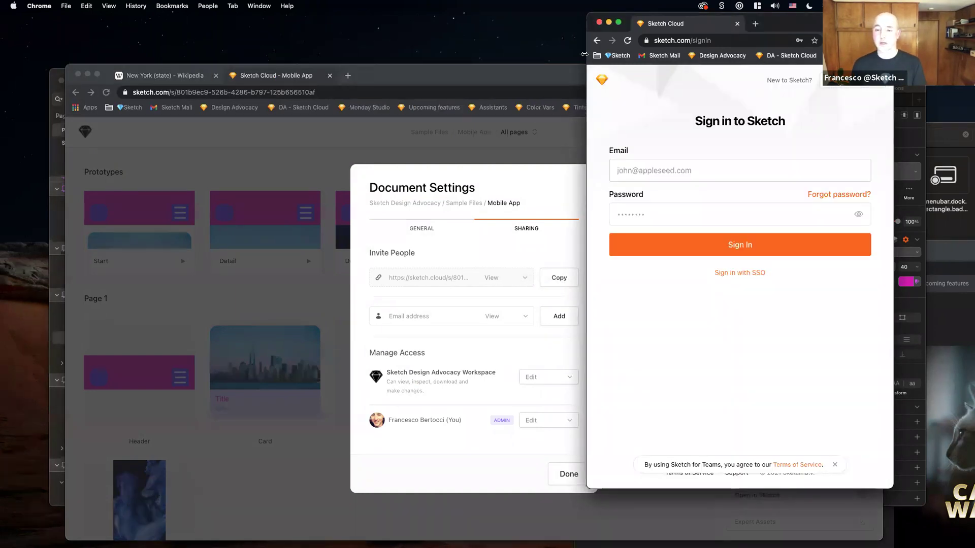
drag(587, 96, 283, 94)
click(389, 39)
click(387, 39)
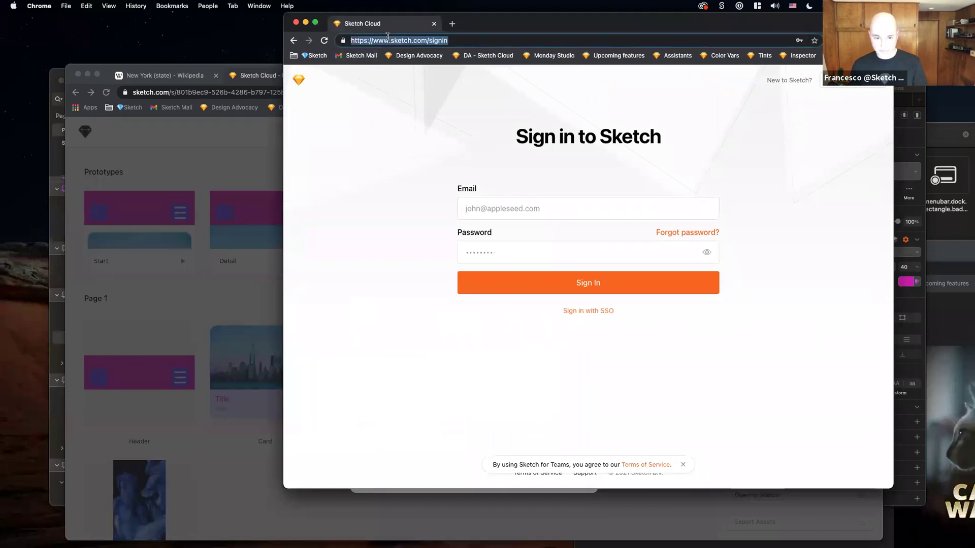
click(207, 136)
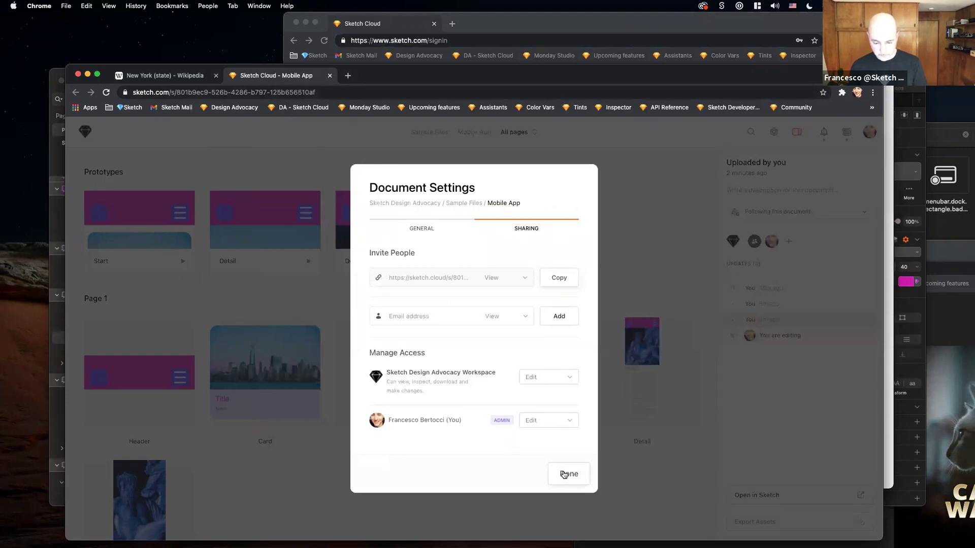
click(565, 472)
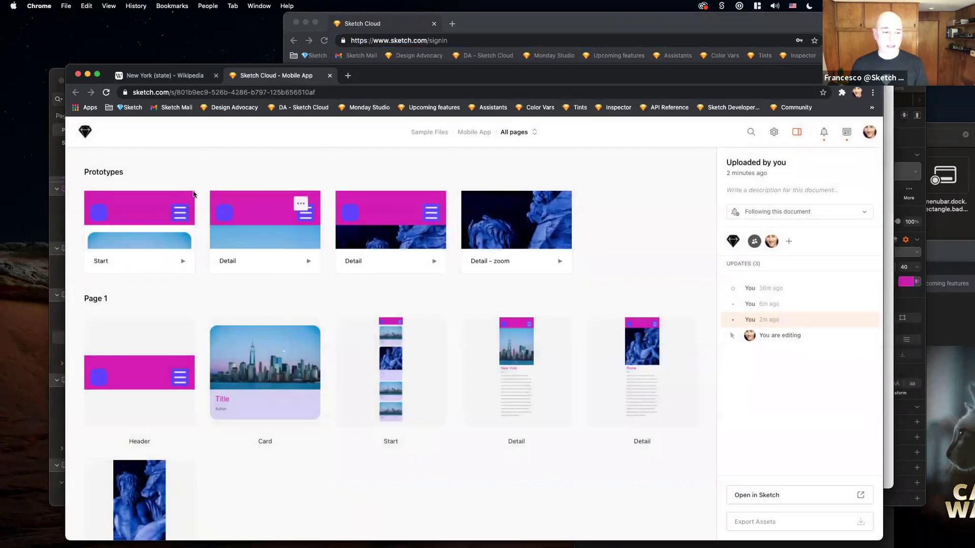
Copy the Start prototype's link from Sketch Cloud and open it in the incognito window.
click(174, 203)
click(196, 242)
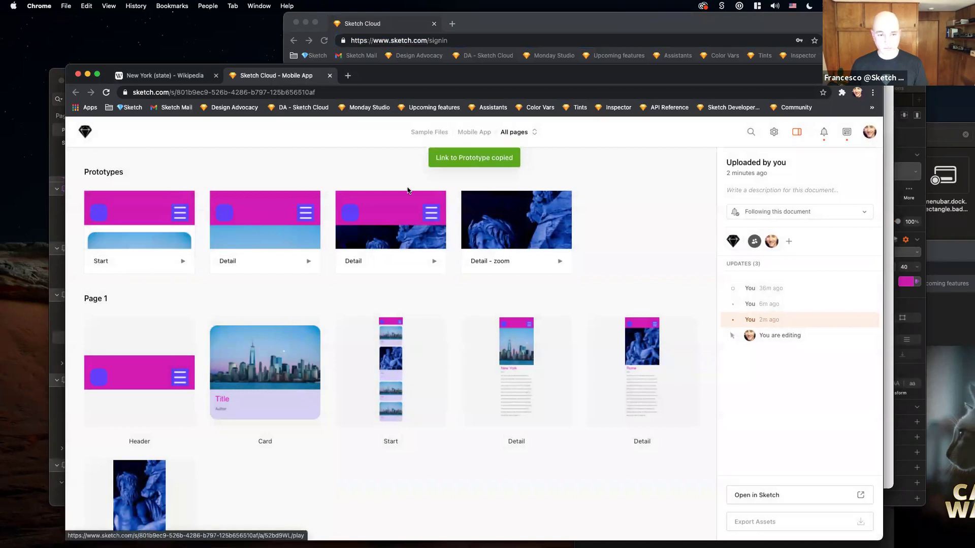
click(556, 40)
key(super+v)
key(Return)
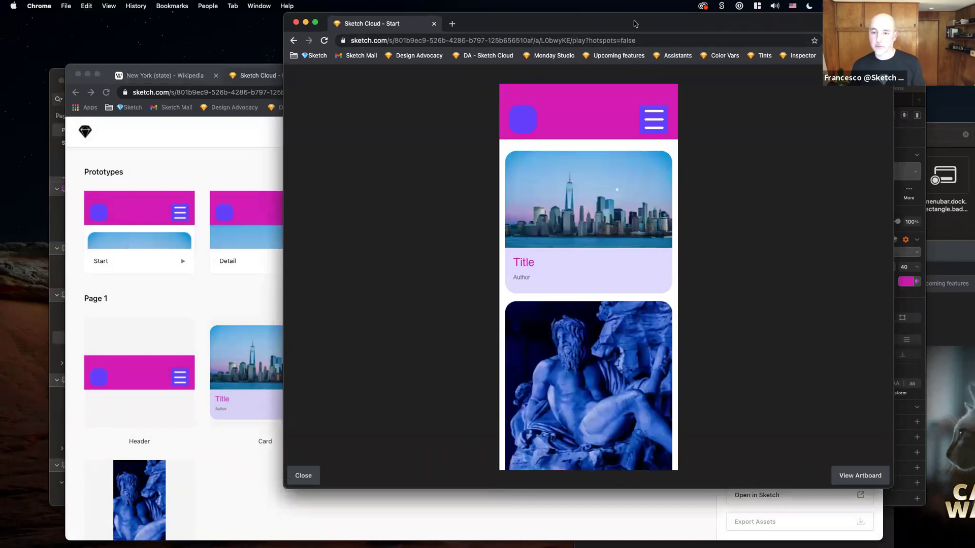
Enlarge the incognito window and test the Start prototype by opening the New York detail, returning through the logo and scrolling the cards.
drag(634, 20, 484, 35)
drag(742, 499, 872, 547)
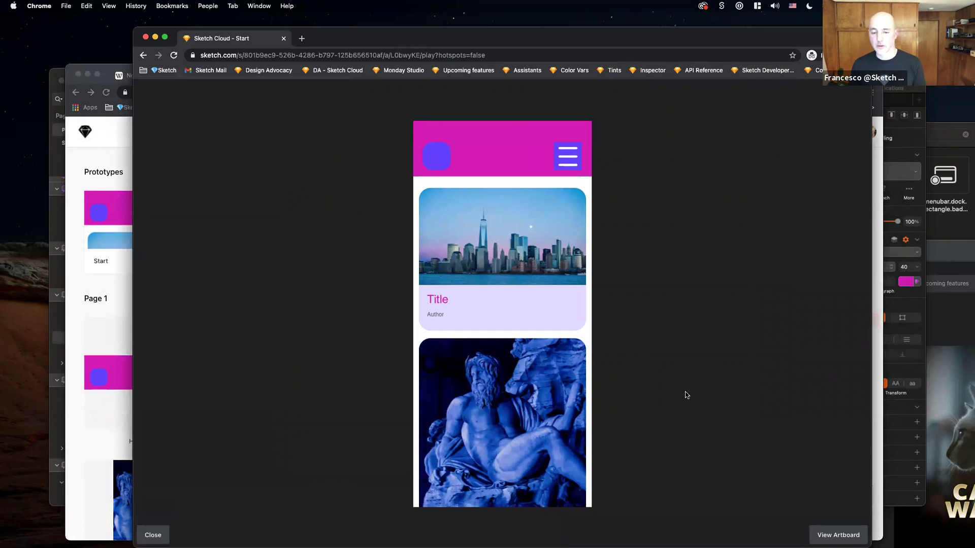
click(485, 364)
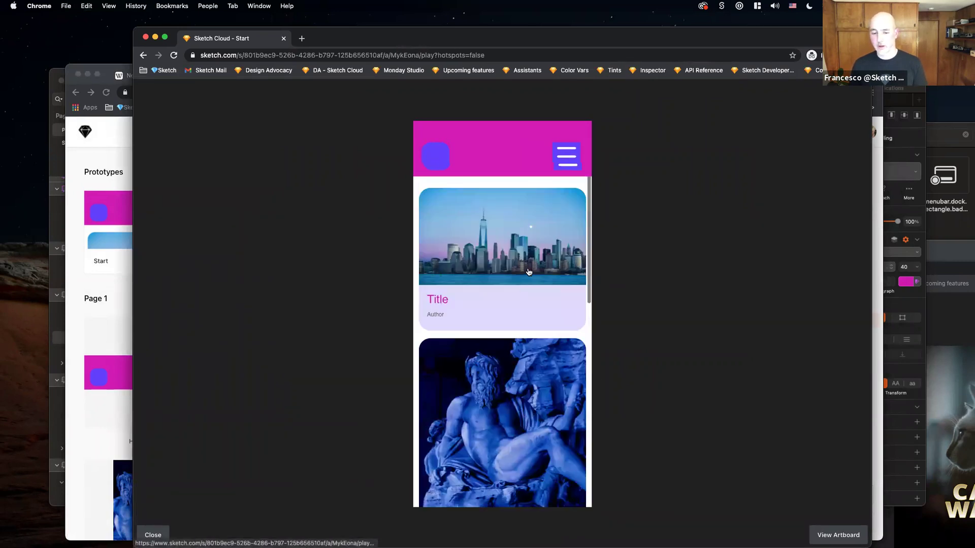
click(528, 271)
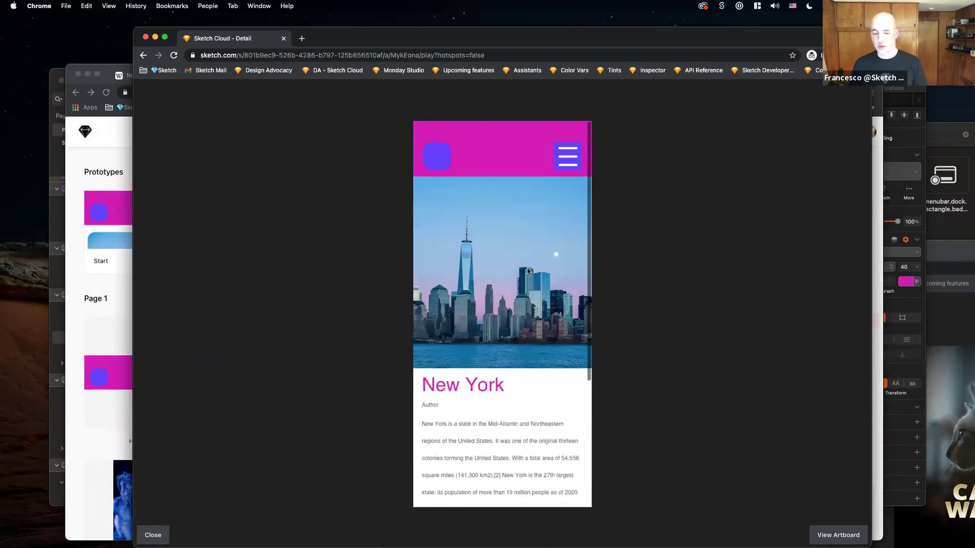
click(435, 156)
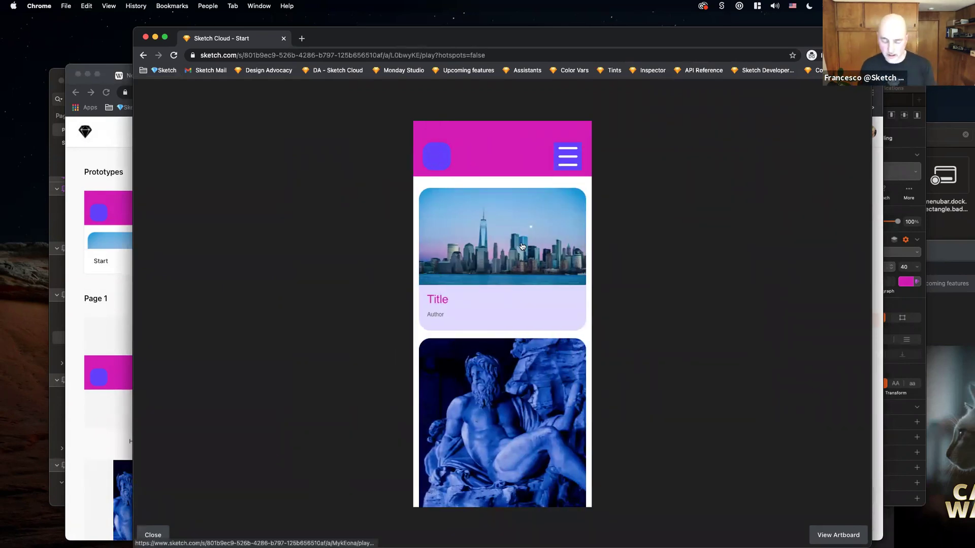
scroll(522, 247, down, 5)
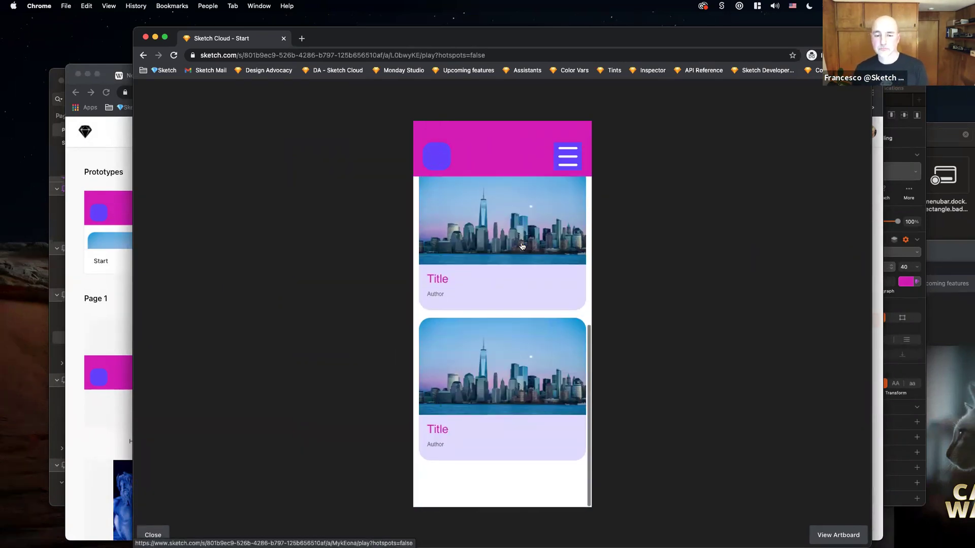
scroll(522, 247, up, 5)
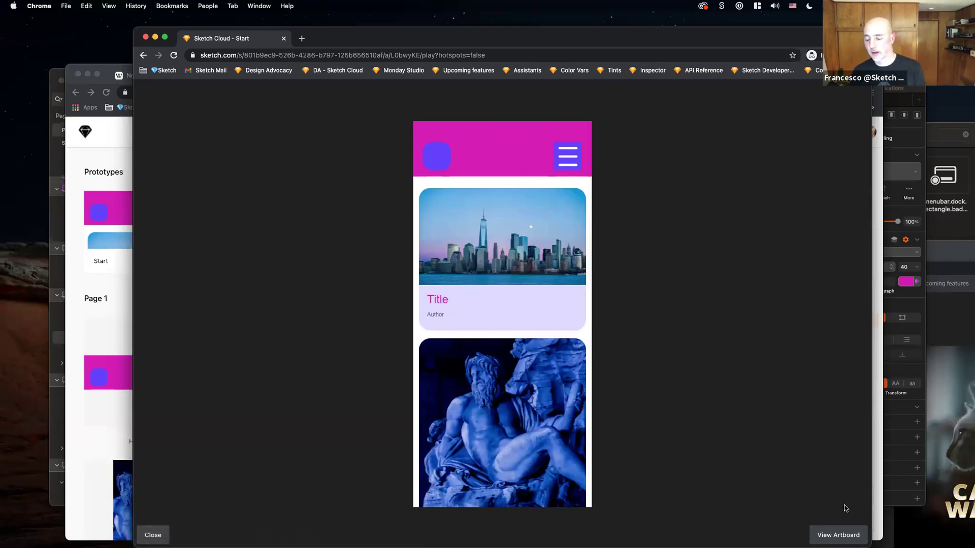
View the Start artboard's page from the prototype in a smaller window, dismiss the font notice and close the incognito window.
mouse_move(869, 545)
mouse_down()
mouse_move(801, 505)
mouse_move(535, 457)
mouse_move(486, 468)
mouse_move(741, 509)
mouse_up()
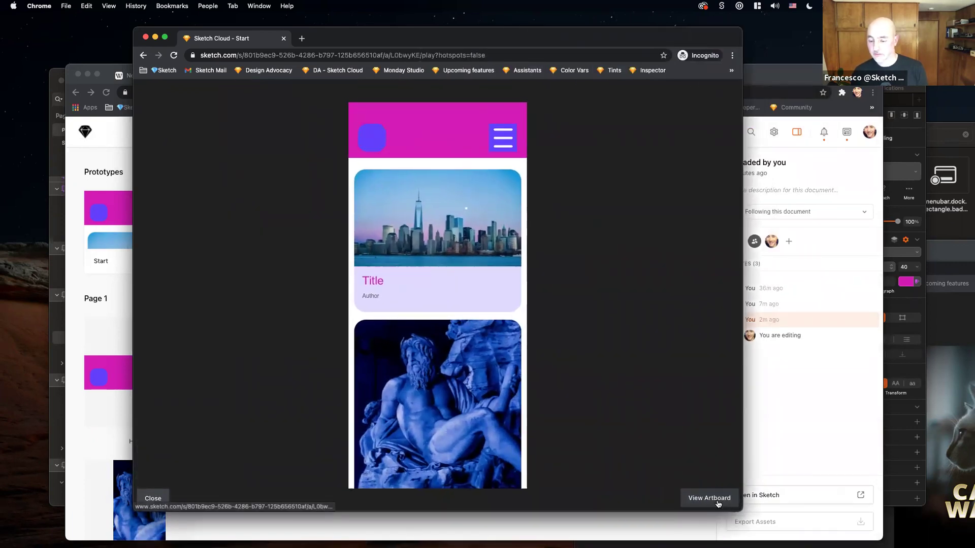
click(709, 499)
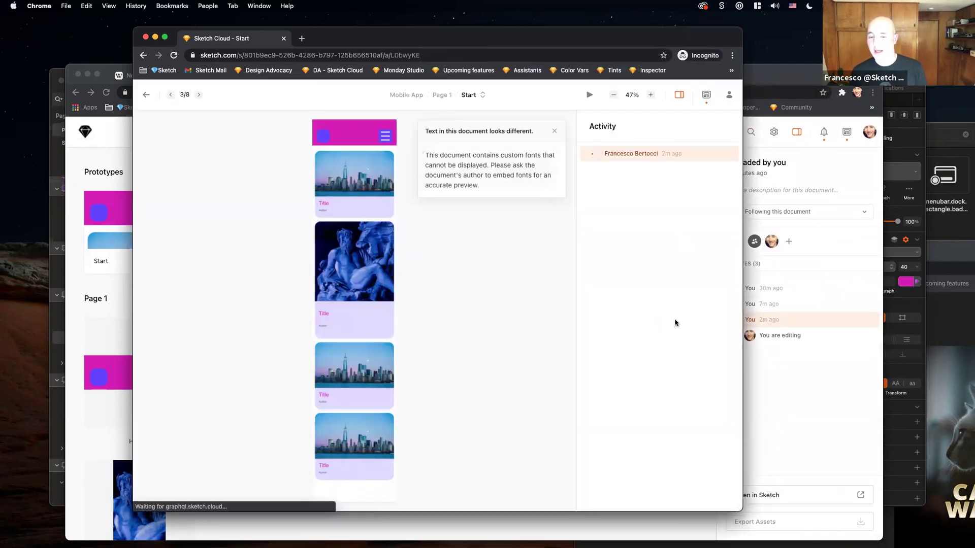
click(554, 131)
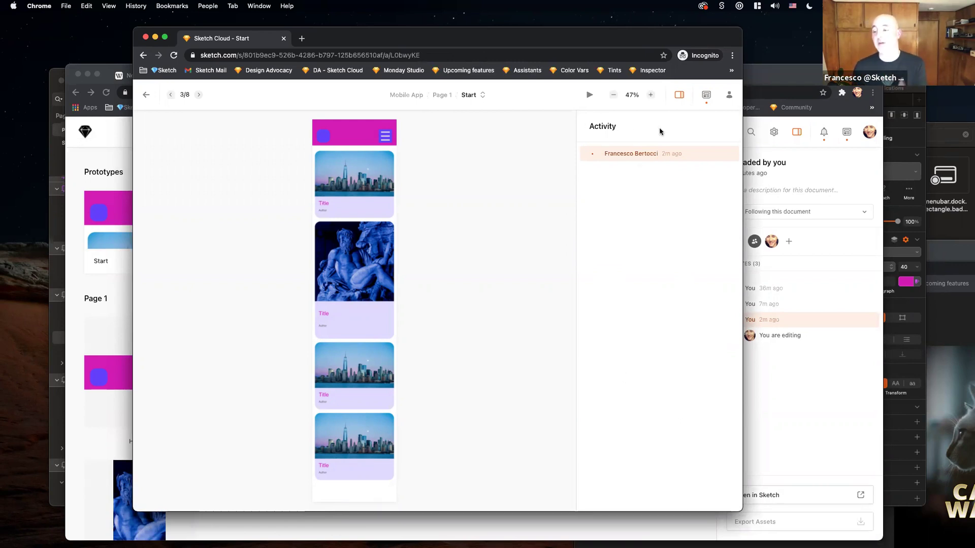
click(145, 37)
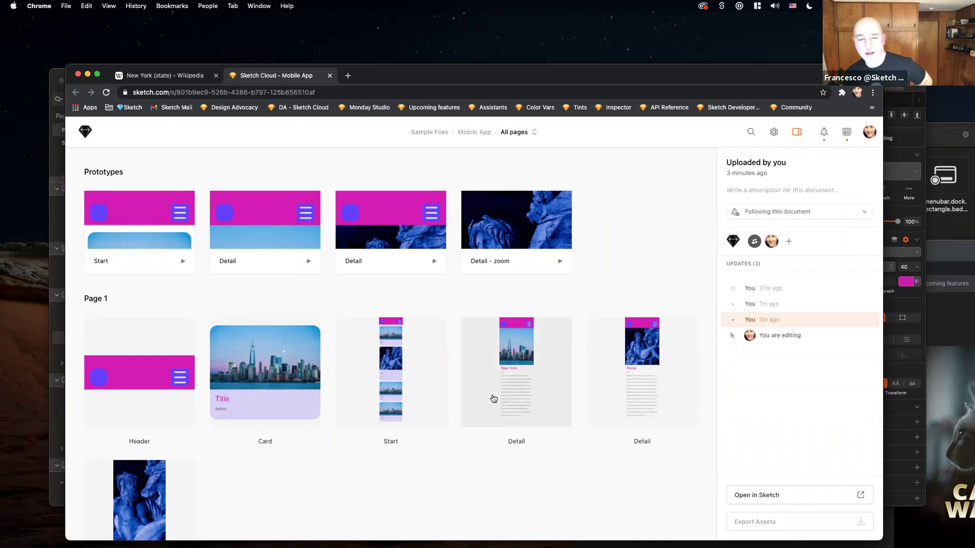
Narrow the Sketch Cloud browser window and switch to Sketch with all Mobile App artboards in view.
drag(393, 76, 417, 67)
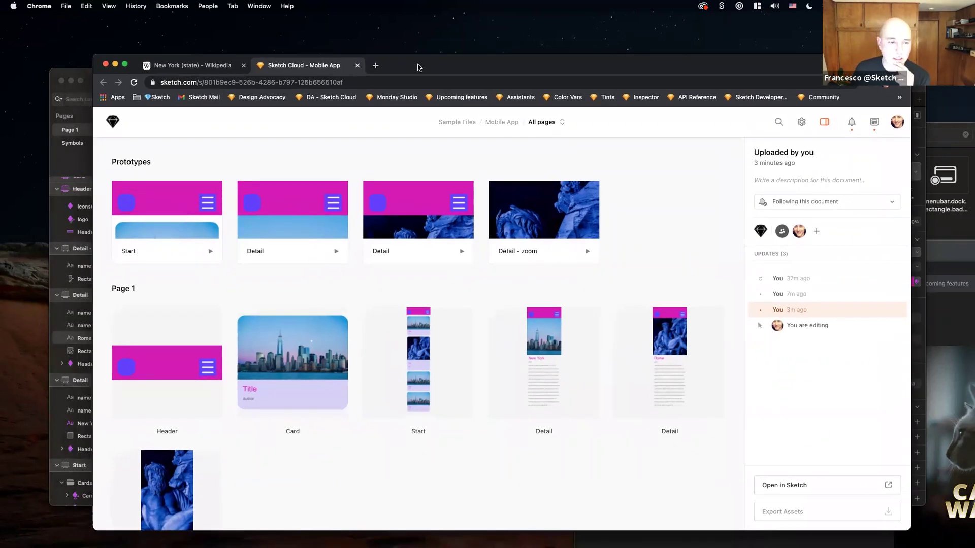
drag(93, 88, 447, 88)
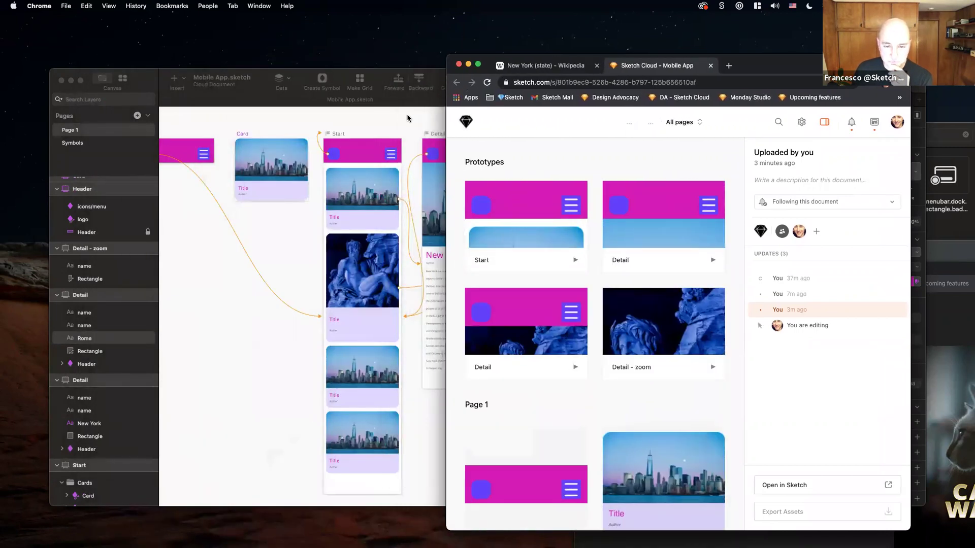
click(407, 118)
key(super+1)
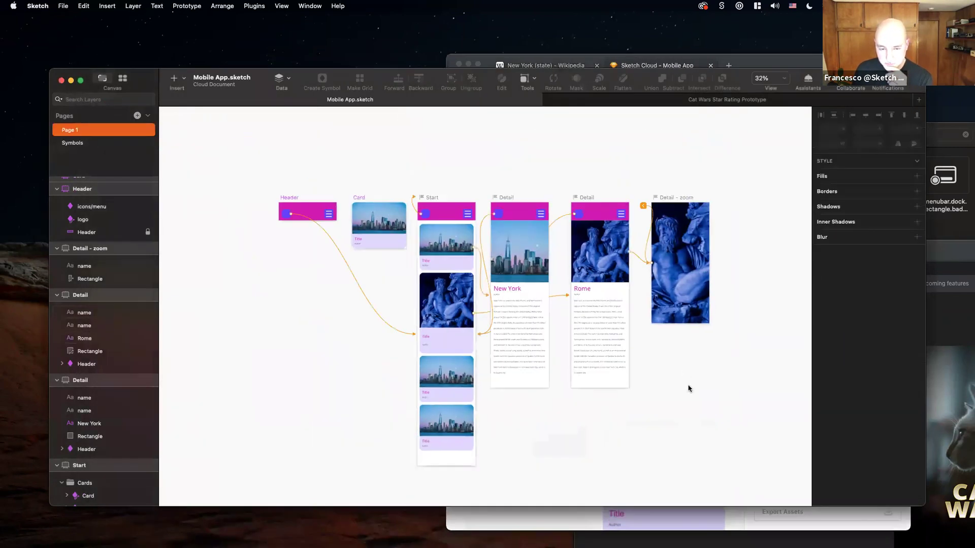
scroll(688, 389, right, 2)
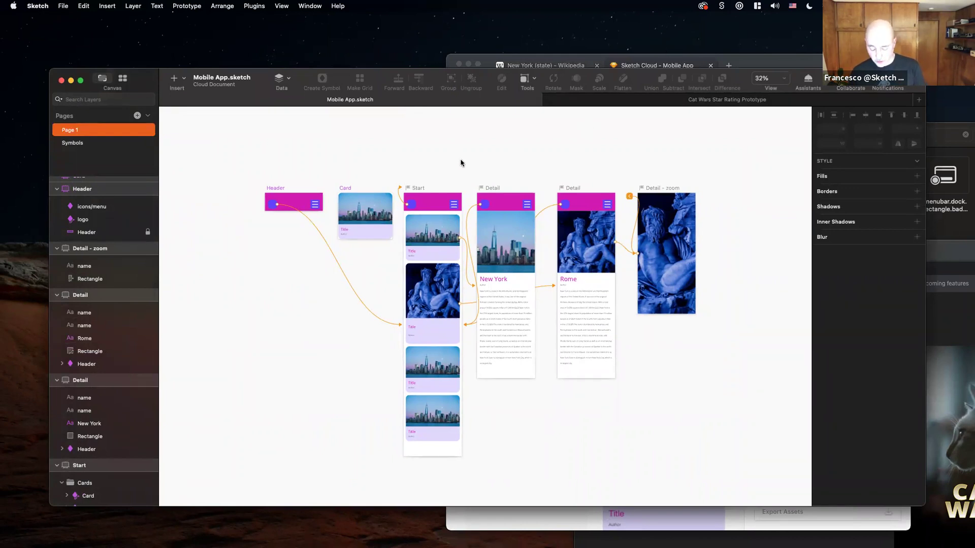
Hide the prototyping links on the canvas and briefly select the New York Detail artboard to view only its links.
key(ctrl+f)
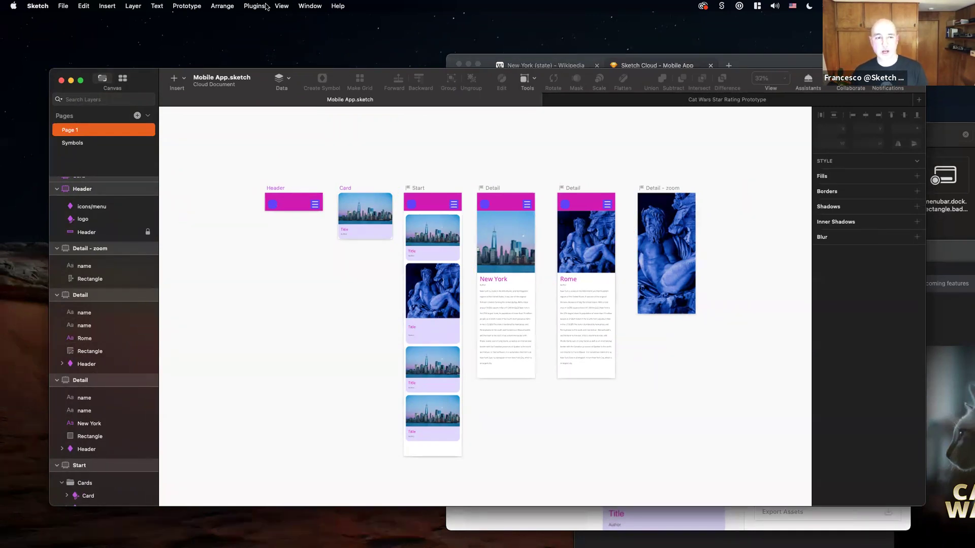
click(183, 5)
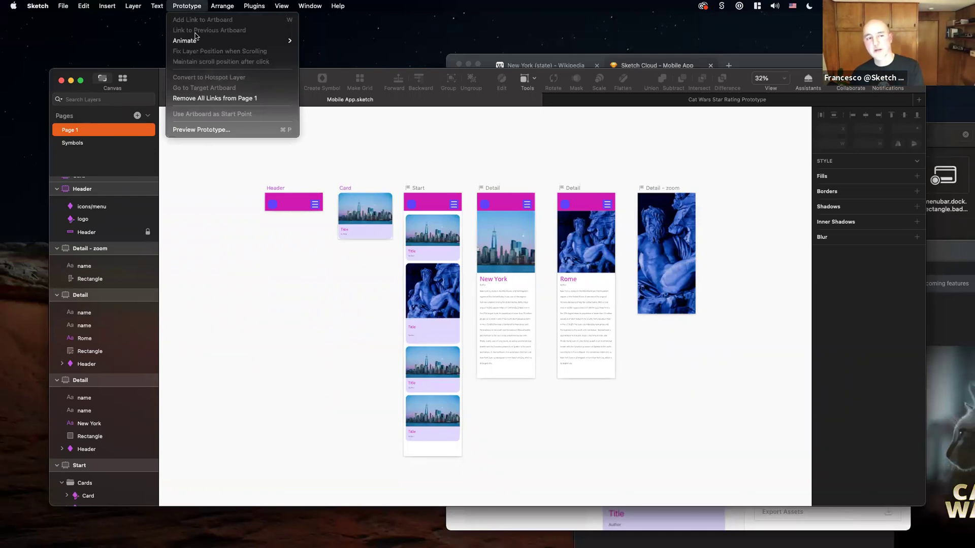
mouse_move(283, 6)
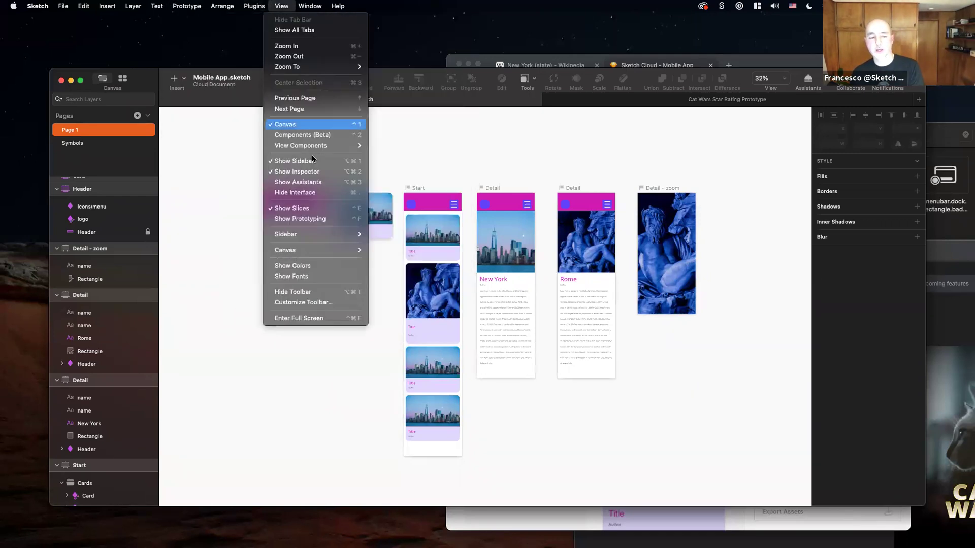
click(320, 217)
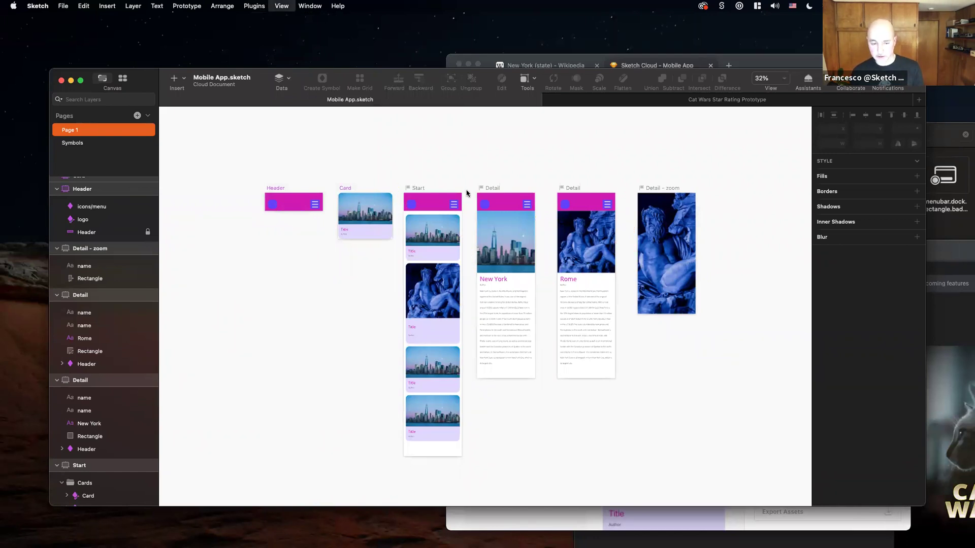
click(485, 190)
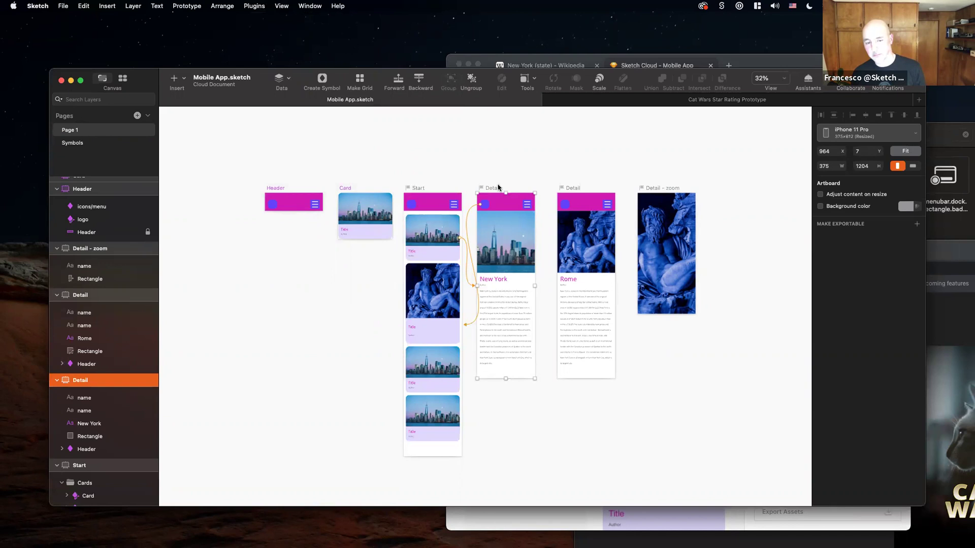
click(489, 141)
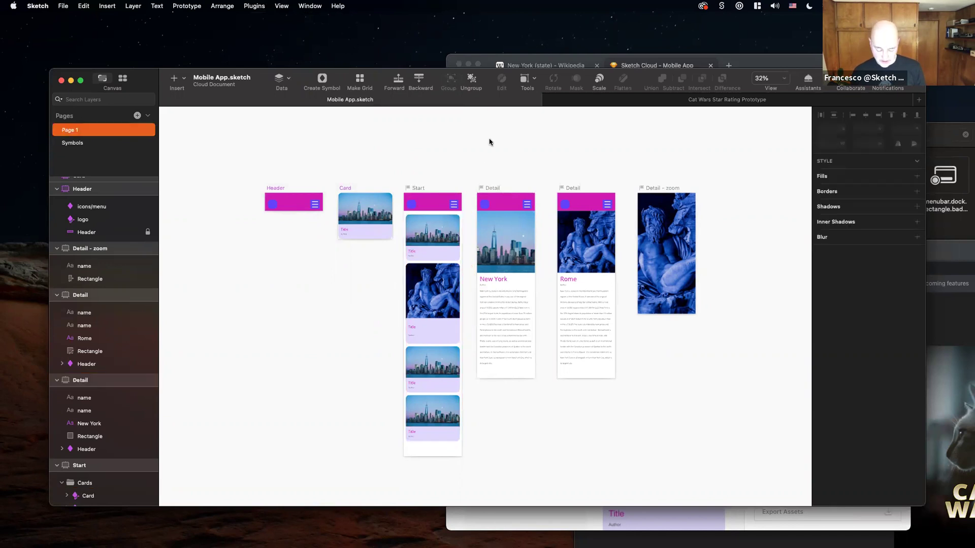
Toggle the prototyping links on and off again, and examine the New York Detail artboard's own links up close.
key(ctrl+f)
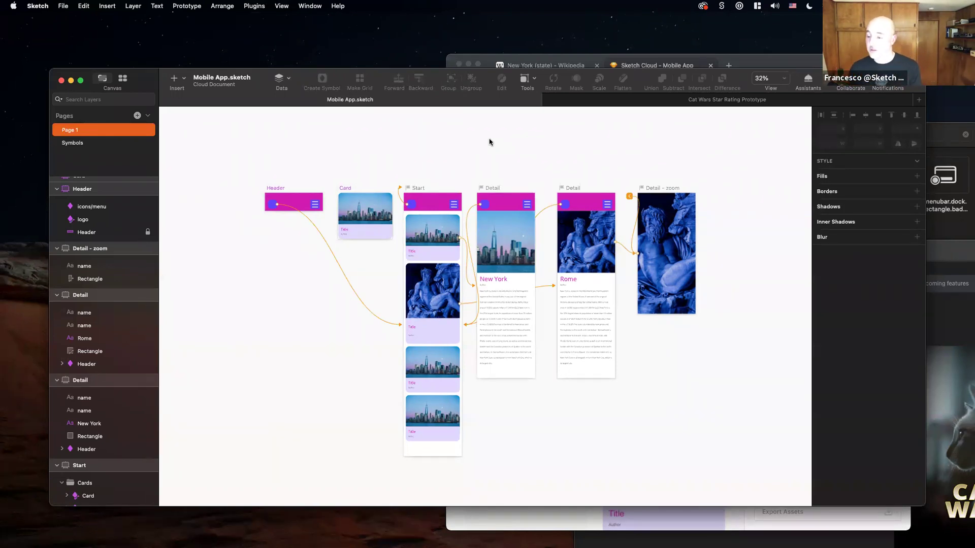
key(ctrl+f)
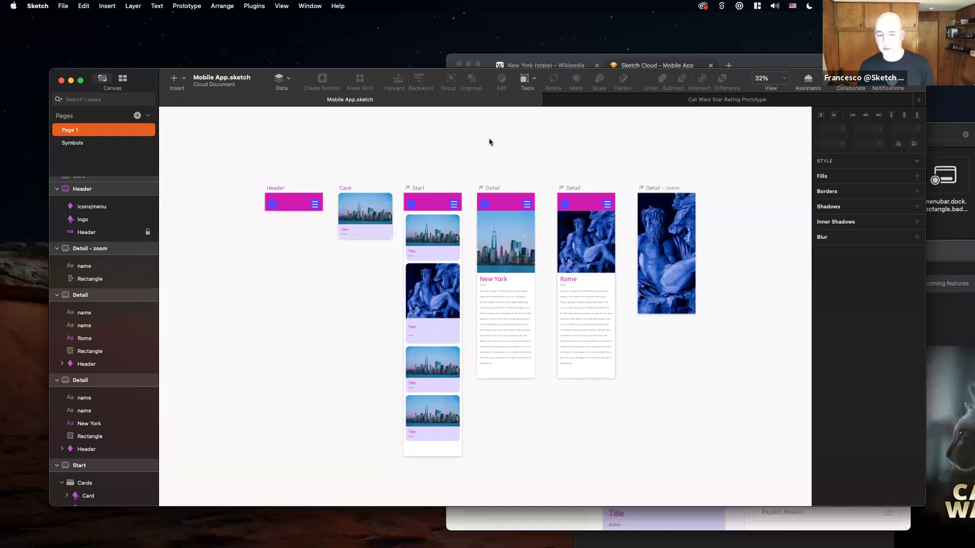
click(492, 188)
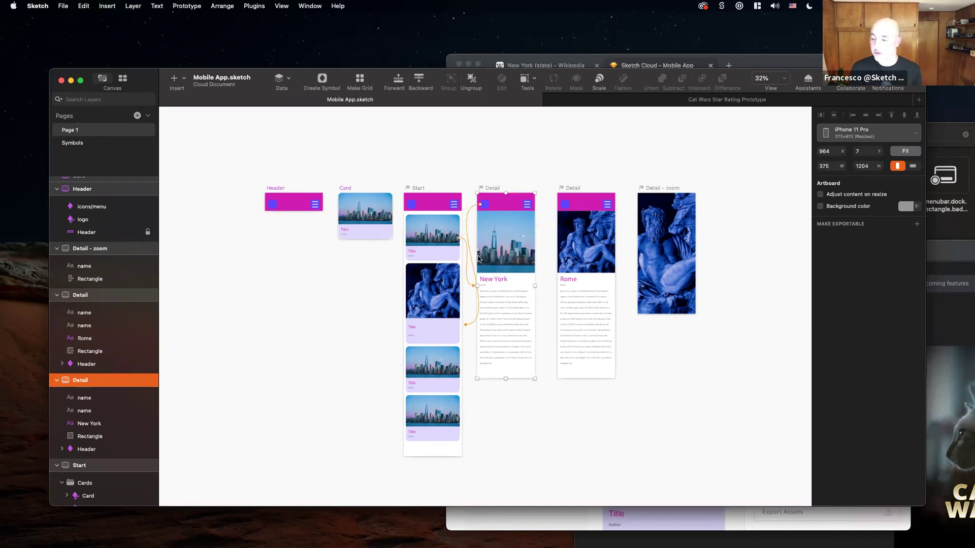
scroll(470, 276, up, 5)
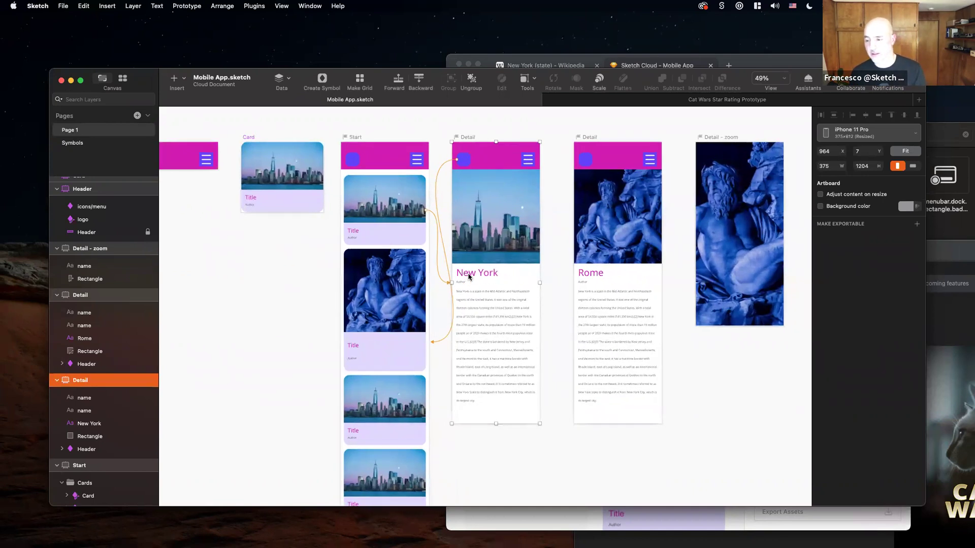
Tidy the Start, both Detail and Detail - zoom artboards into an even row and set their horizontal spacing to 324.
scroll(468, 276, down, 3)
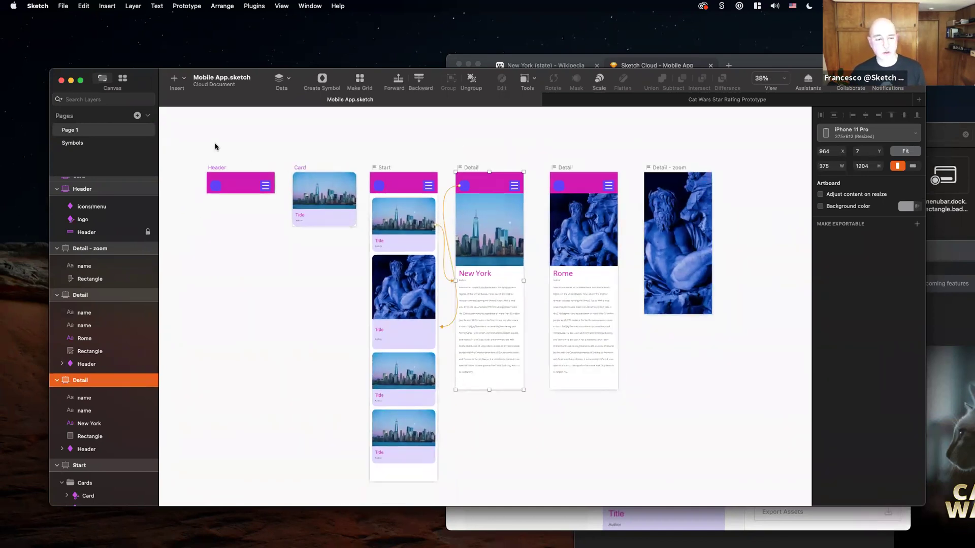
drag(362, 155, 709, 493)
scroll(745, 279, right, 3)
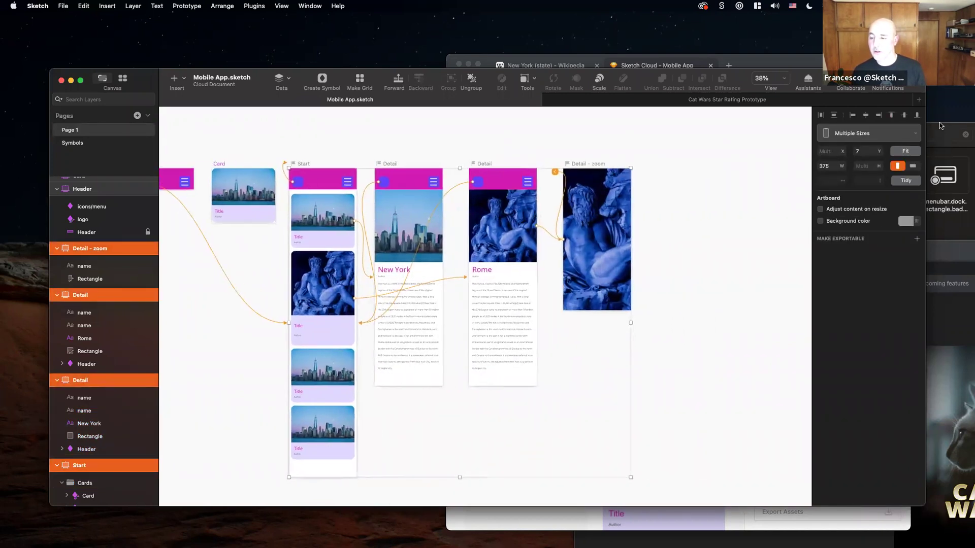
click(906, 181)
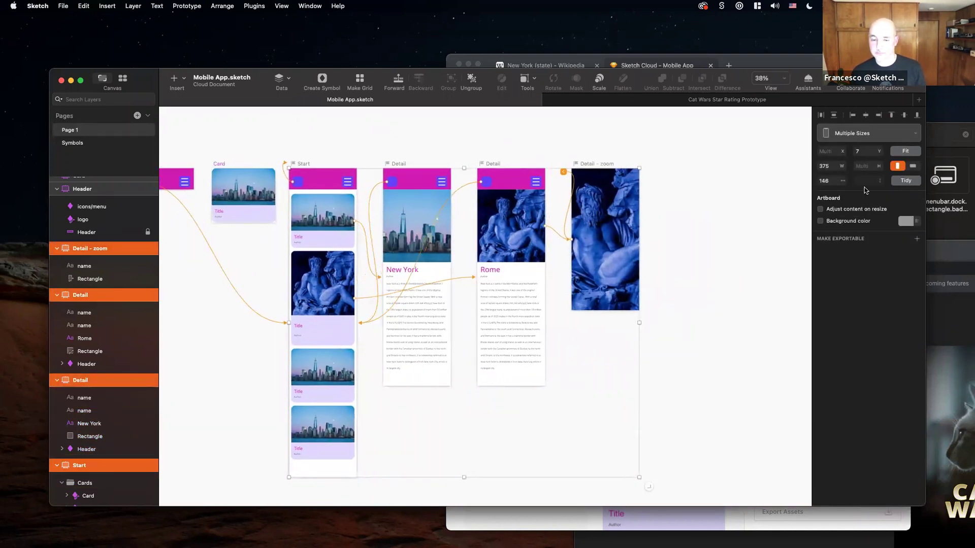
click(835, 181)
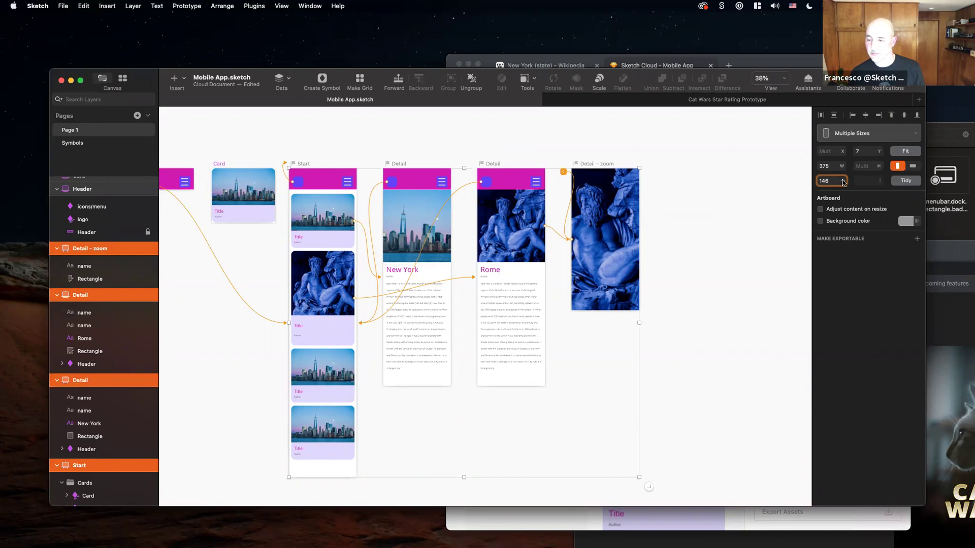
drag(840, 181, 914, 181)
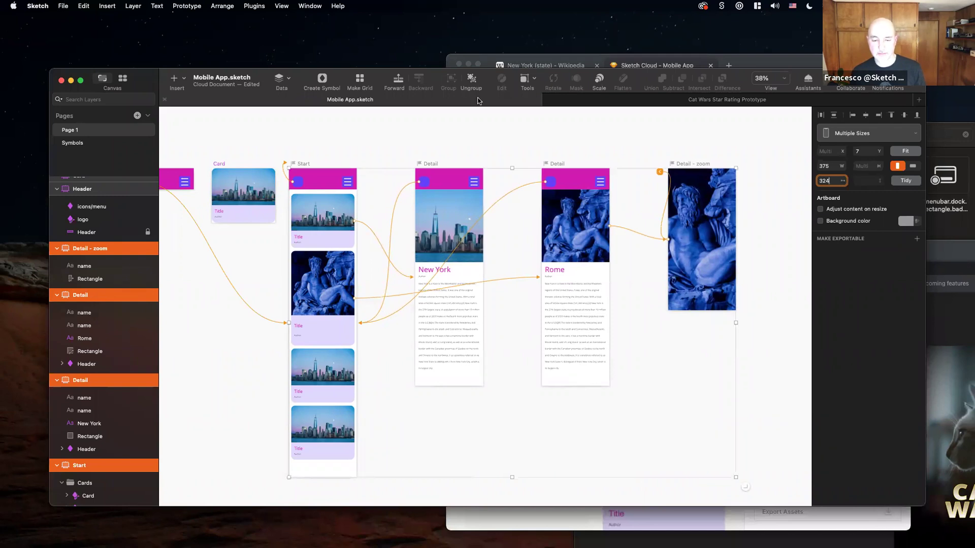
click(477, 133)
Add a text layer on the empty canvas below the New York Detail artboard containing the presenter's social media handle.
scroll(477, 134, down, 1)
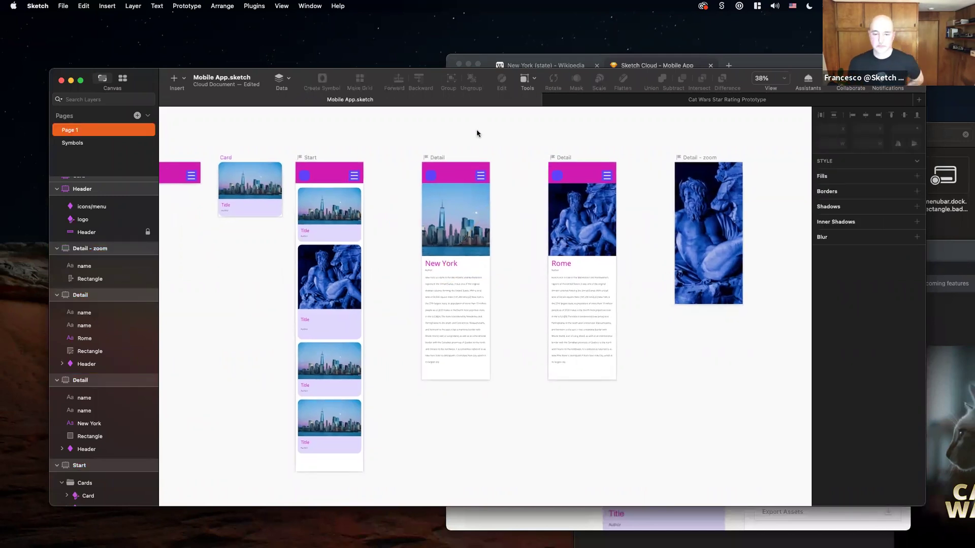
scroll(477, 134, left, 2)
scroll(477, 134, down, 1)
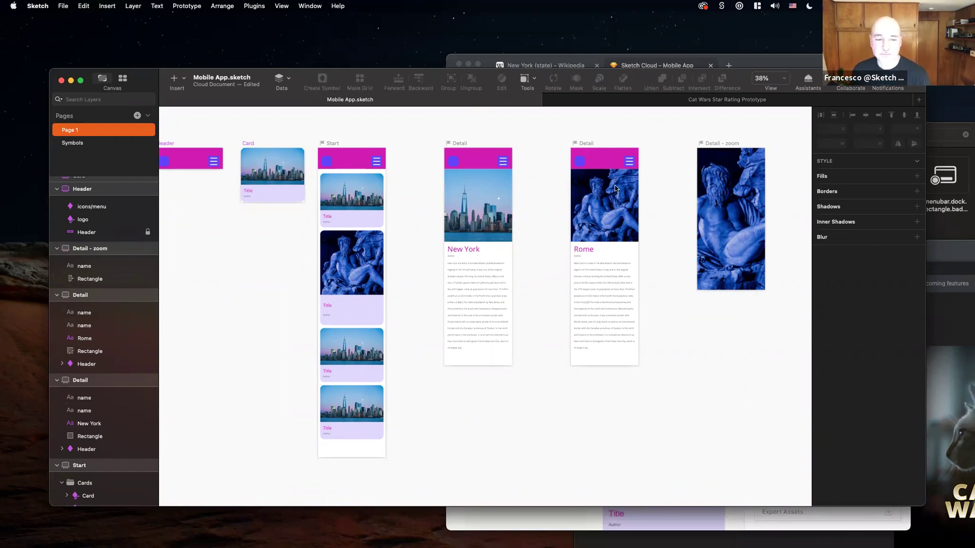
scroll(509, 163, down, 3)
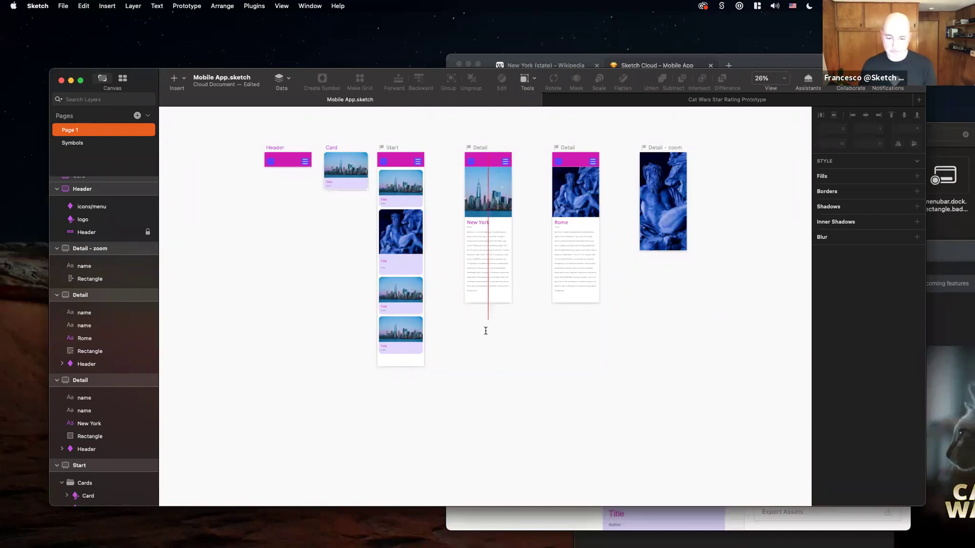
click(521, 333)
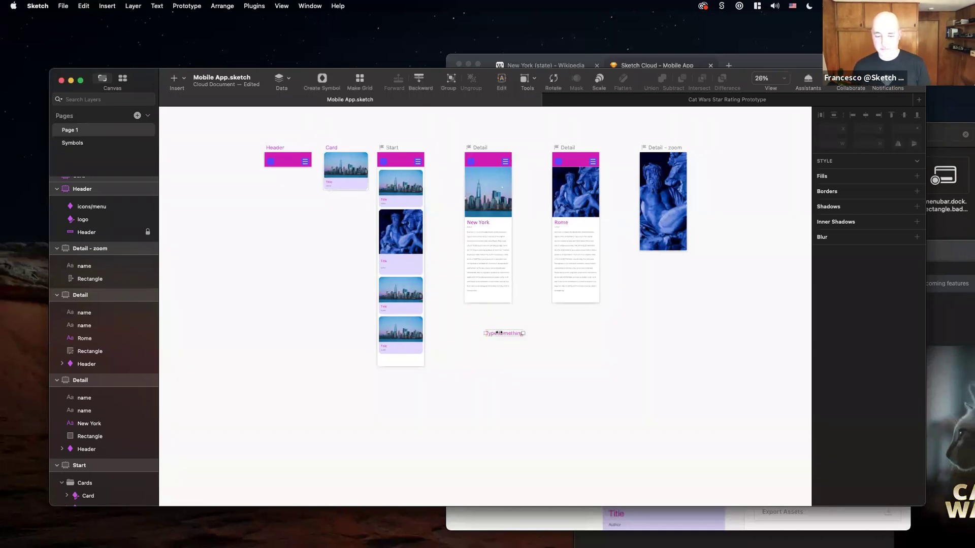
double_click(500, 333)
triple_click(497, 334)
text(a)
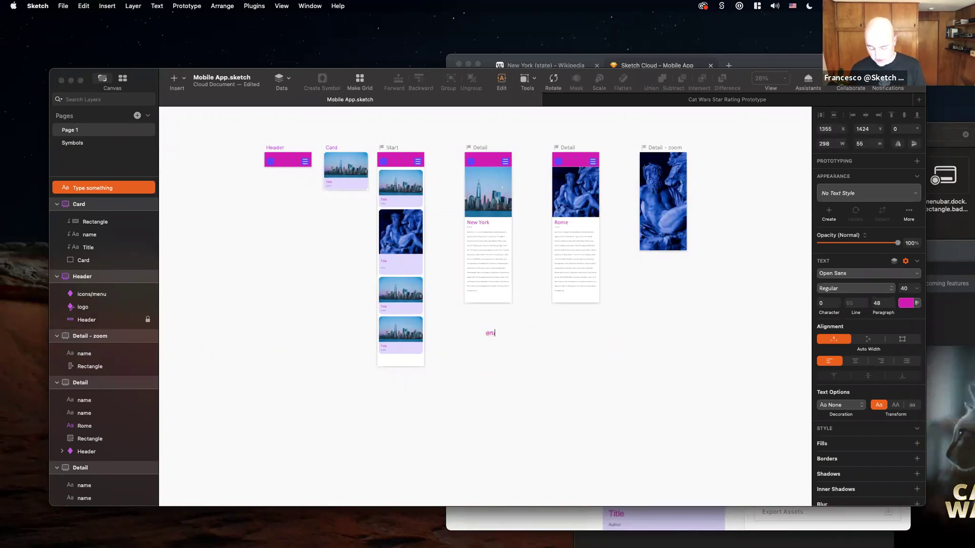
click(564, 331)
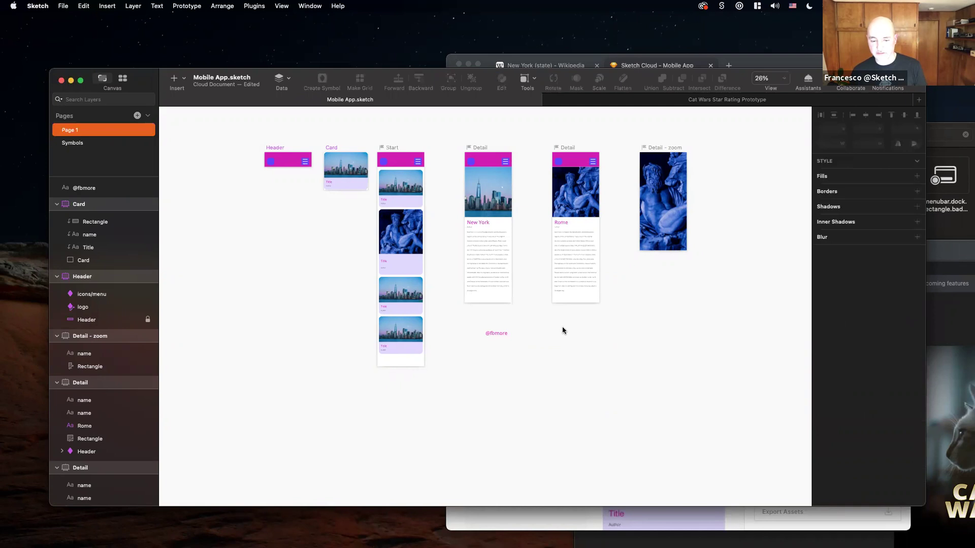
scroll(566, 325, up, 5)
scroll(569, 319, up, 6)
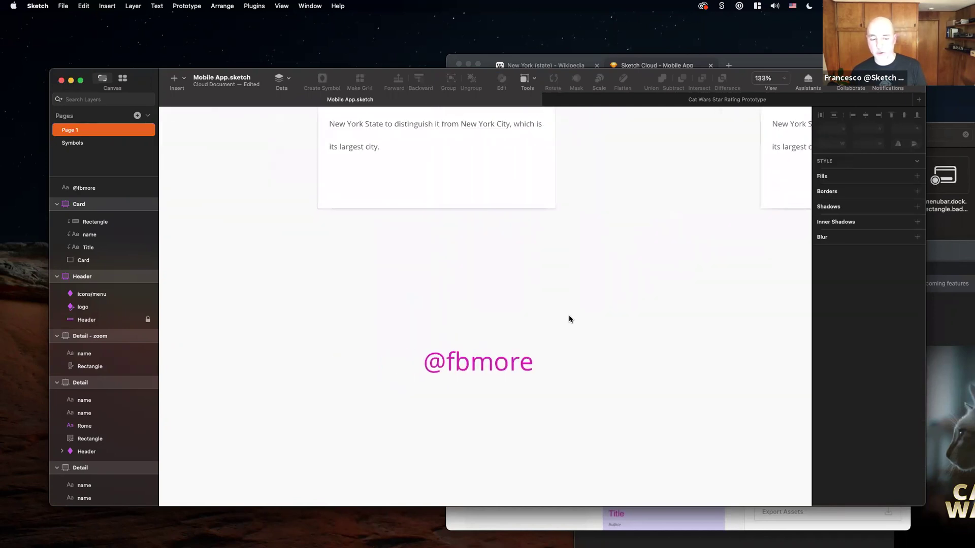